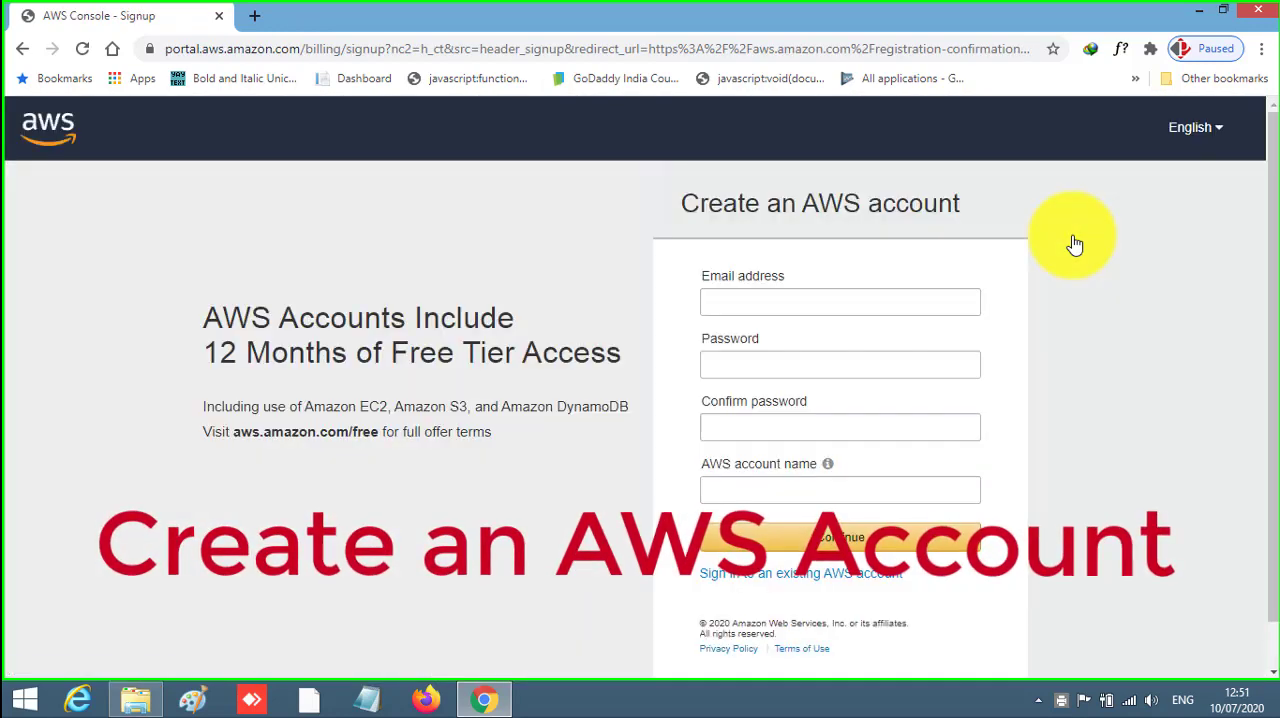
- Enter the email address for the new AWS account, then fill in and confirm the account password
left_click(873, 301)
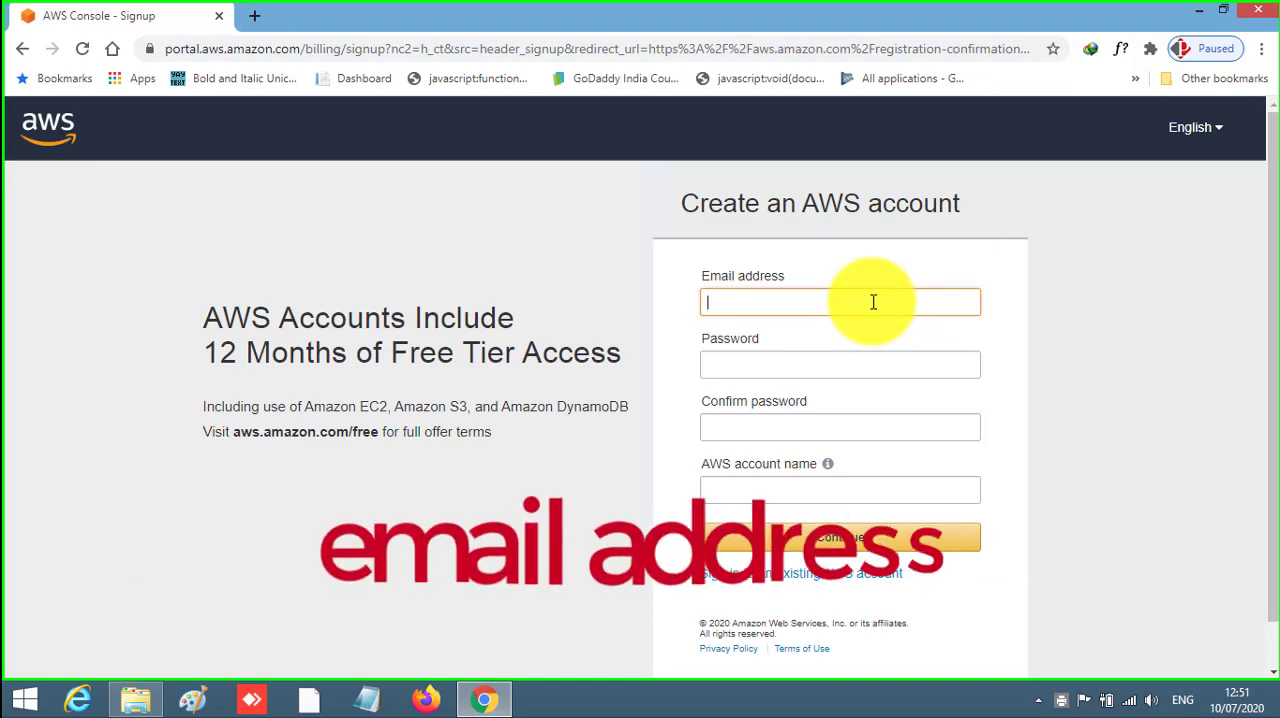
type("sud********")
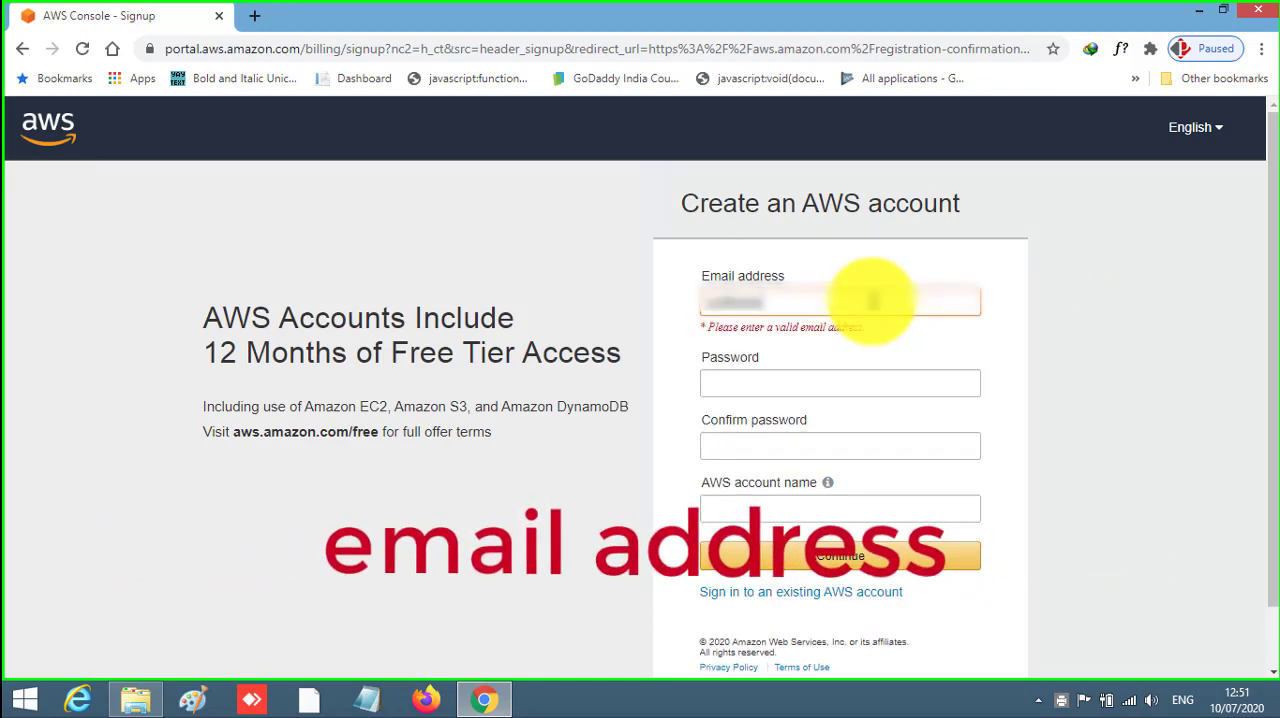
type("*****")
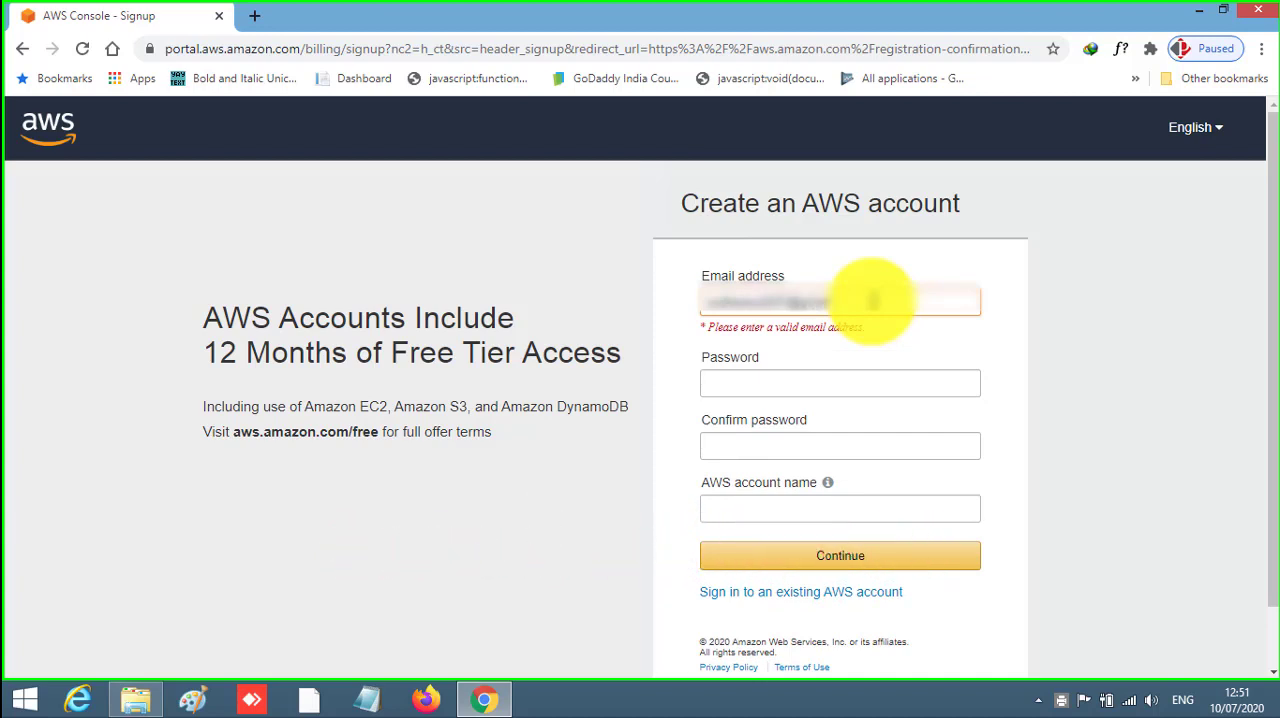
type("***")
left_click(818, 362)
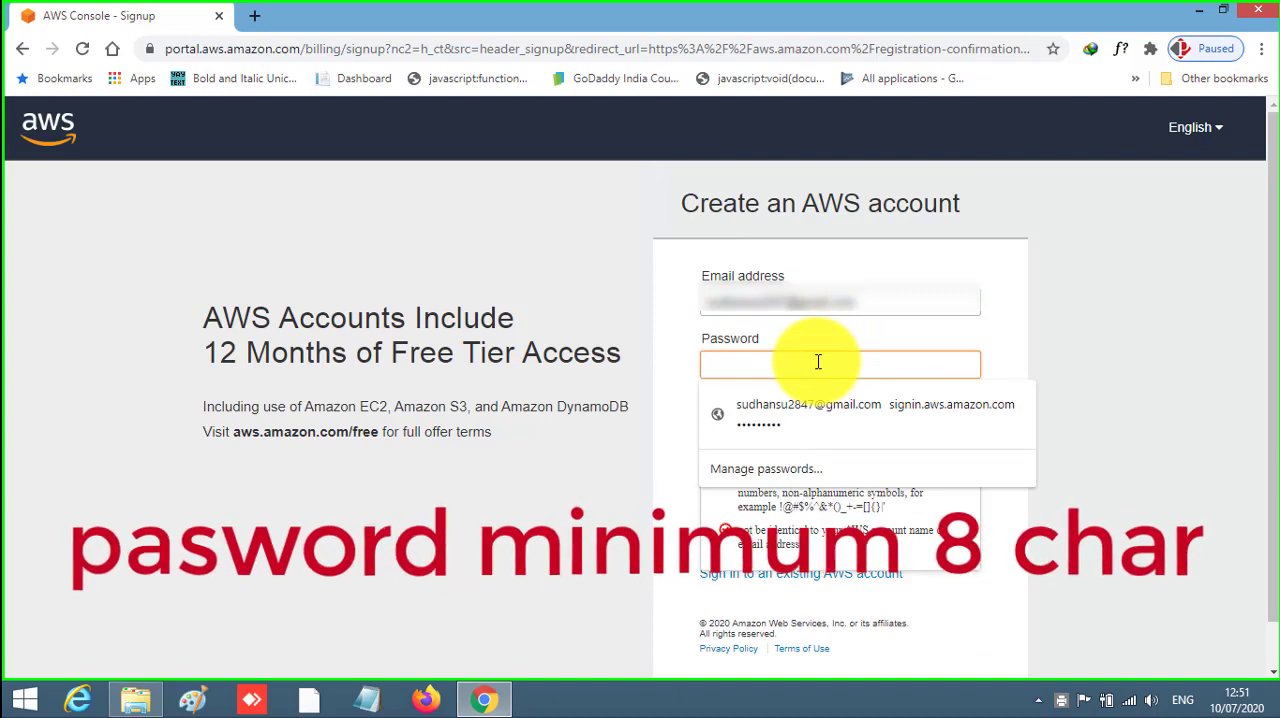
type("*****")
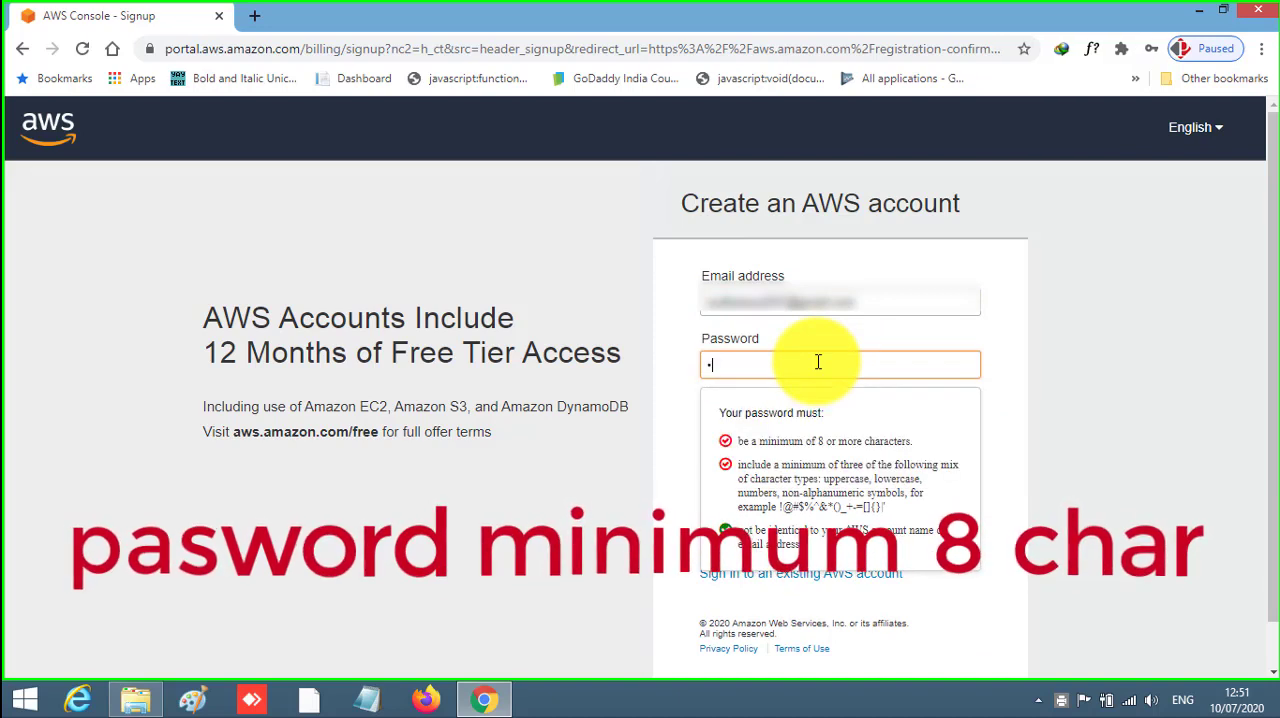
- Name the AWS account TechnicalSolutions and continue to the contact information form
left_click(783, 487)
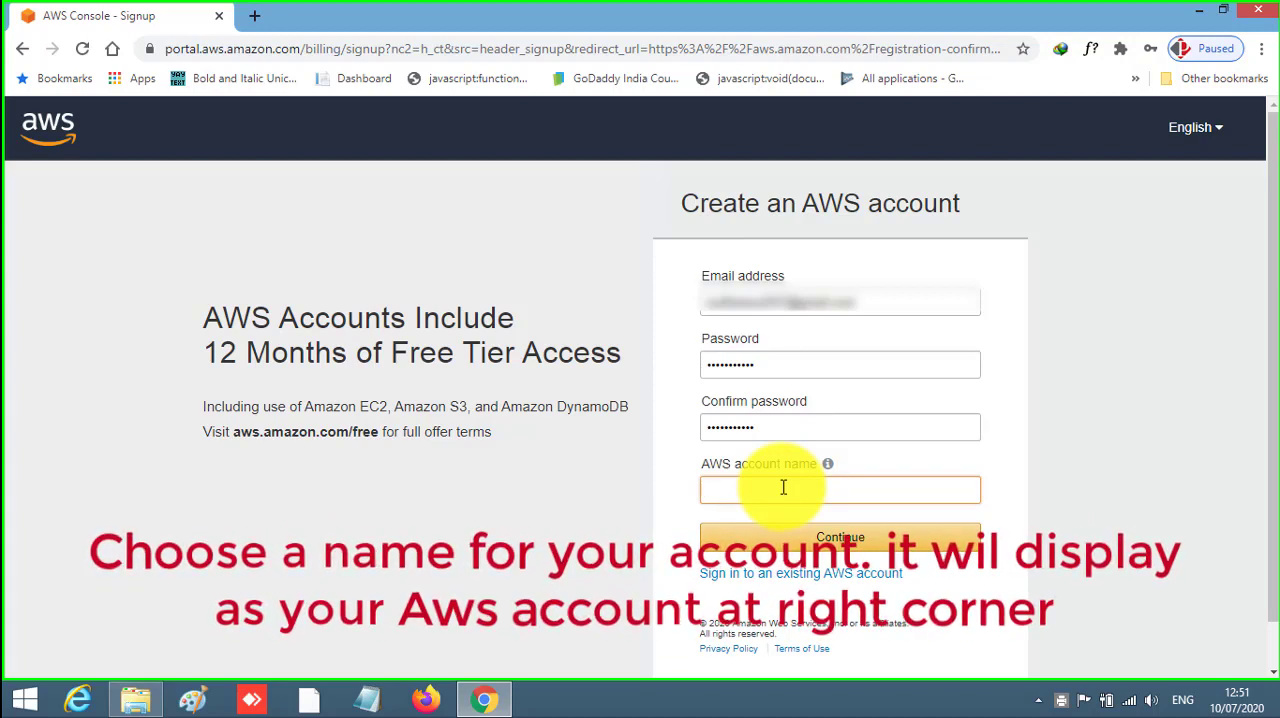
type("Tech")
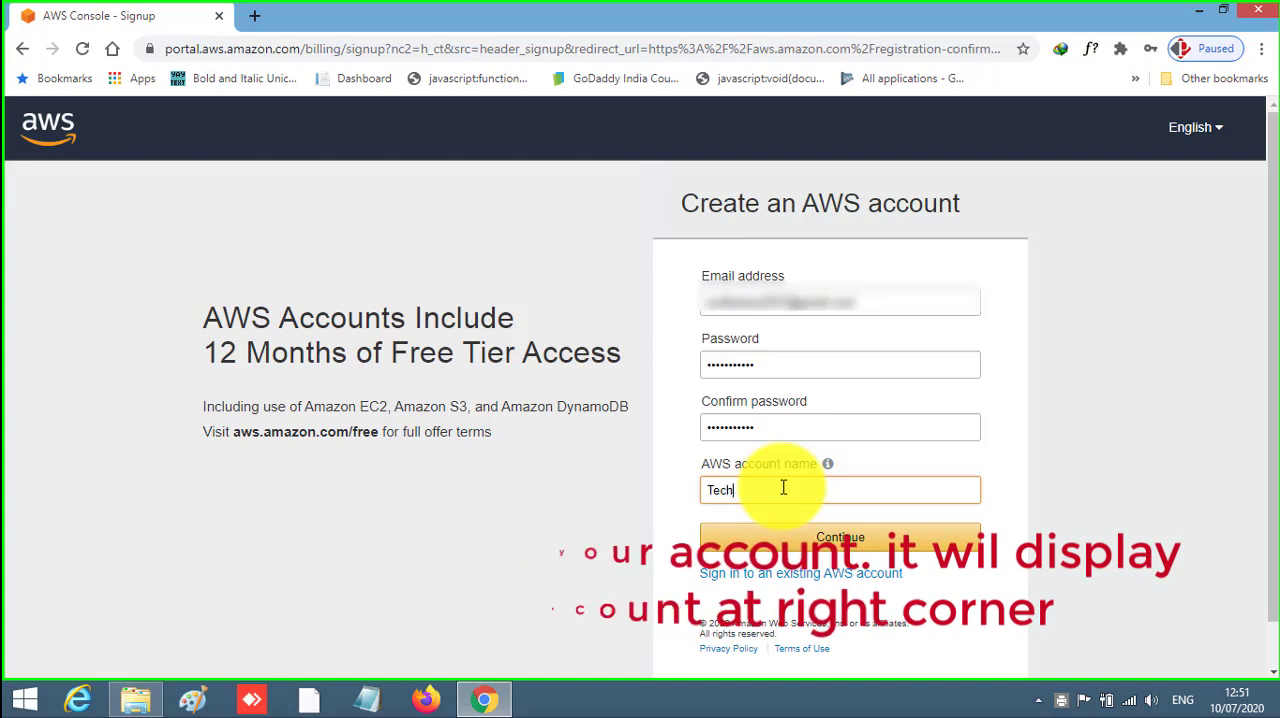
type("nicalSolutions")
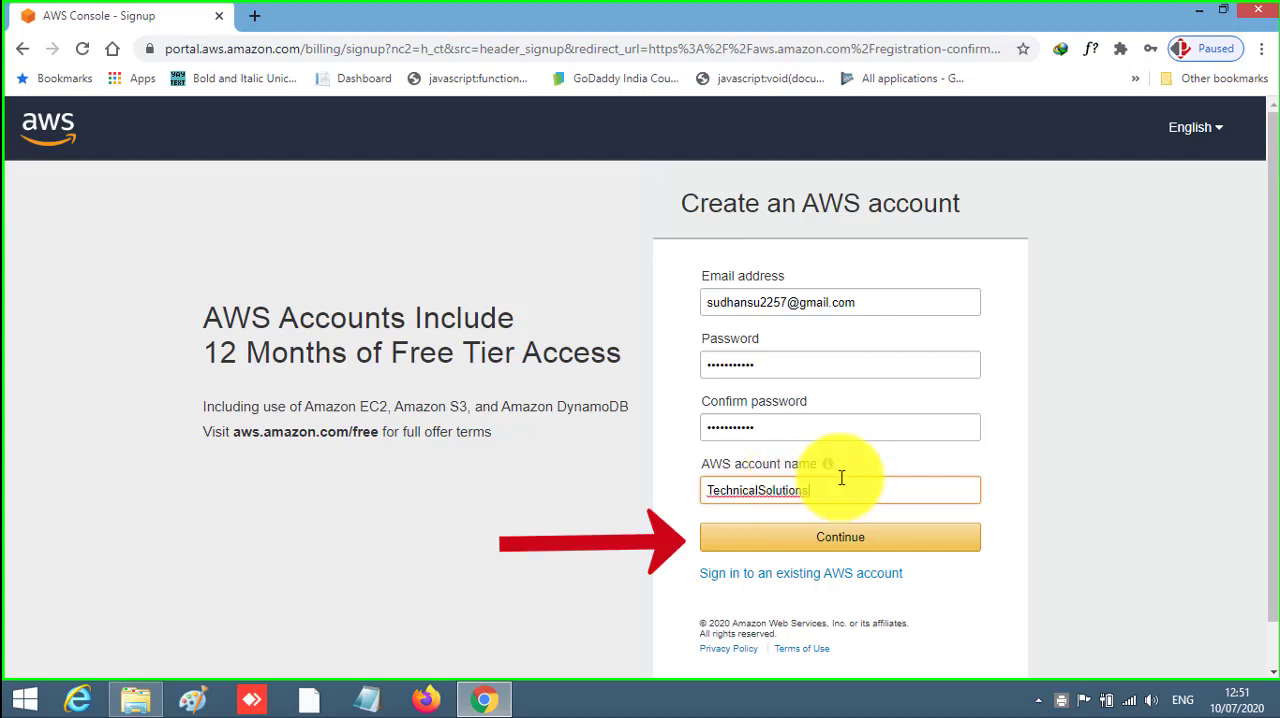
left_click(853, 558)
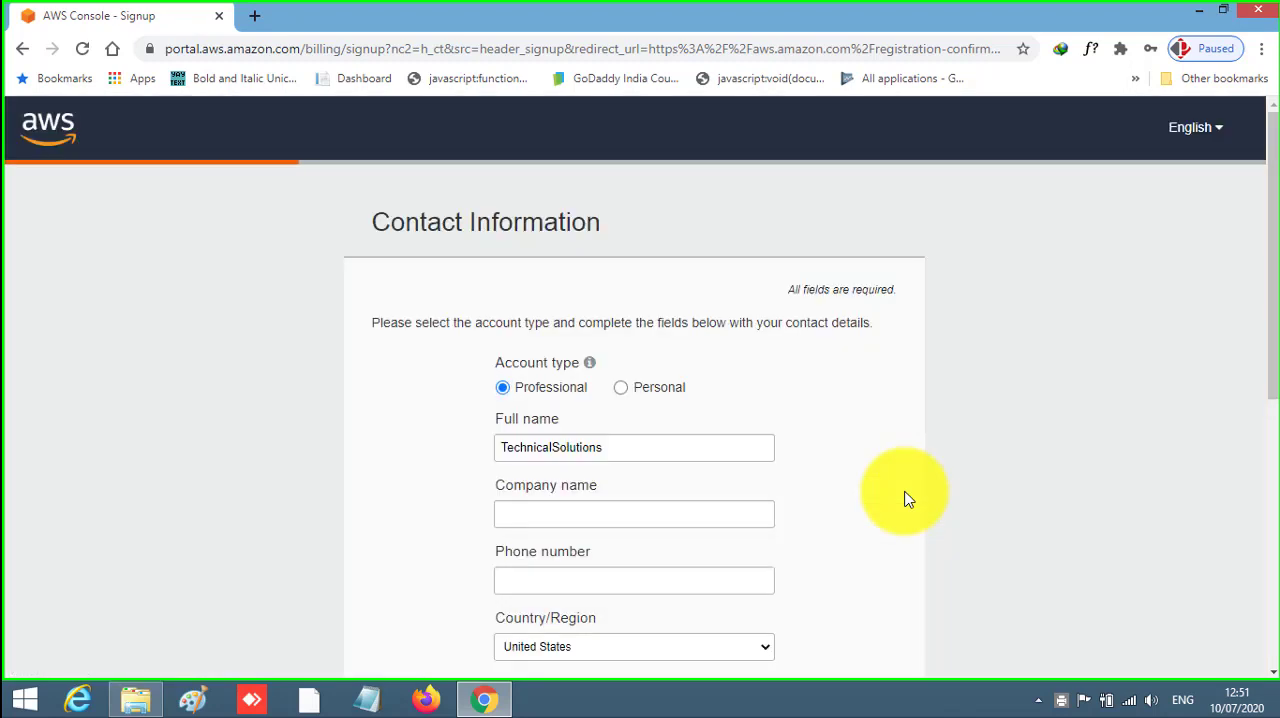
- Set the account type to Personal and enter the contact's phone number
scroll(898, 498, "down", 1)
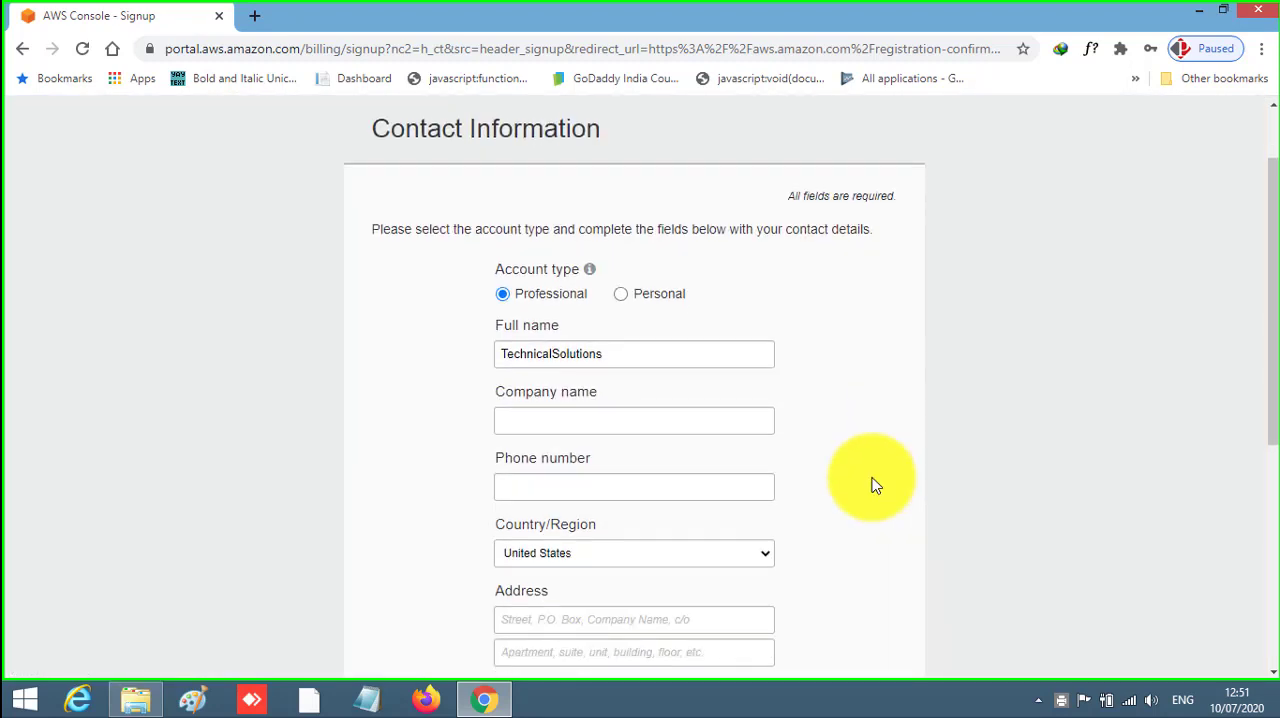
left_click(625, 298)
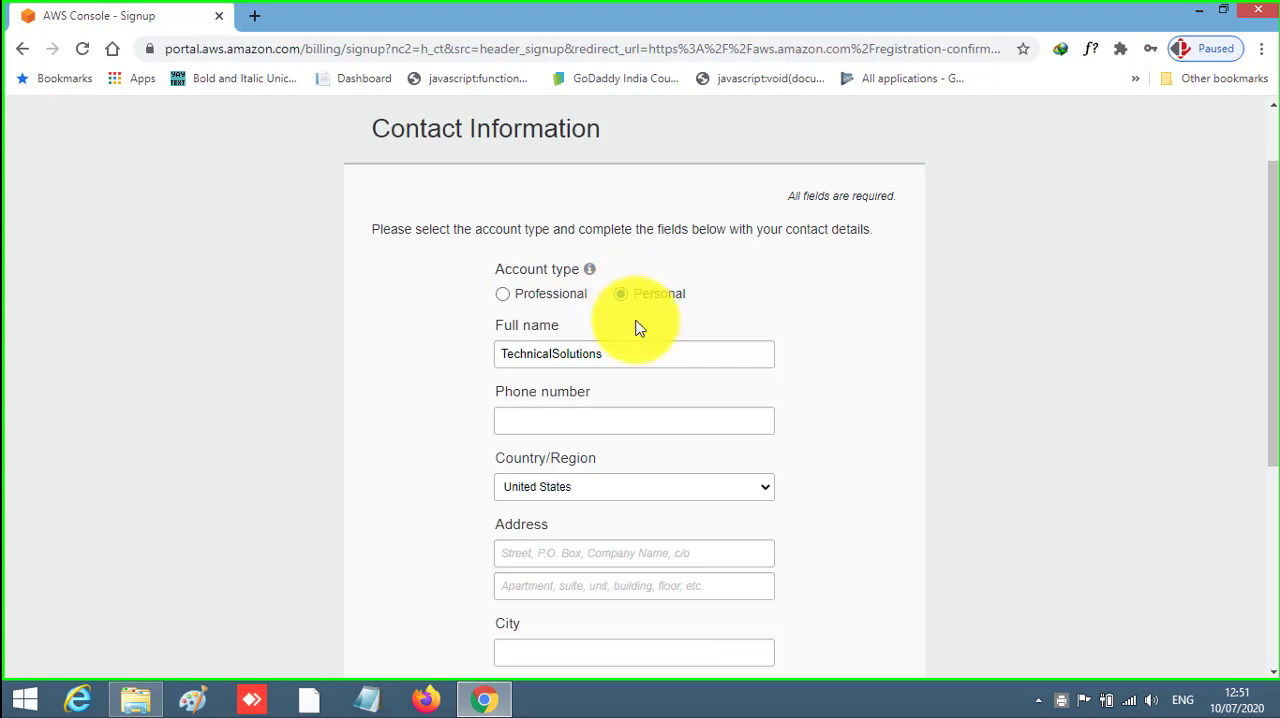
left_click(655, 423)
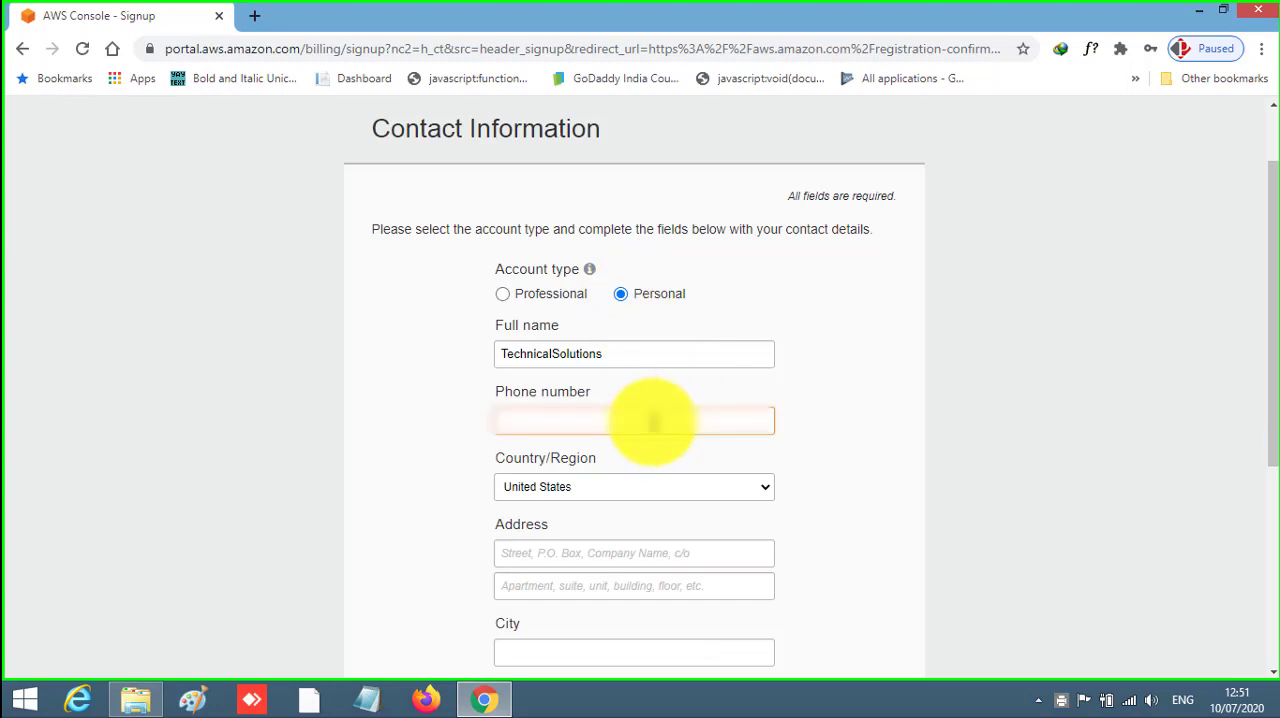
type("989898")
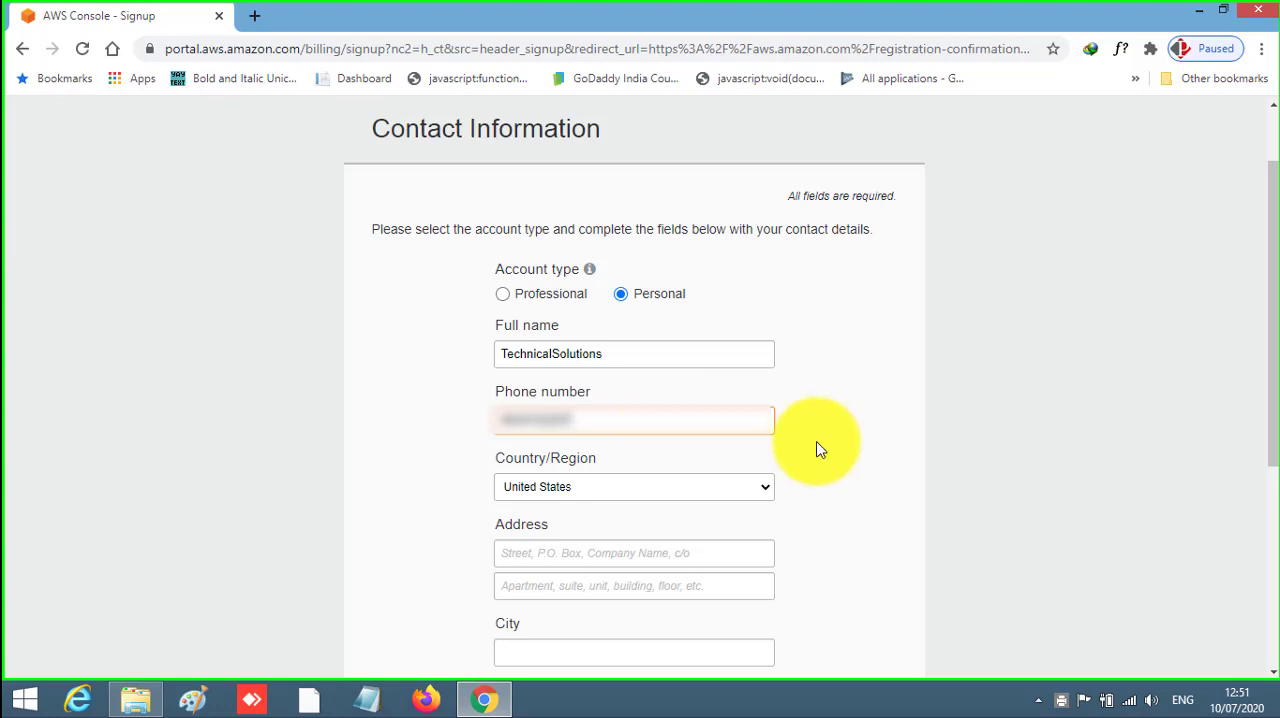
- Set the country to India and fill in the contact's street address, city, state and postal code
scroll(815, 450, "down", 2)
left_click(764, 304)
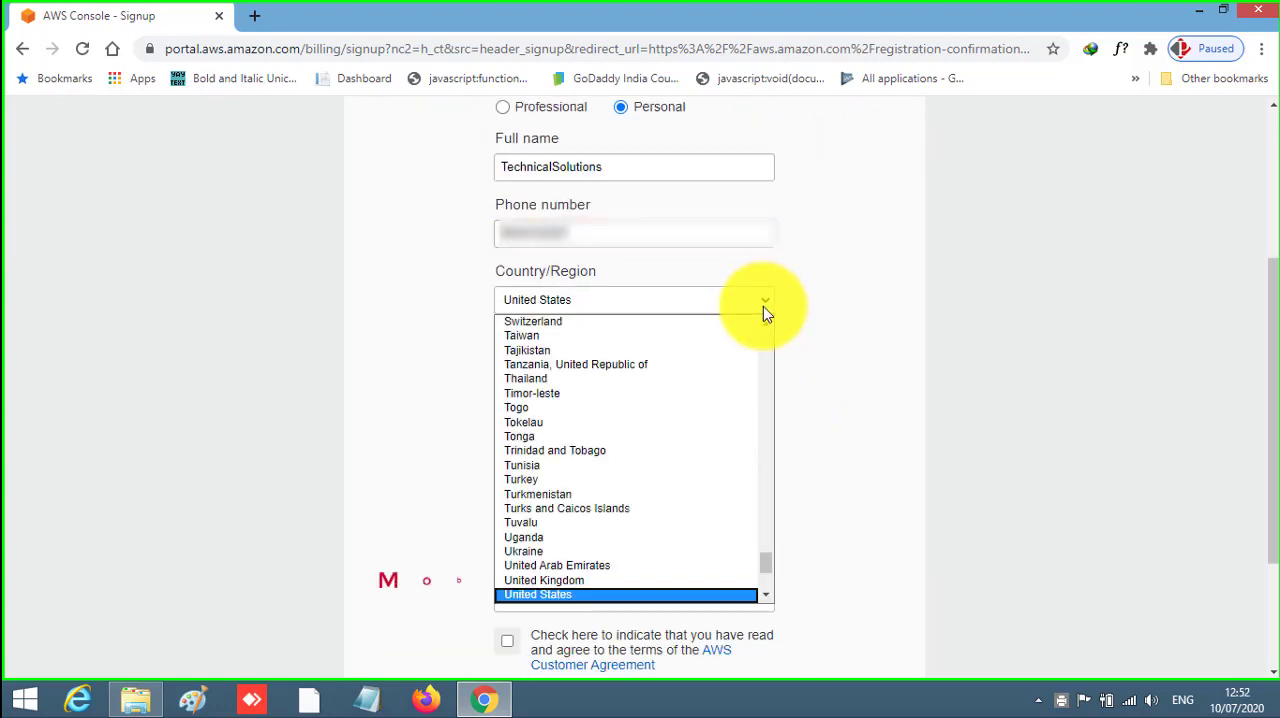
key("i")
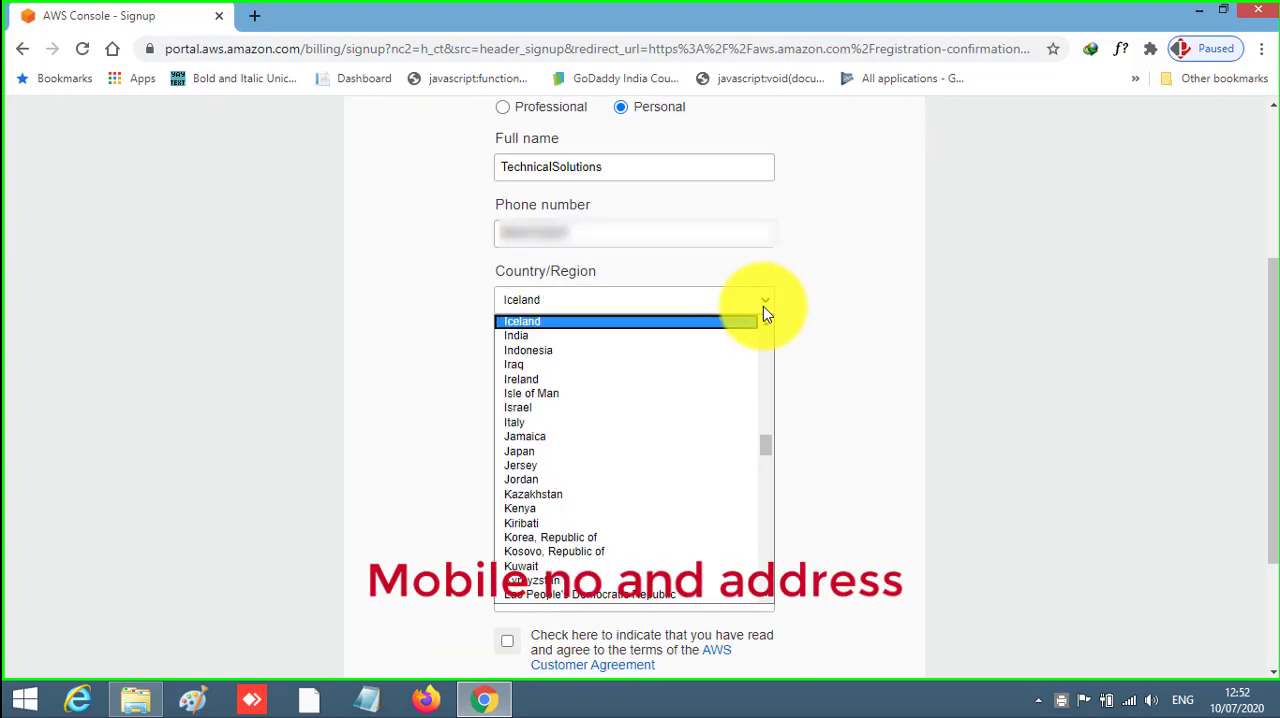
left_click(580, 335)
left_click(677, 400)
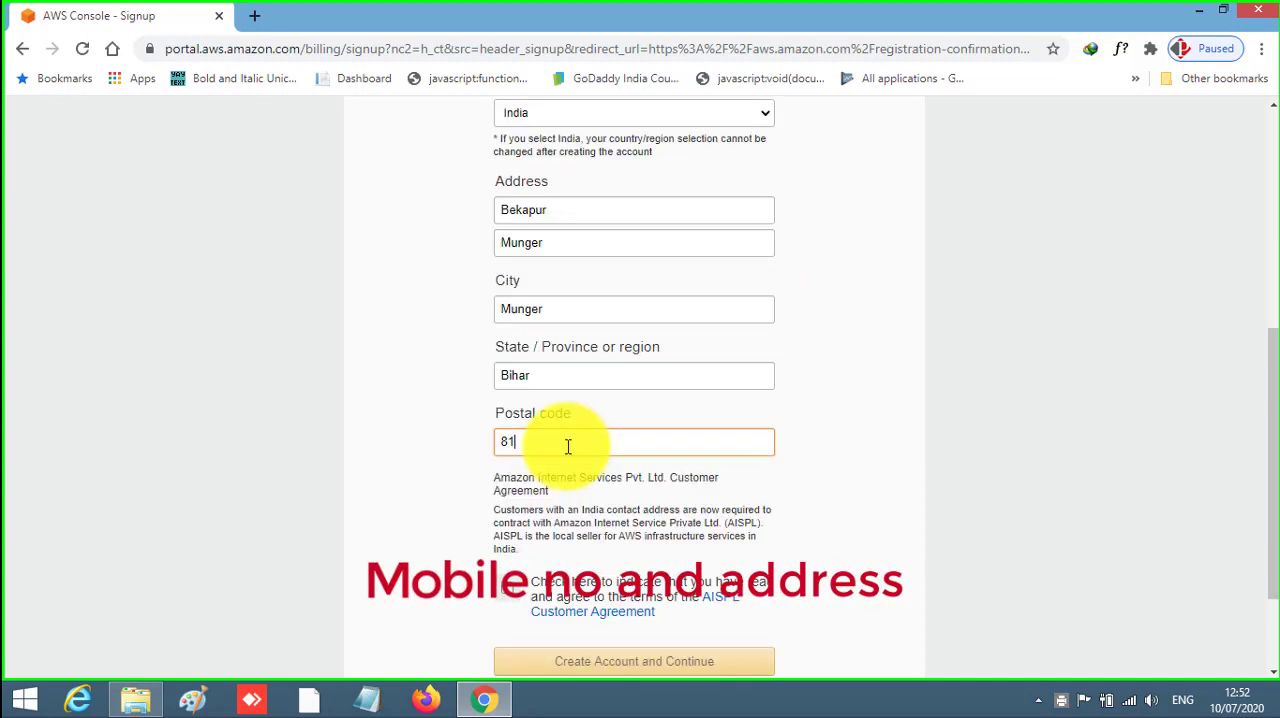
type("201")
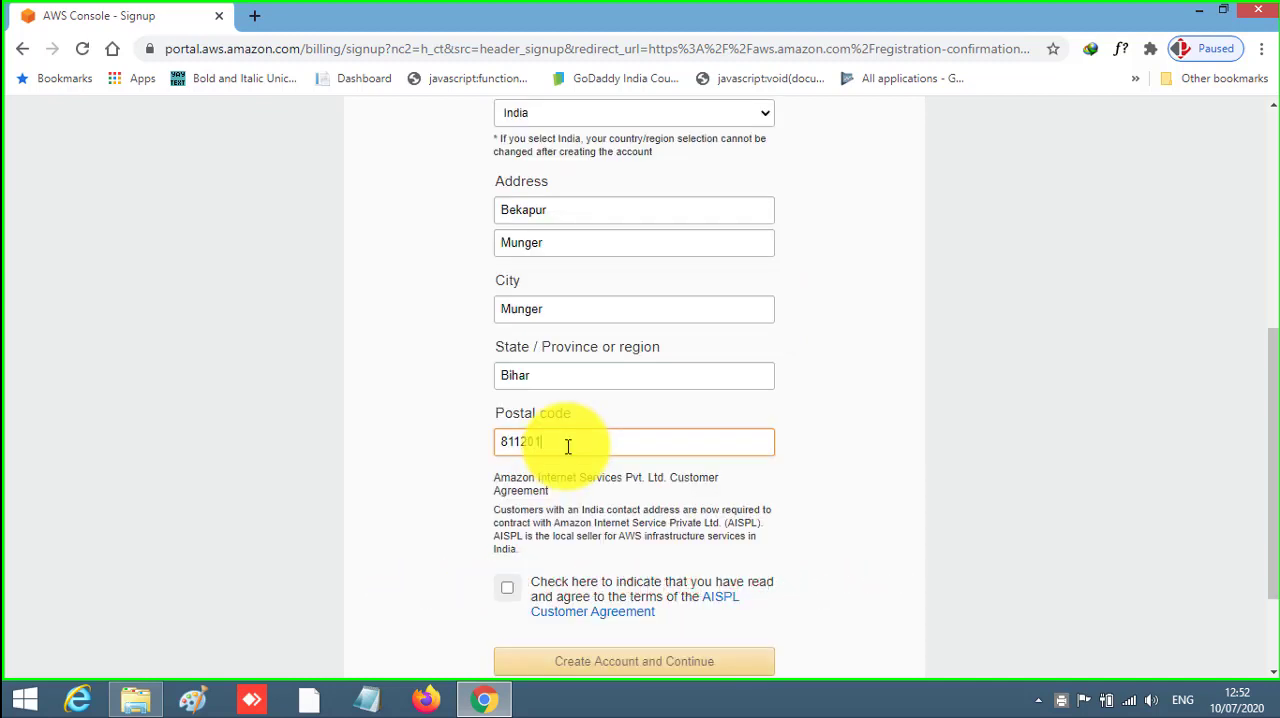
- Agree to the AISPL Customer Agreement and create the account, continuing to the payment information form
scroll(577, 446, "down", 1)
left_click(511, 500)
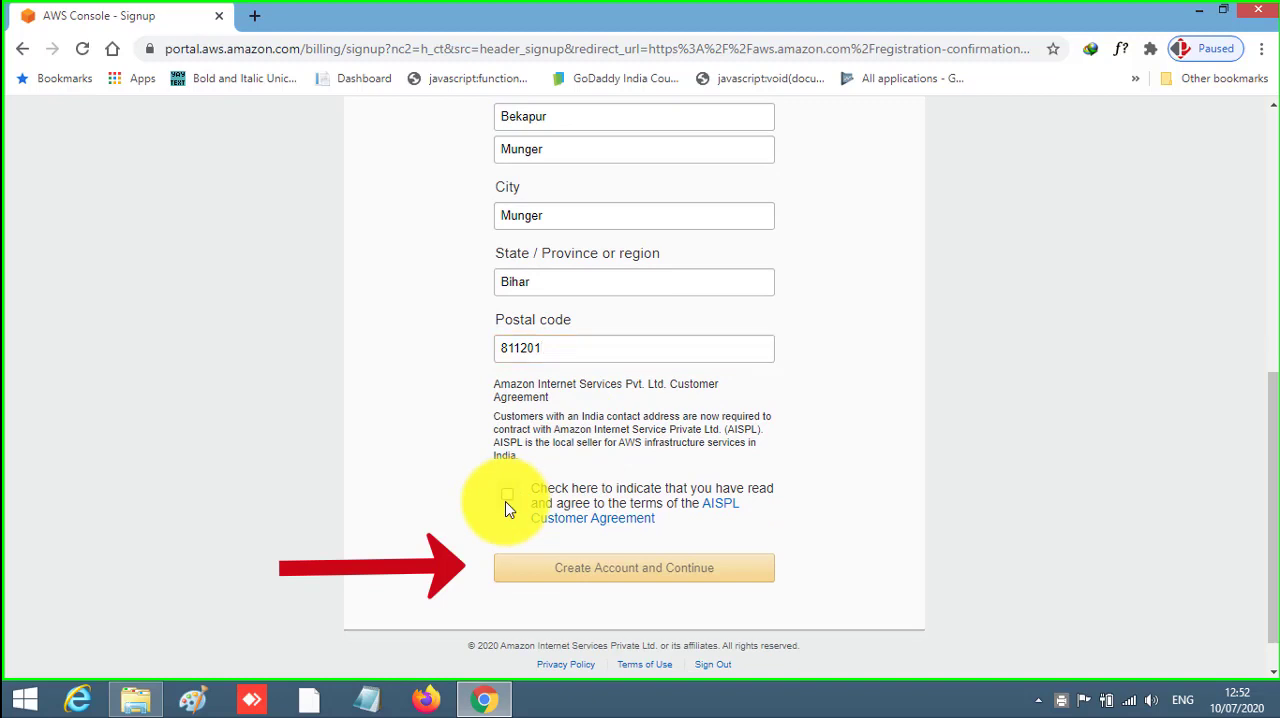
left_click(509, 498)
left_click(651, 580)
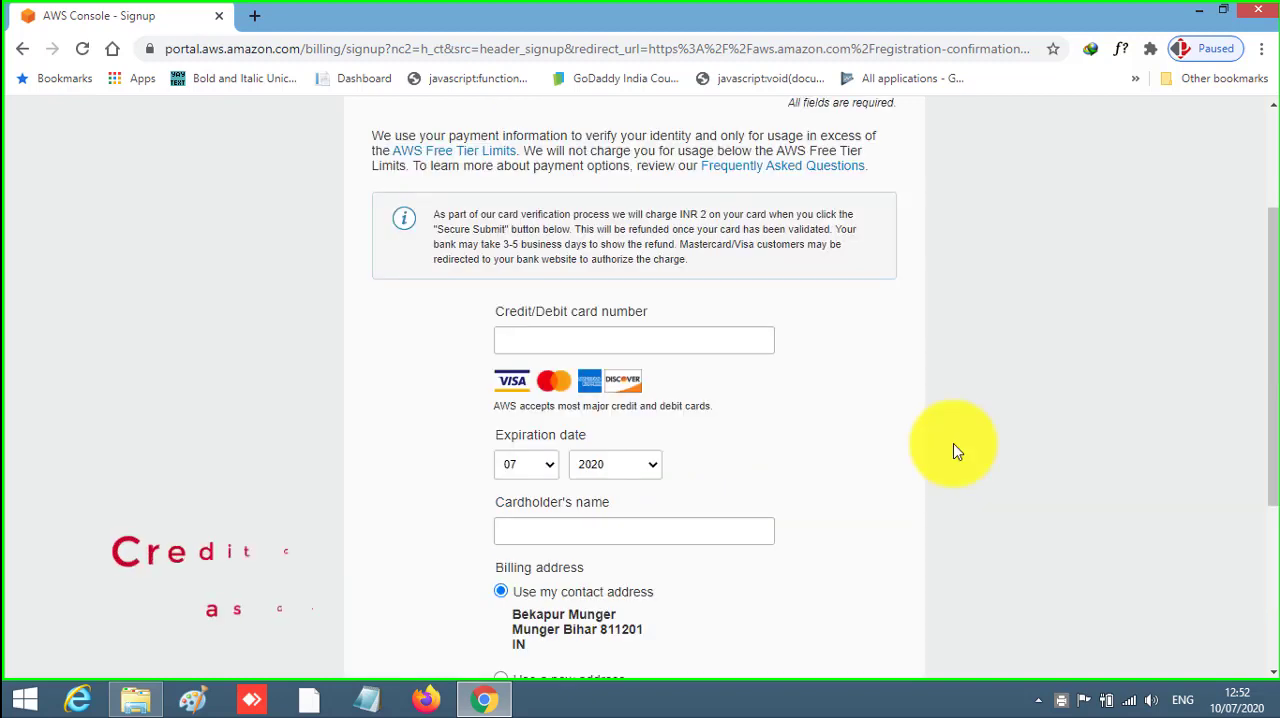
- Fill in the payment card number, expiration date, cardholder's name and CVV, keeping the contact address for billing
scroll(958, 452, "up", 1)
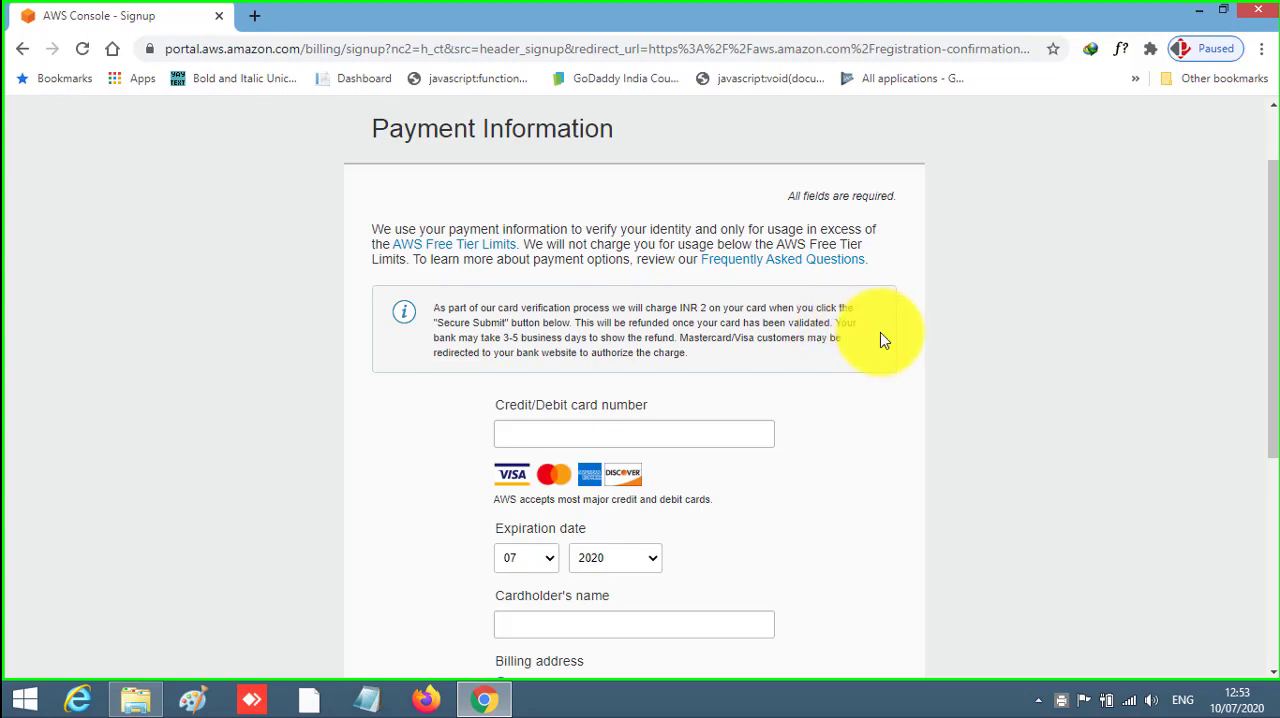
scroll(880, 340, "down", 1)
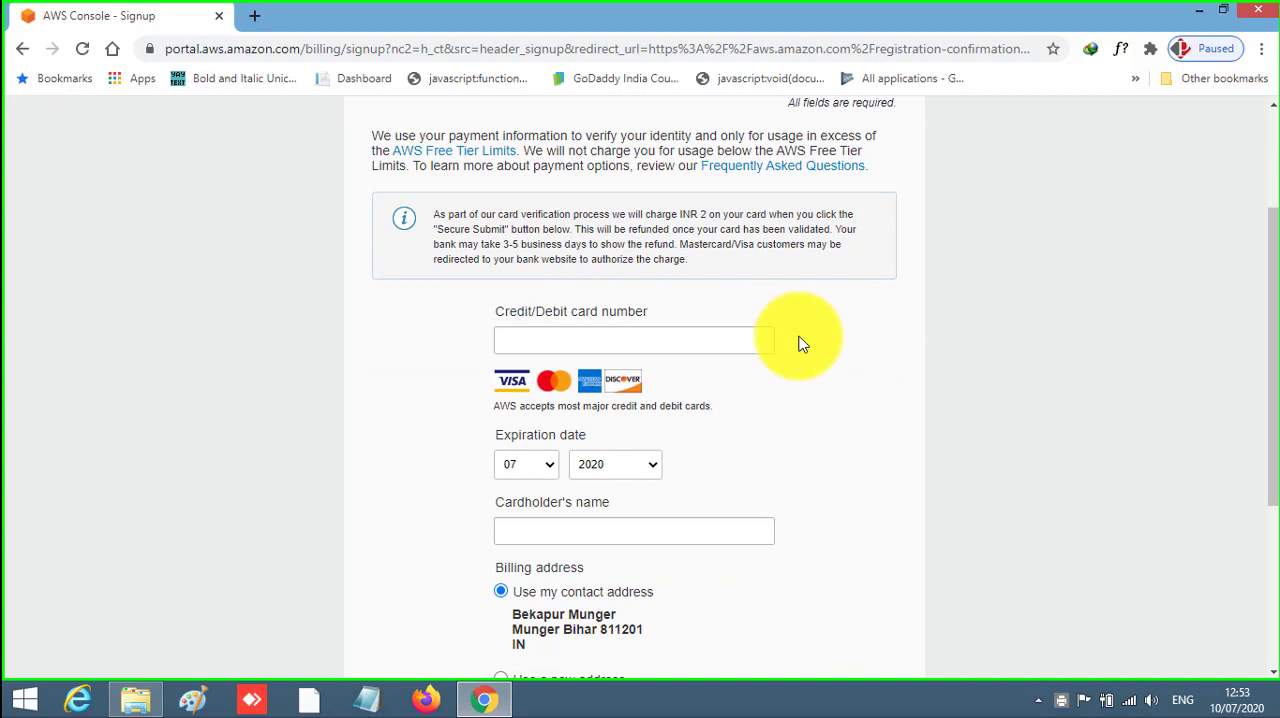
left_click(736, 334)
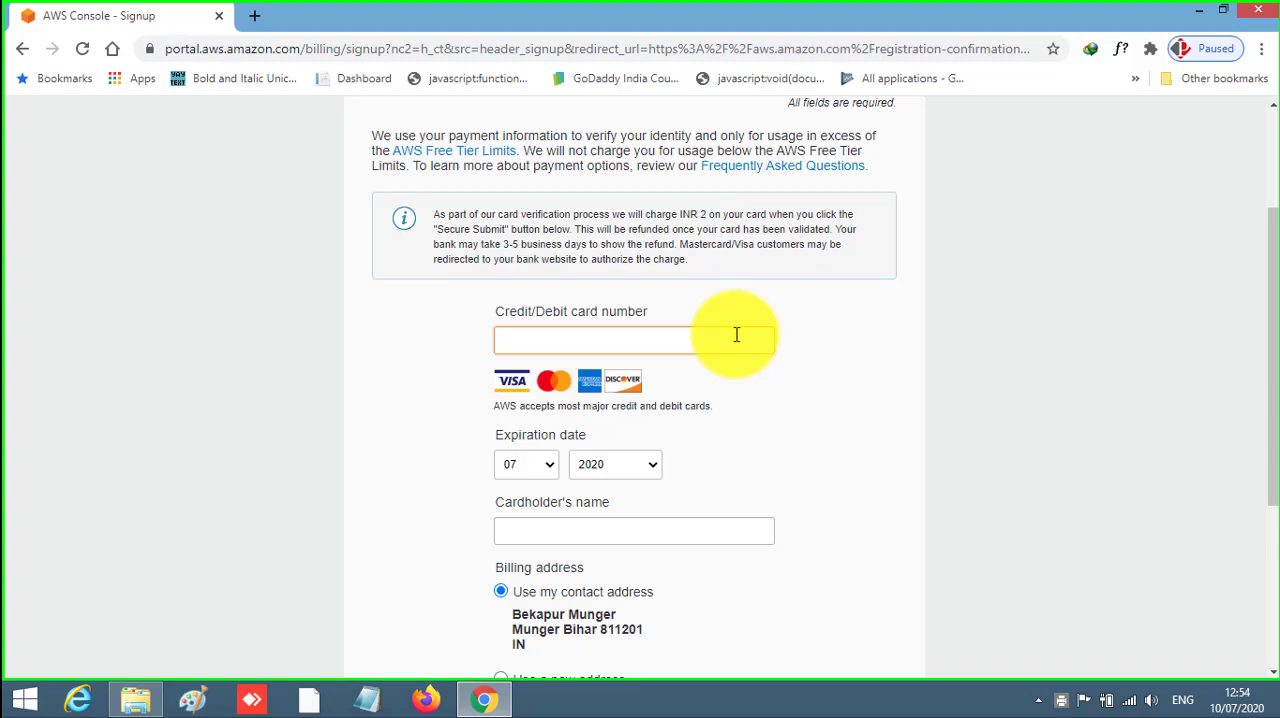
type("4")
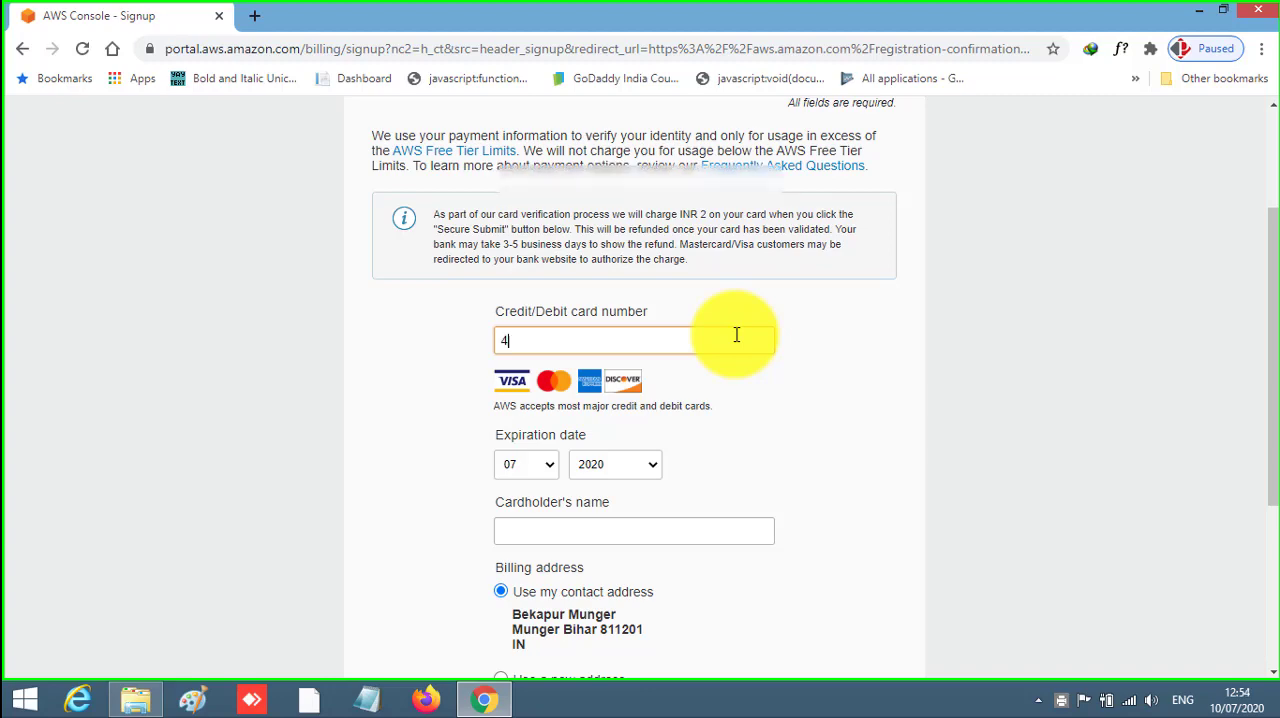
type("5")
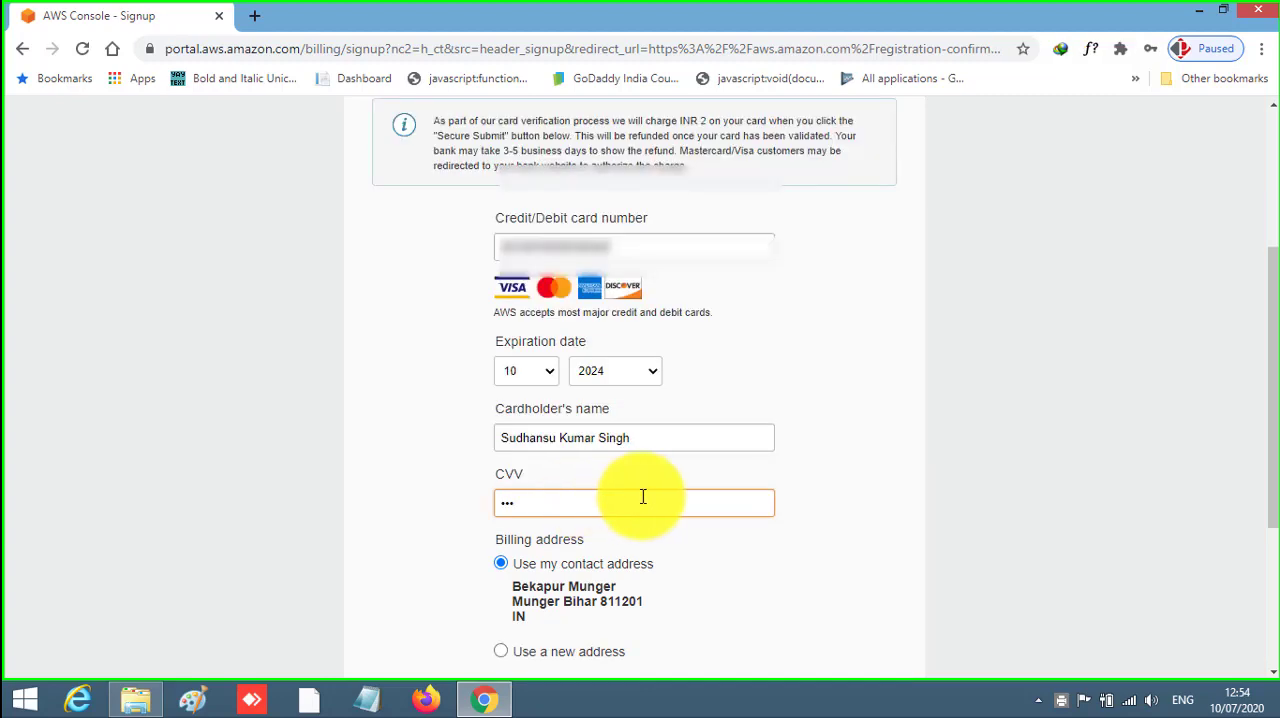
- Answer No to having a PAN and submit the payment card for verification
scroll(650, 497, "down", 2)
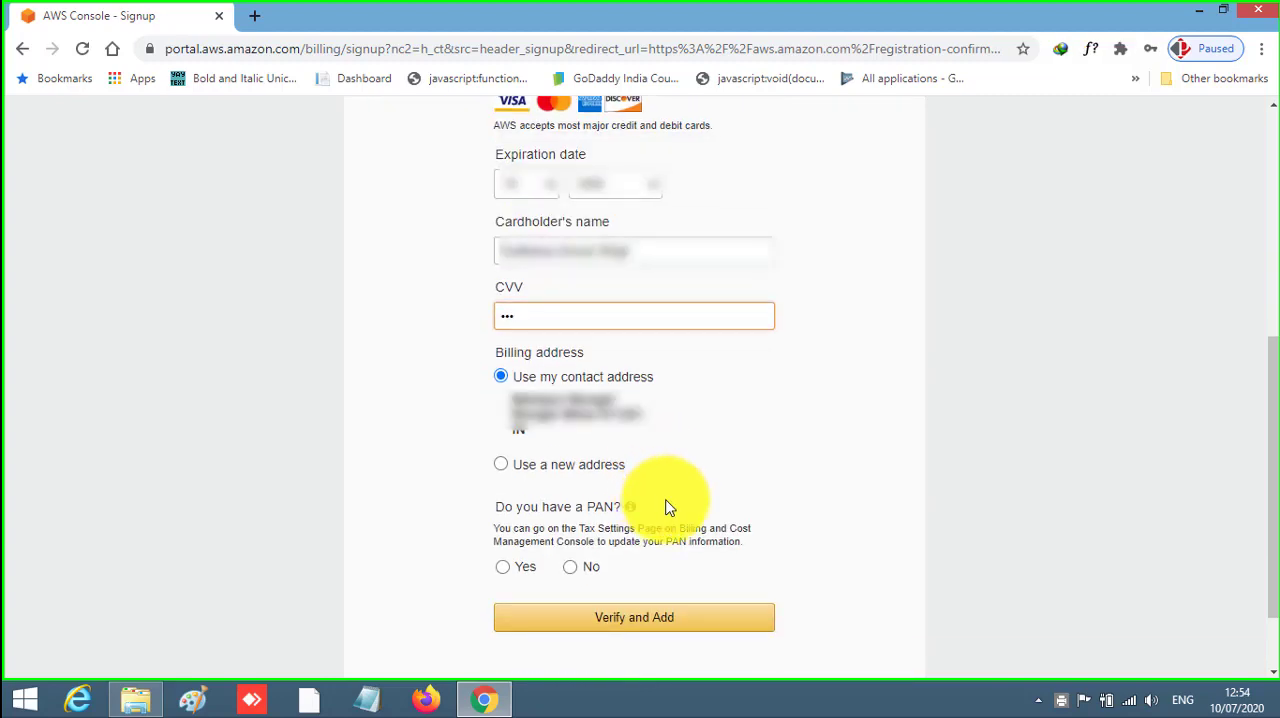
left_click(572, 568)
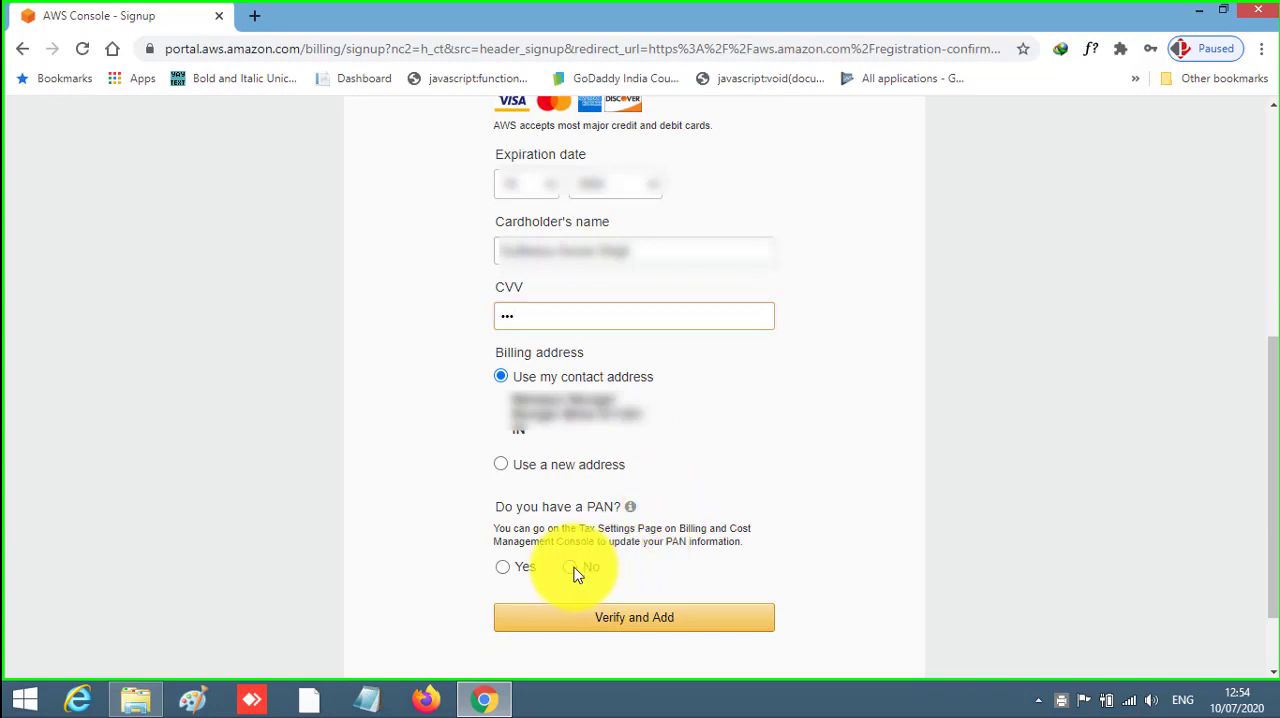
left_click(640, 622)
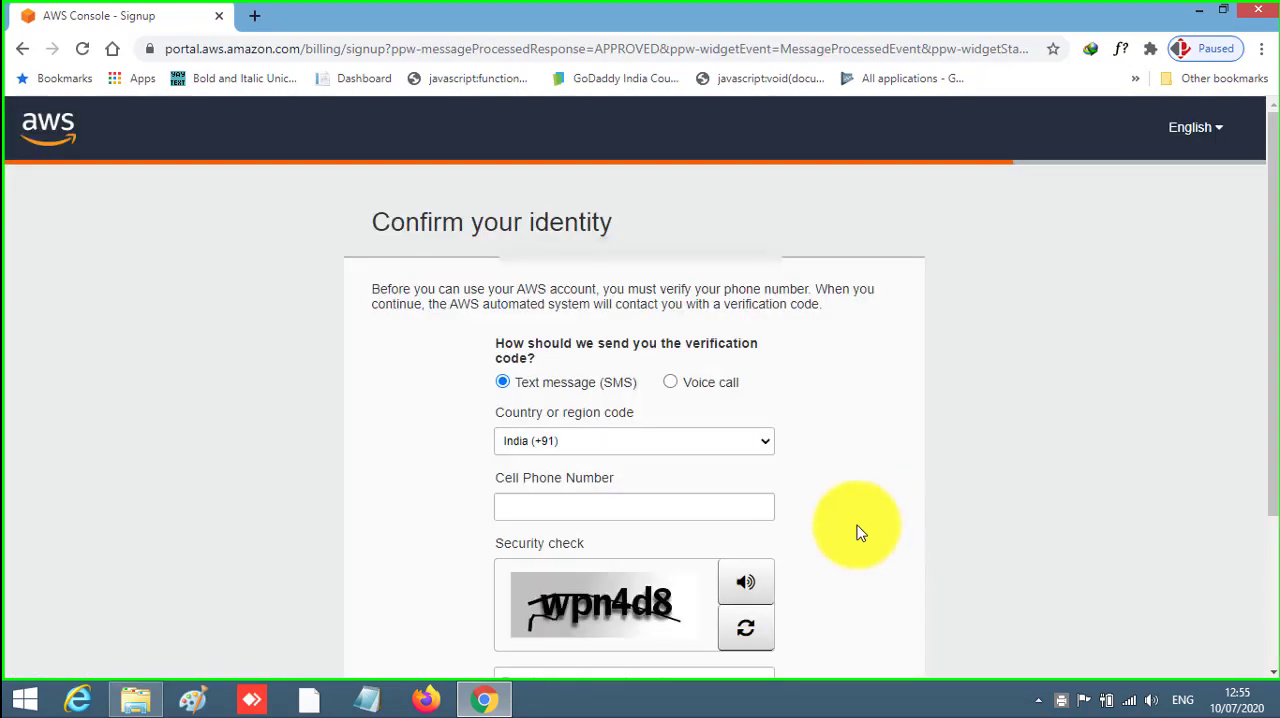
- Enter the cell phone number for identity verification by text message with the India (+91) country code
left_click(740, 509)
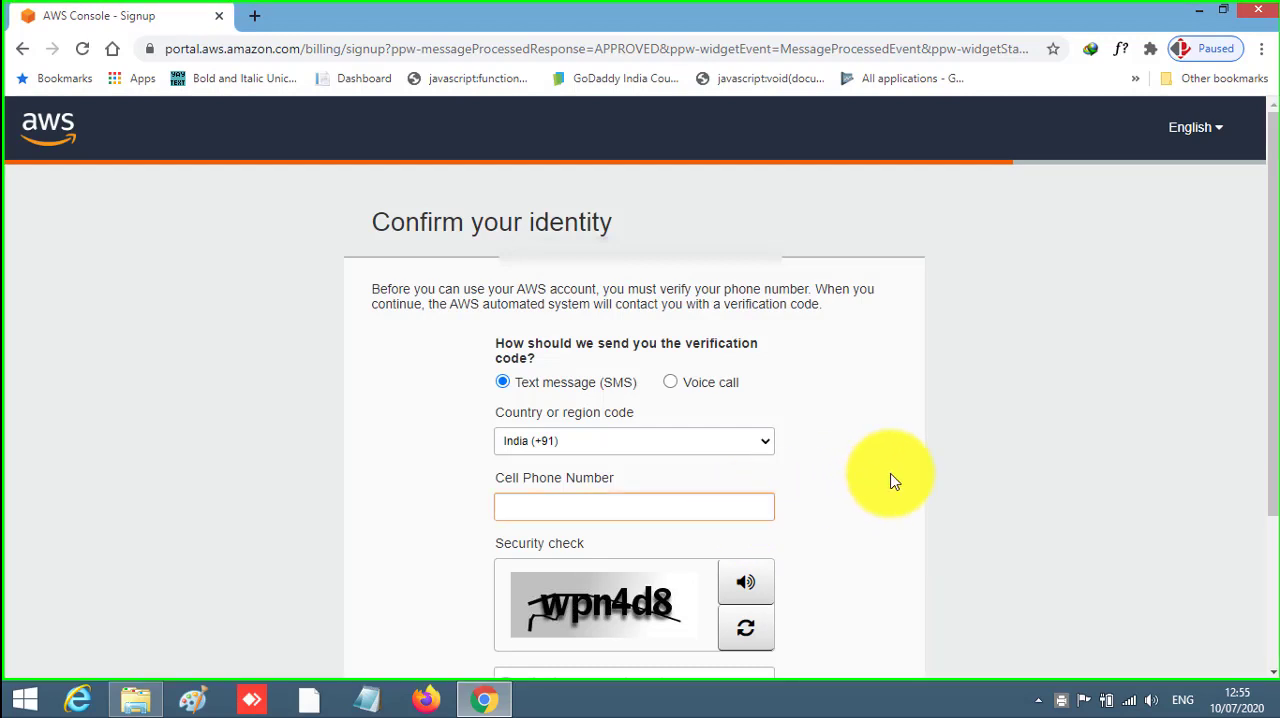
type("9")
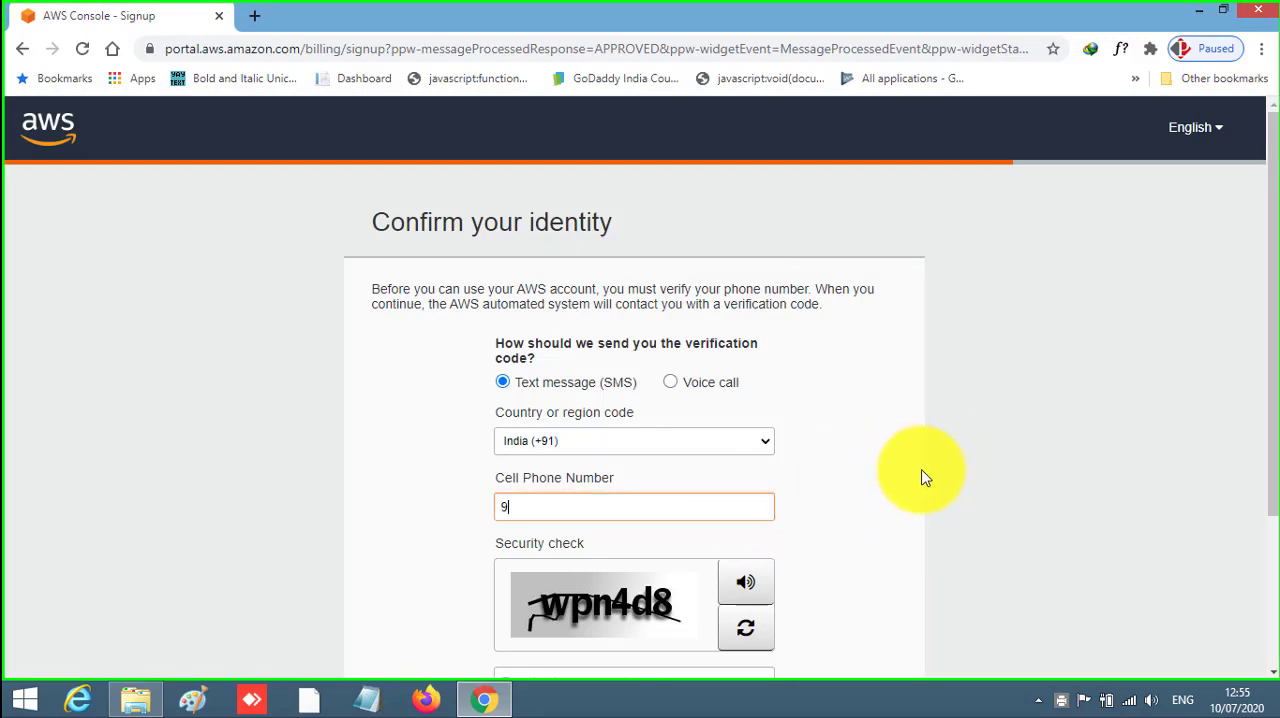
type("??")
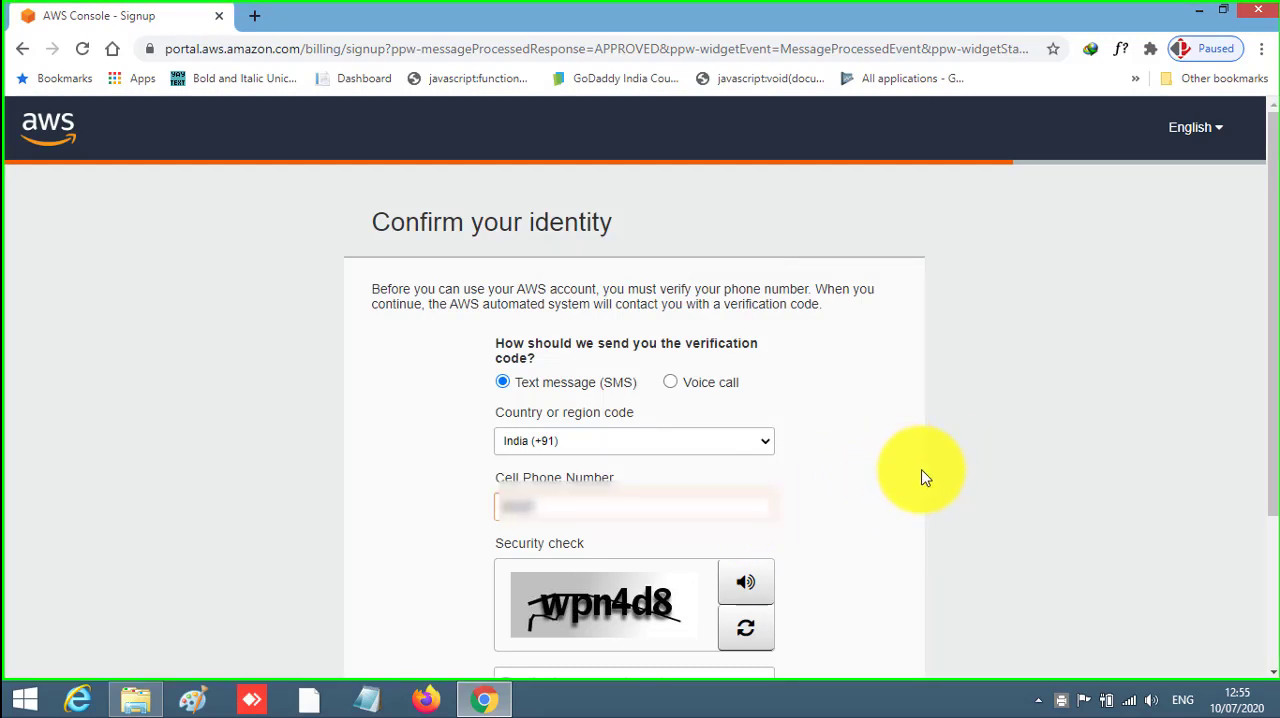
type("?????")
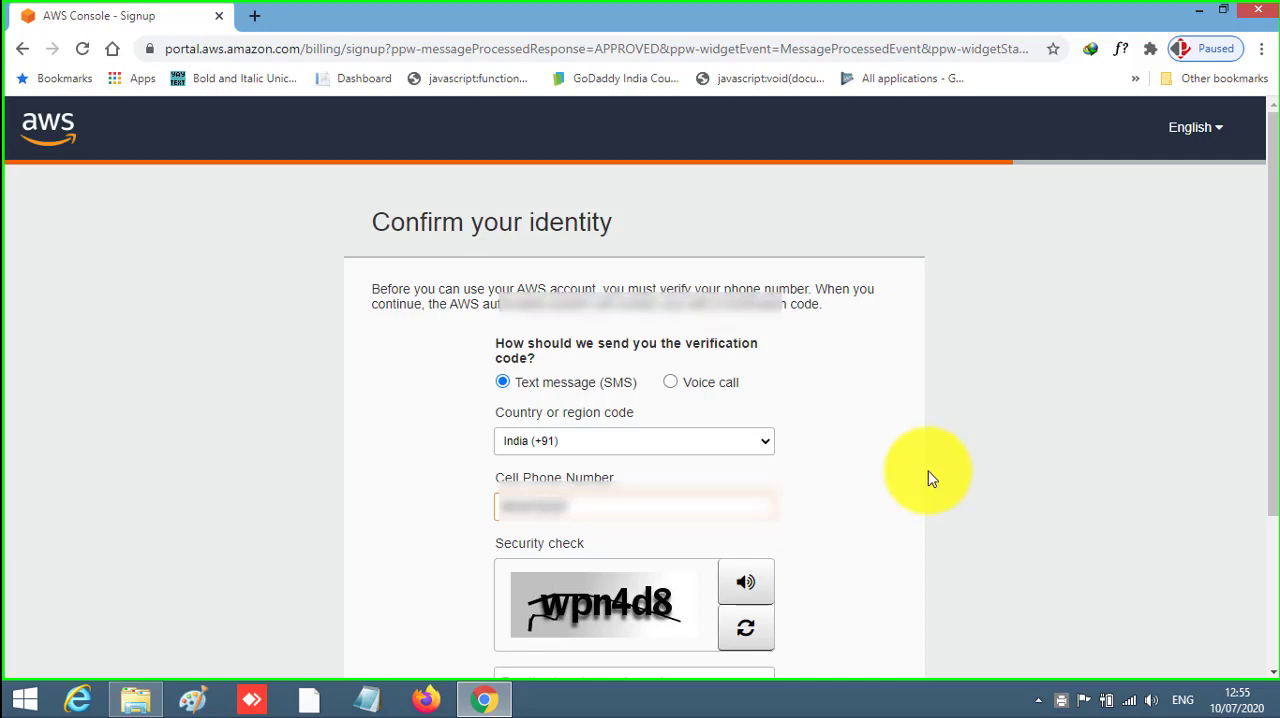
- Complete the security check with the characters shown in the image and request the verification SMS
scroll(928, 479, "down", 2)
left_click(670, 490)
type("w")
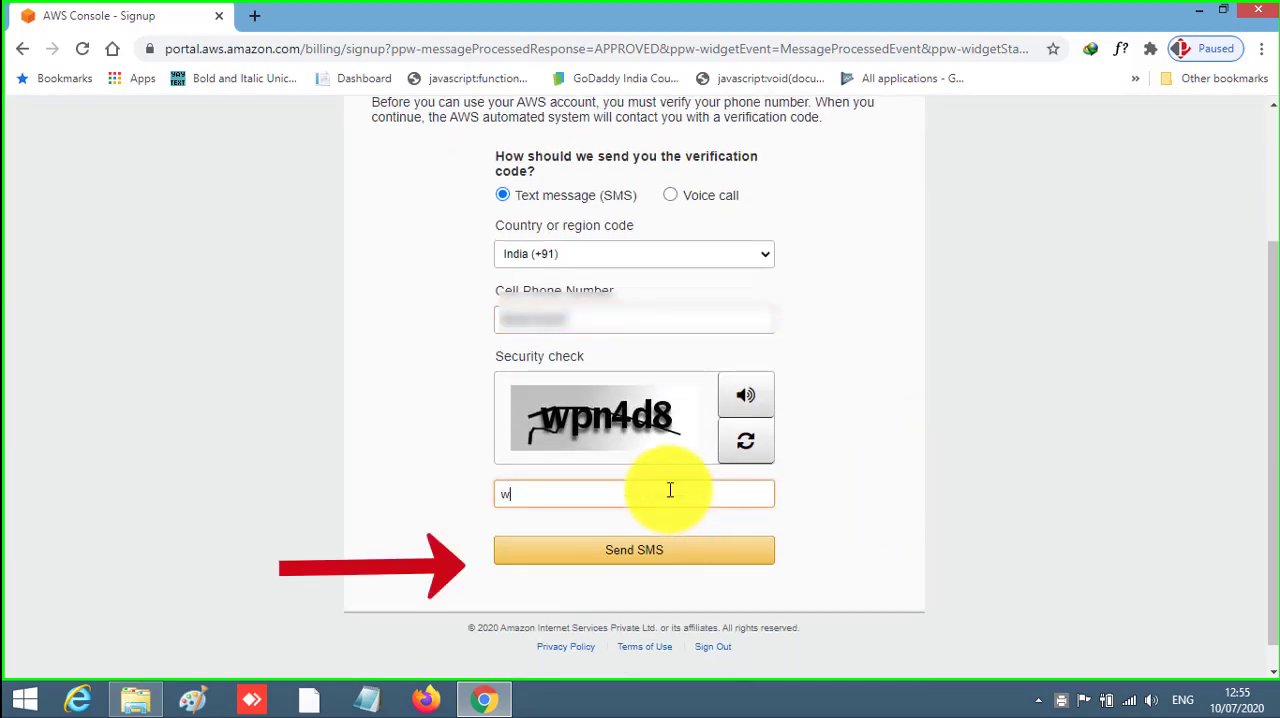
type("pn4d8")
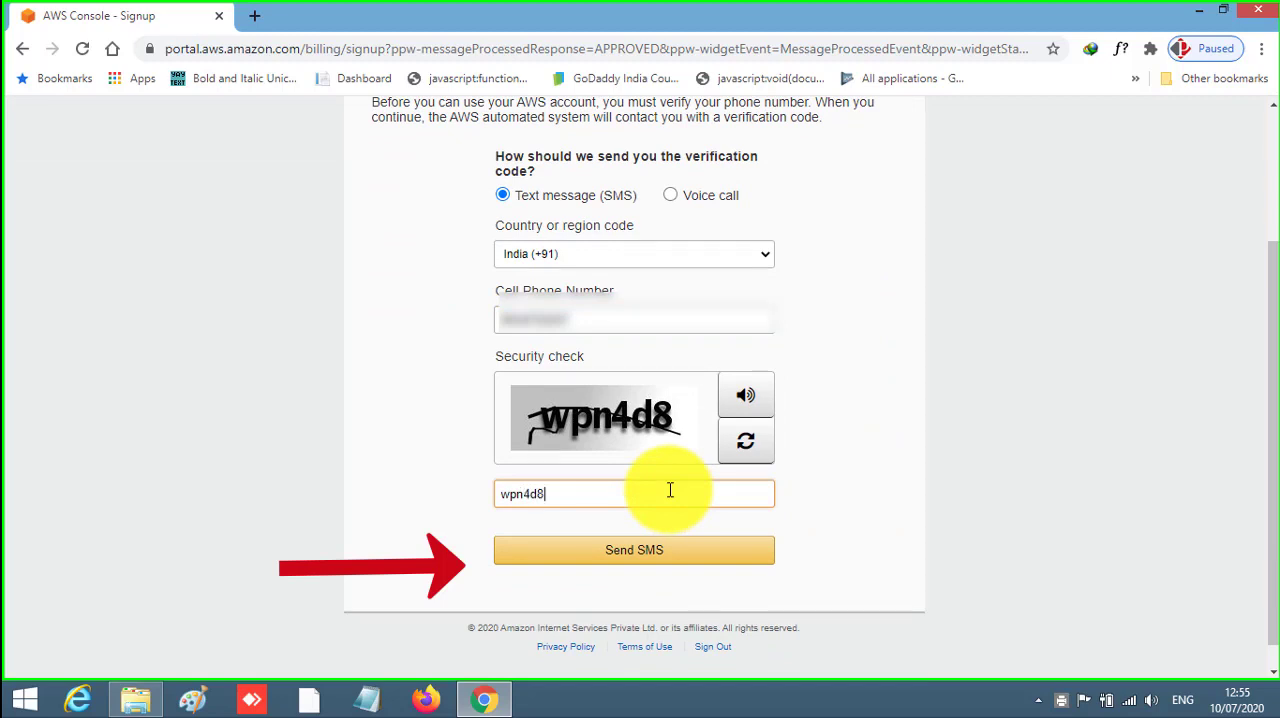
left_click(646, 551)
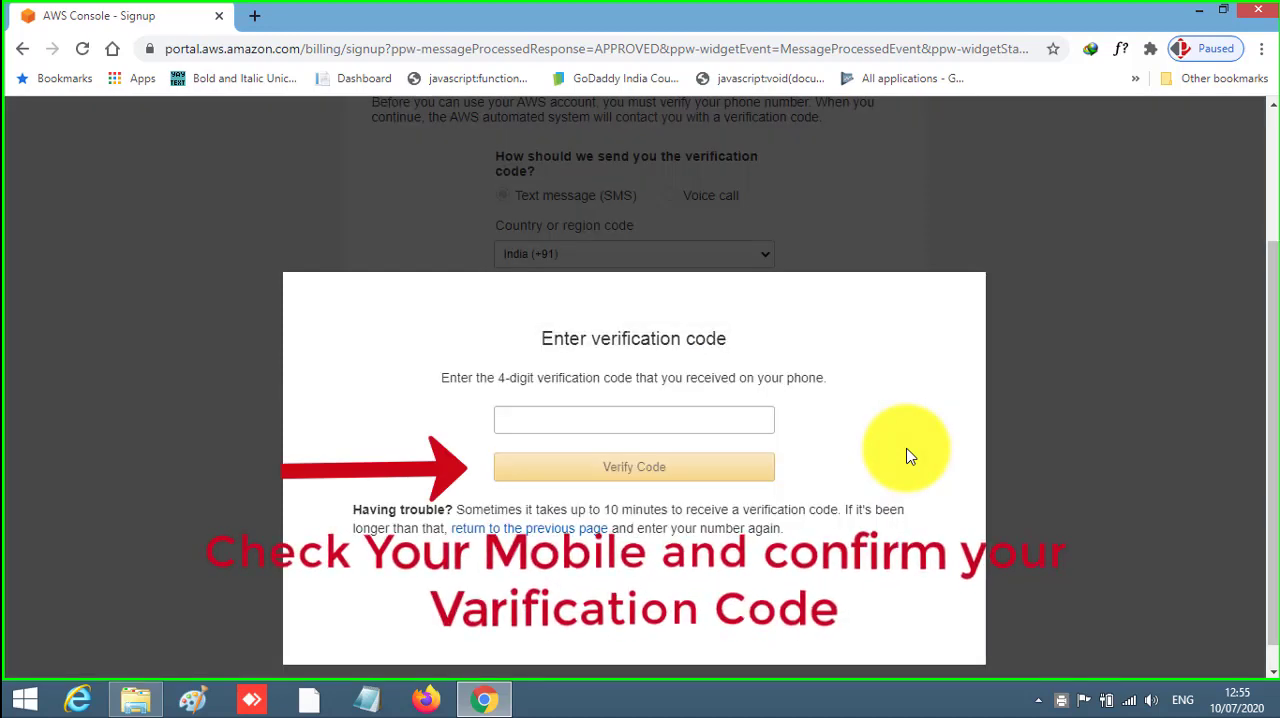
- Enter and verify the four-digit code received by SMS, and continue the sign-up after the identity check
left_click(723, 418)
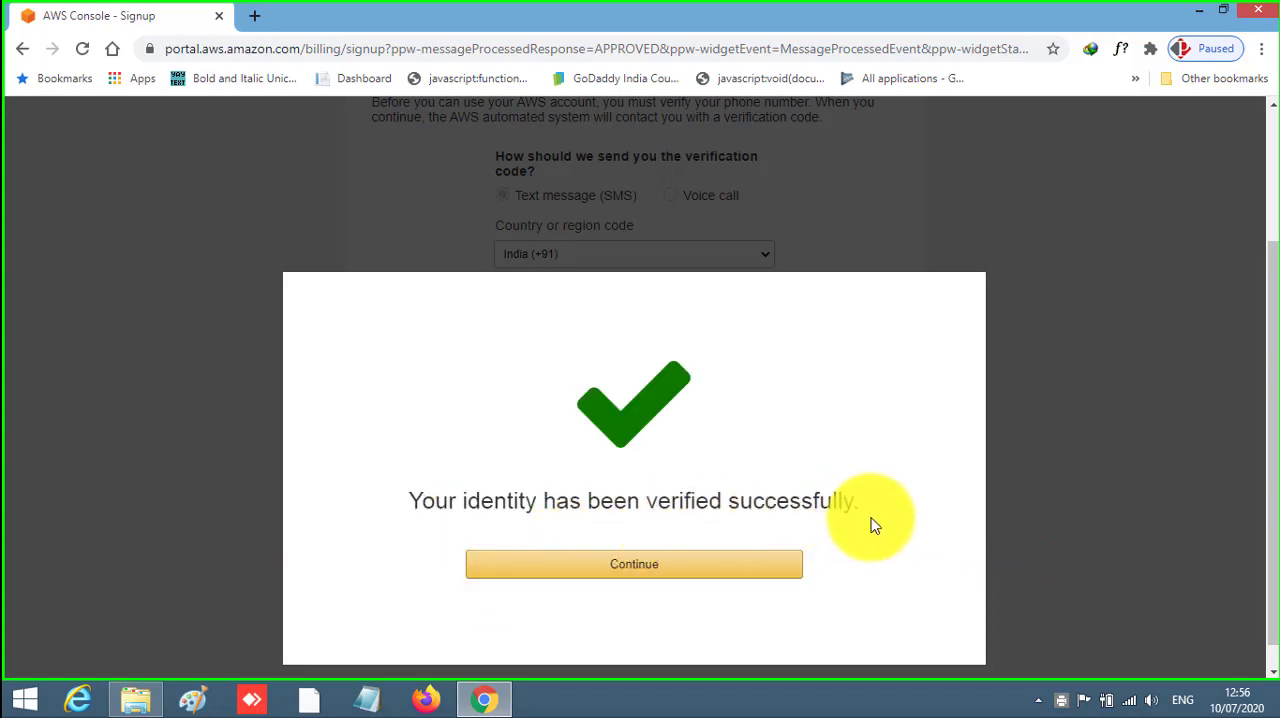
left_click(668, 568)
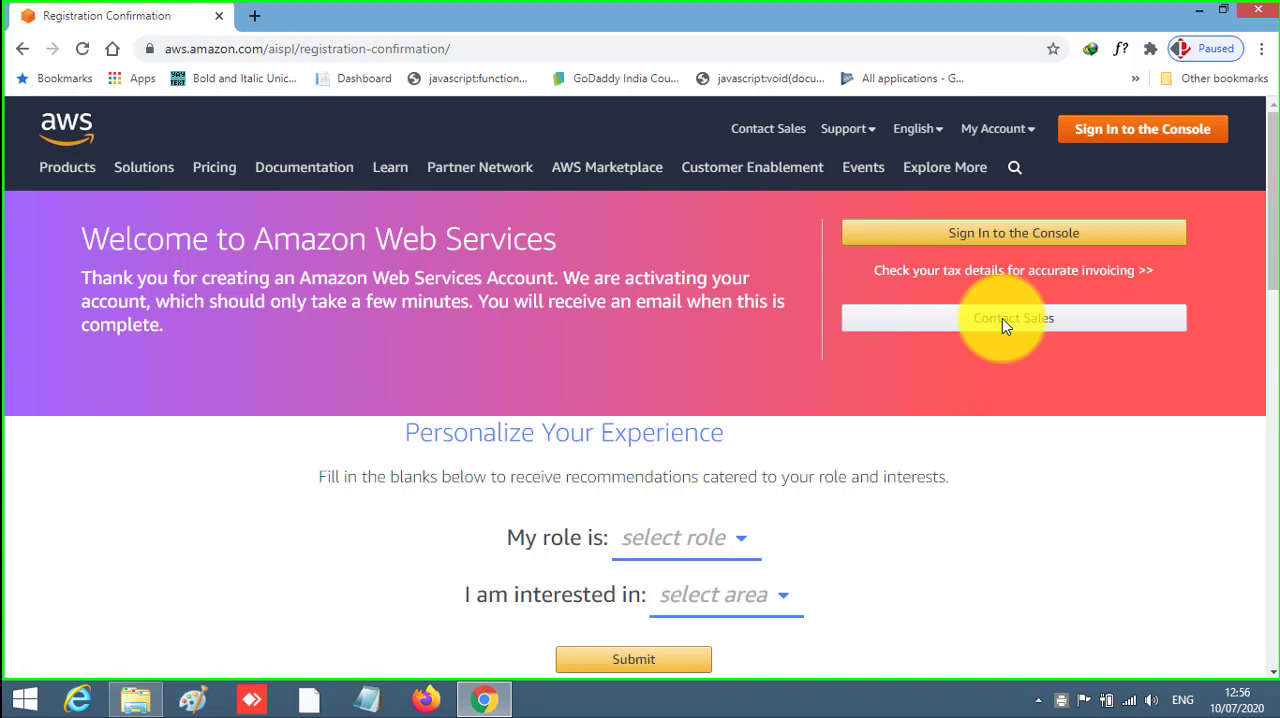
- Personalize the AWS experience with the role Student and the interest area Internet of Things, and submit the form
scroll(1060, 457, "down", 2)
scroll(950, 466, "up", 1)
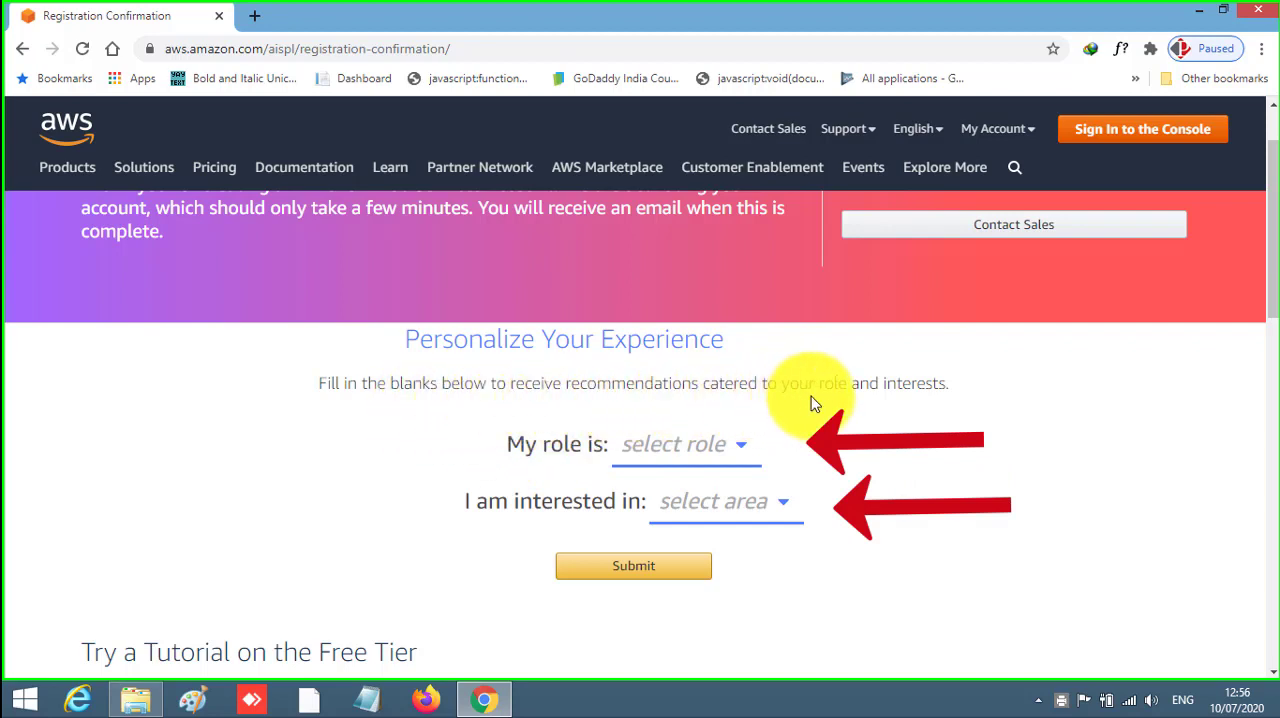
left_click(741, 450)
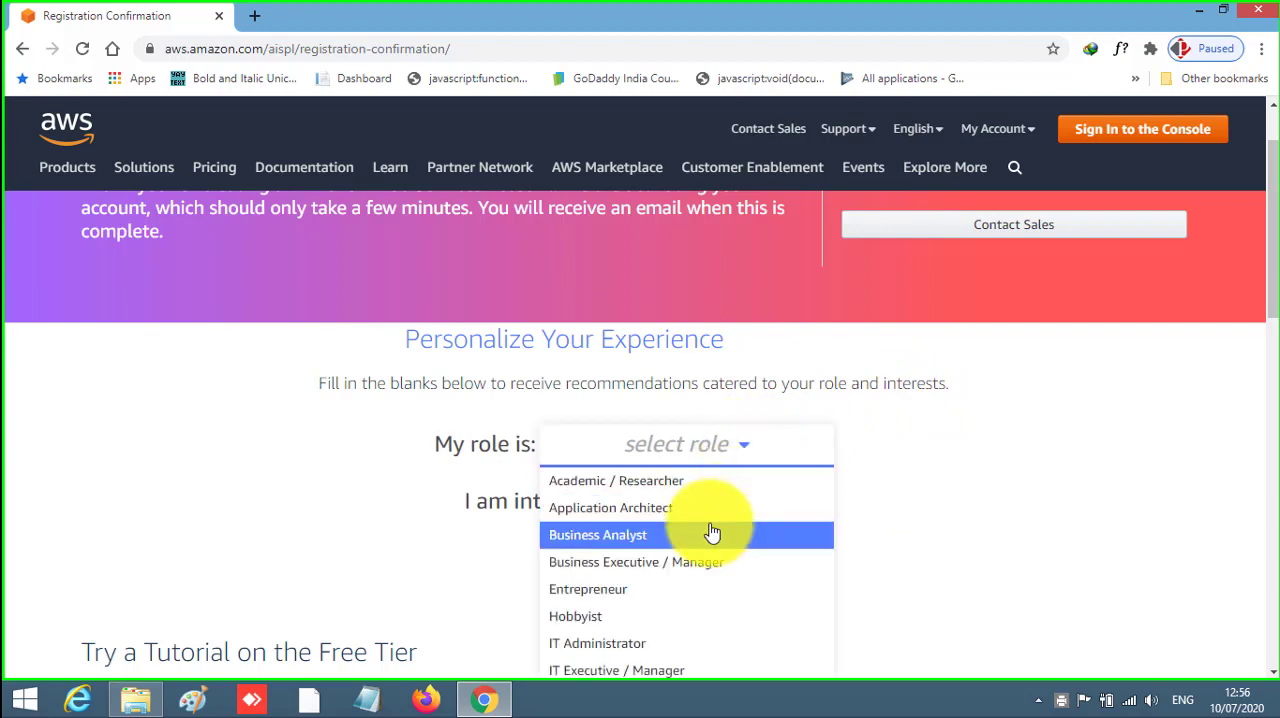
scroll(709, 528, "down", 2)
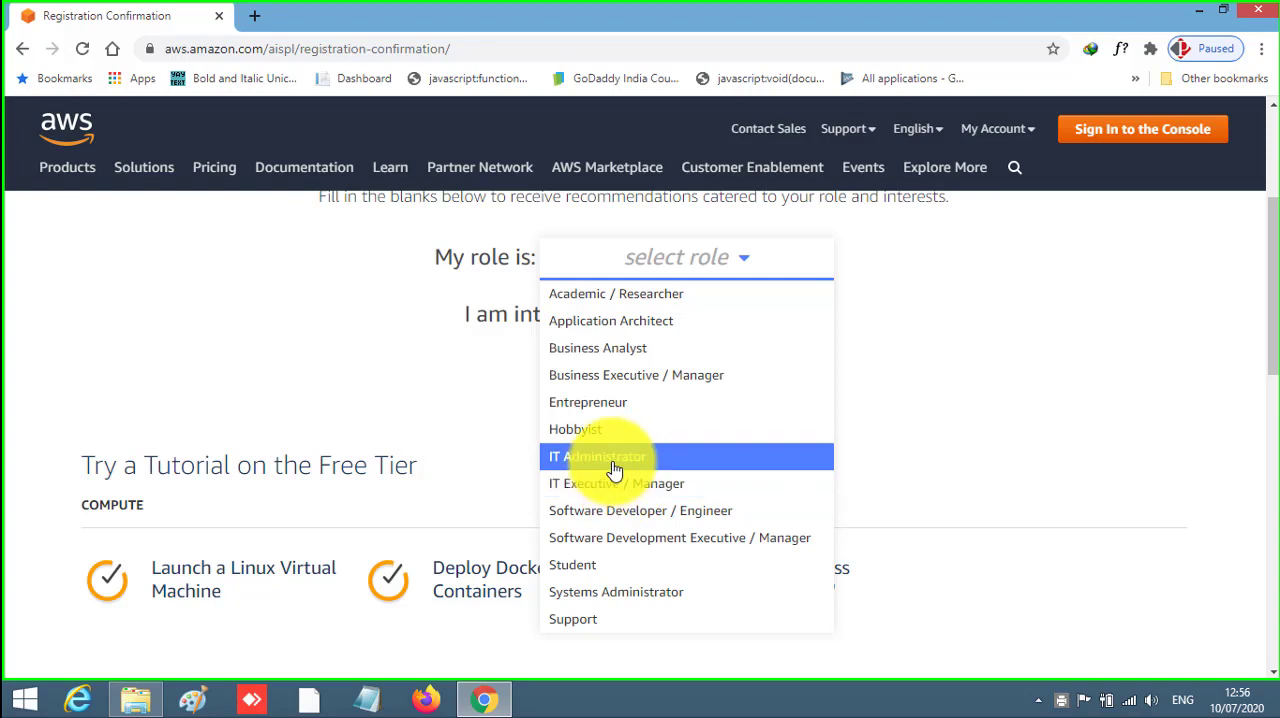
left_click(605, 568)
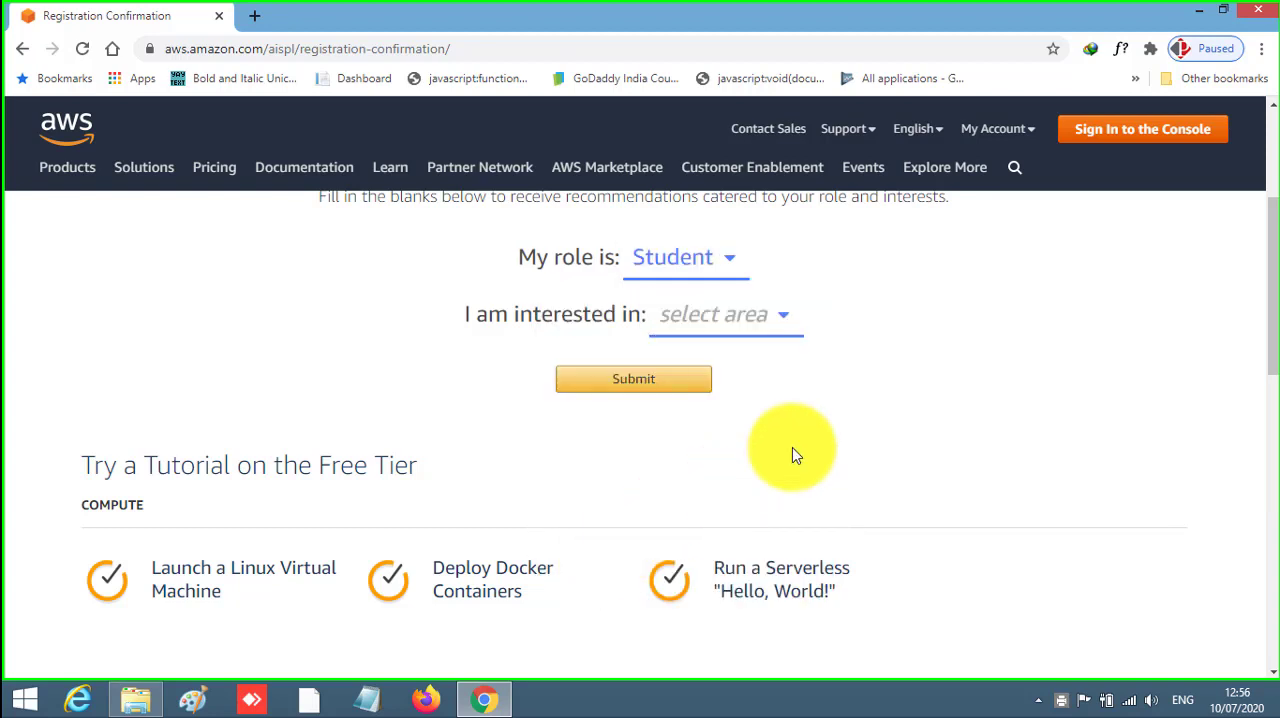
left_click(790, 329)
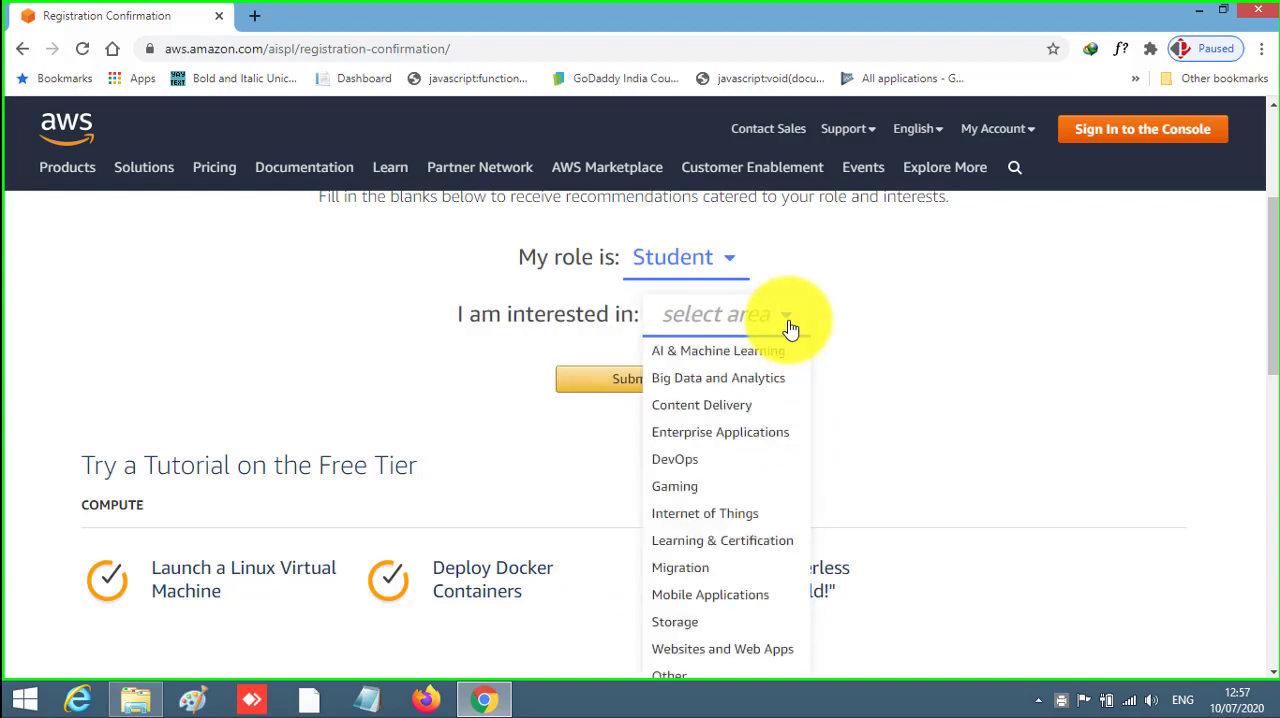
left_click(728, 525)
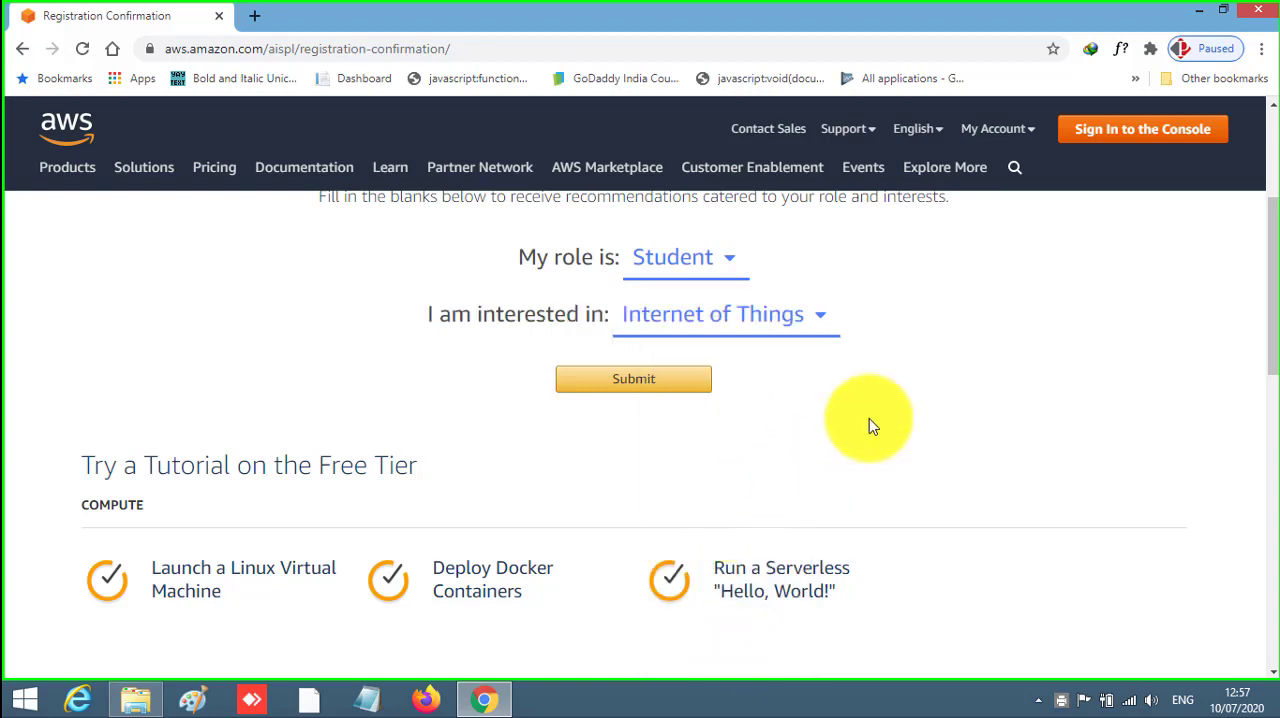
left_click(647, 391)
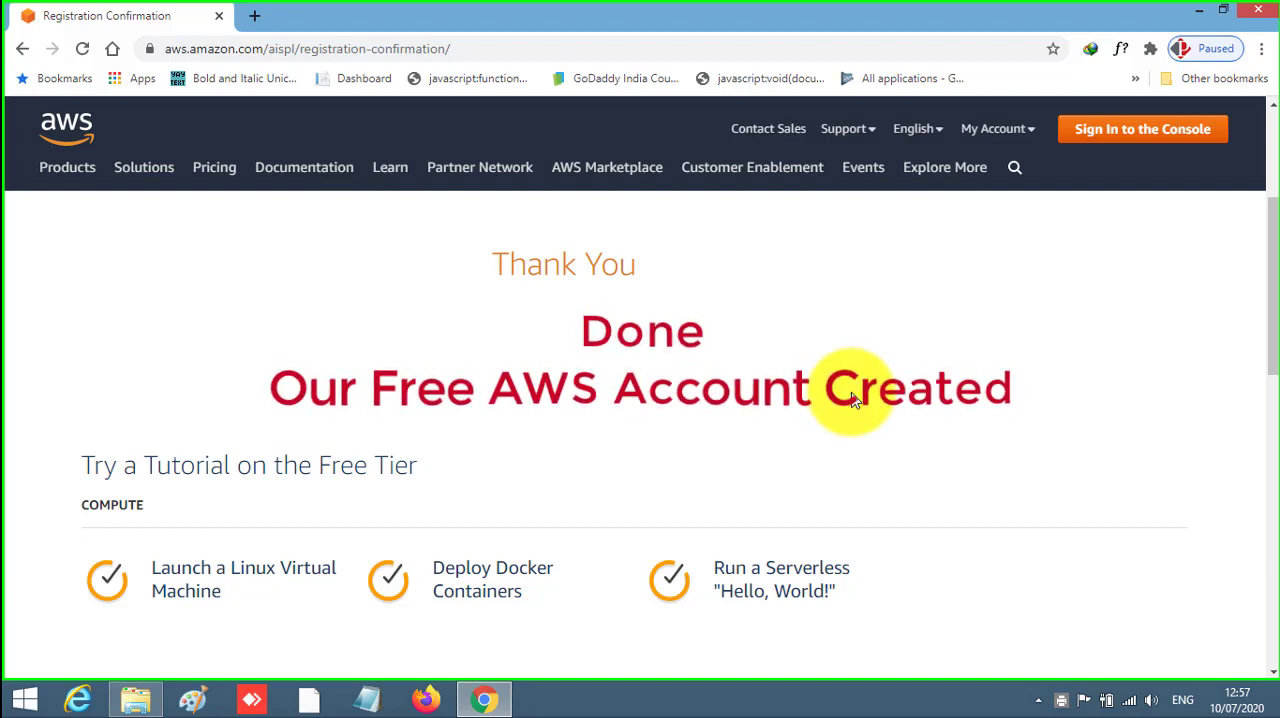
- Go to the console sign-in page, replace the root user email address with the account's e-mail, and continue
scroll(848, 406, "down", 1)
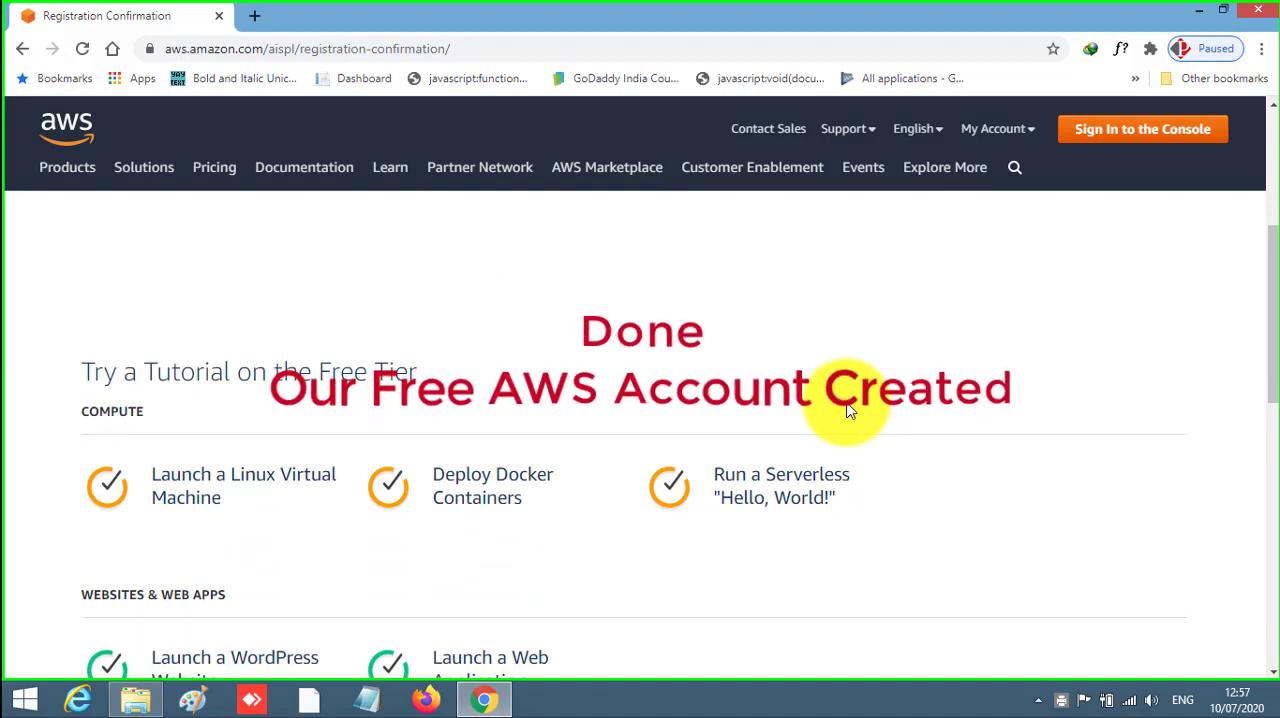
scroll(848, 410, "up", 1)
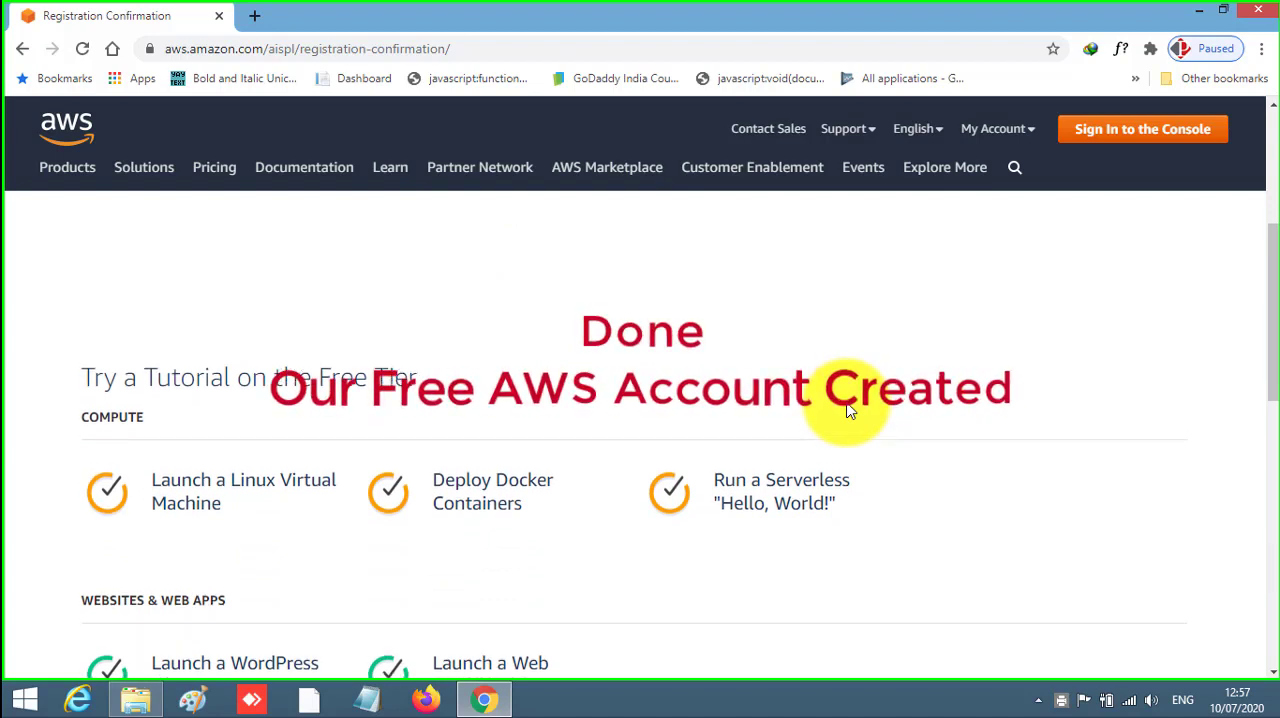
left_click(1163, 134)
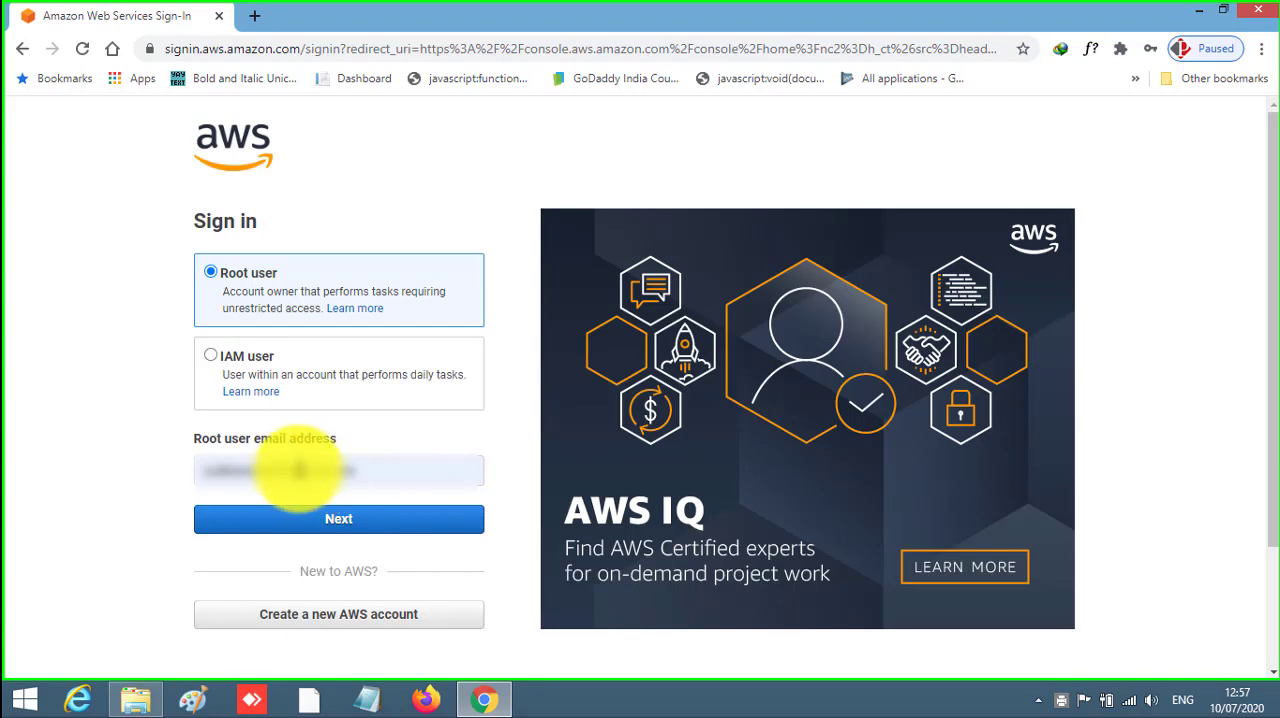
left_click_drag(360, 467, 192, 470)
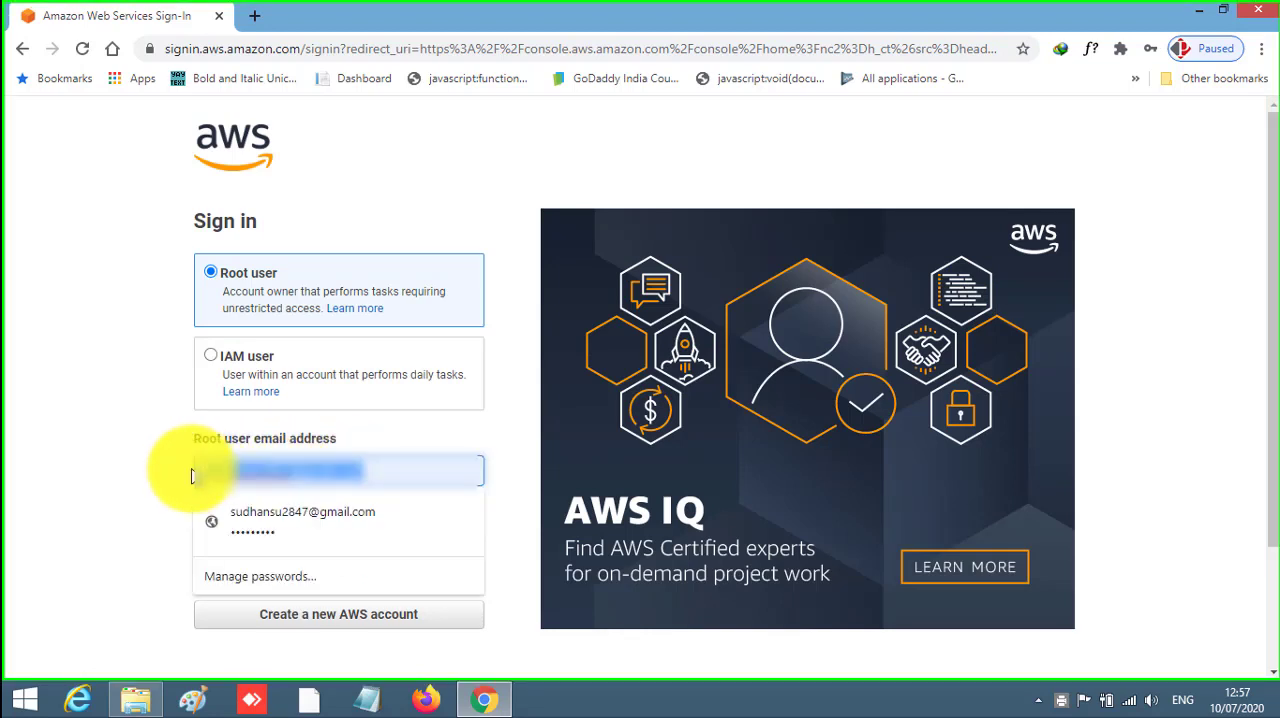
key("BackSpace")
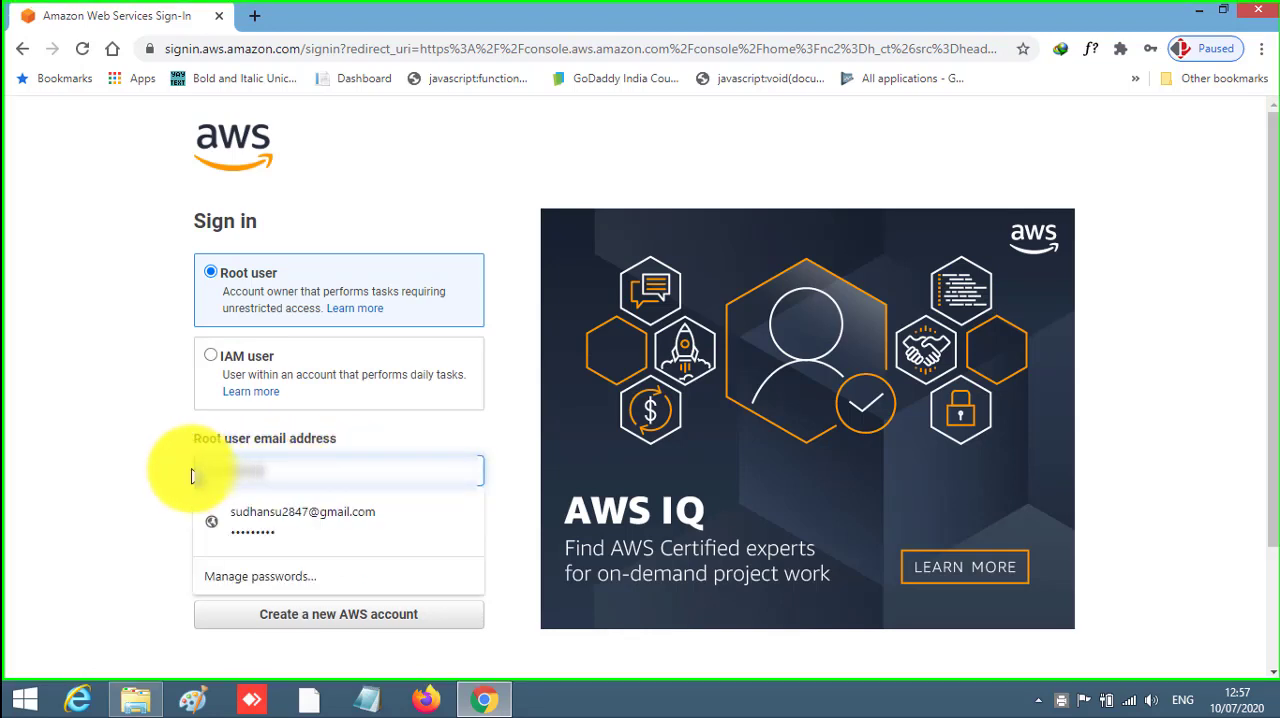
type("0")
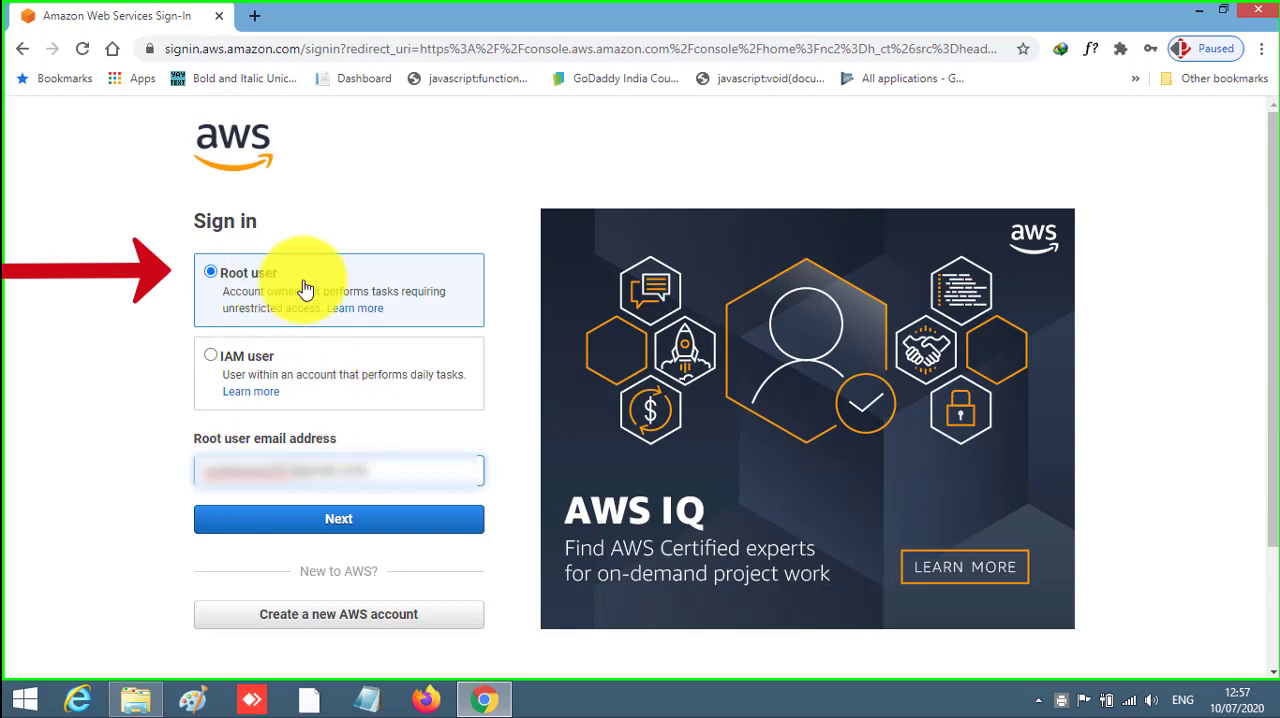
left_click(340, 521)
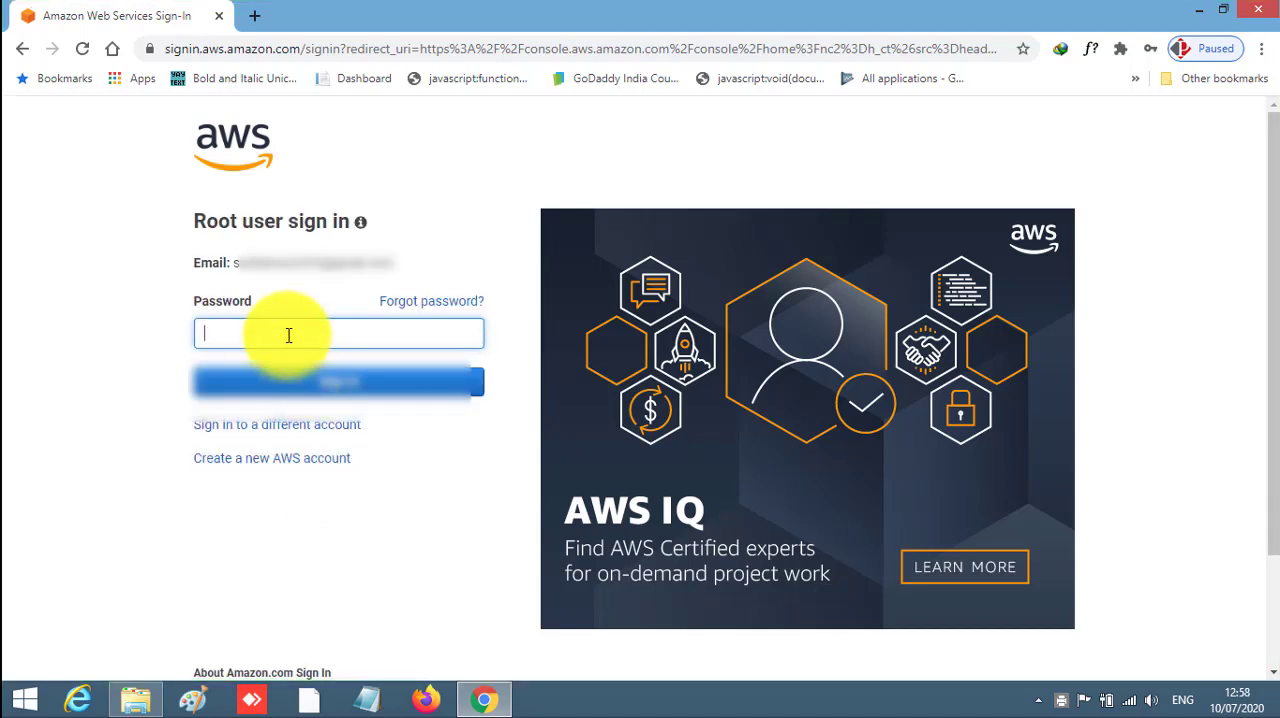
- Enter the account password and sign in as the root user
left_click(288, 335)
type("*")
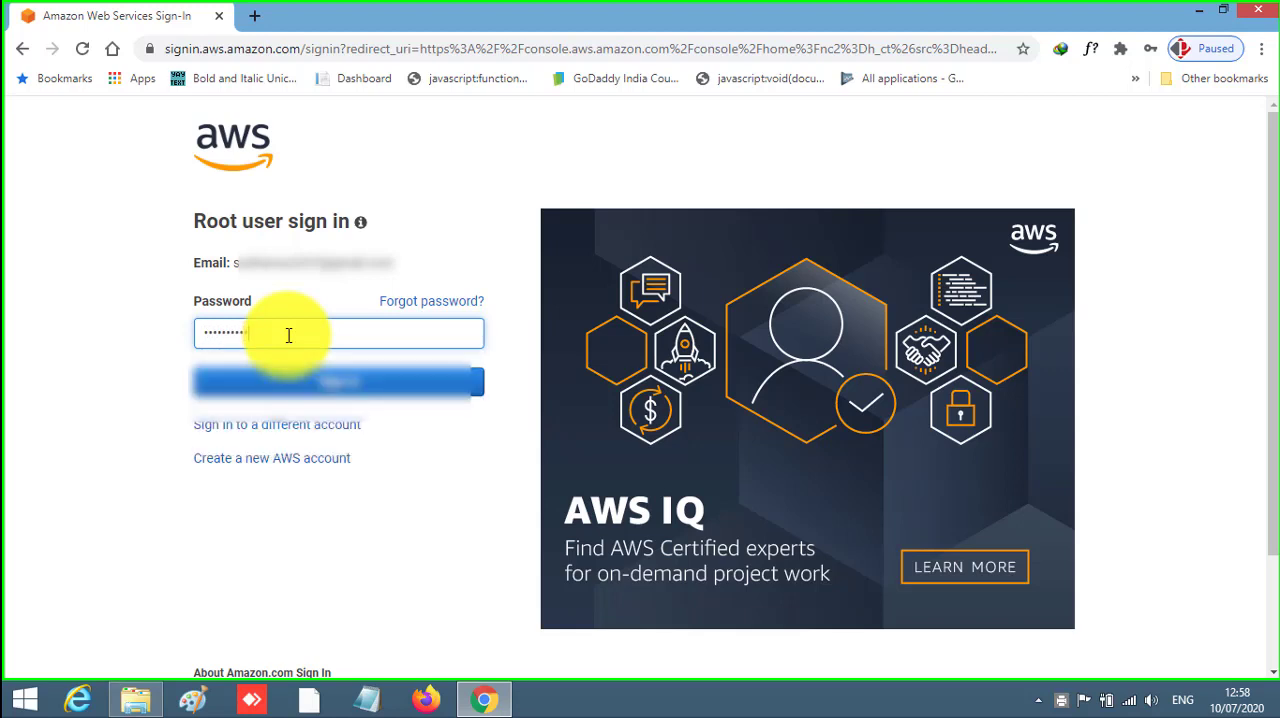
left_click(323, 381)
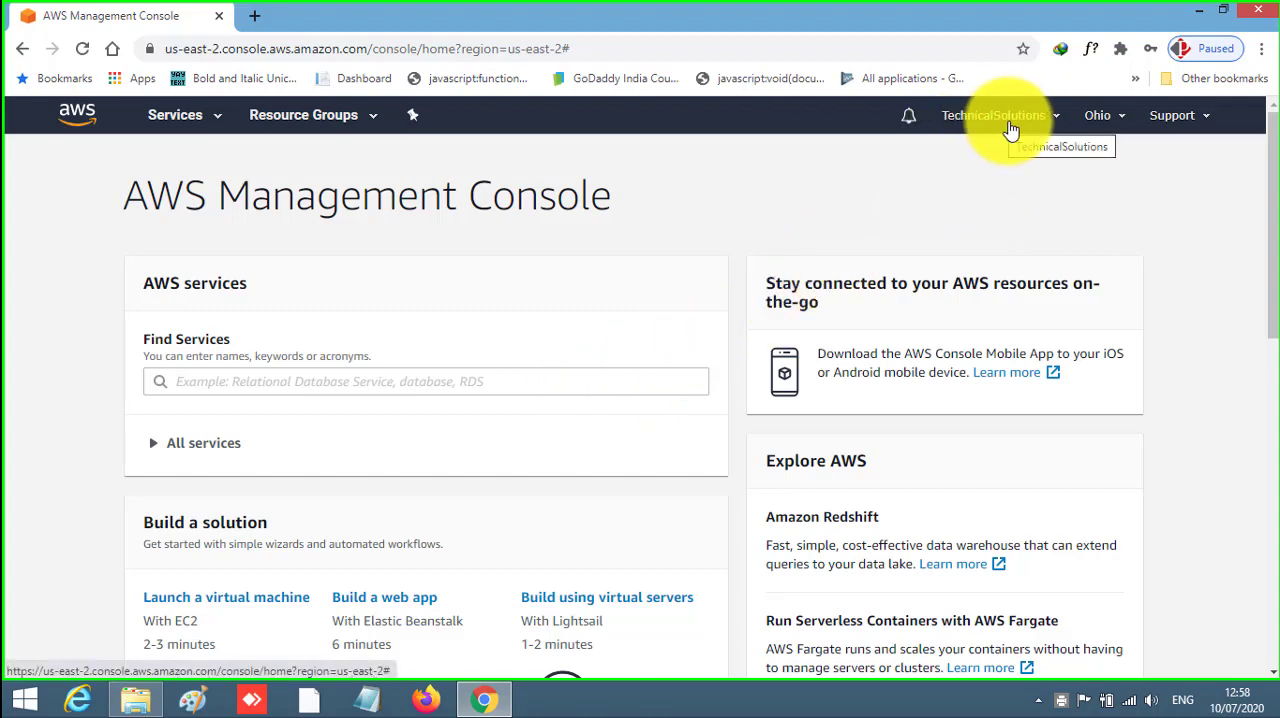
- Look over the account options and open EC2 from the Compute services
left_click(1061, 124)
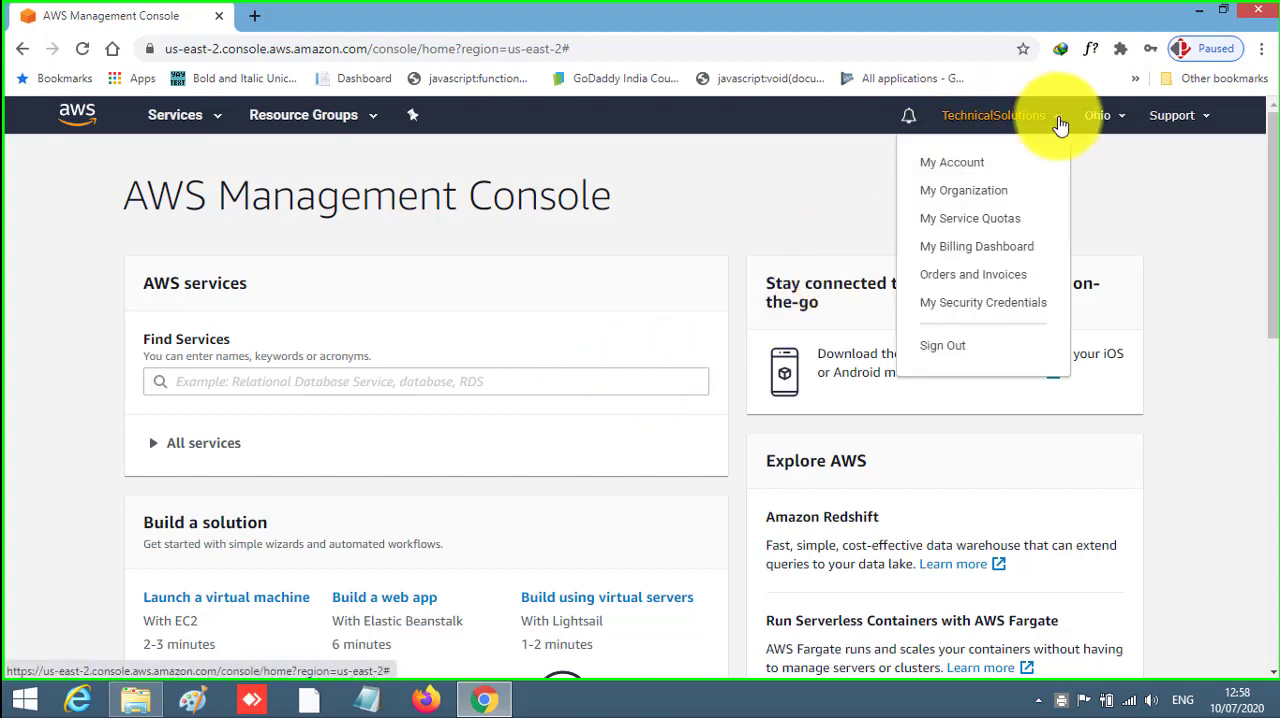
left_click(678, 169)
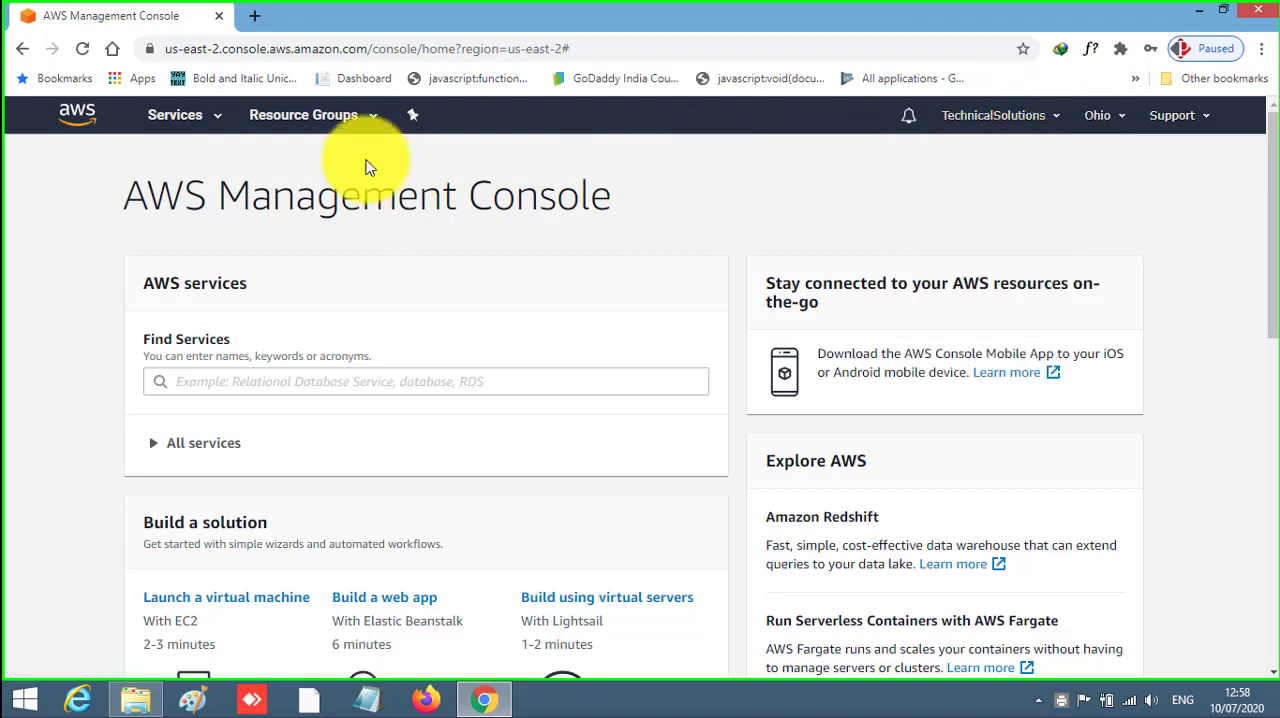
left_click(222, 123)
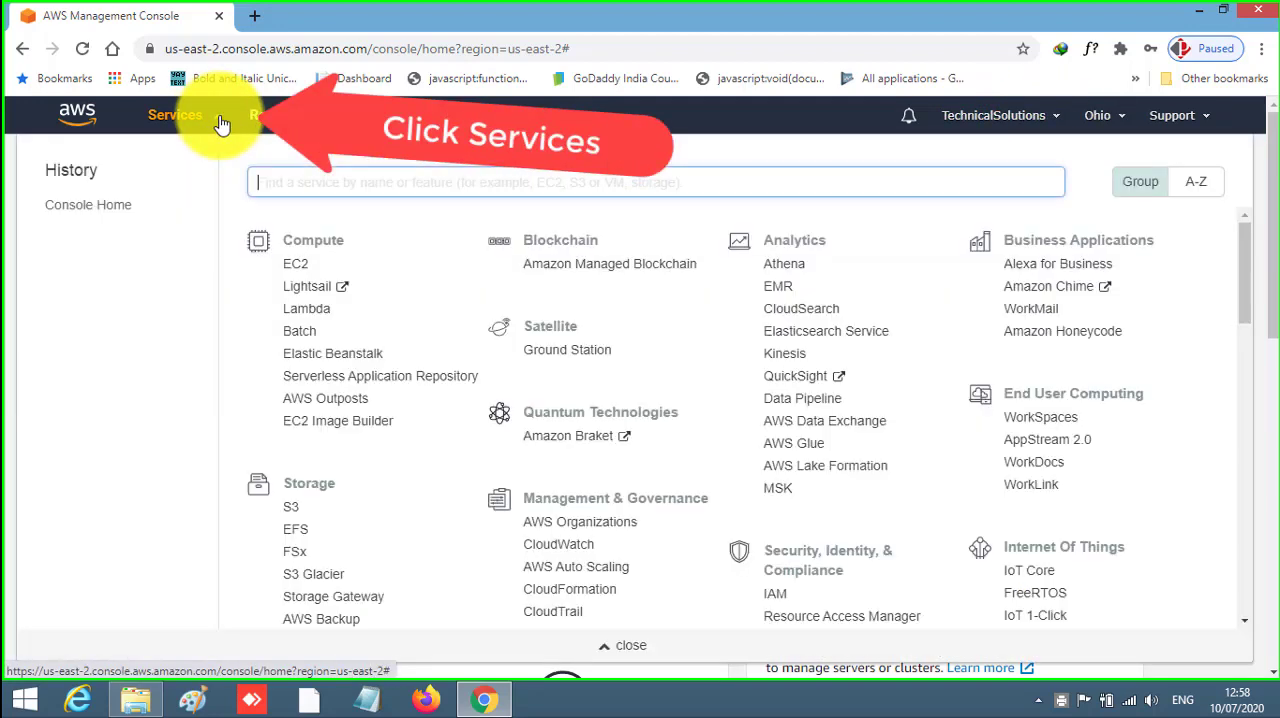
left_click(306, 272)
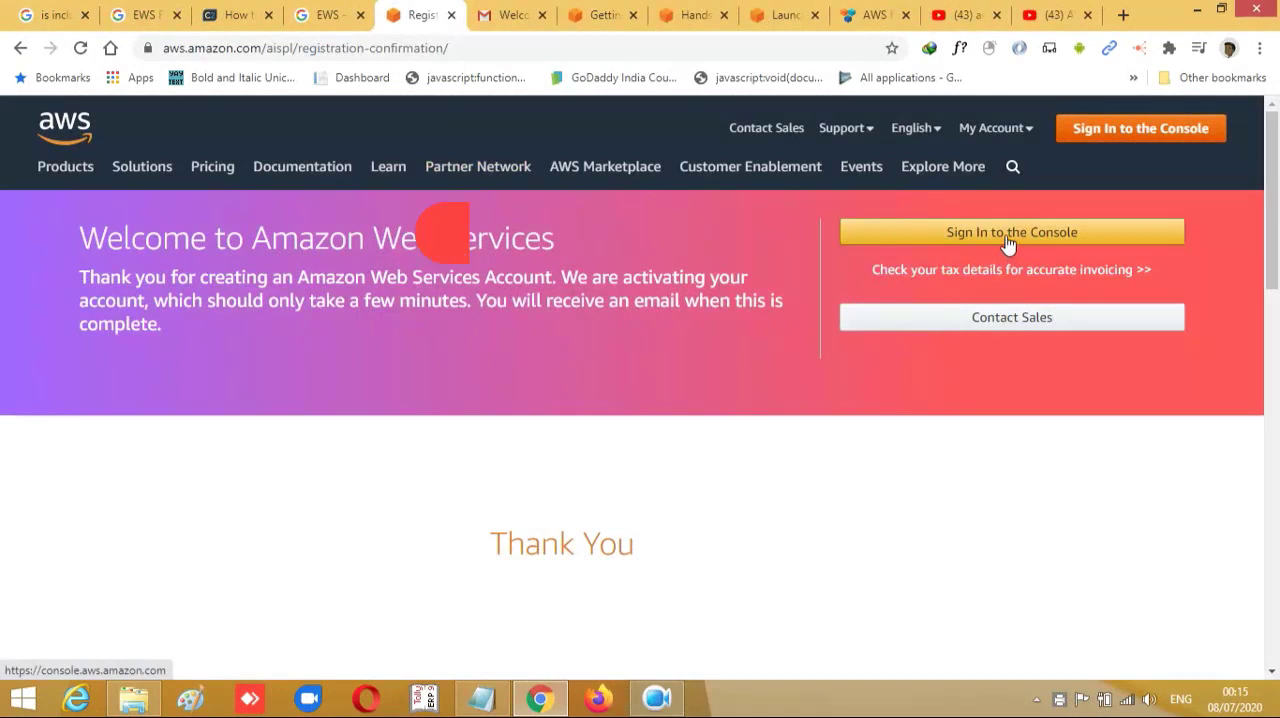
- Sign in to the console as root user with the account's e-mail address and open the EC2 service
left_click(1008, 244)
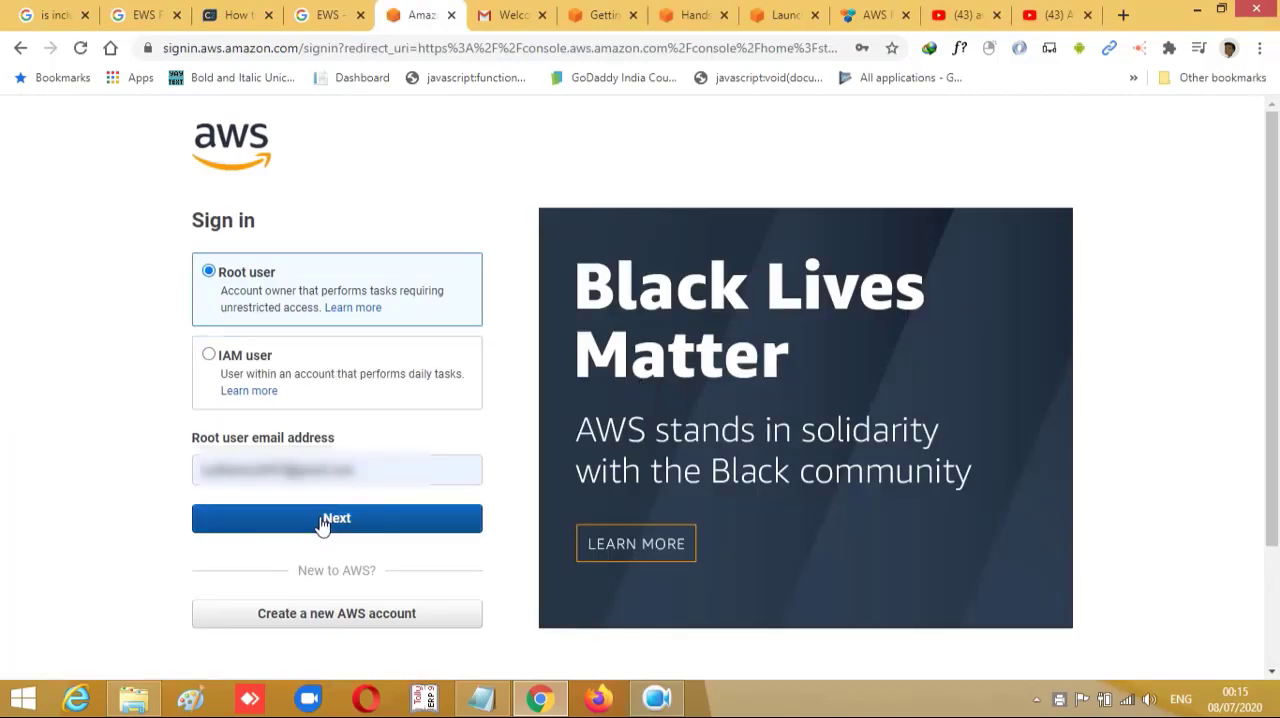
left_click_drag(284, 467, 195, 472)
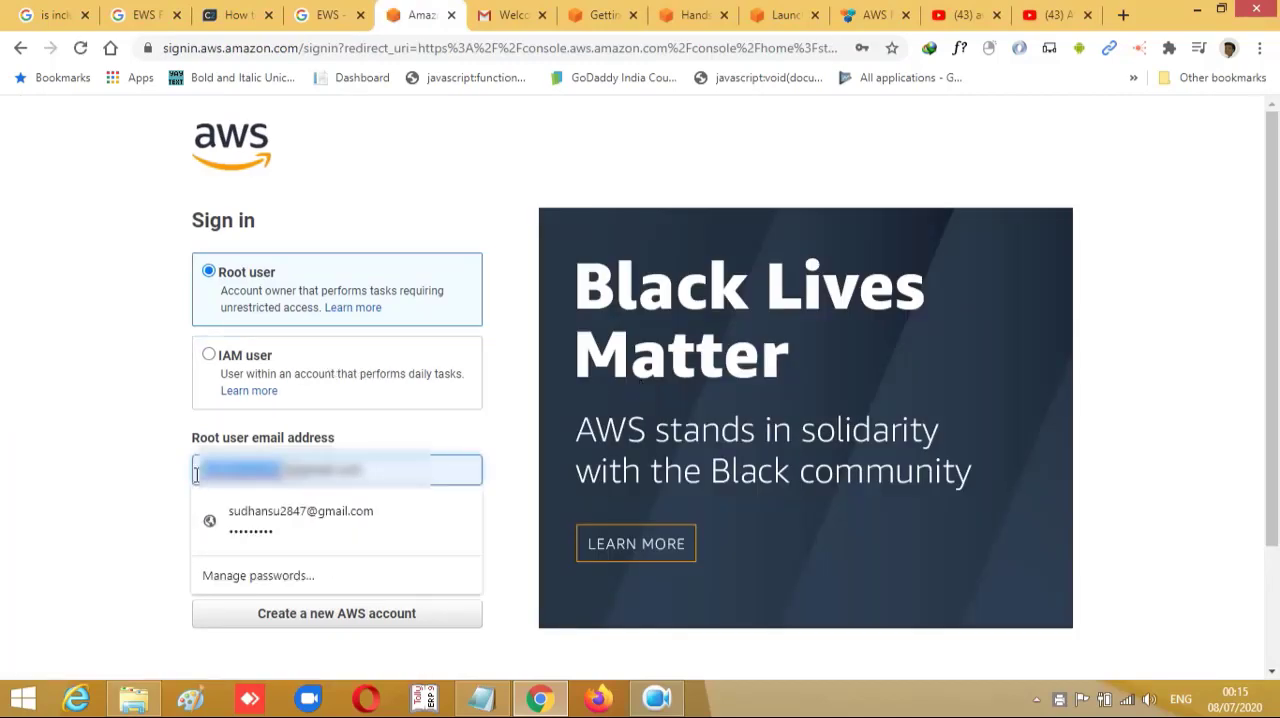
key("BackSpace")
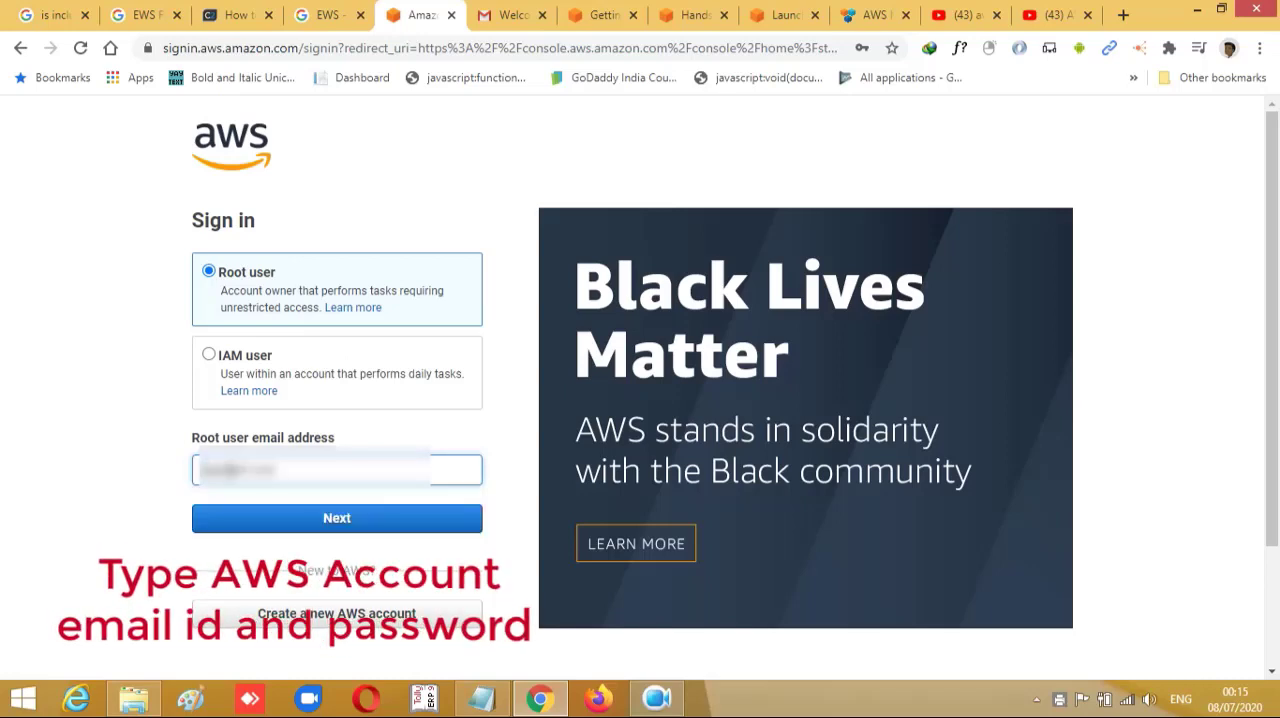
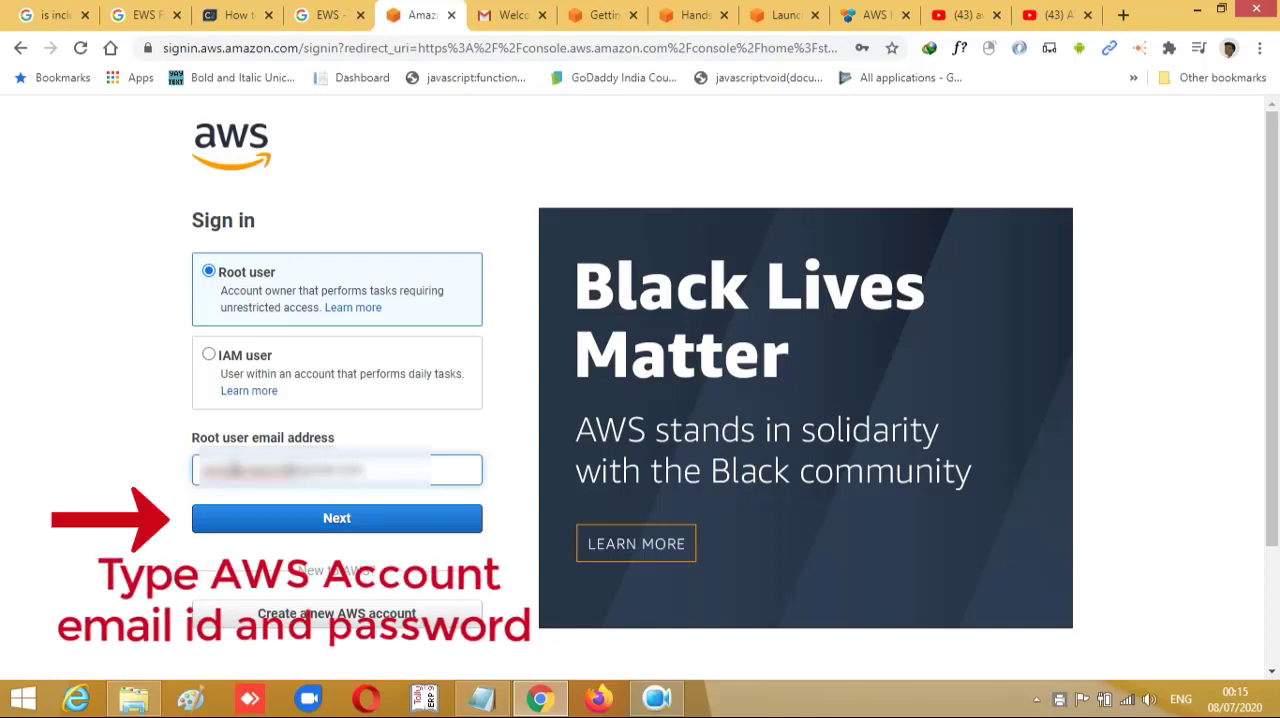
left_click(355, 524)
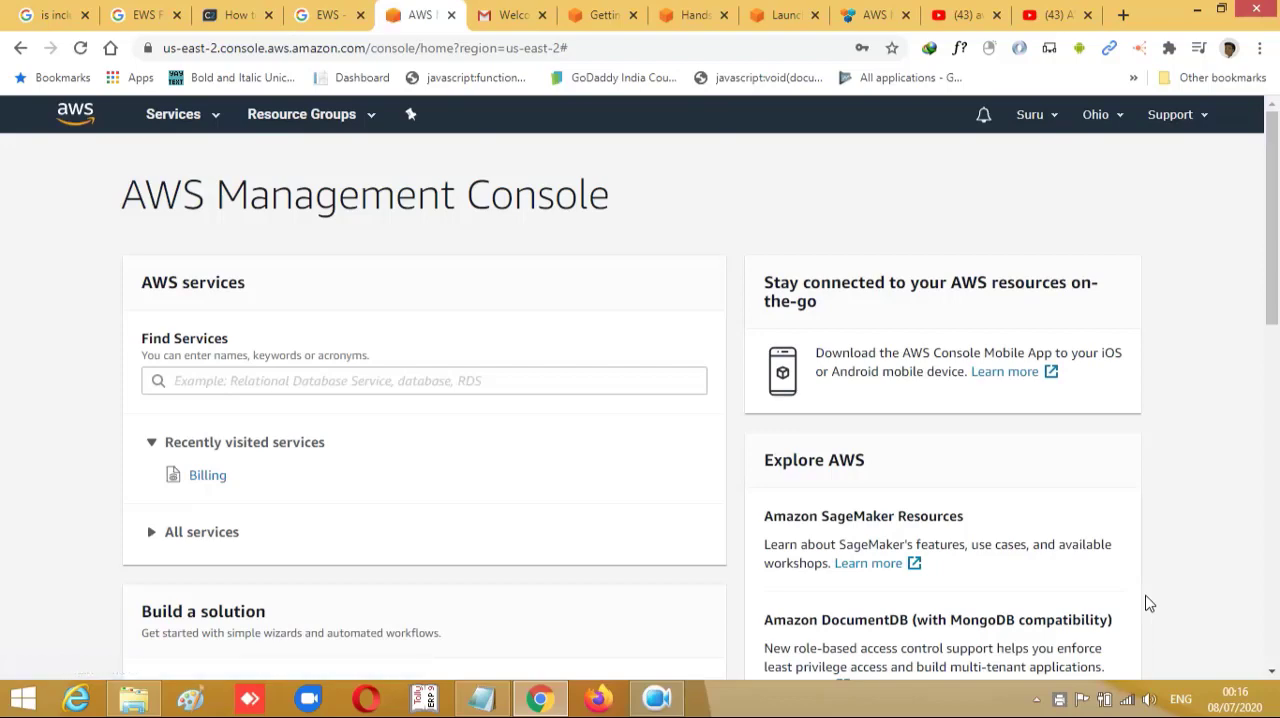
left_click(216, 116)
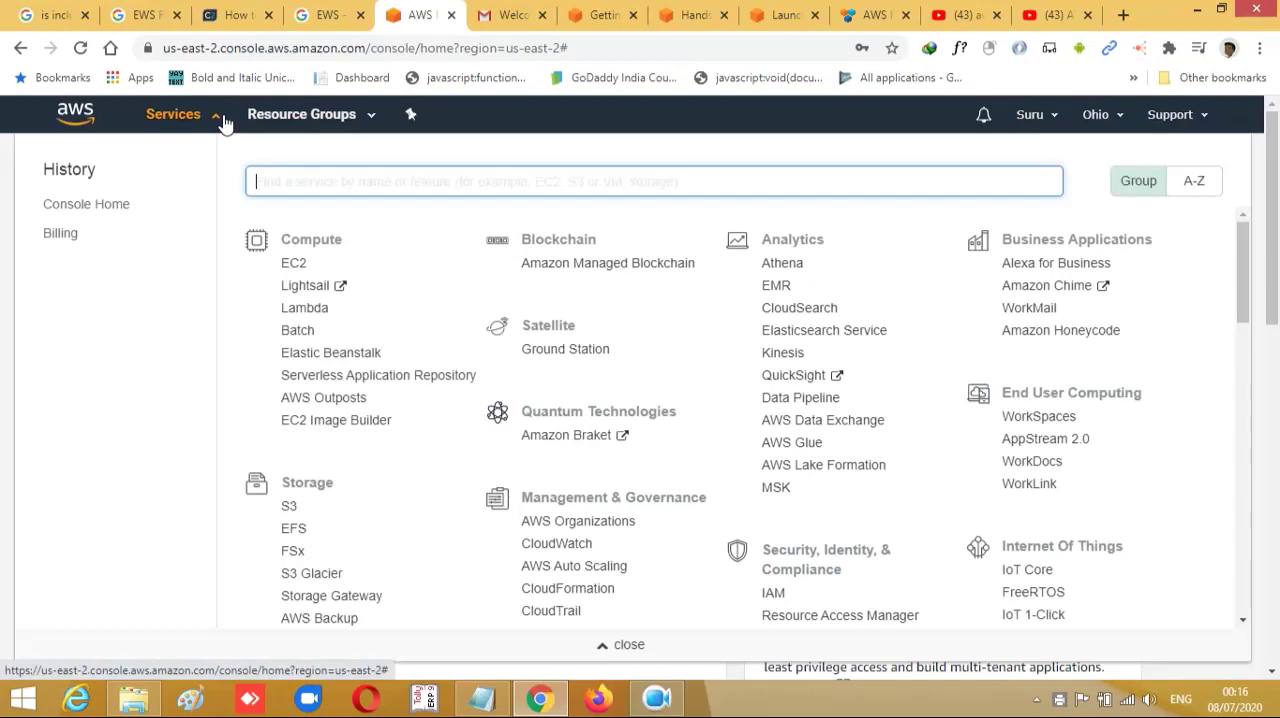
left_click(294, 264)
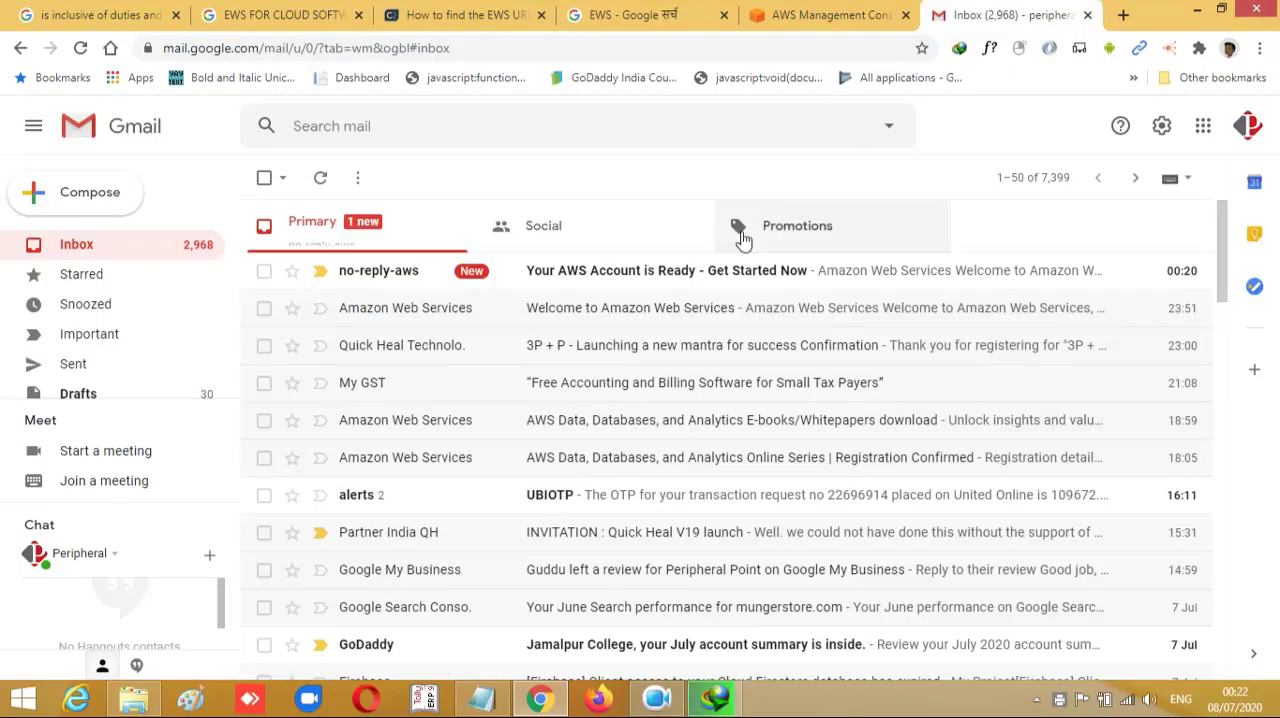
- Open the "Your AWS Account is Ready - Get Started Now" e-mail and read its getting-started information
left_click(697, 272)
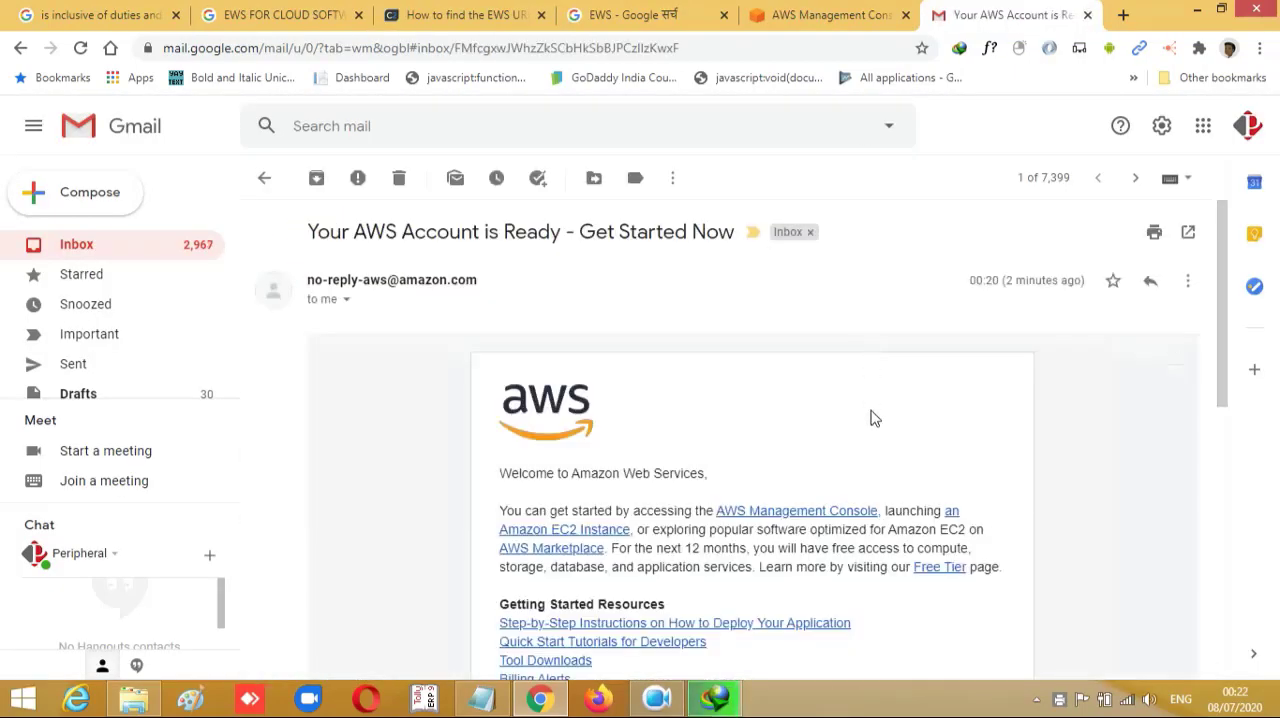
scroll(870, 410, "down", 1)
scroll(872, 416, "up", 1)
scroll(875, 413, "down", 2)
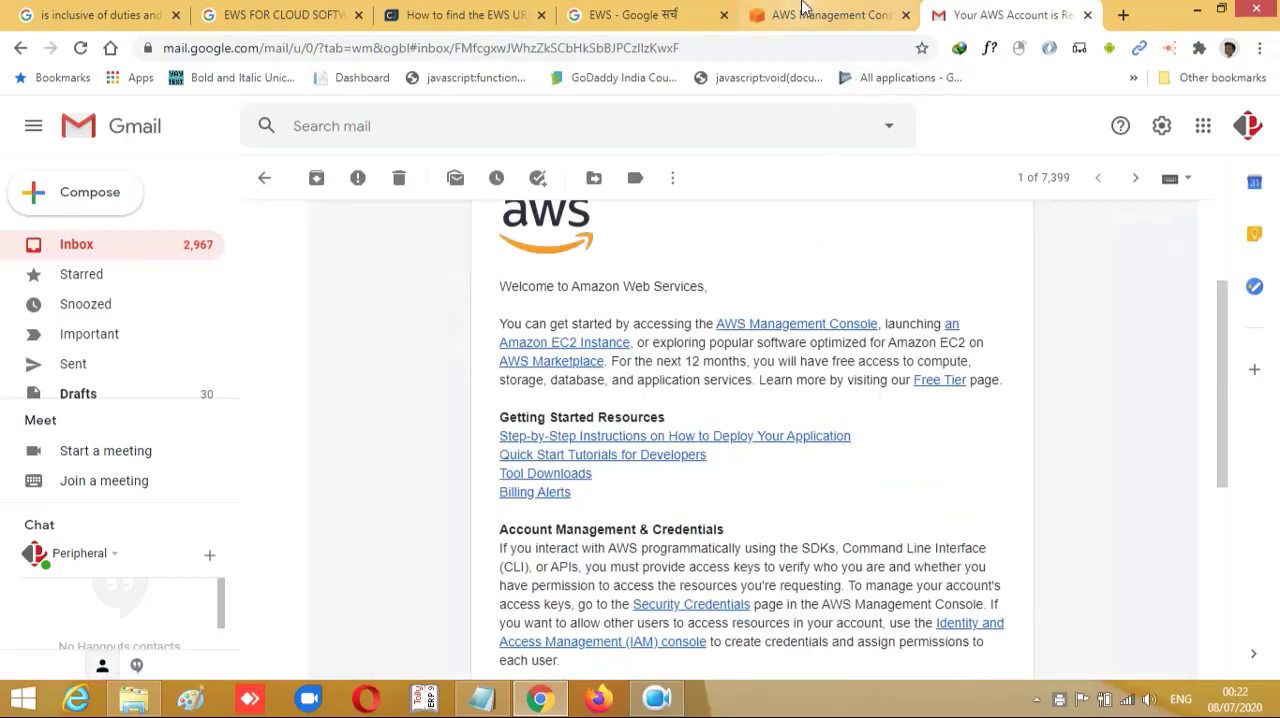
- Switch to the AWS Management Console, open the EC2 dashboard, and examine its resources and Launch instance section
left_click(831, 14)
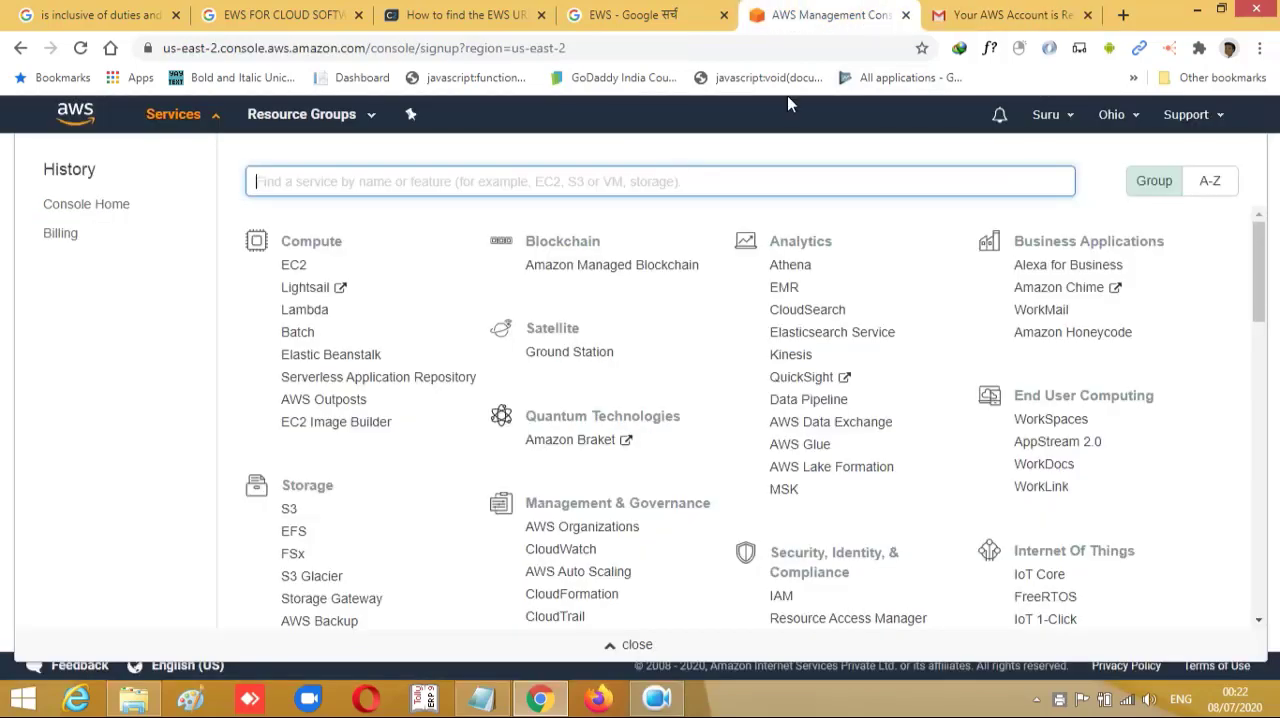
left_click(298, 268)
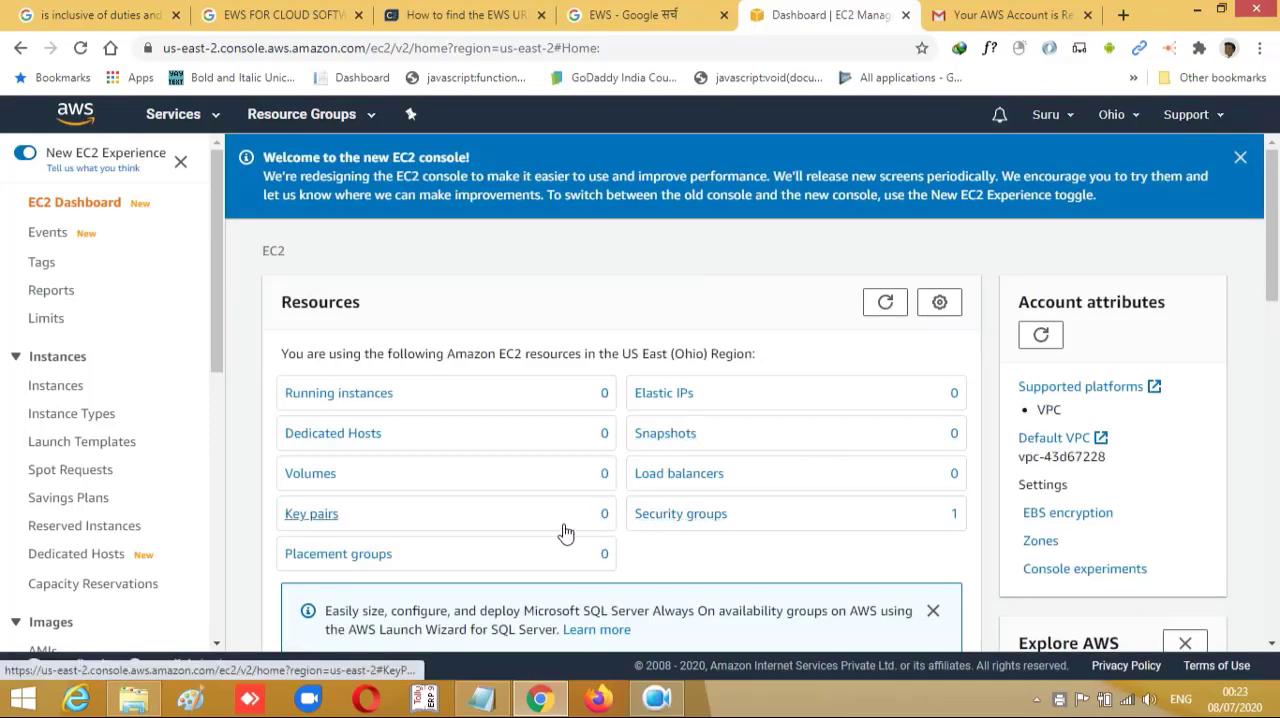
left_click(1277, 449)
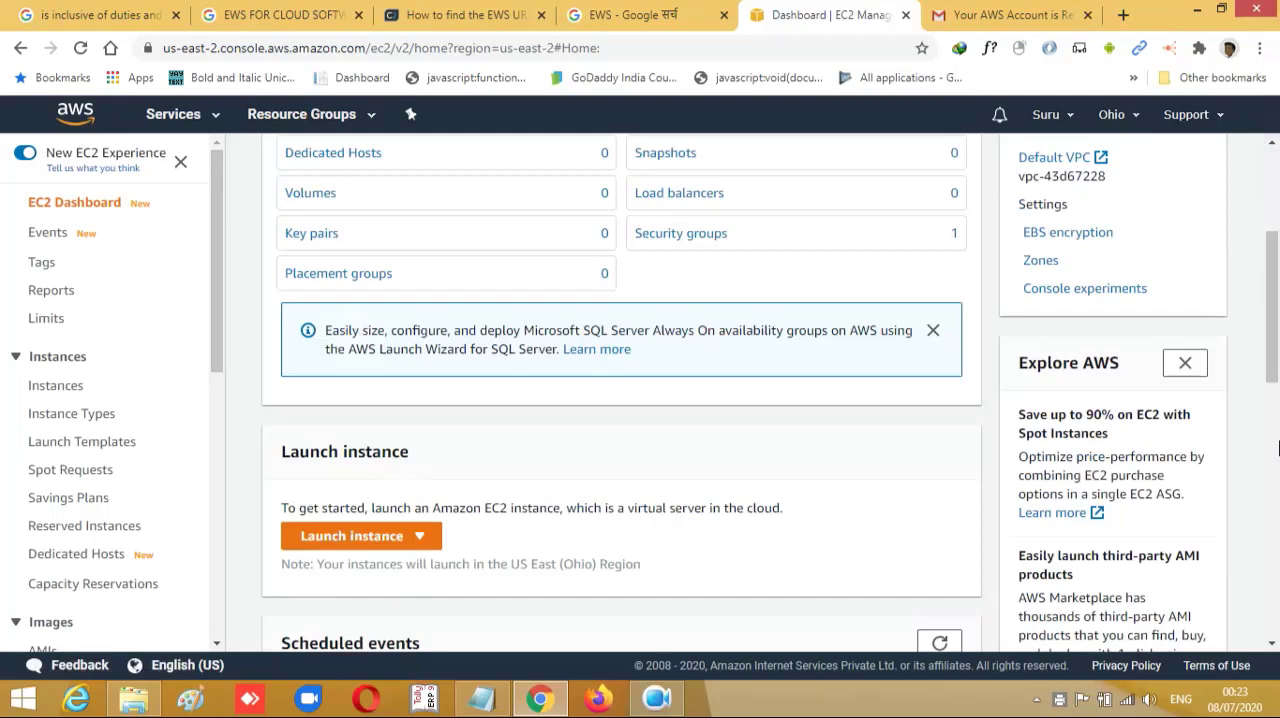
scroll(1277, 449, "down", 2)
scroll(1277, 449, "up", 4)
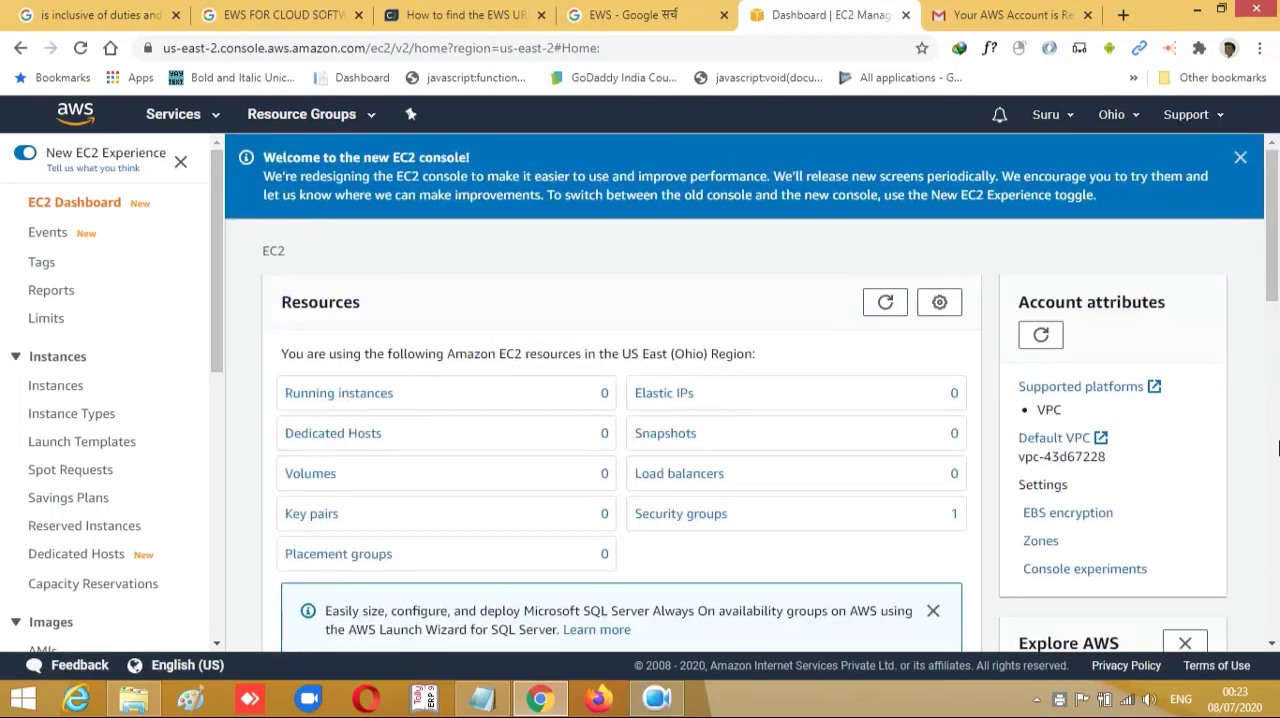
scroll(1277, 449, "down", 4)
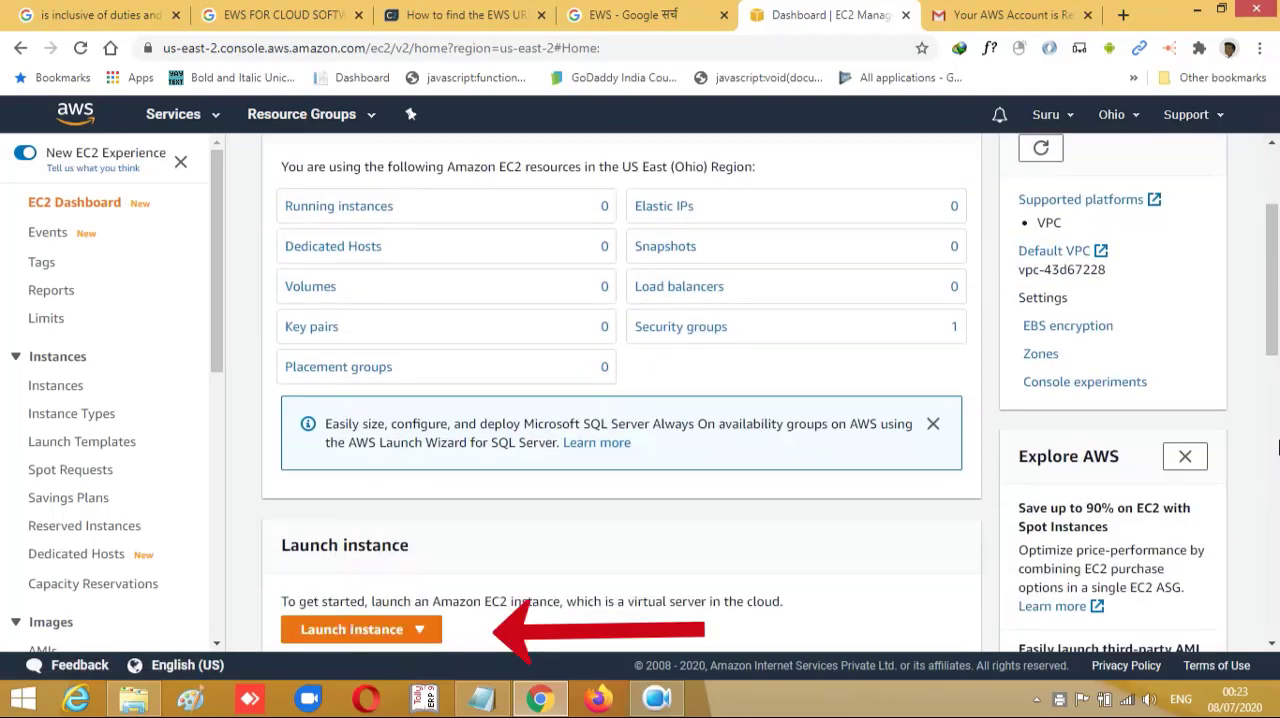
- Start the Launch Instance wizard from the EC2 dashboard's Launch instance section
scroll(1277, 449, "down", 4)
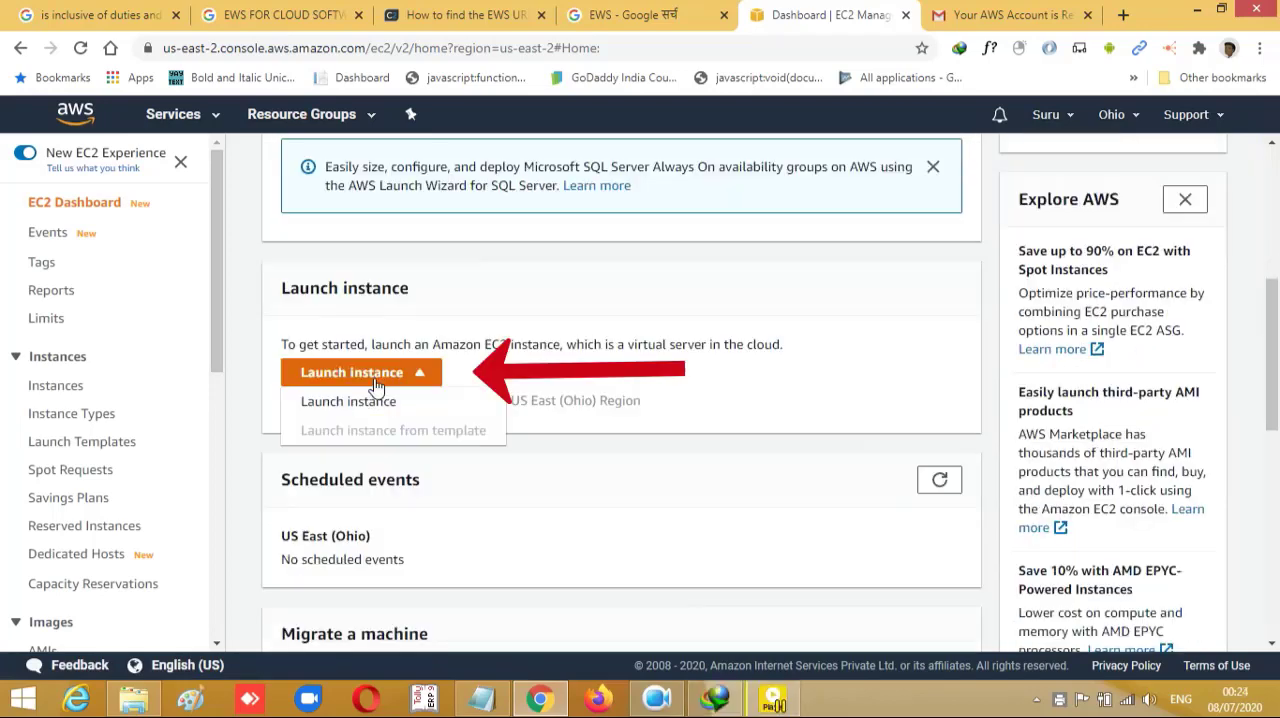
left_click(373, 381)
left_click(373, 378)
left_click(355, 401)
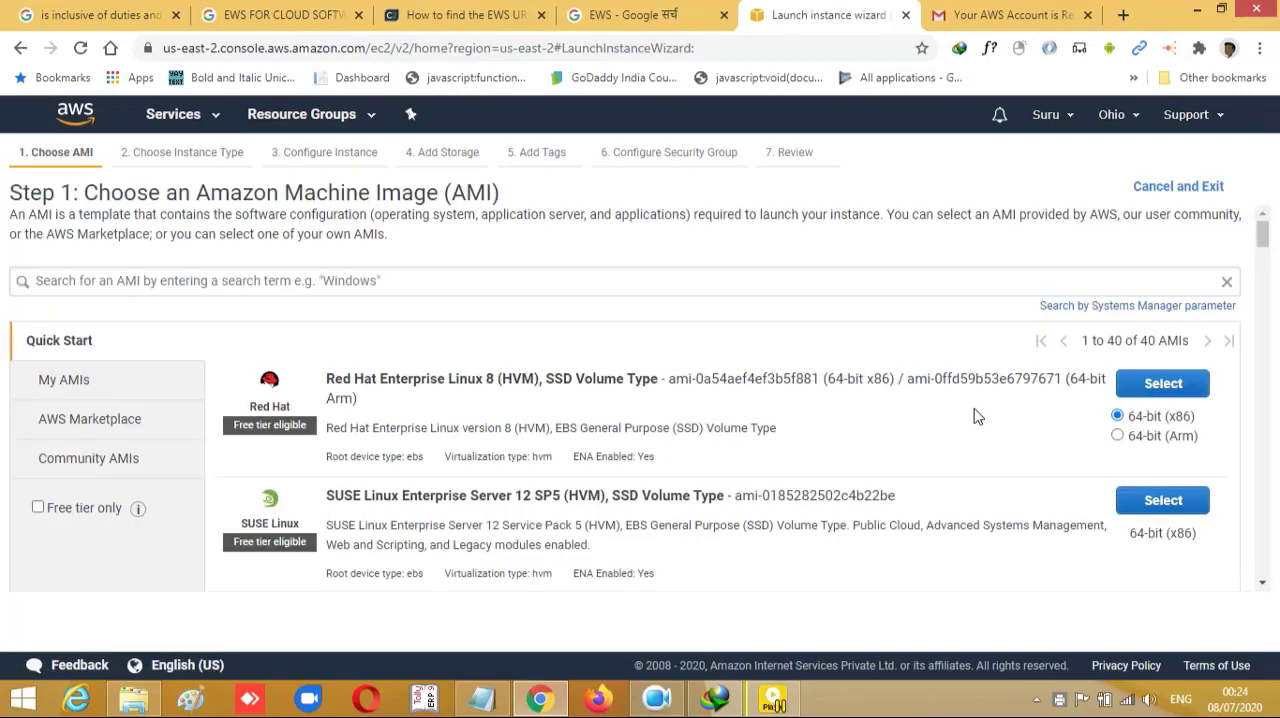
- Select the Microsoft Windows Server 2016 Base AMI and confirm continuing with it in place of the previous AMI selection
scroll(977, 416, "down", 2)
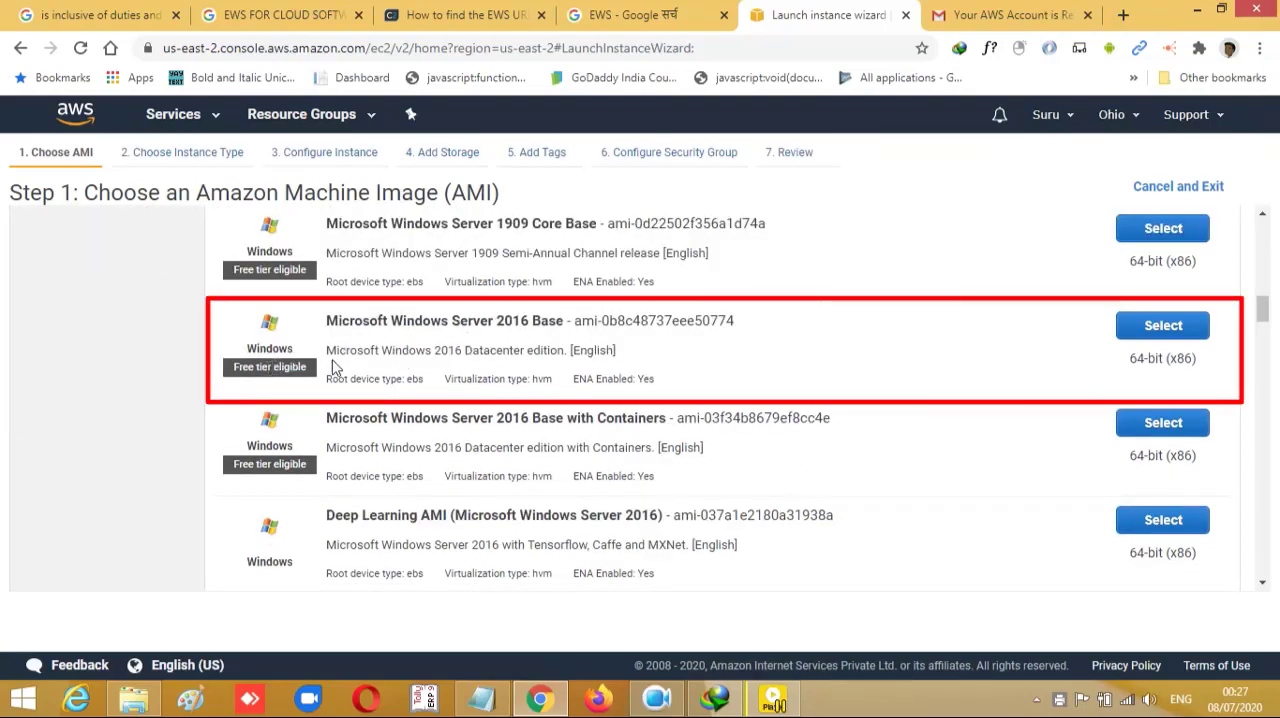
left_click(1172, 328)
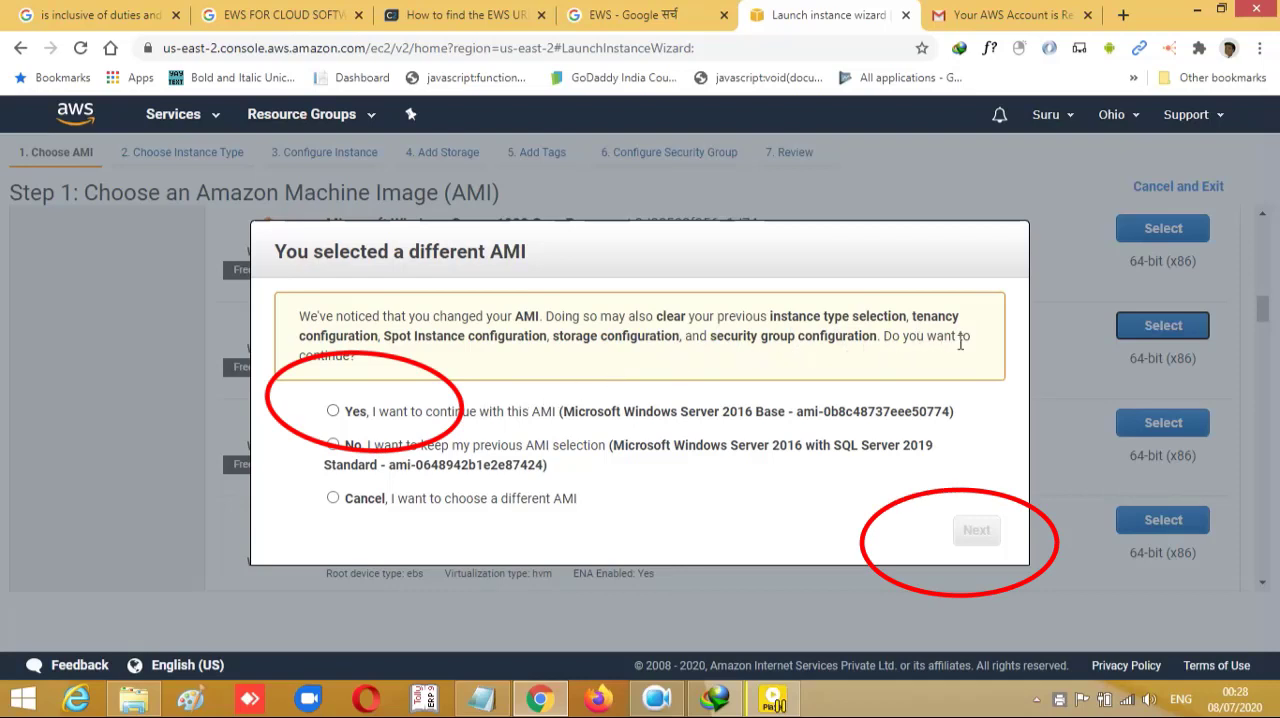
left_click(369, 421)
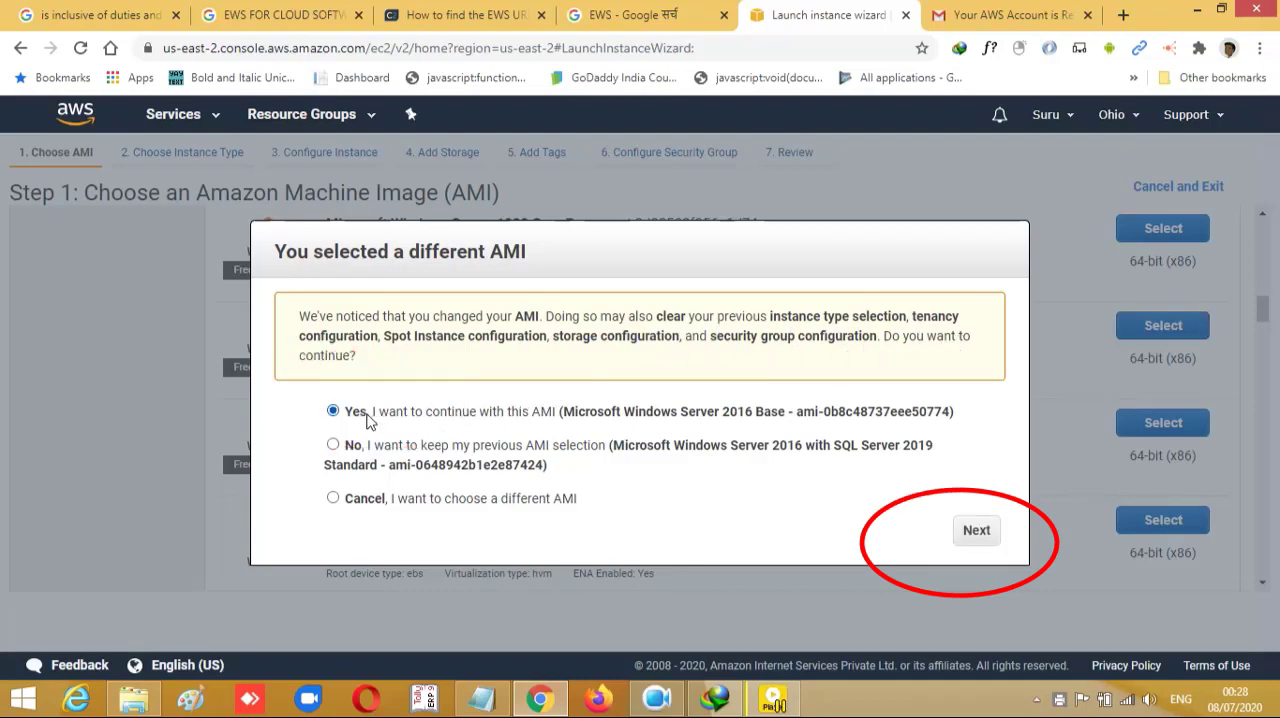
left_click(966, 531)
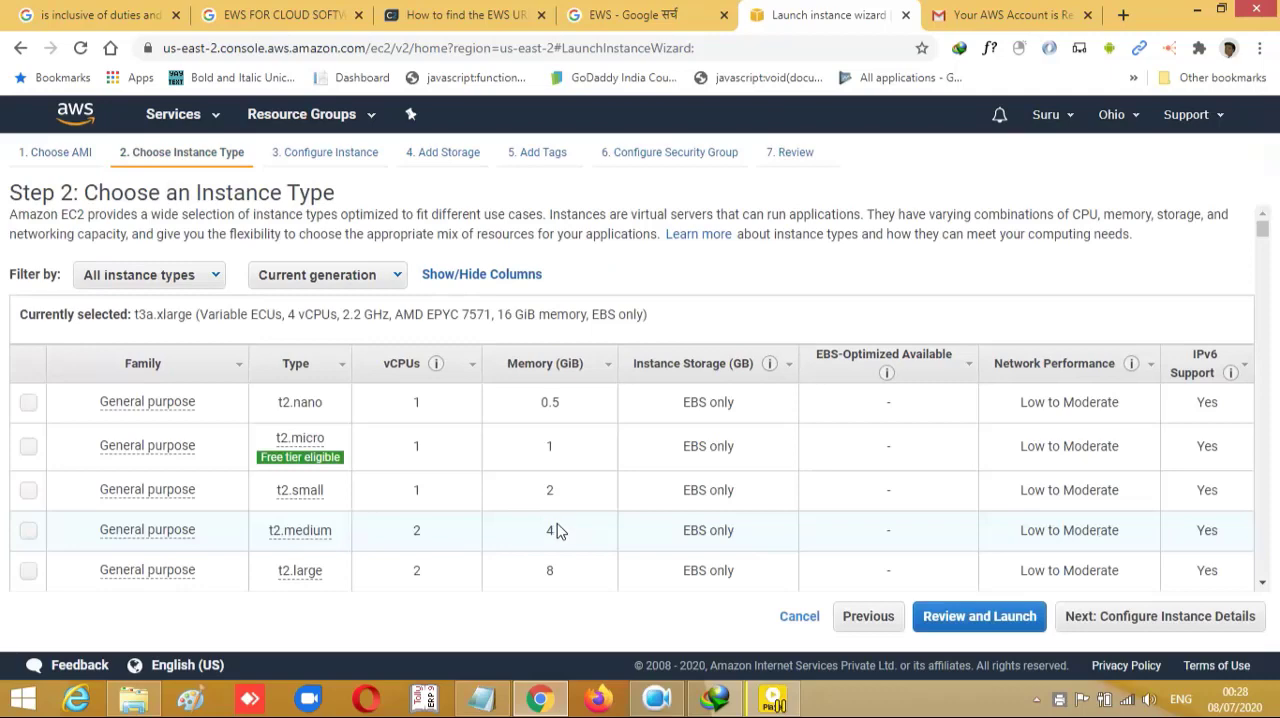
- Choose the free-tier t2.micro instance type and accept the default instance details, continuing to the storage settings
left_click(30, 449)
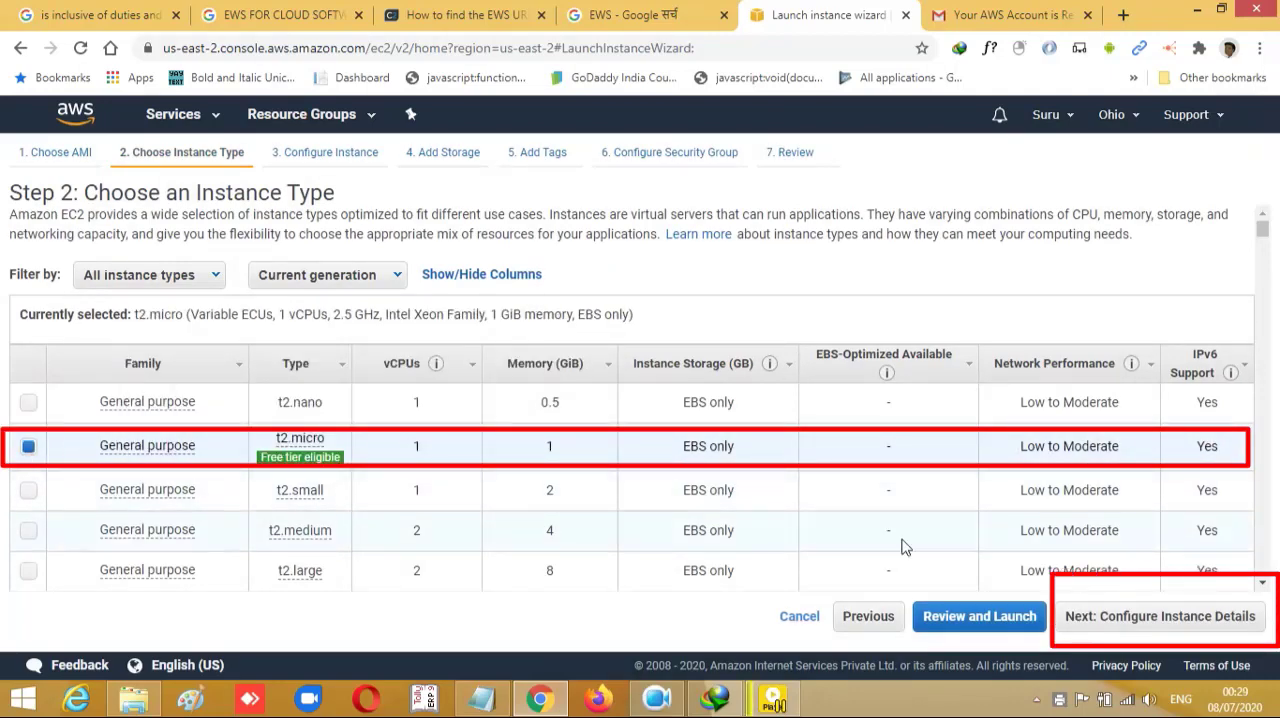
left_click(1100, 616)
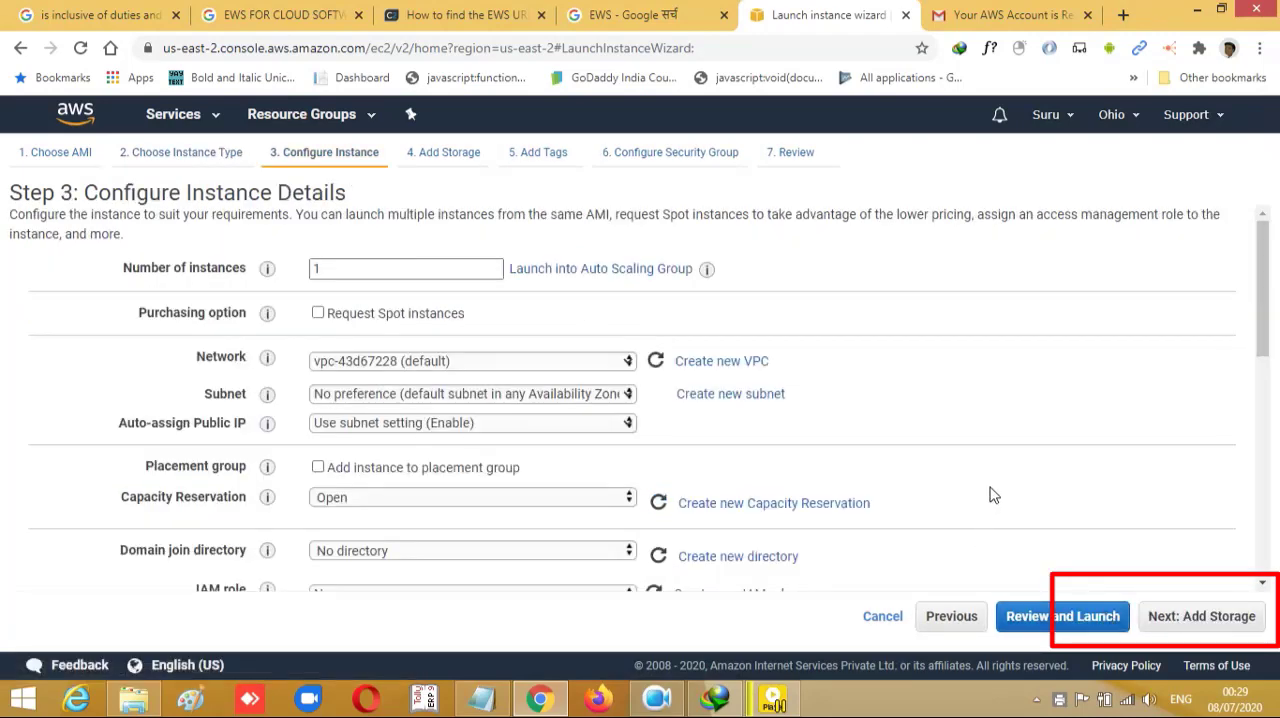
scroll(1154, 510, "down", 1)
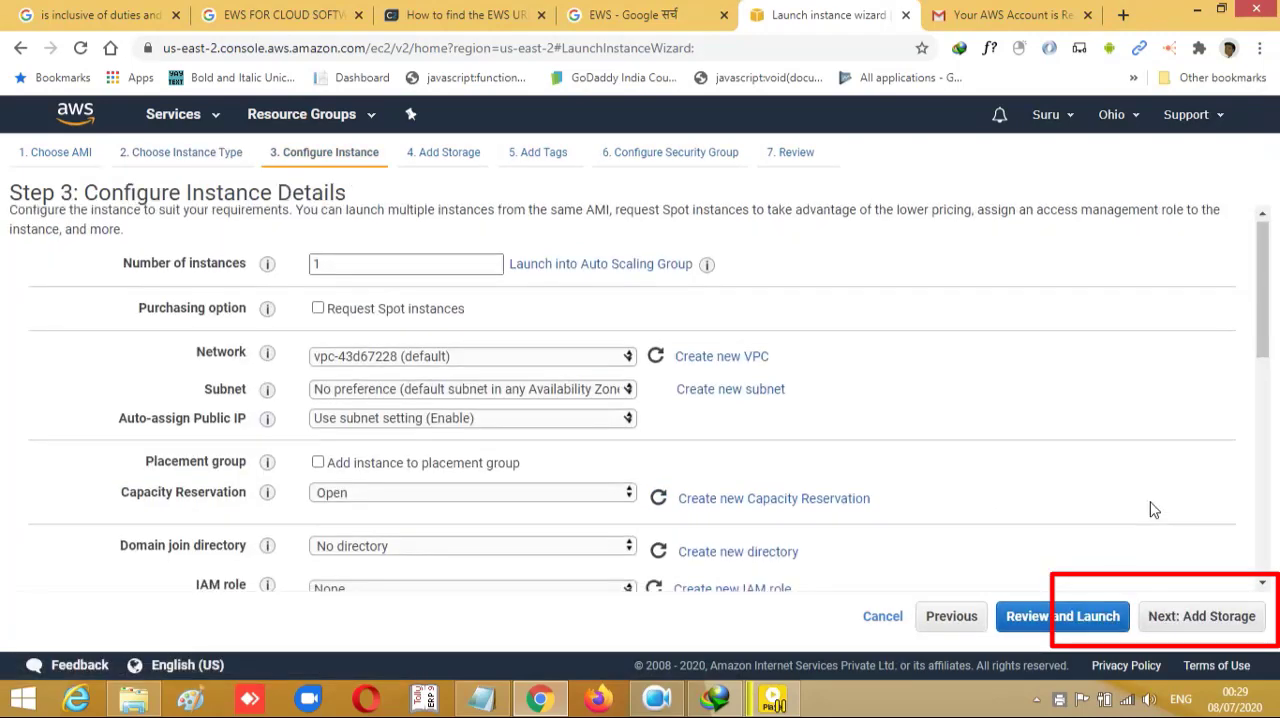
scroll(1154, 510, "down", 3)
scroll(1154, 510, "down", 4)
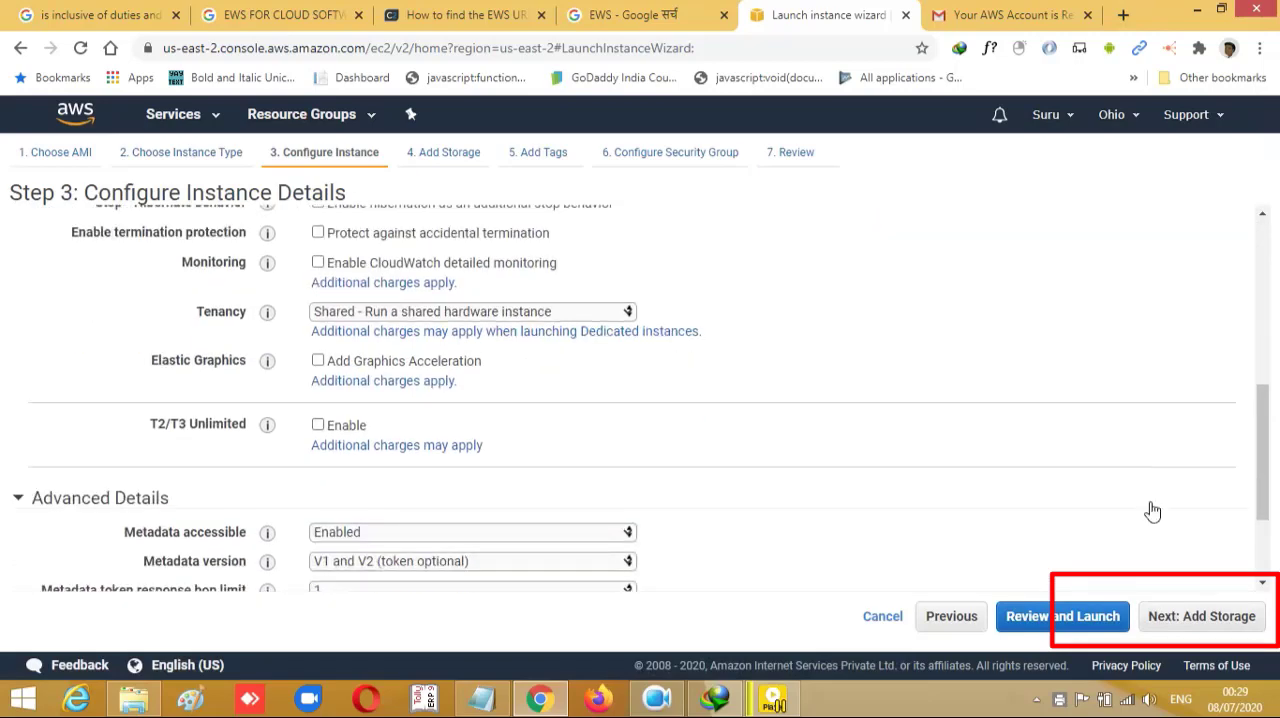
left_click(1190, 618)
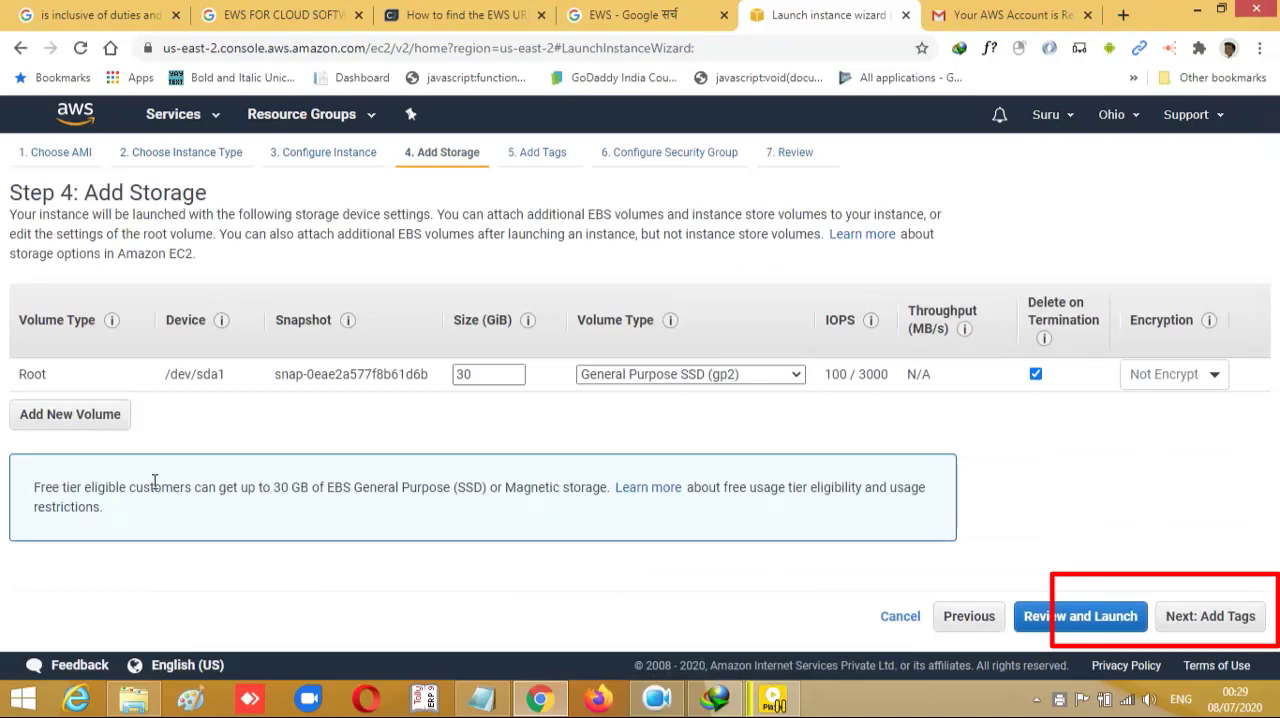
- Check the root volume's type options, keep General Purpose SSD (gp2), and continue to the tags
left_click(799, 377)
left_click(799, 377)
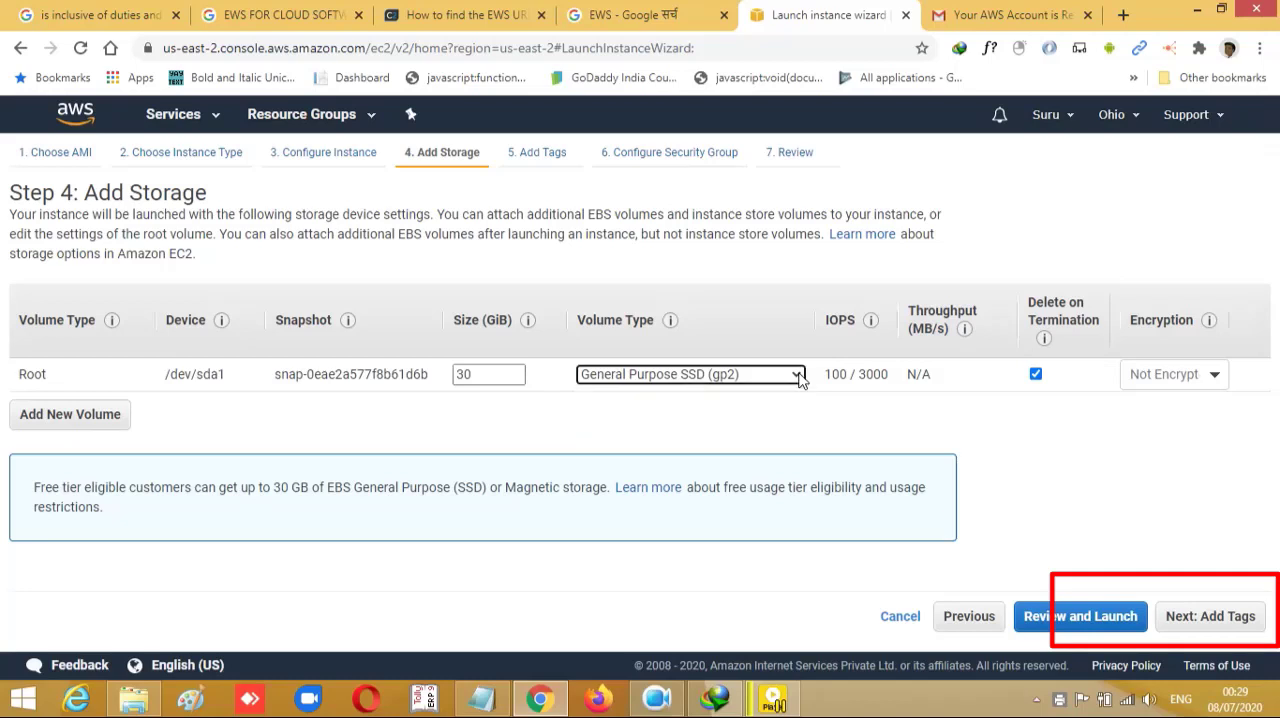
left_click(799, 377)
left_click(800, 378)
left_click(1195, 618)
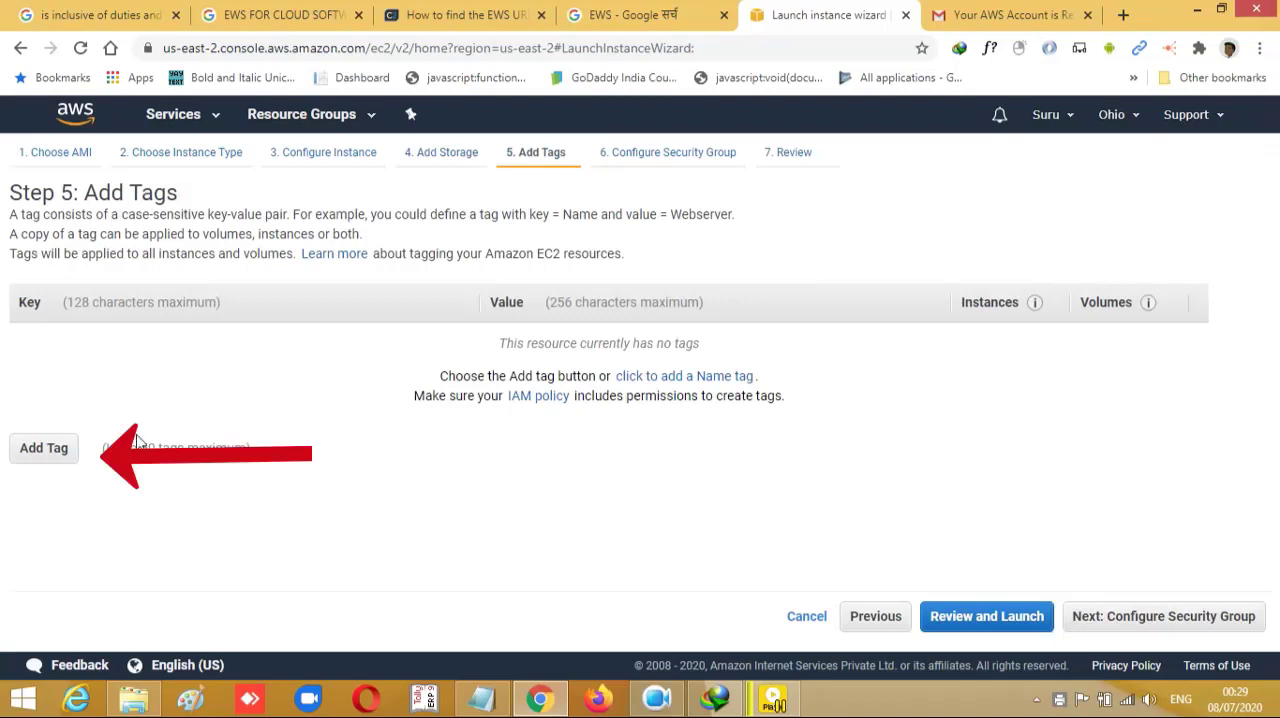
- Add a tag with key Name and value "windows-" plus the account holder's name, and continue to the security group
left_click(47, 449)
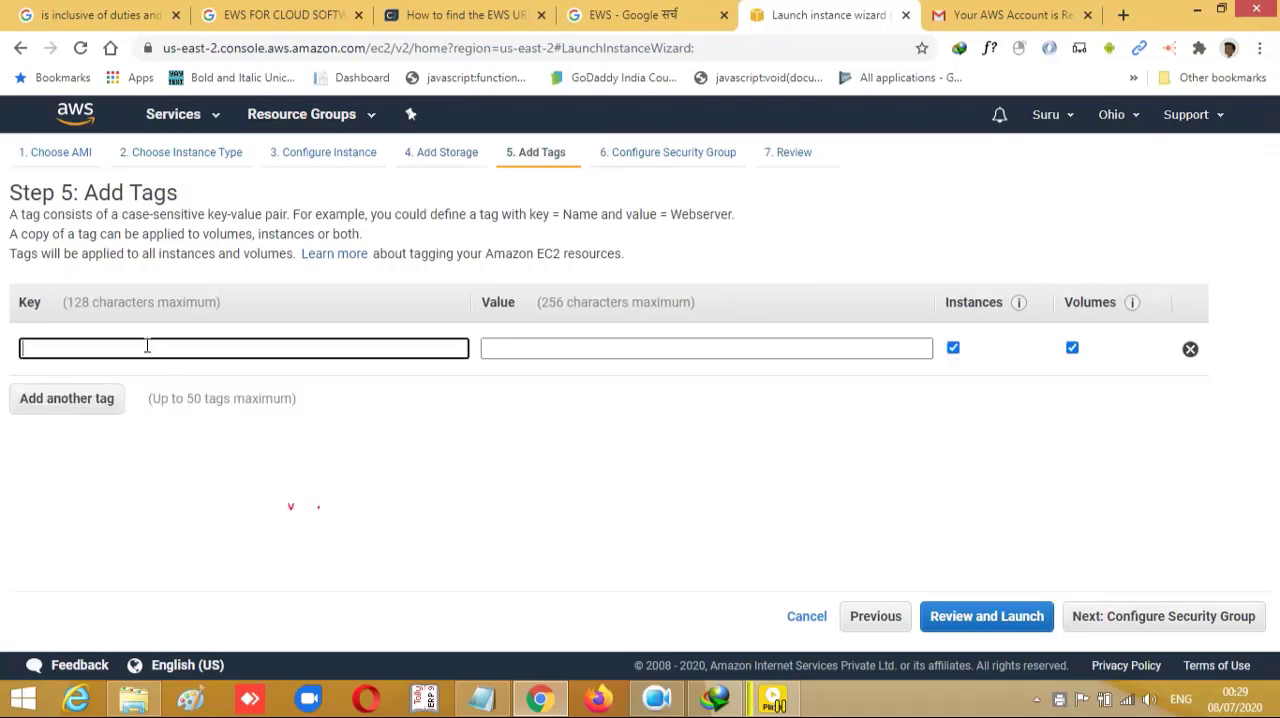
type("Name")
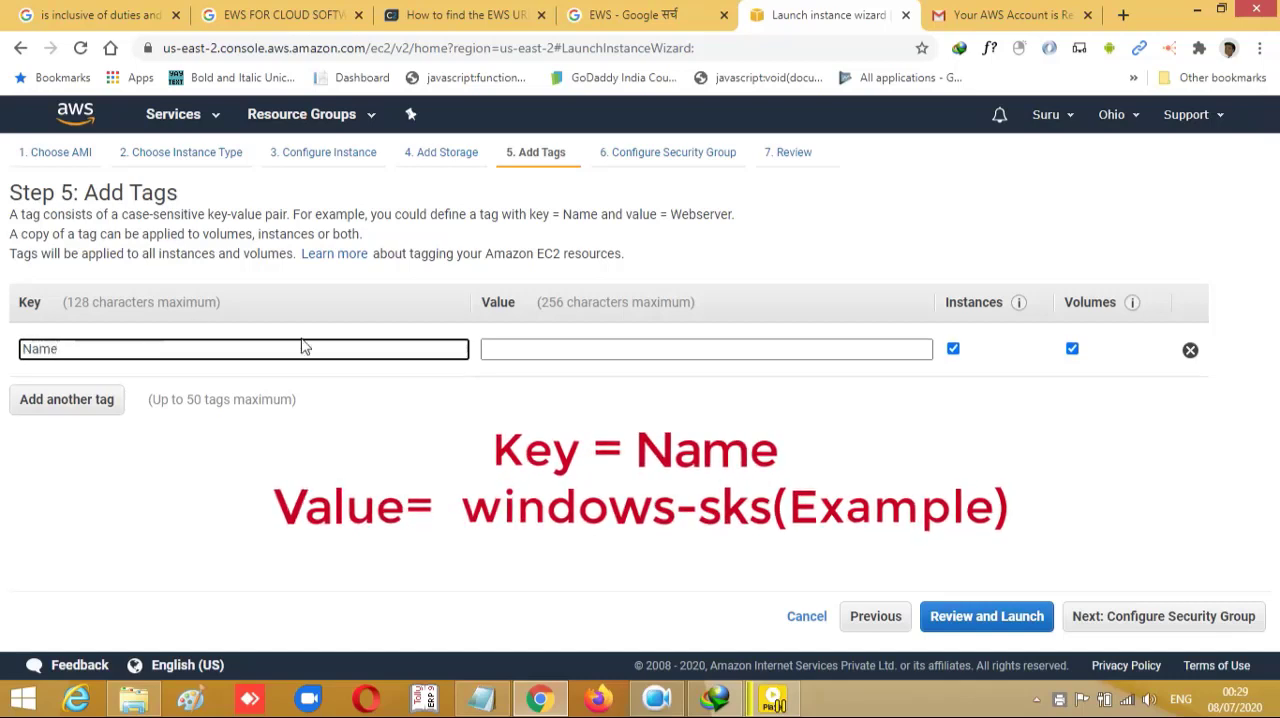
left_click(491, 348)
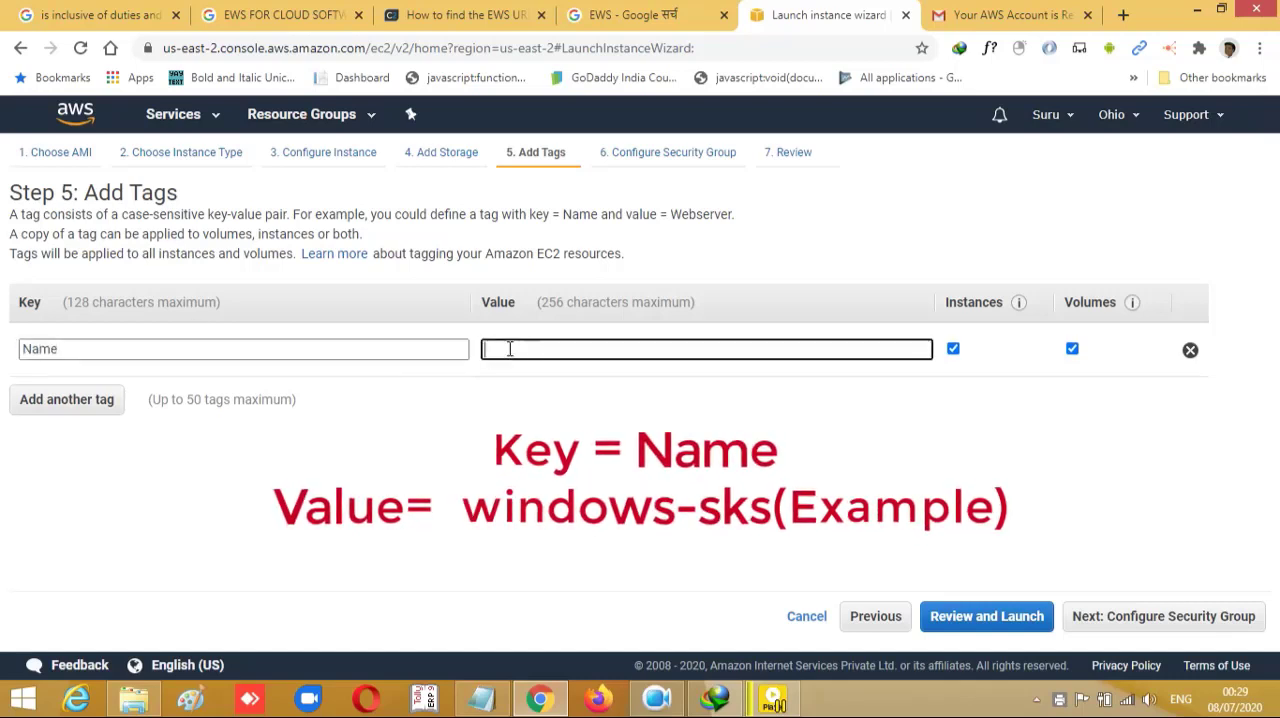
type("windows-suru")
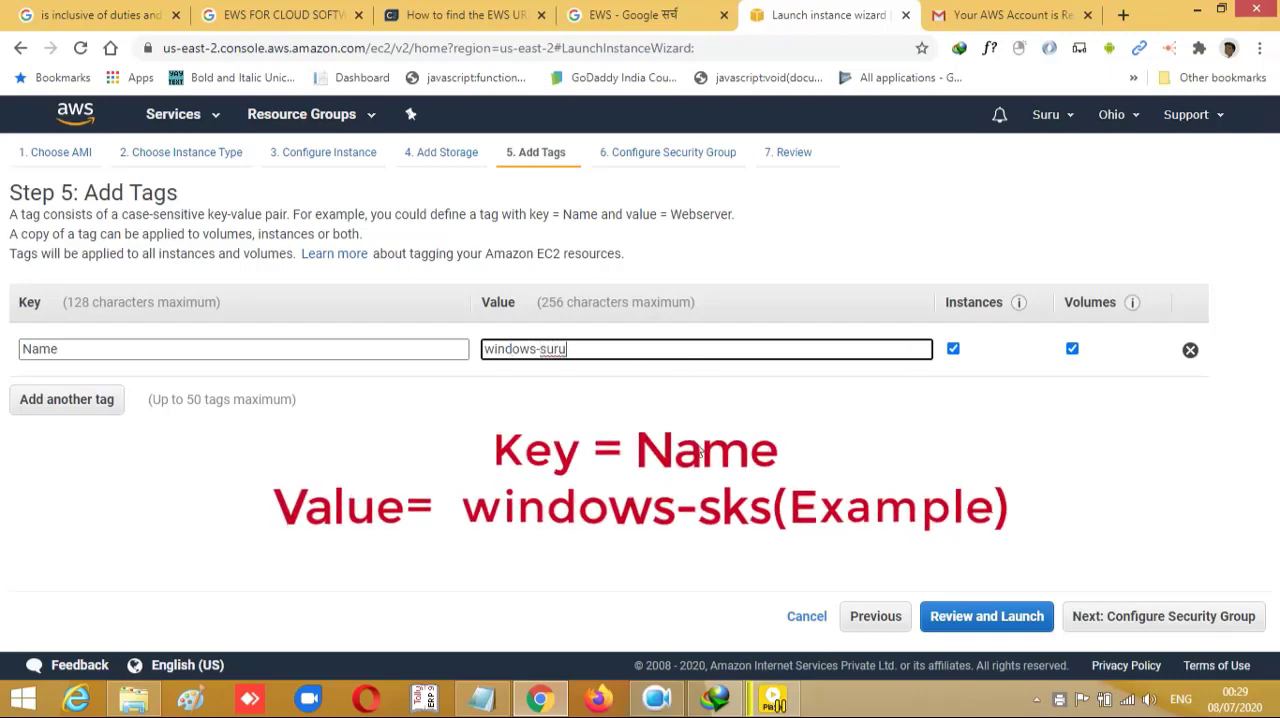
left_click(686, 492)
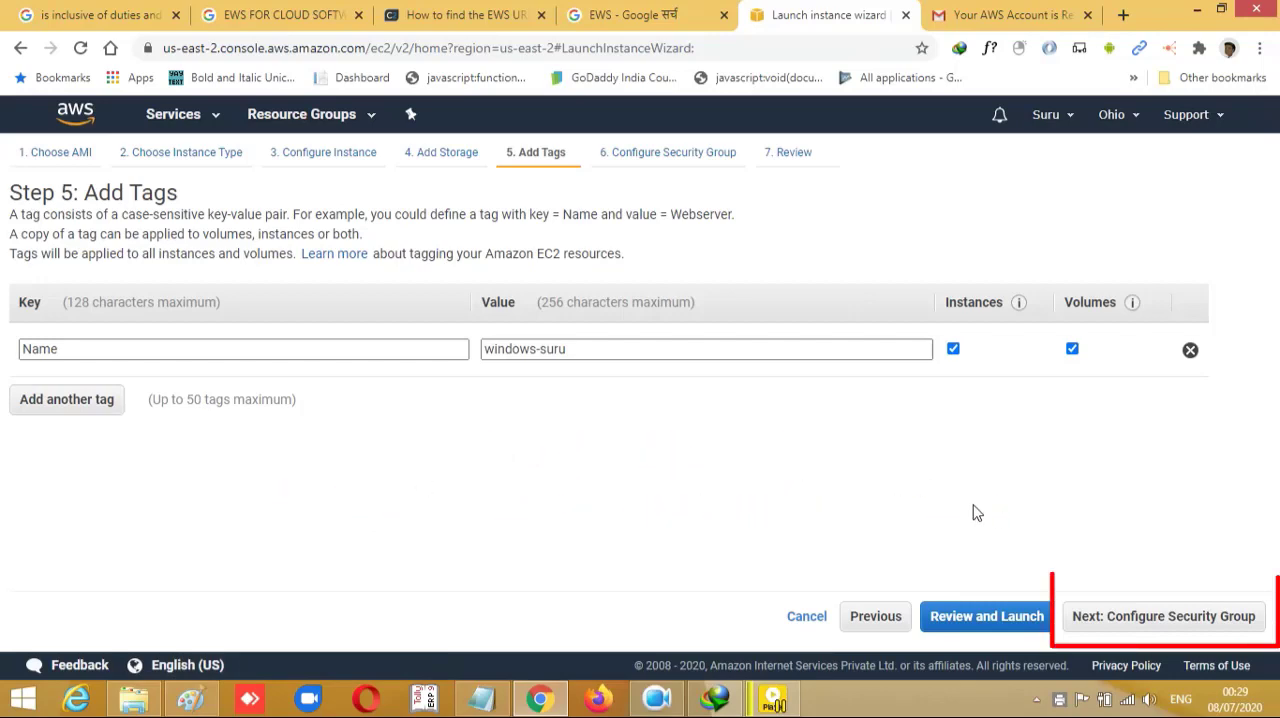
left_click(1115, 627)
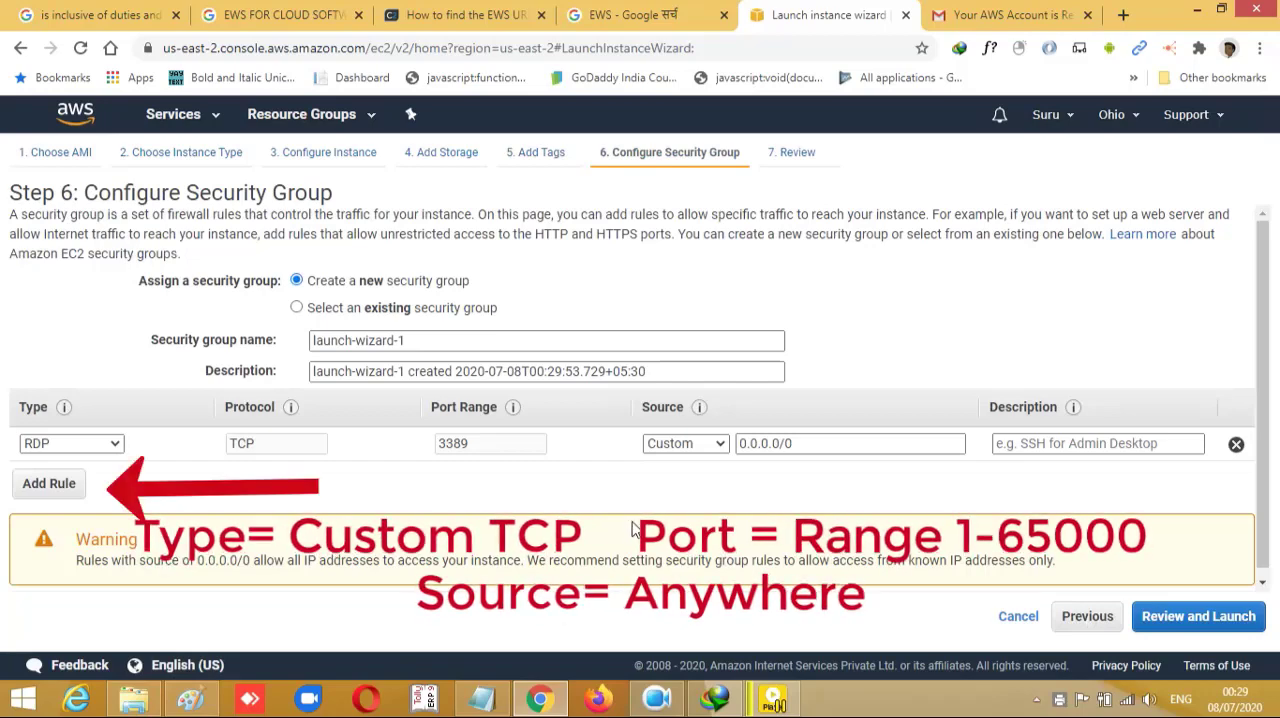
- Add a Custom TCP rule to the new security group with its source set to Anywhere
left_click(49, 484)
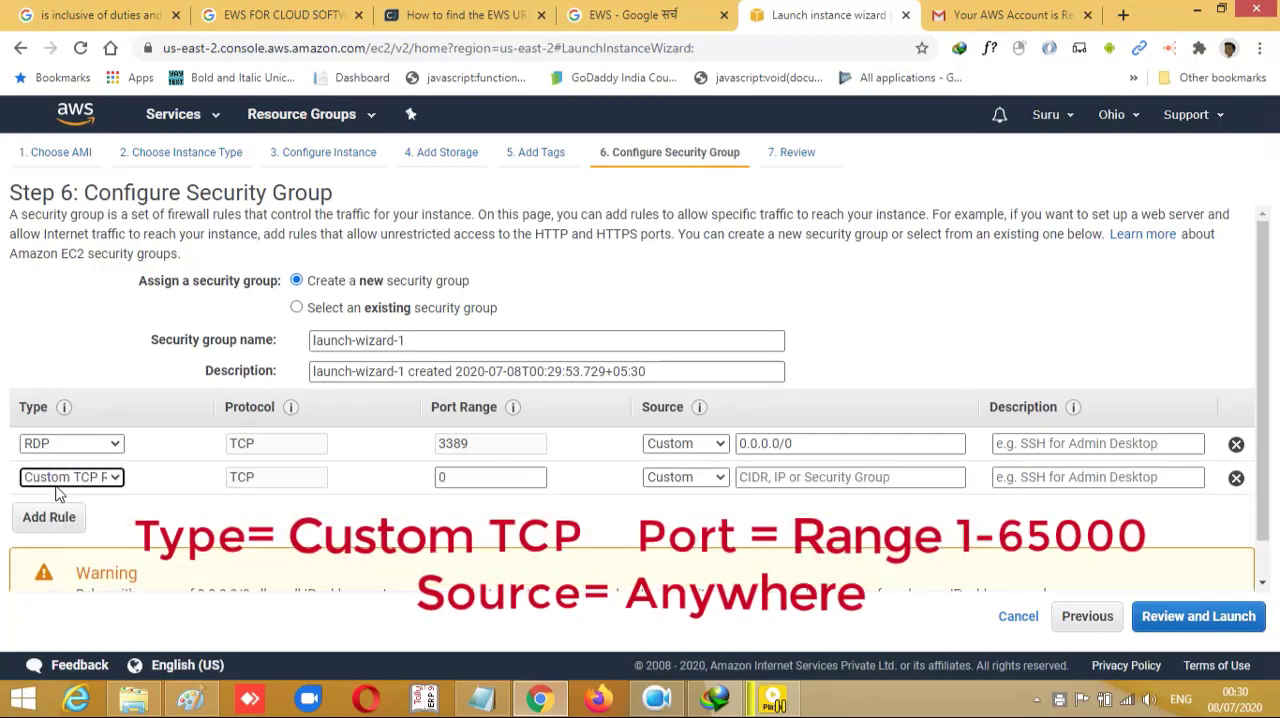
left_click(104, 478)
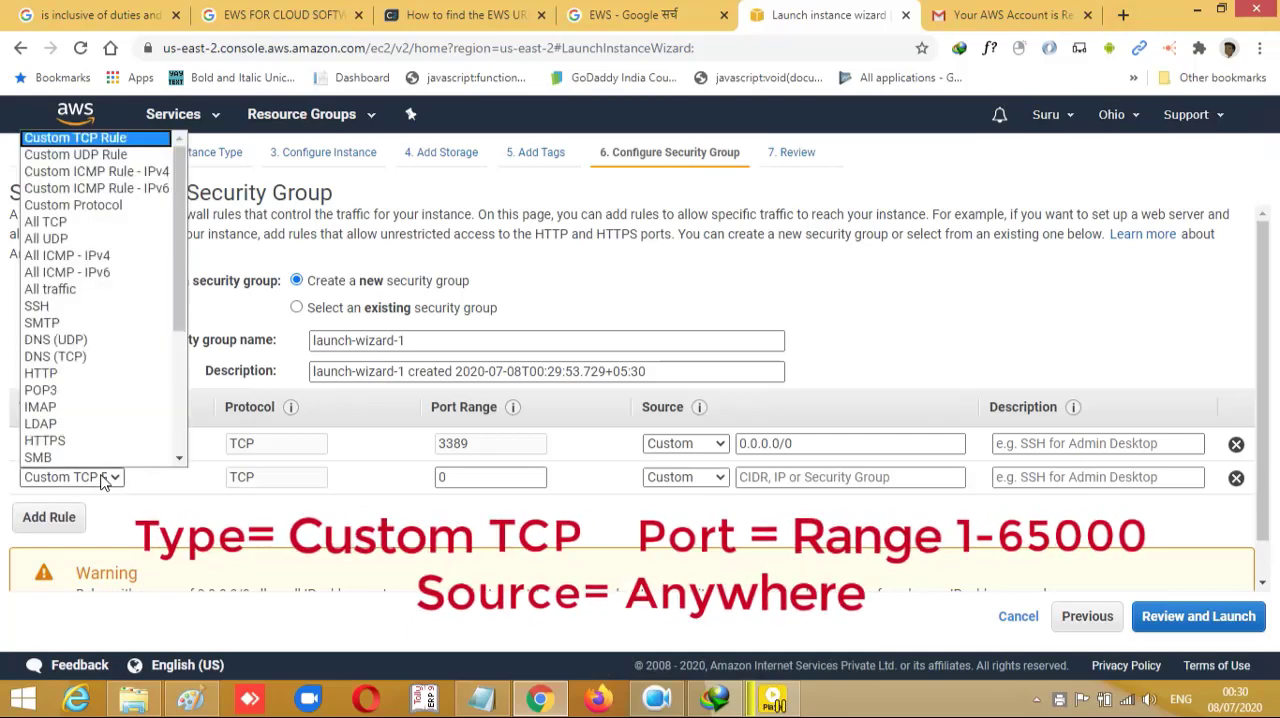
left_click(104, 478)
left_click(104, 478)
left_click(104, 478)
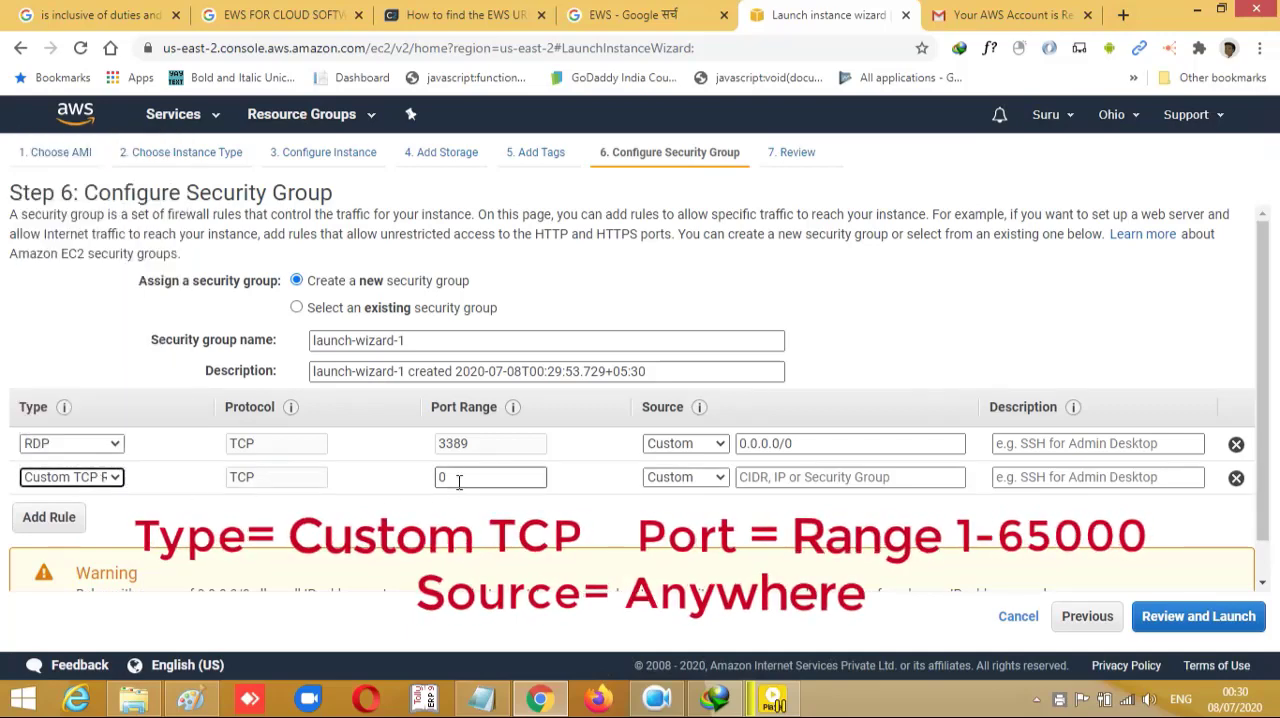
left_click(686, 478)
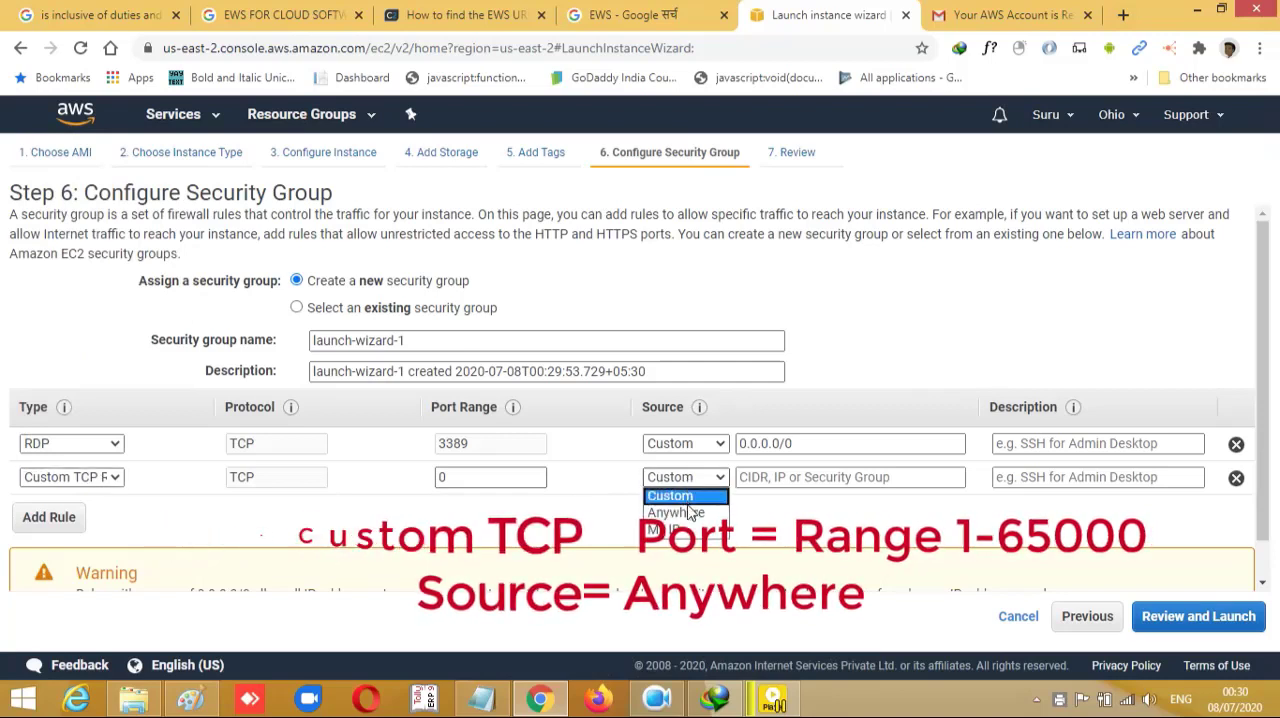
left_click(680, 512)
- Change the security group's RDP rule to All traffic and set its source to Anywhere
left_click(713, 446)
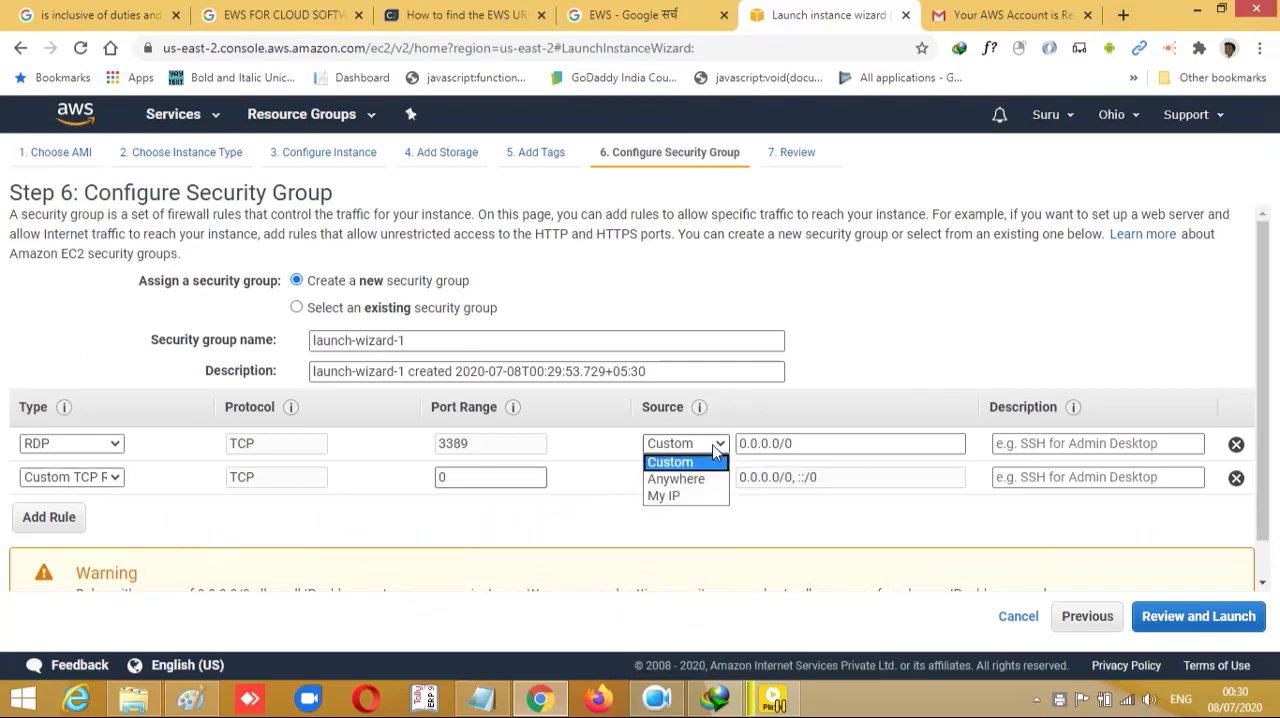
left_click(680, 459)
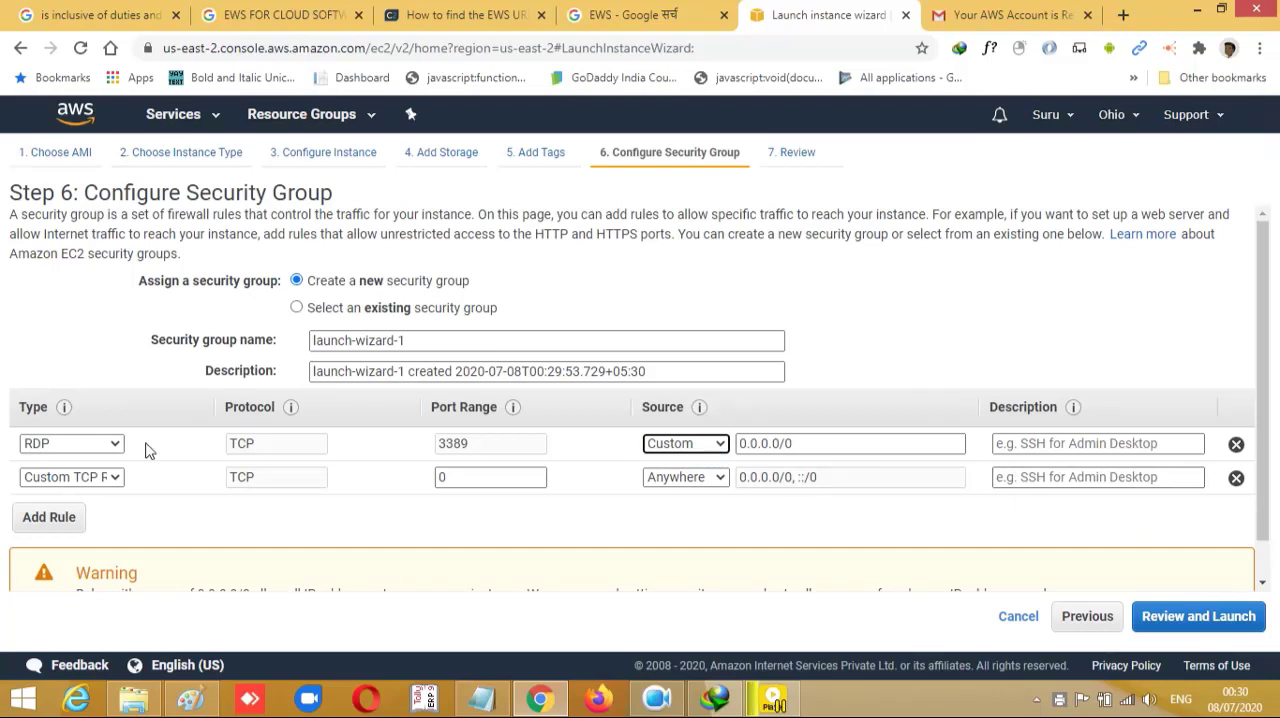
left_click(115, 445)
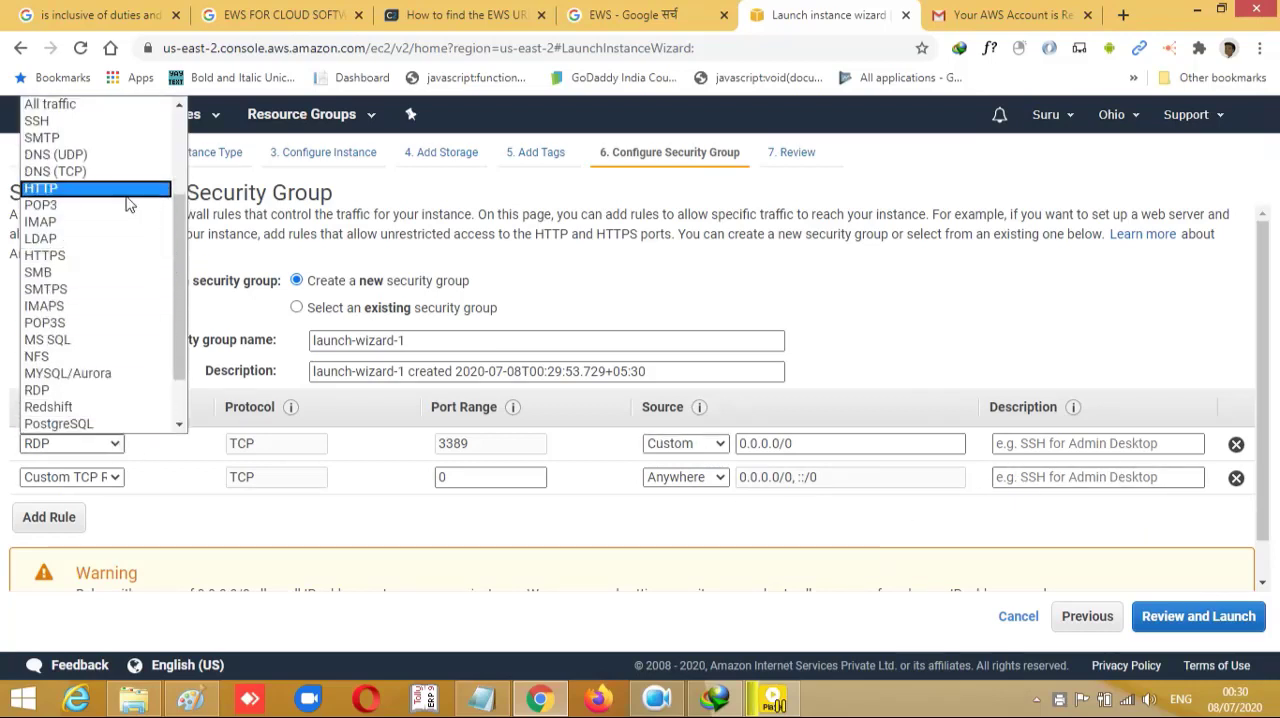
left_click(50, 104)
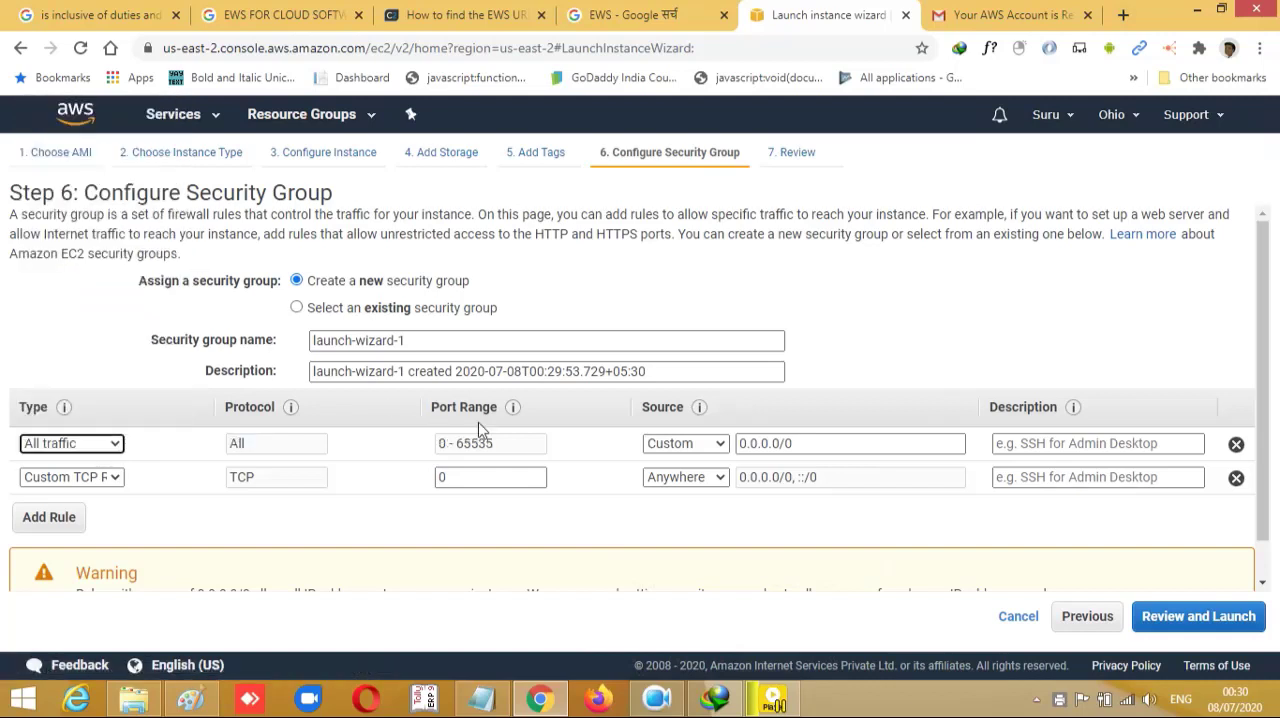
left_click(663, 449)
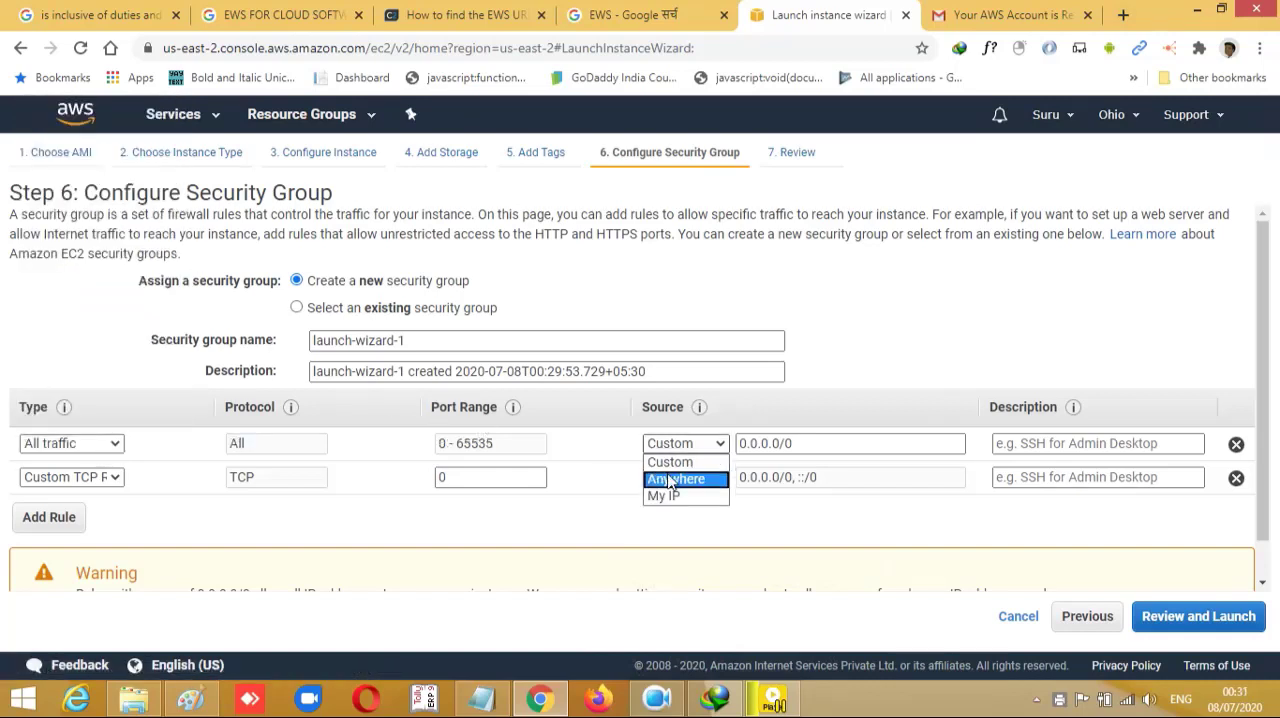
left_click(671, 480)
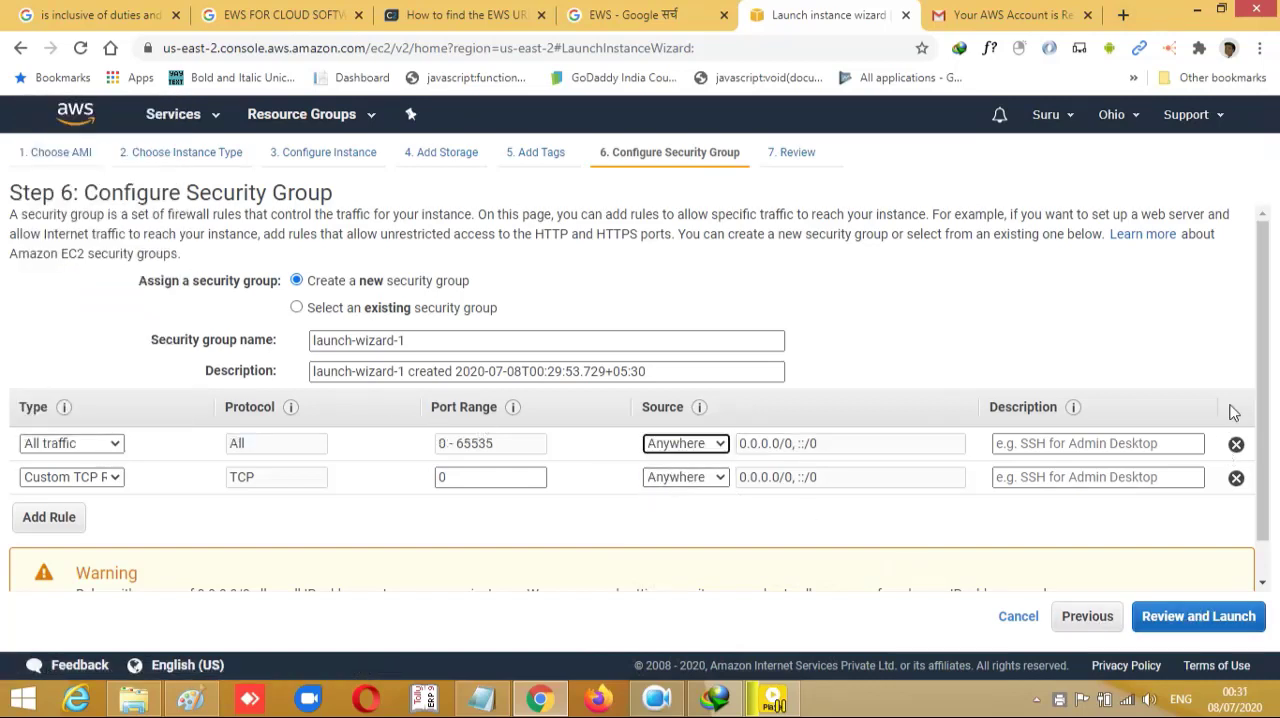
- Continue to the instance launch review and look over its details down to the security group rules
scroll(1260, 474, "down", 1)
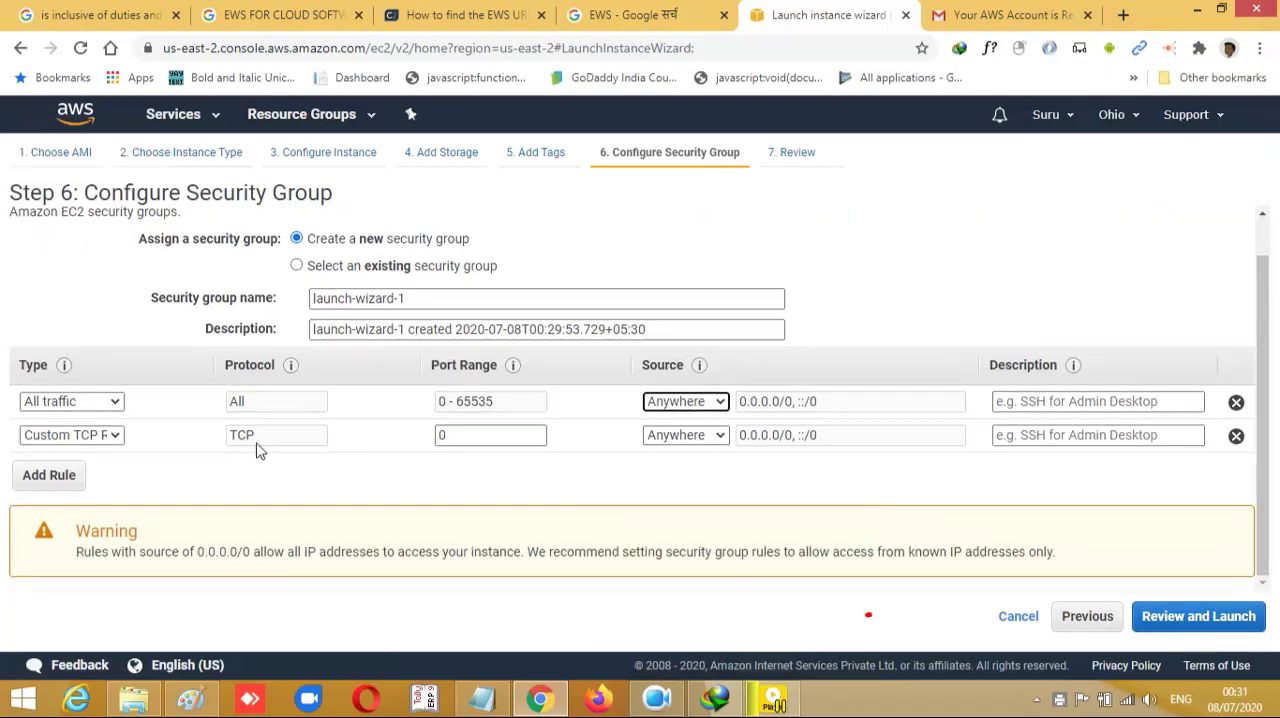
left_click(1198, 619)
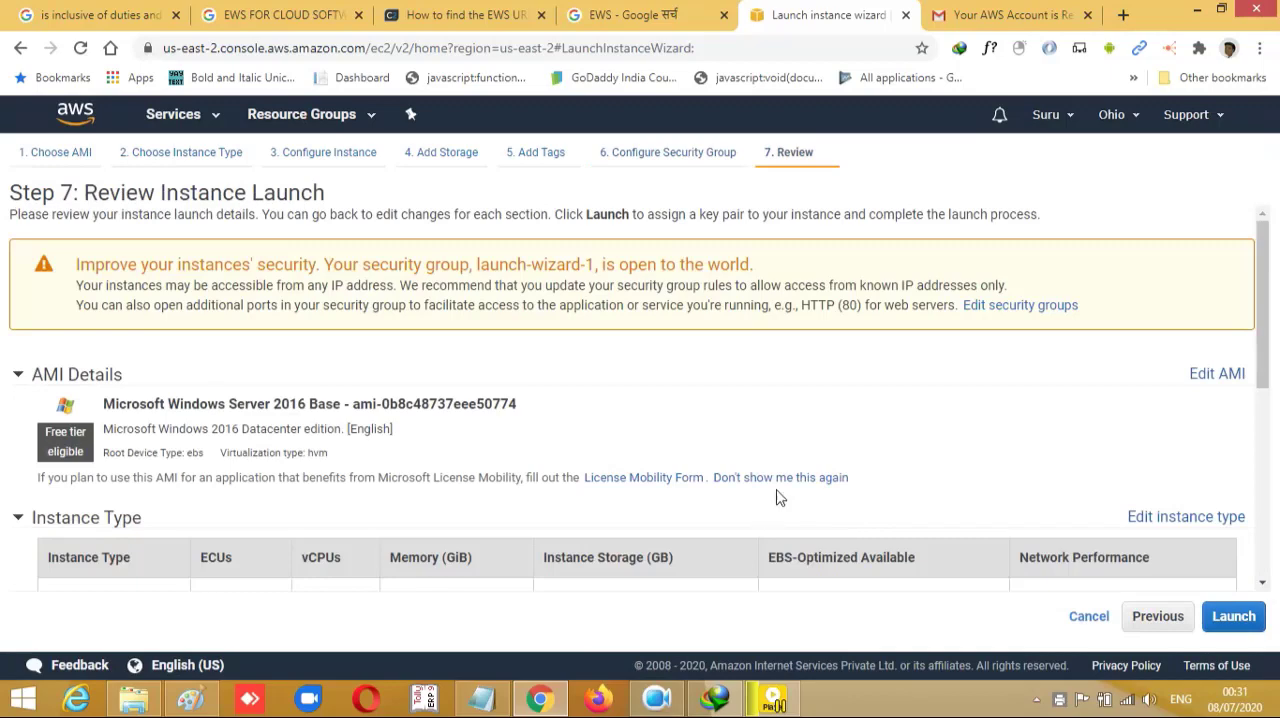
left_click_drag(1268, 305, 1265, 500)
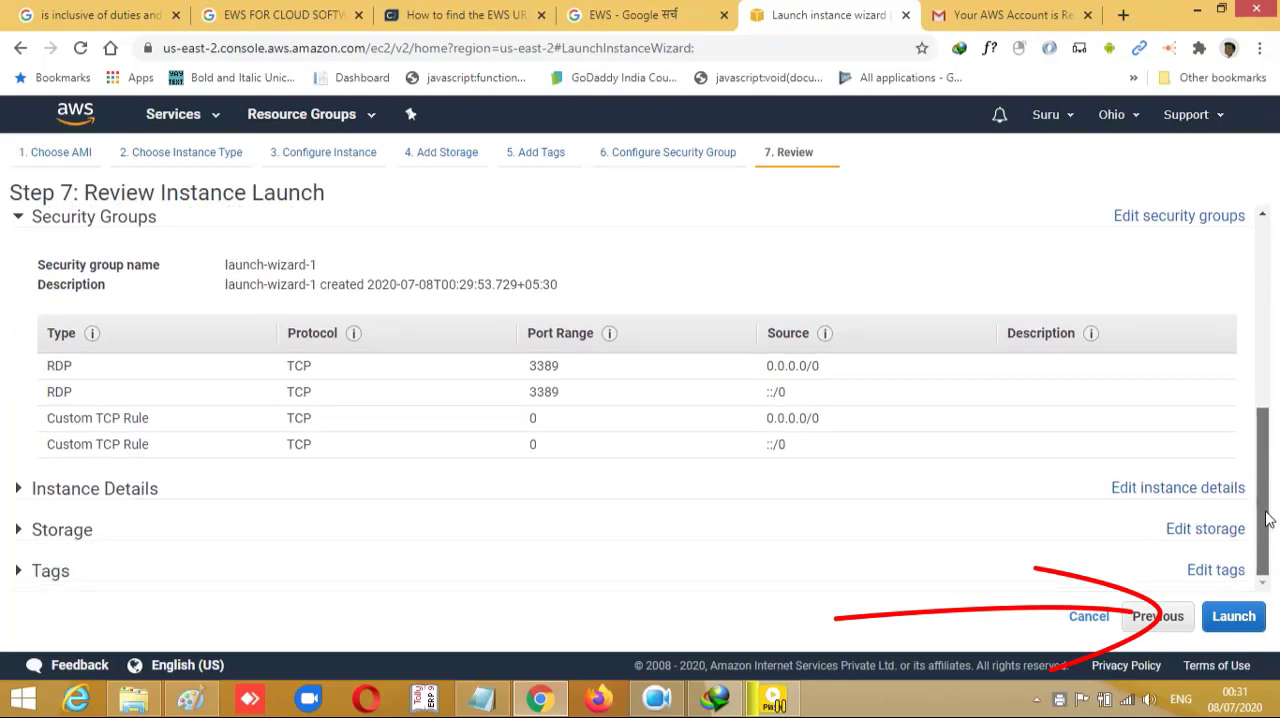
- Start the instance launch, choose to create a new key pair, and enter a lowercase name for it
left_click(1238, 618)
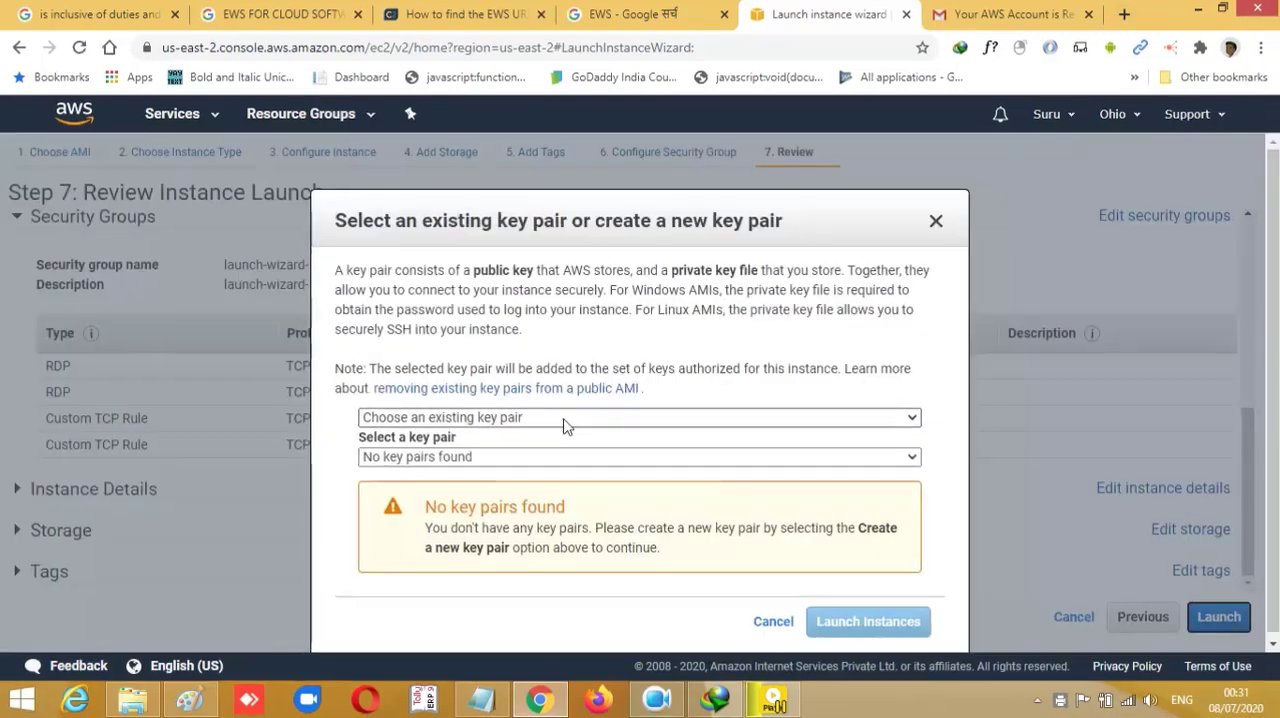
left_click(566, 423)
left_click(397, 502)
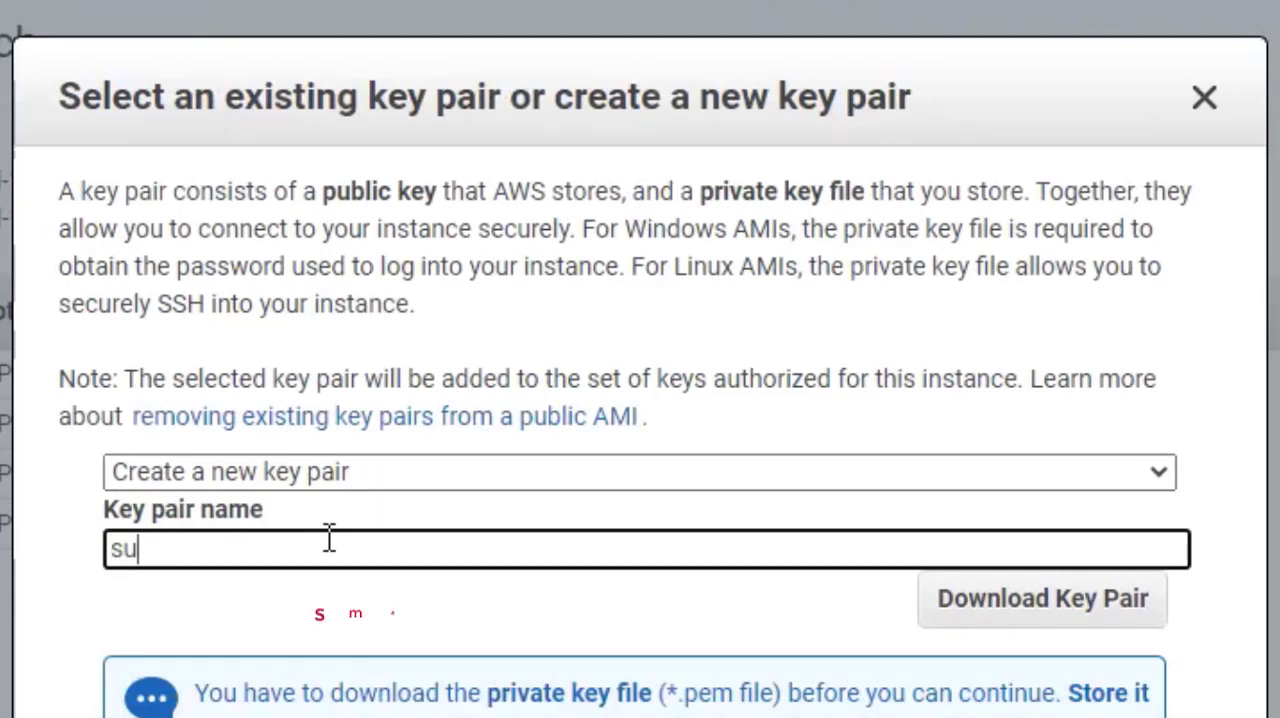
left_click(329, 538)
type("se")
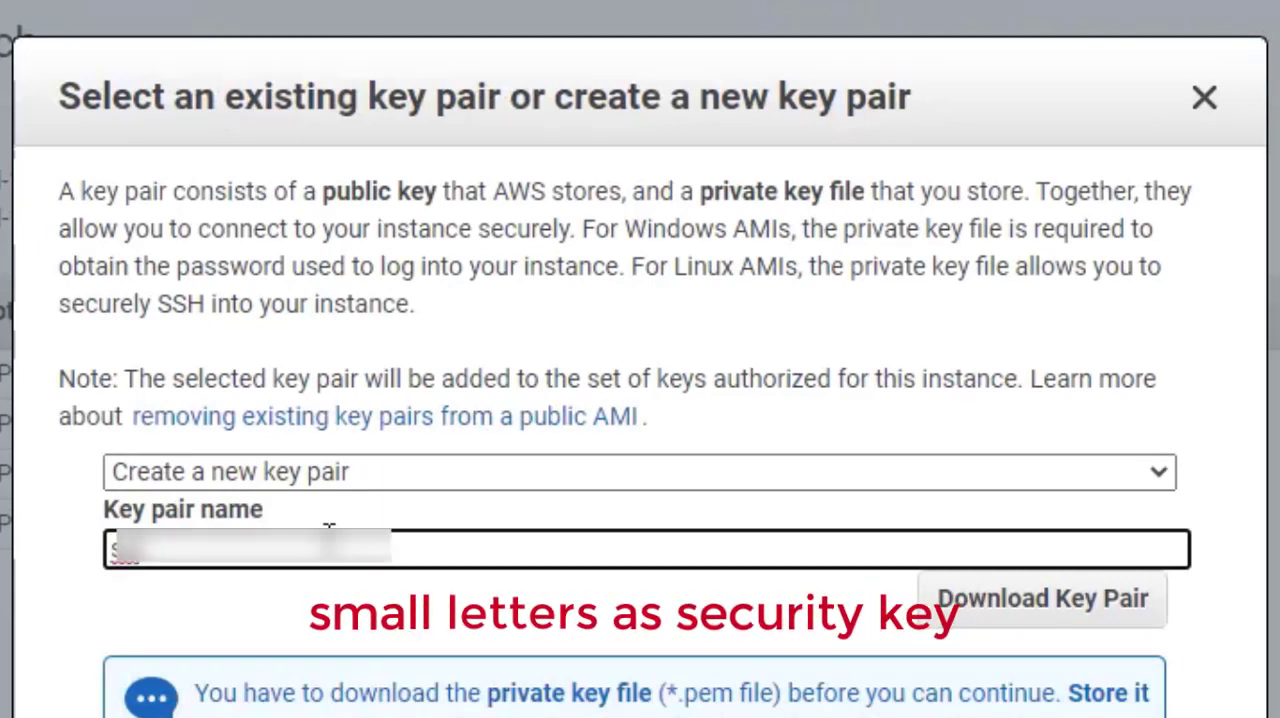
type("curity")
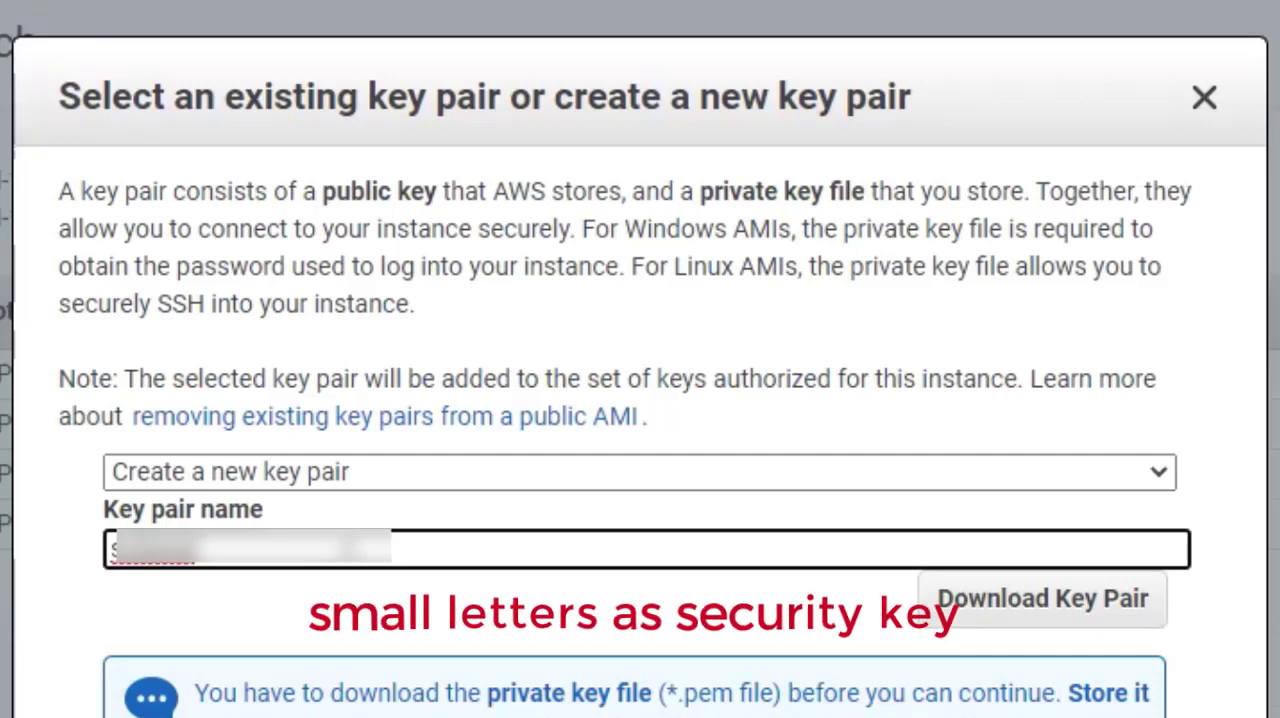
scroll(609, 594, "down", 1)
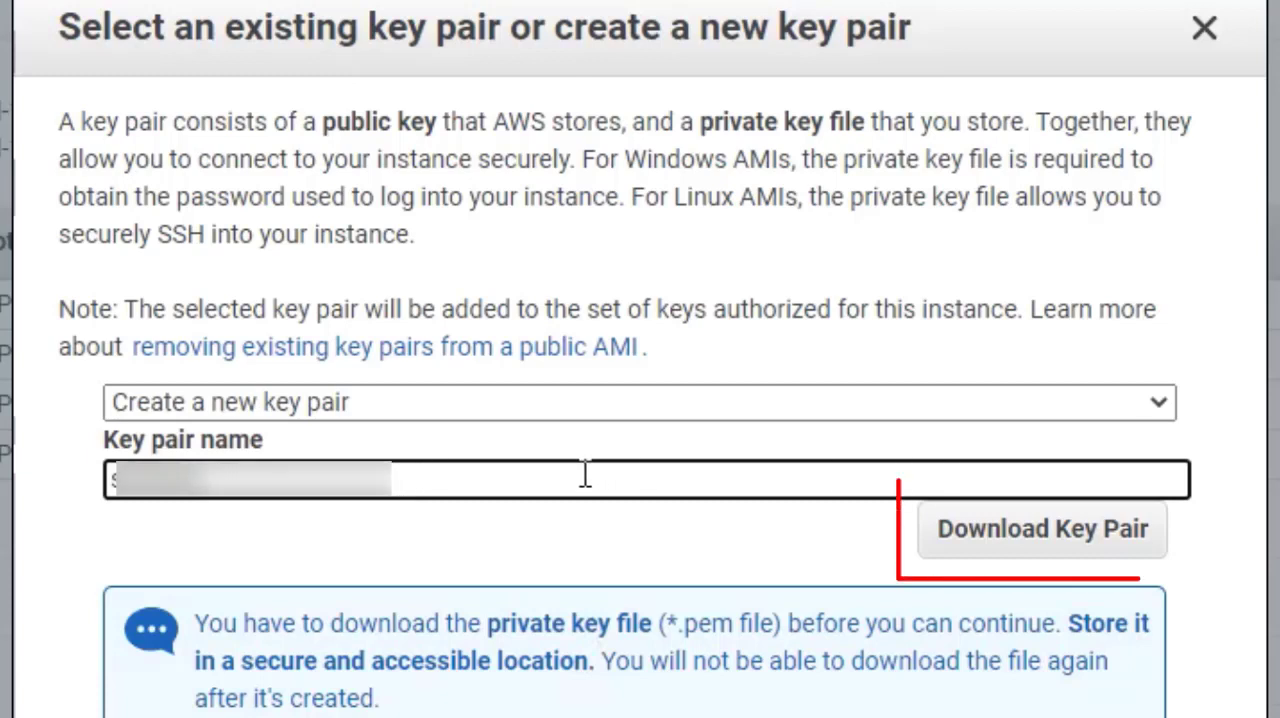
- Replace the key pair name with a lowercase first name followed by "key", and download the key pair
left_click_drag(302, 489, 38, 495)
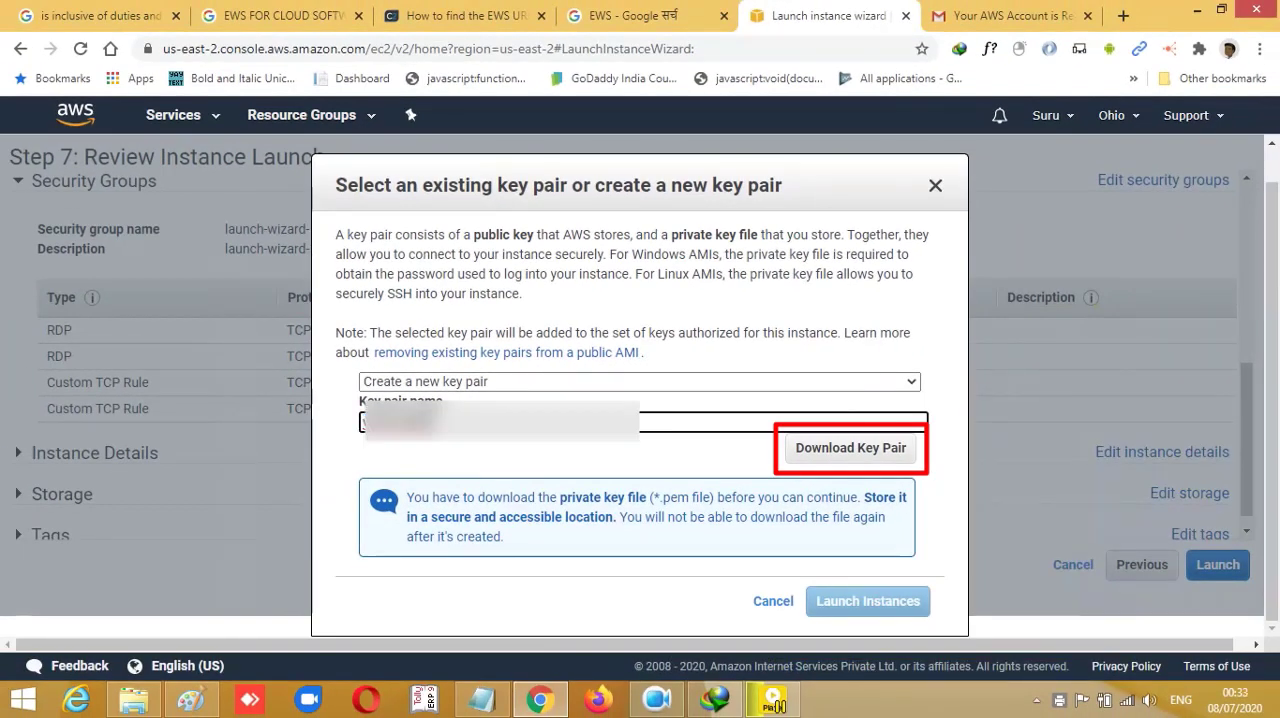
left_click_drag(388, 423, 354, 425)
key("BackSpace")
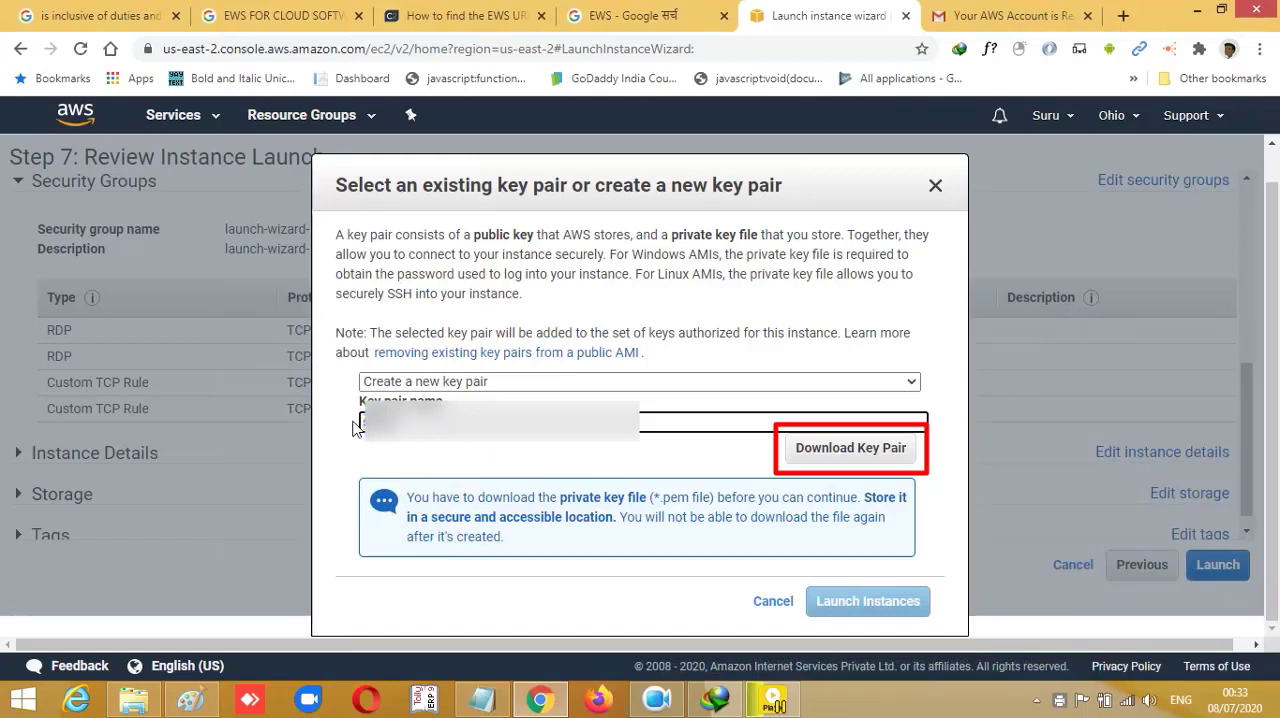
type("key")
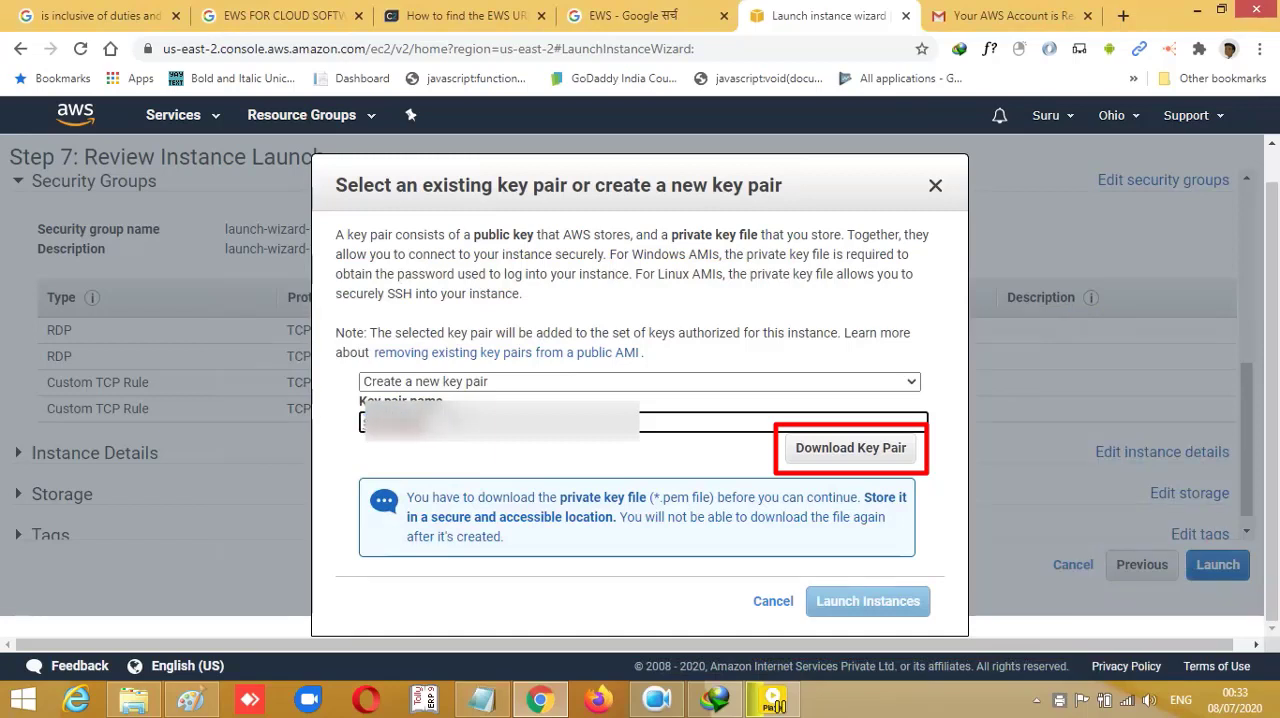
left_click_drag(420, 423, 310, 426)
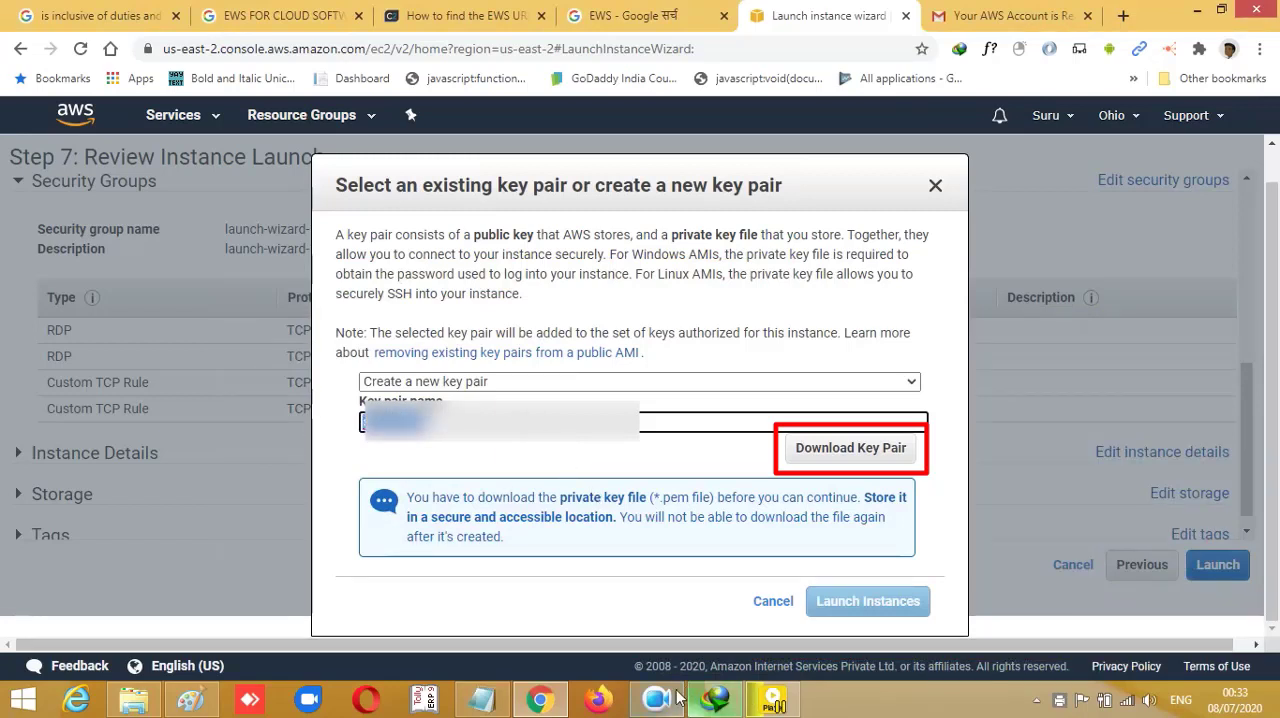
left_click(851, 450)
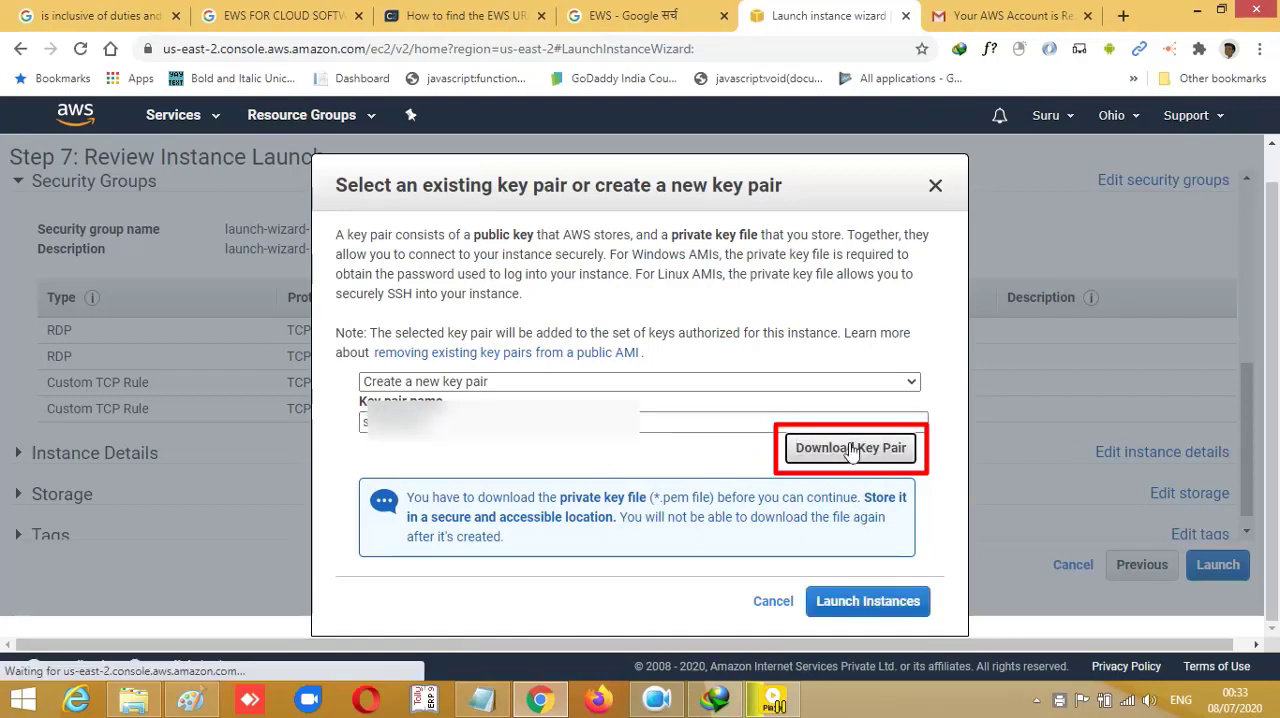
- Launch the instance, look over the launch status page, and open the list of instances
scroll(720, 520, "down", 1)
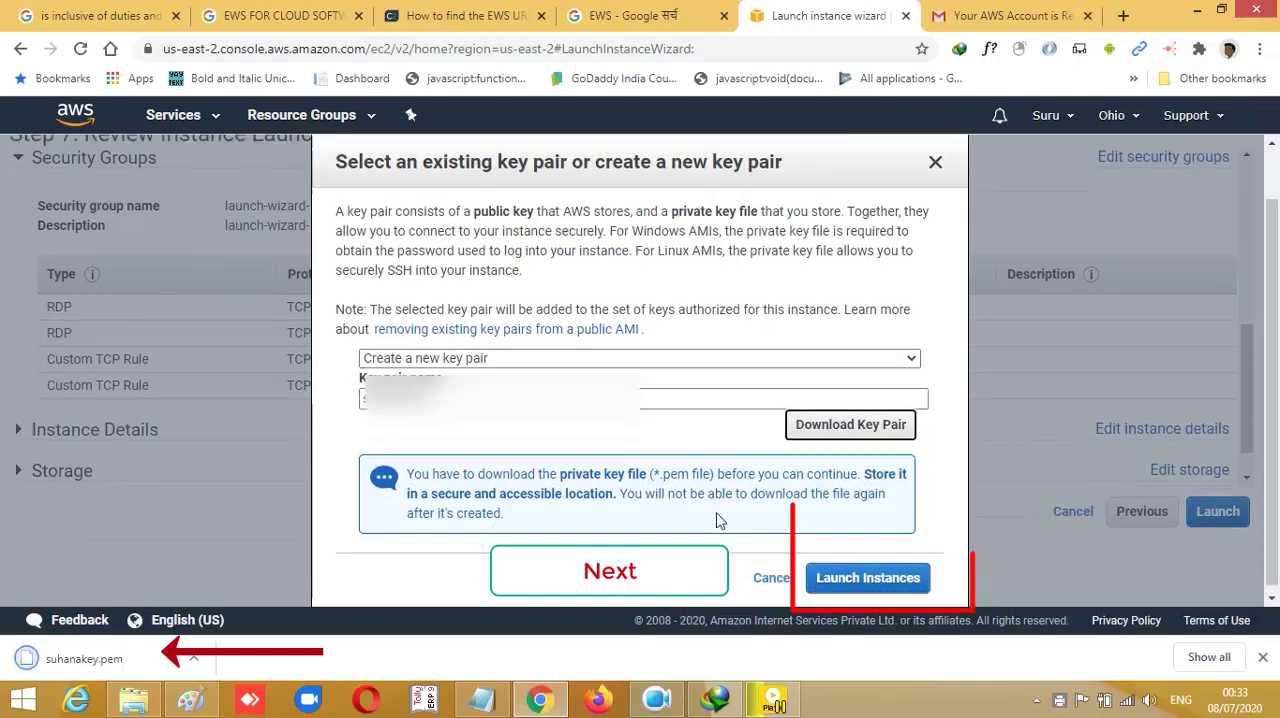
left_click(866, 577)
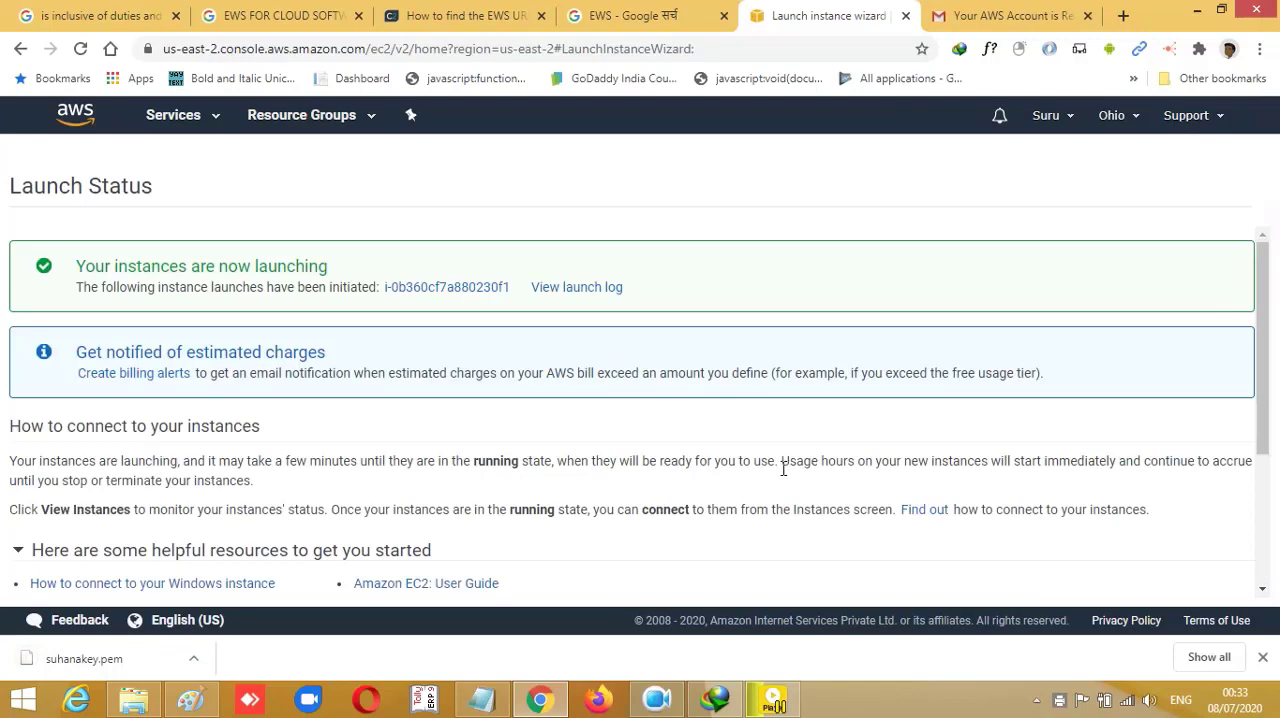
scroll(784, 470, "down", 2)
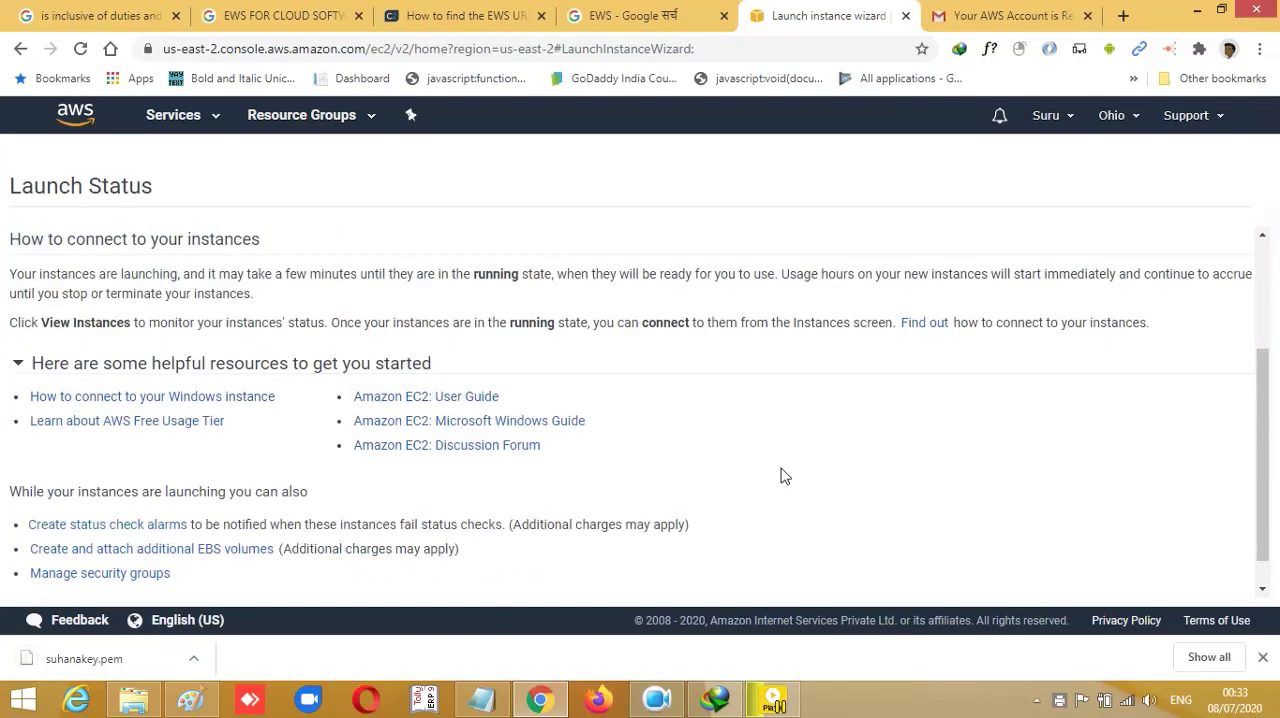
scroll(784, 476, "up", 2)
scroll(783, 468, "down", 2)
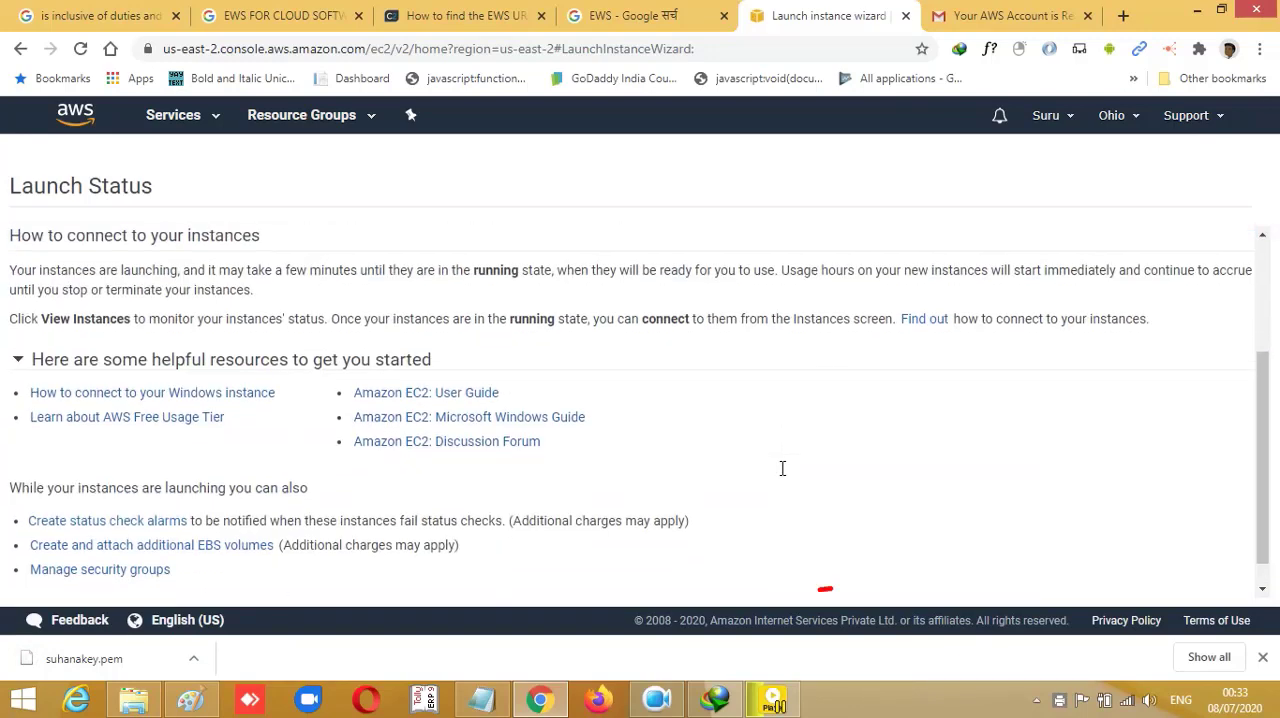
left_click(197, 659)
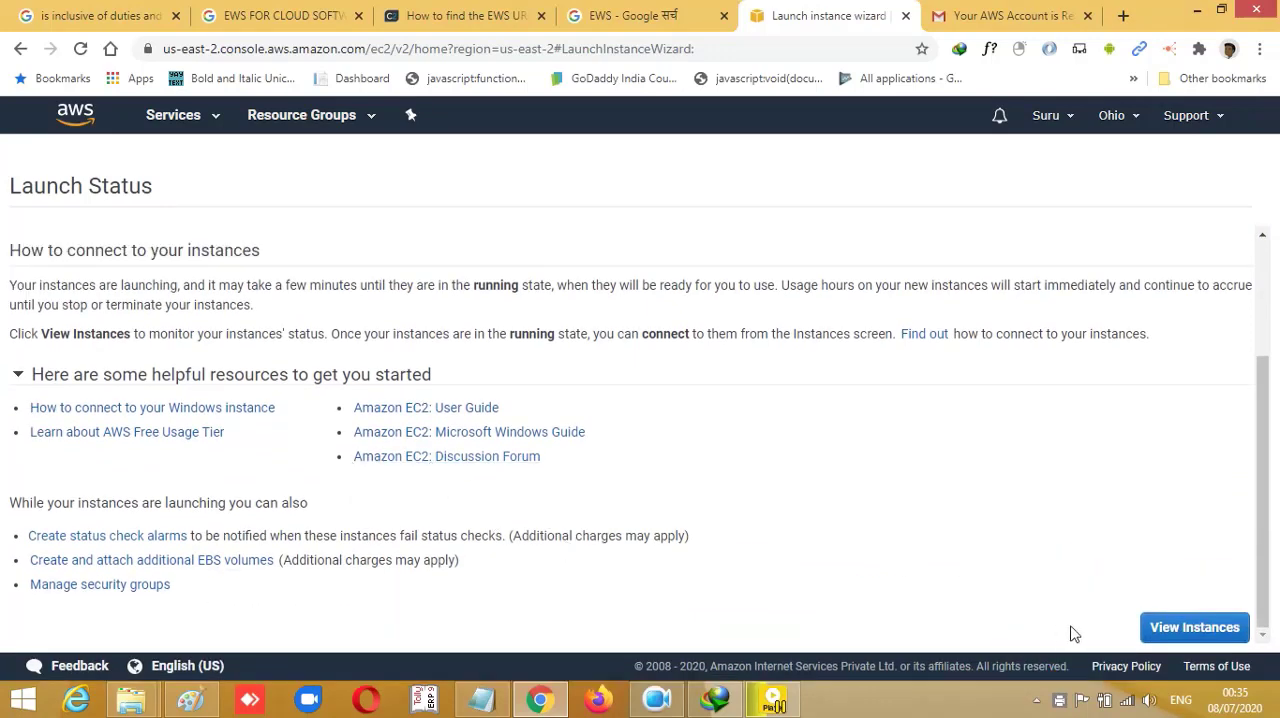
left_click(1178, 627)
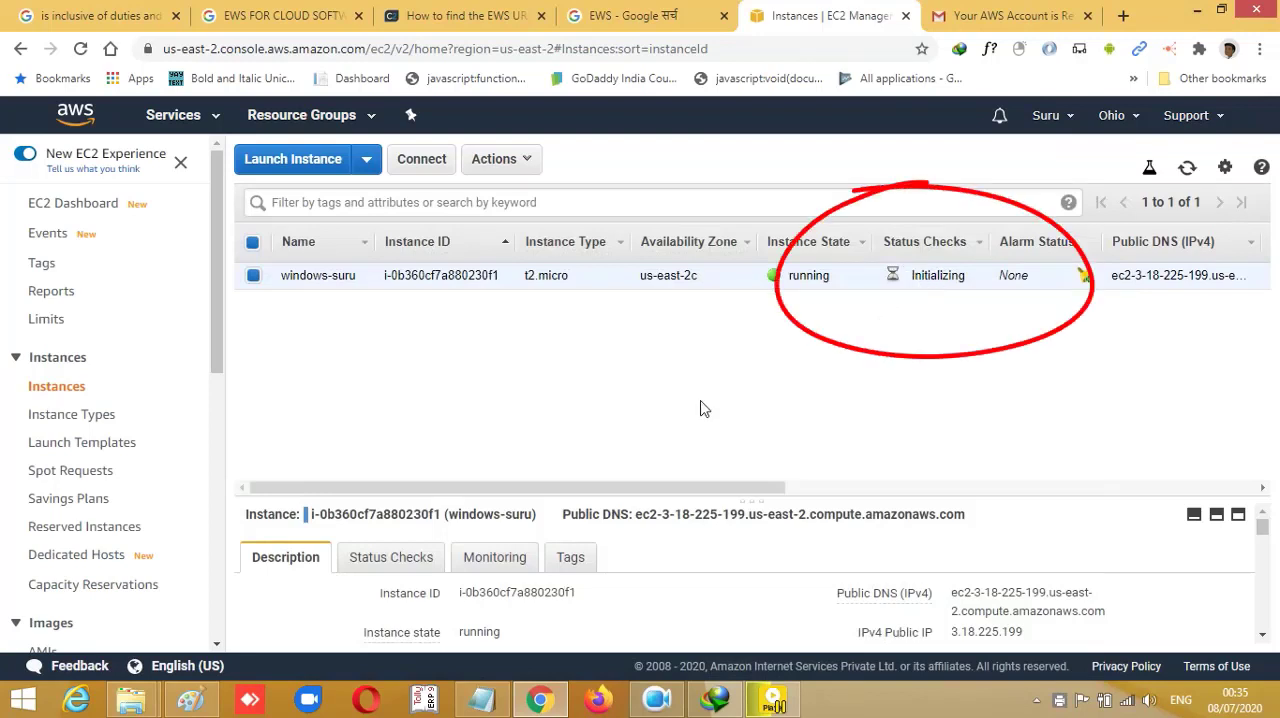
- Check the instance's state and status checks, and open password retrieval in its connection details for a standalone RDP client
left_click_drag(720, 492, 931, 492)
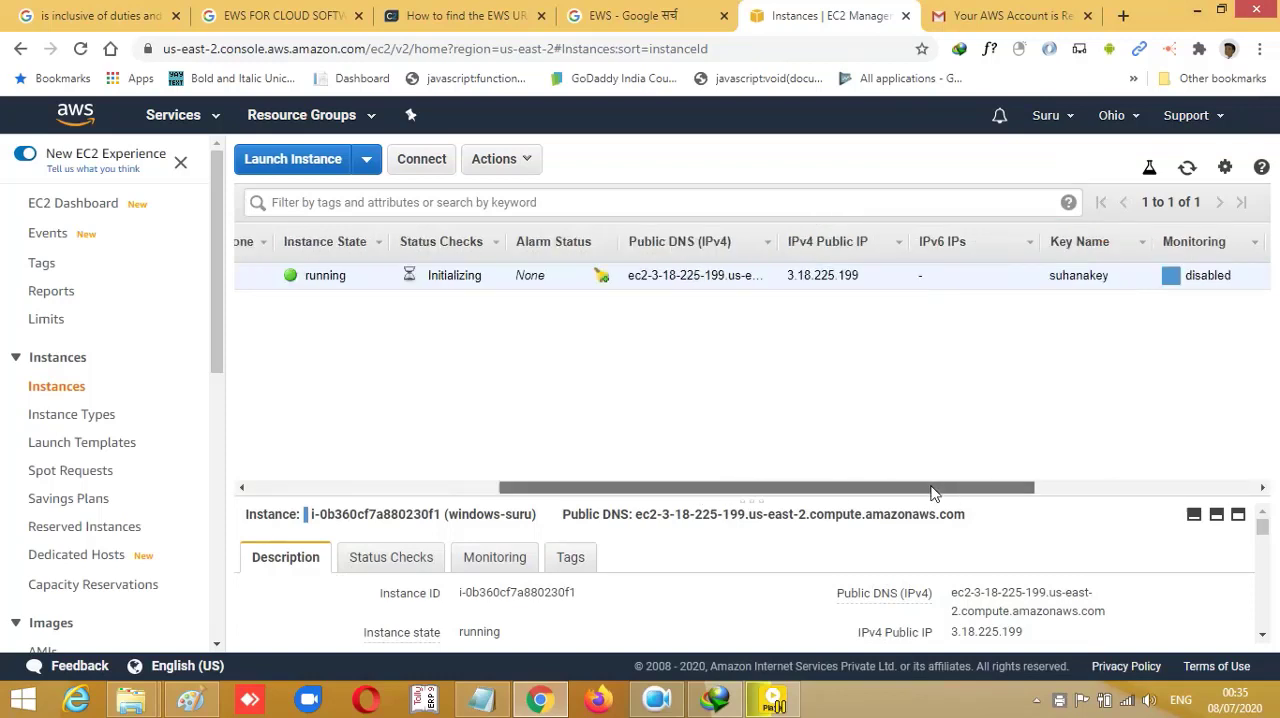
left_click_drag(680, 490, 509, 490)
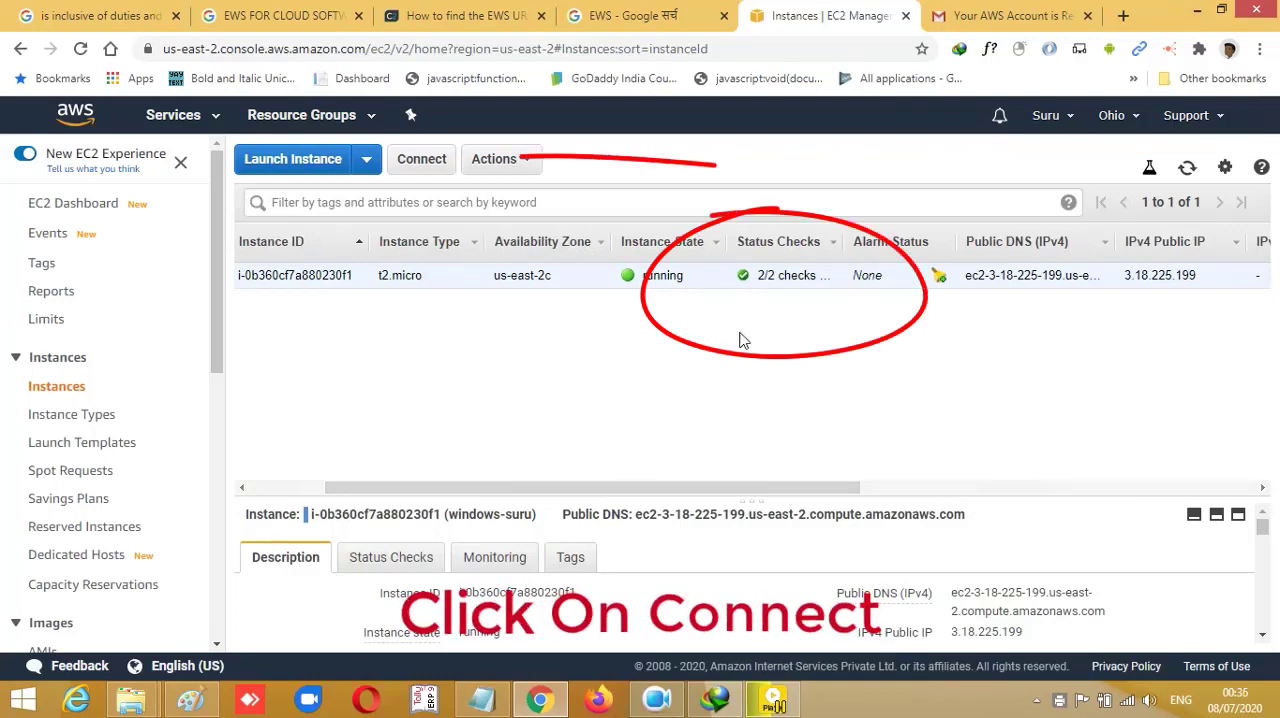
left_click(421, 159)
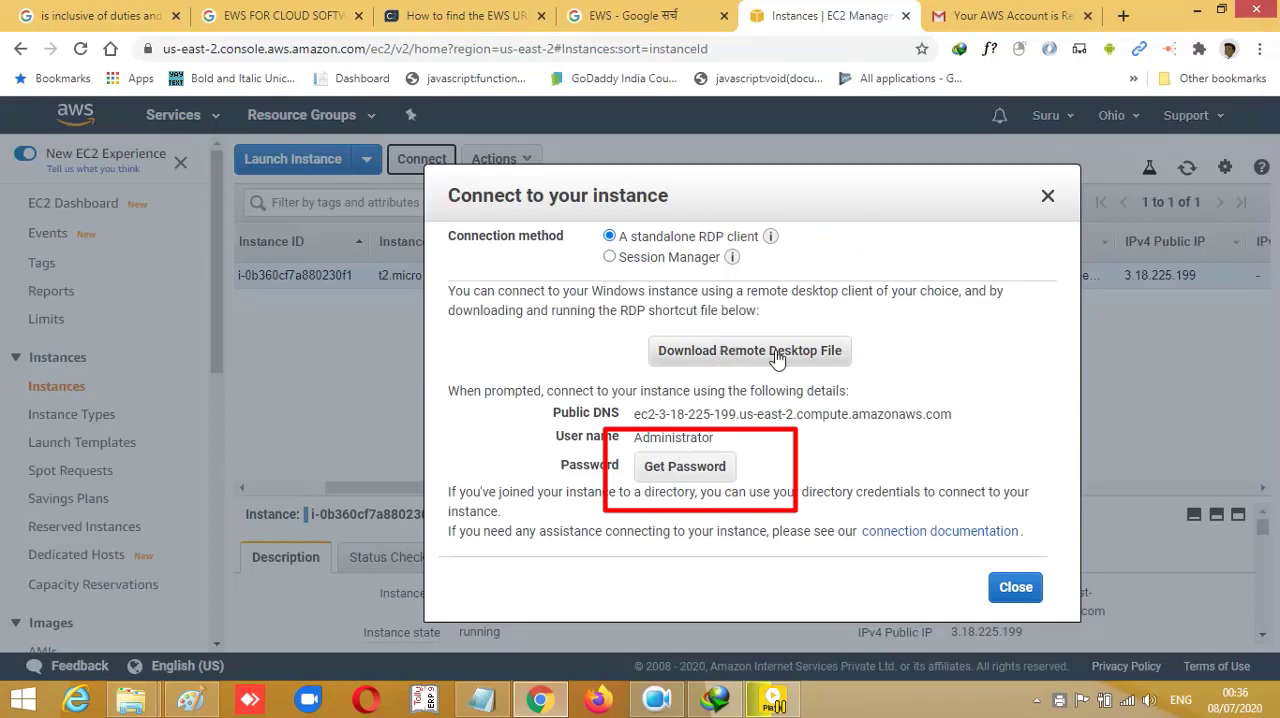
left_click(688, 470)
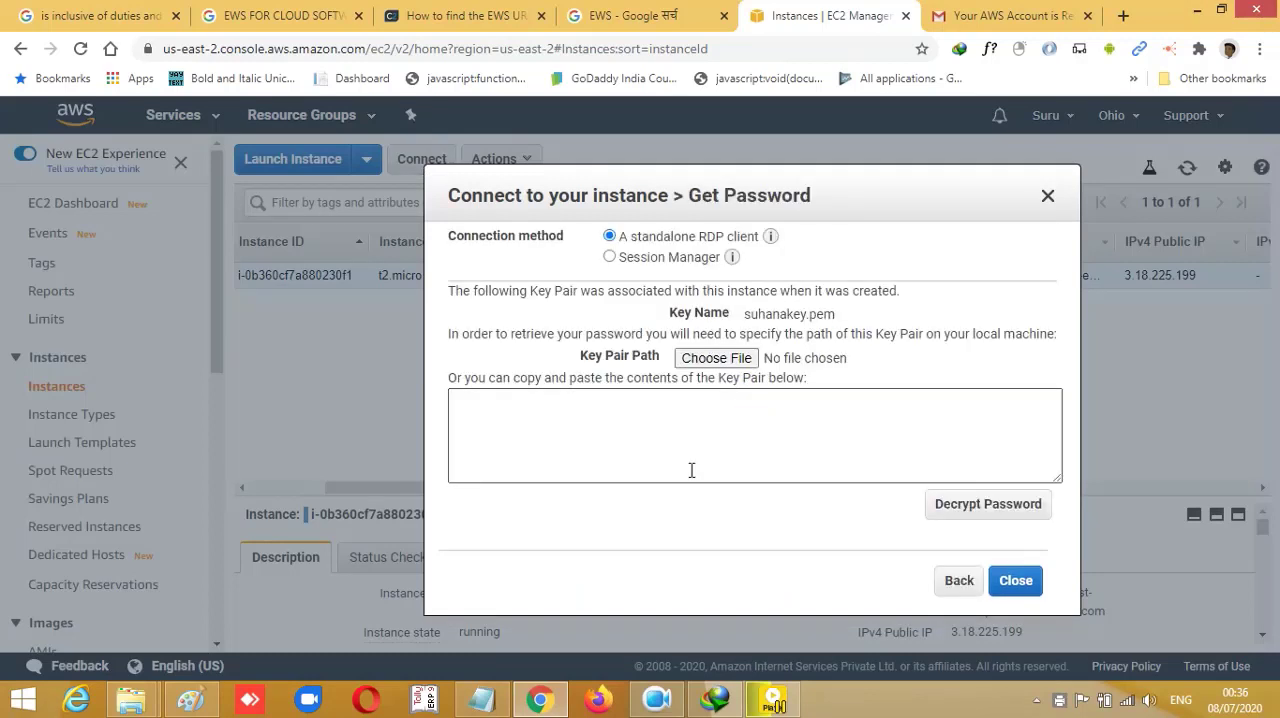
- Load the downloaded .pem private key file as the key pair path from a subfolder of D:\Peripheral Point\PersonelDoc
left_click(720, 358)
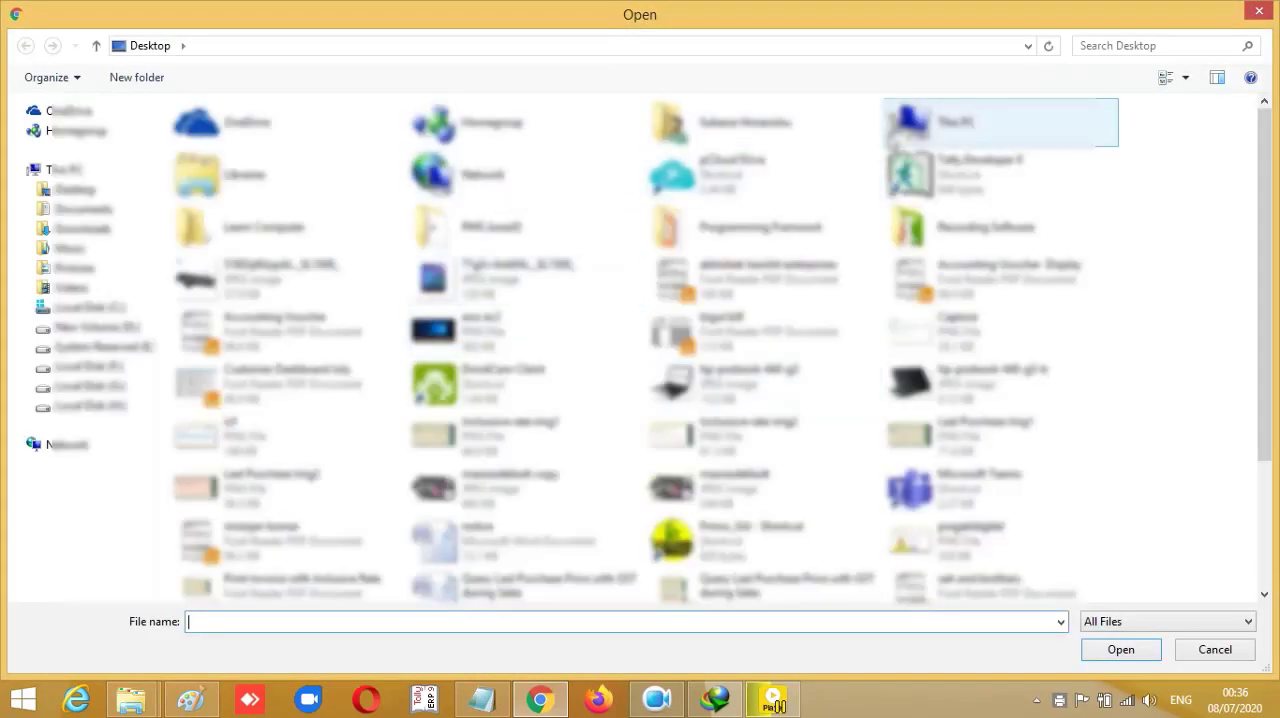
double_click(470, 285)
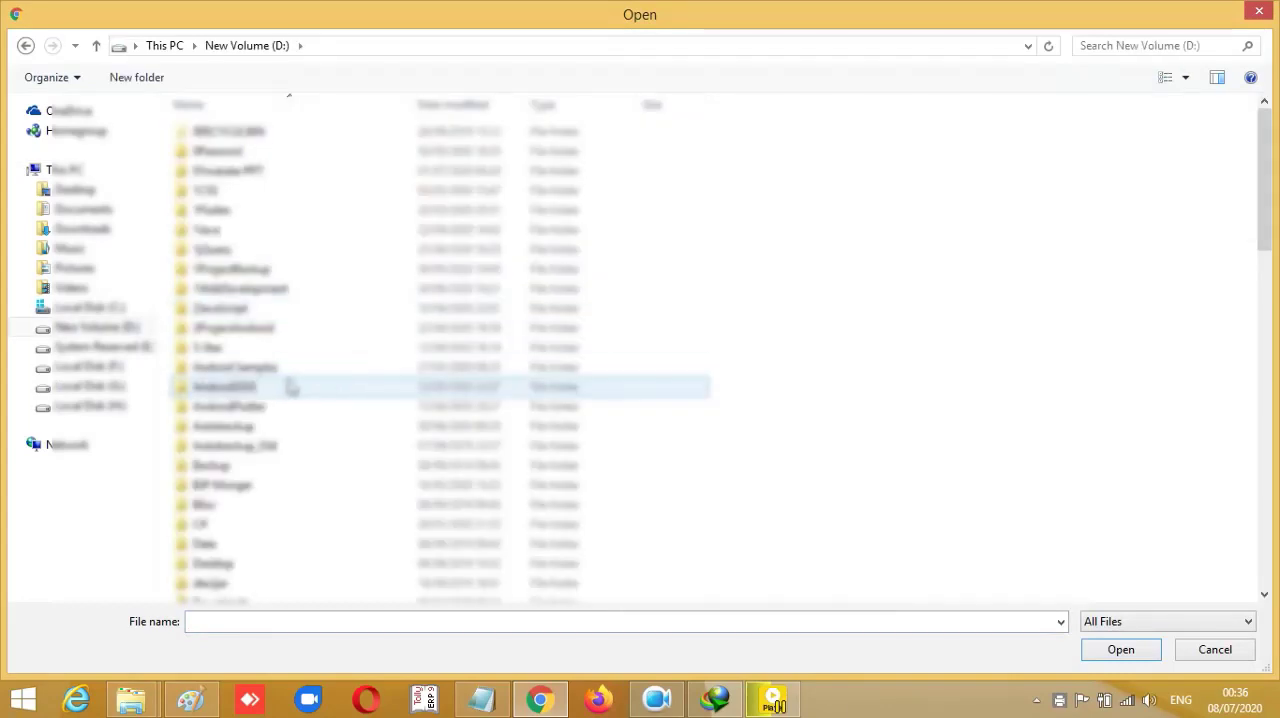
scroll(287, 387, "down", 5)
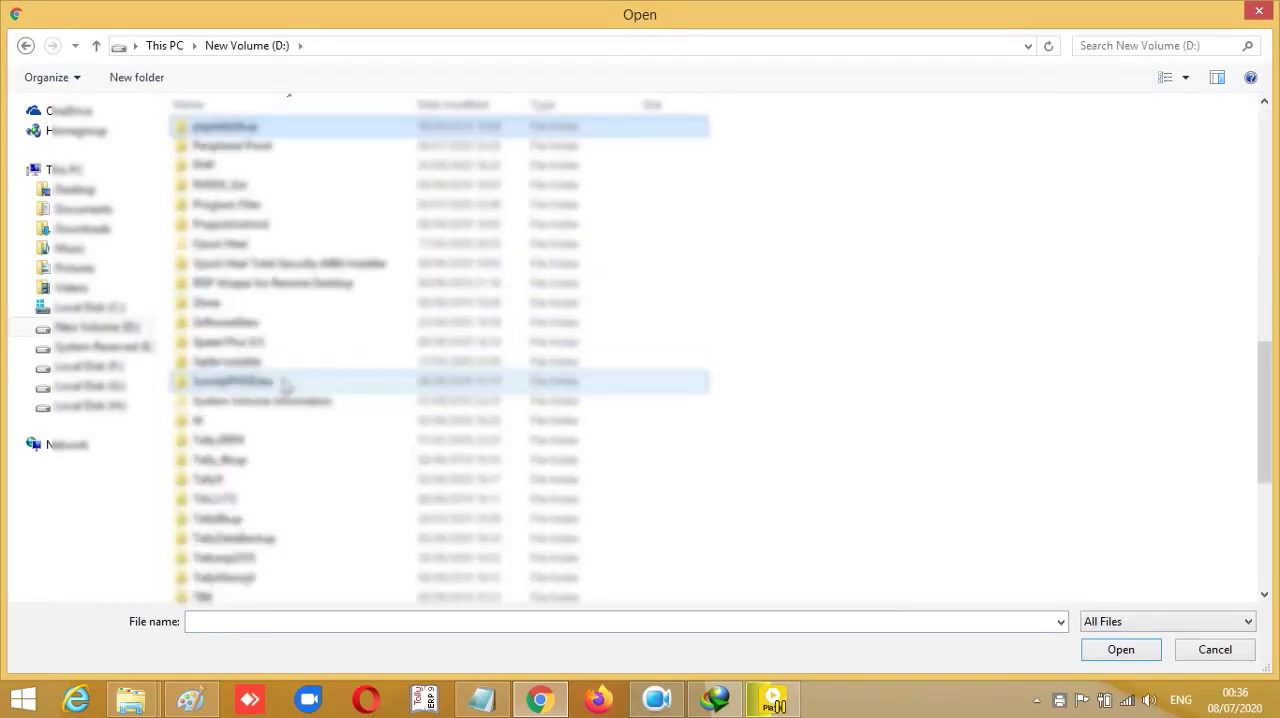
double_click(276, 145)
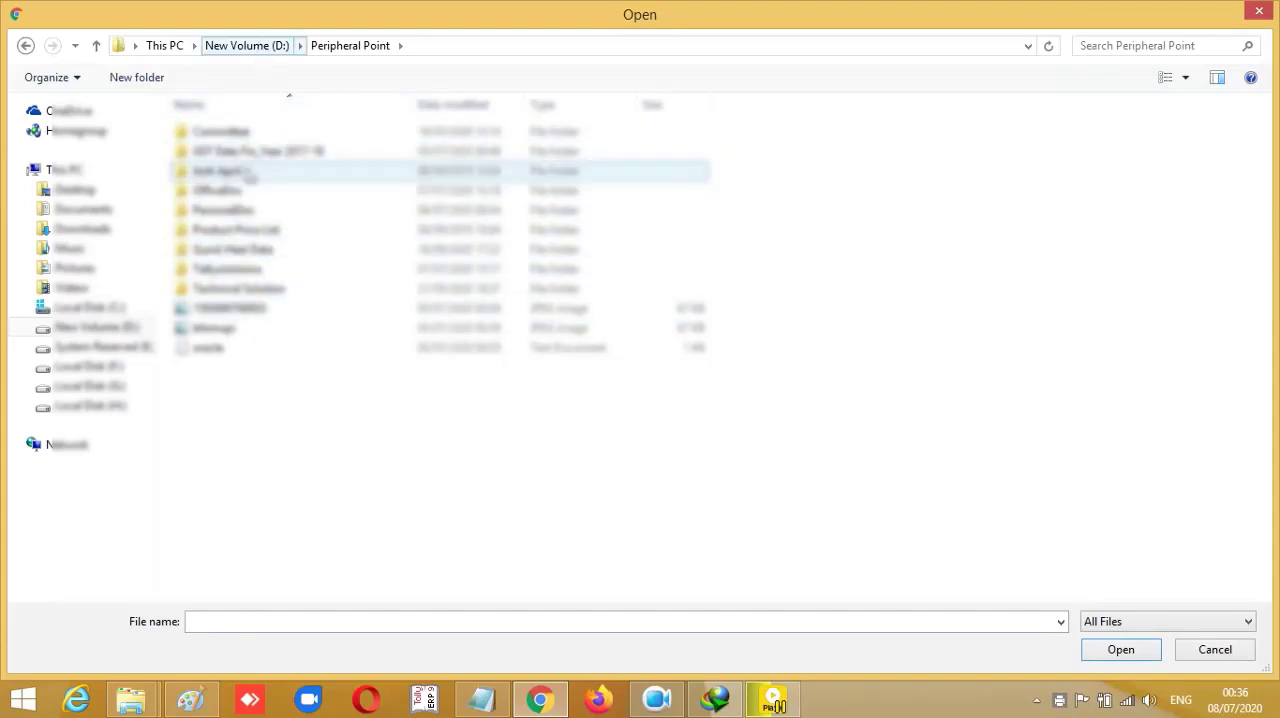
double_click(230, 209)
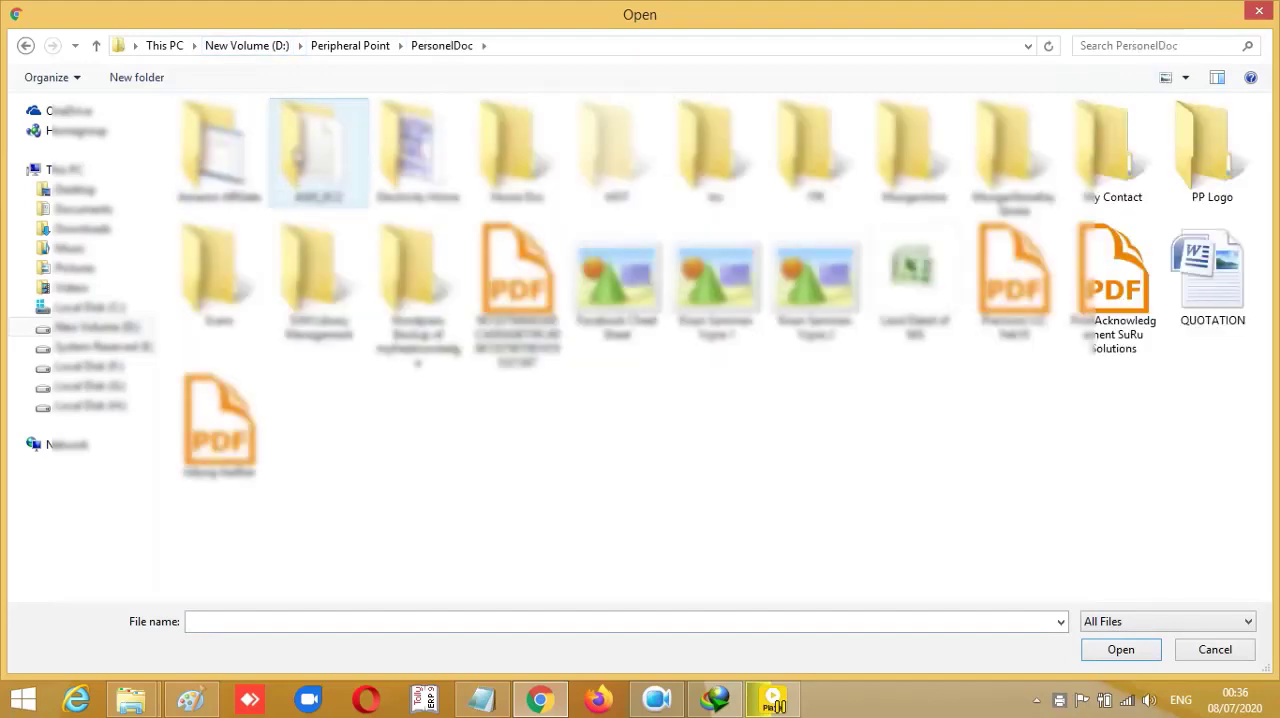
double_click(306, 151)
double_click(254, 137)
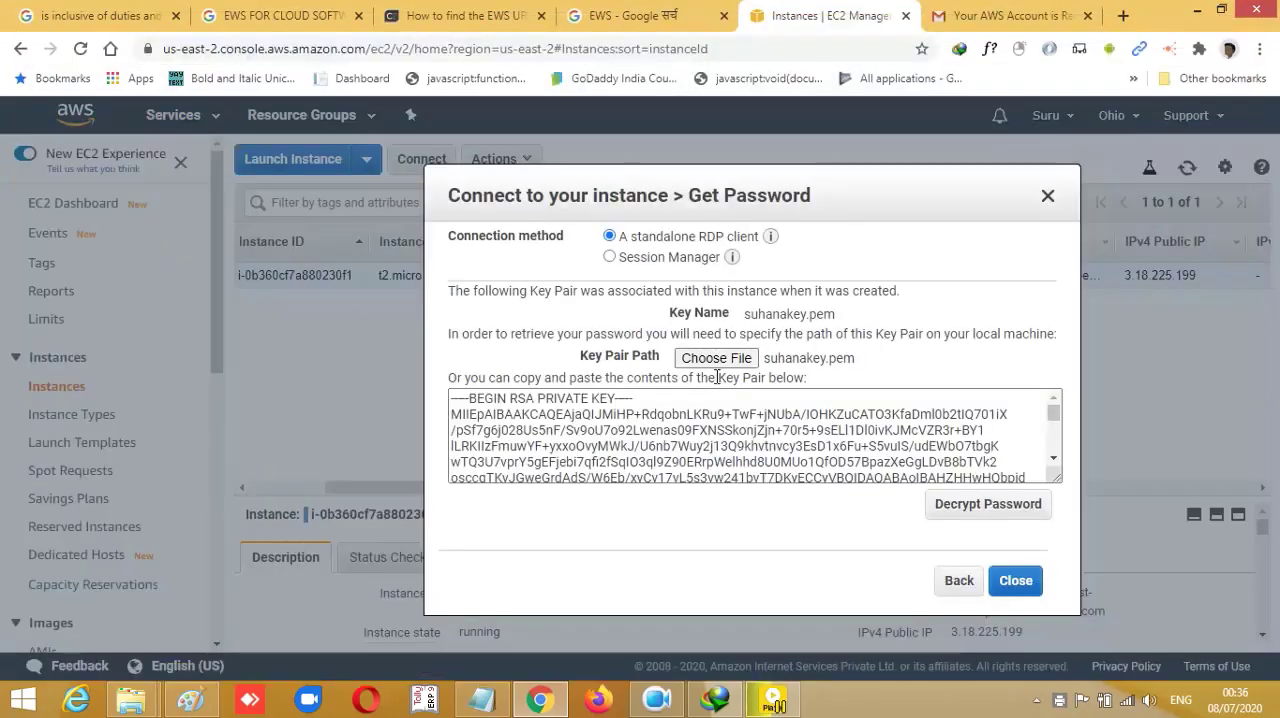
- Decrypt the instance's Administrator password, copy it, and paste it after a "Decrypt password-" label in the Notepad notes
left_click(988, 503)
left_click(895, 462)
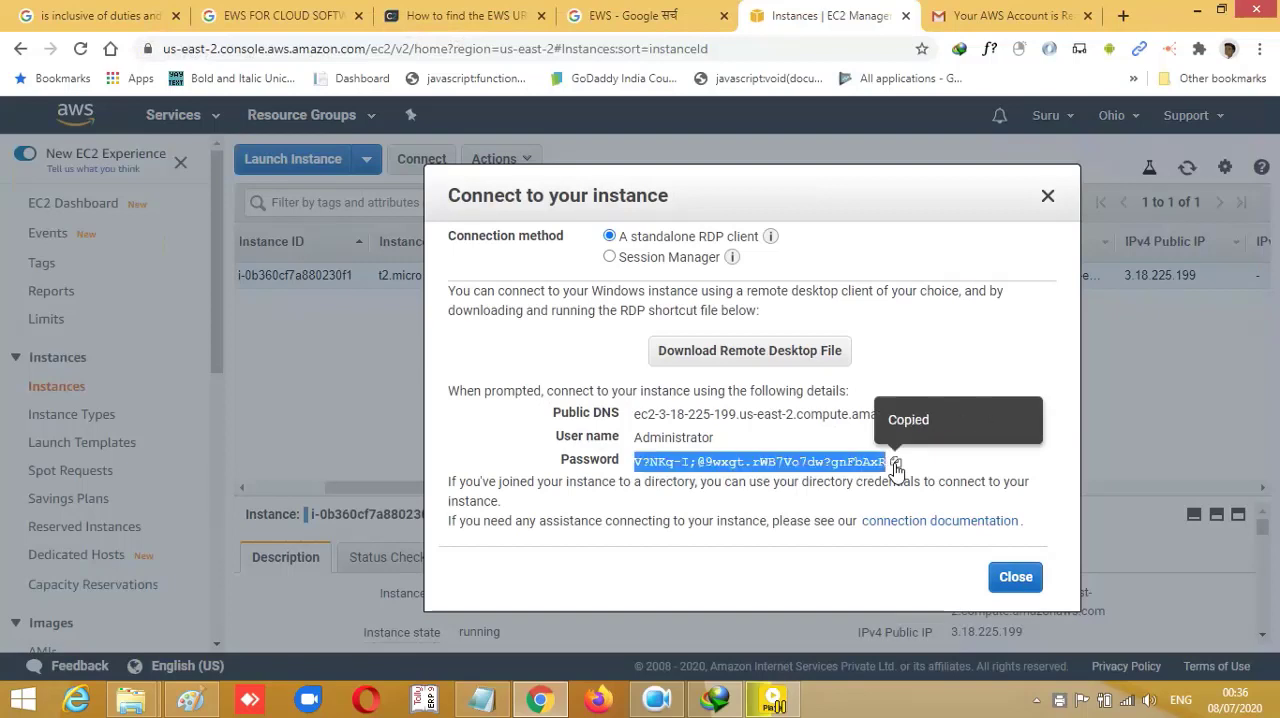
left_click(483, 700)
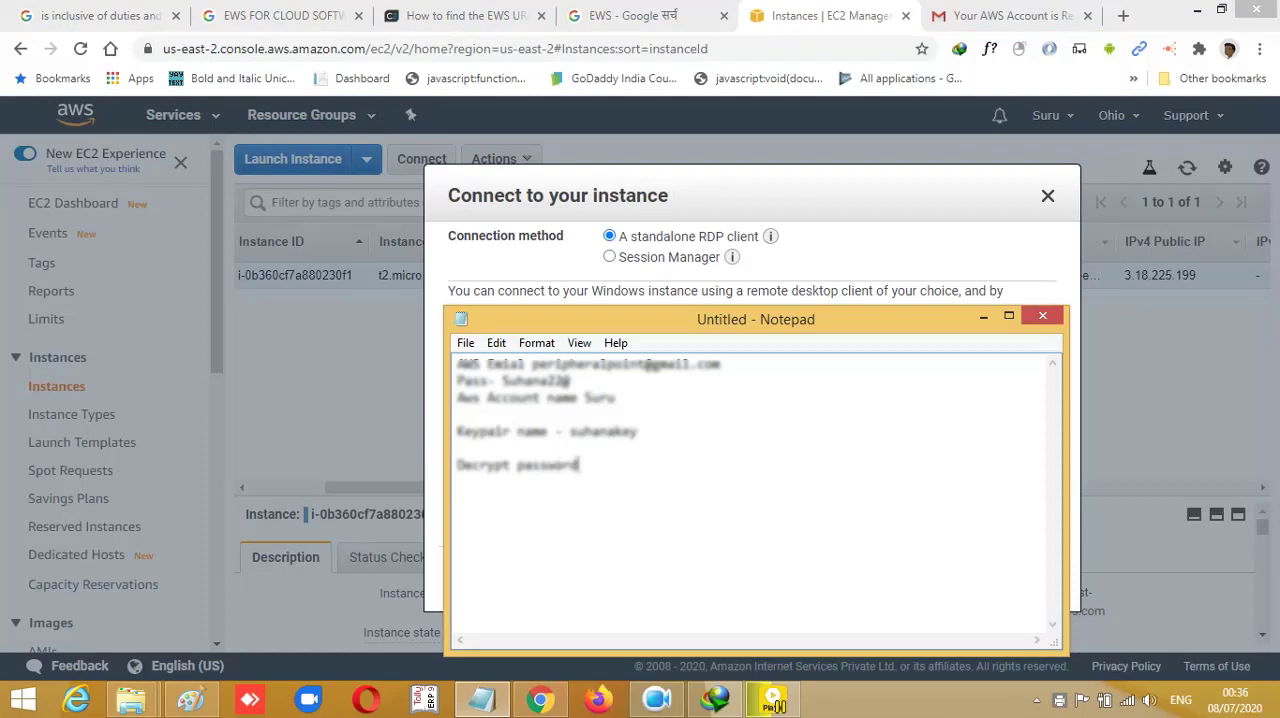
key("ctrl+v")
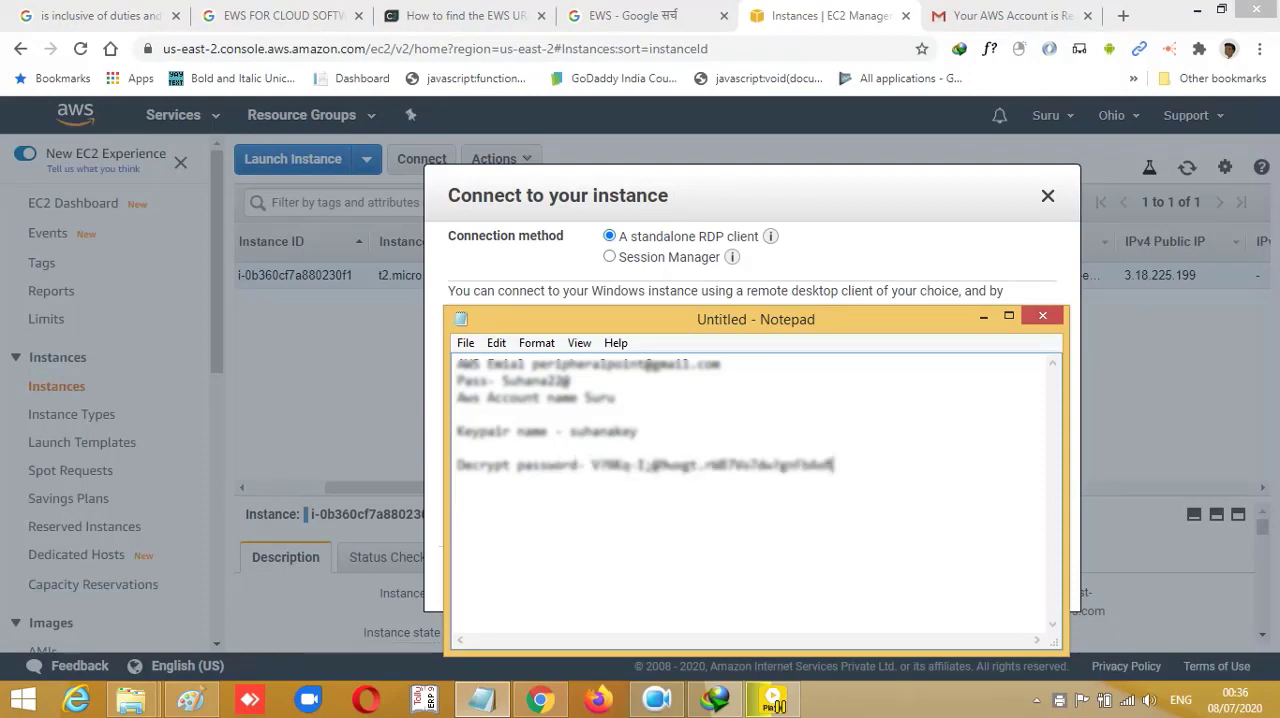
left_click(983, 318)
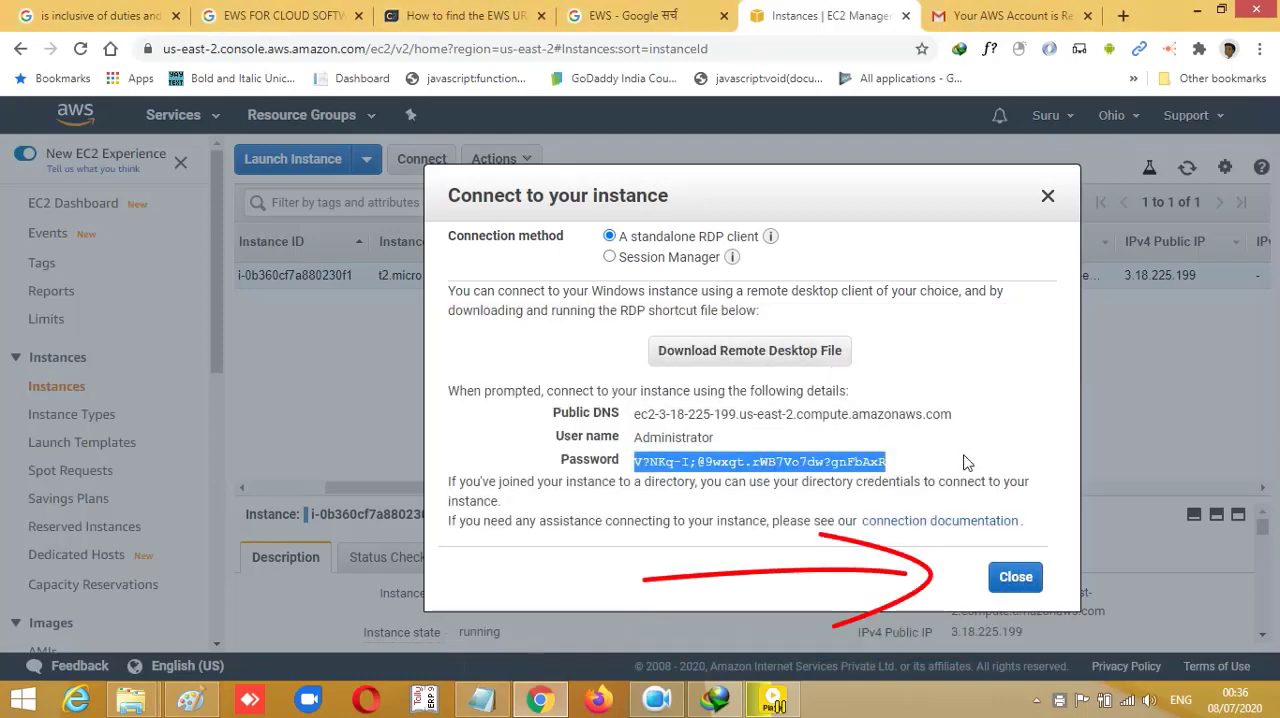
- Download the instance's Remote Desktop file, close the connection details, and open the file to connect despite the unknown publisher
left_click(782, 367)
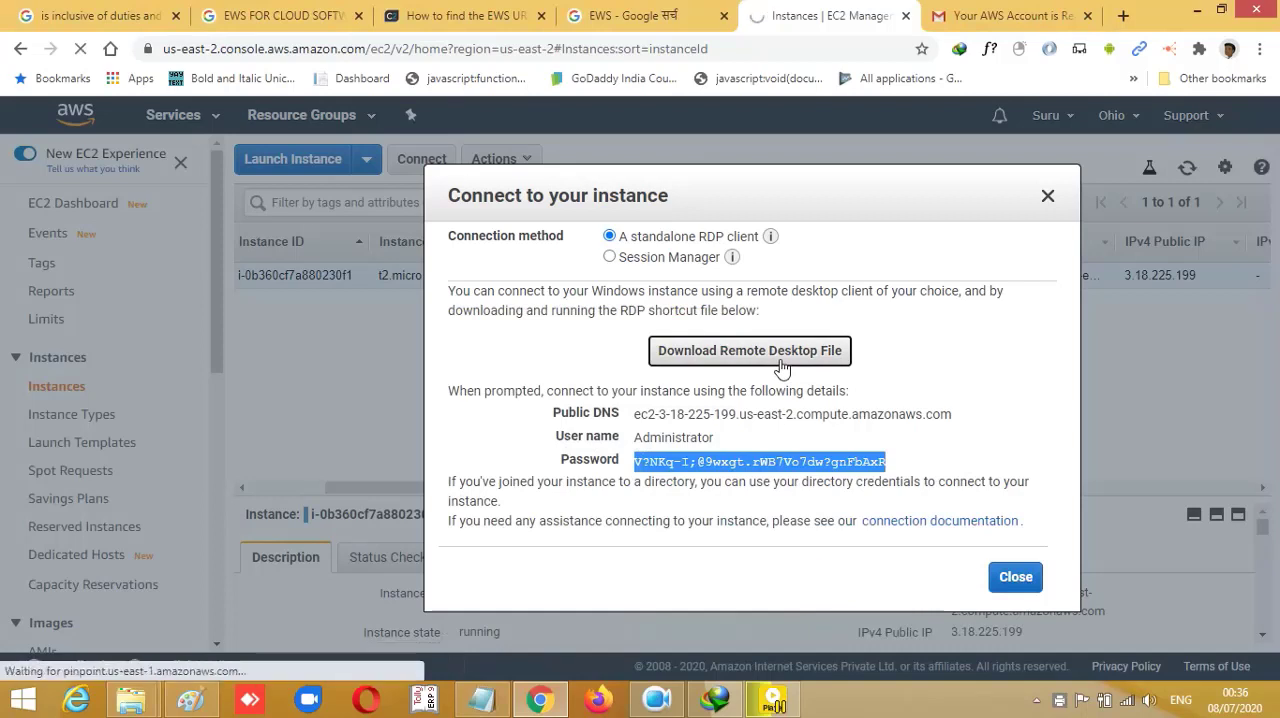
left_click(1015, 578)
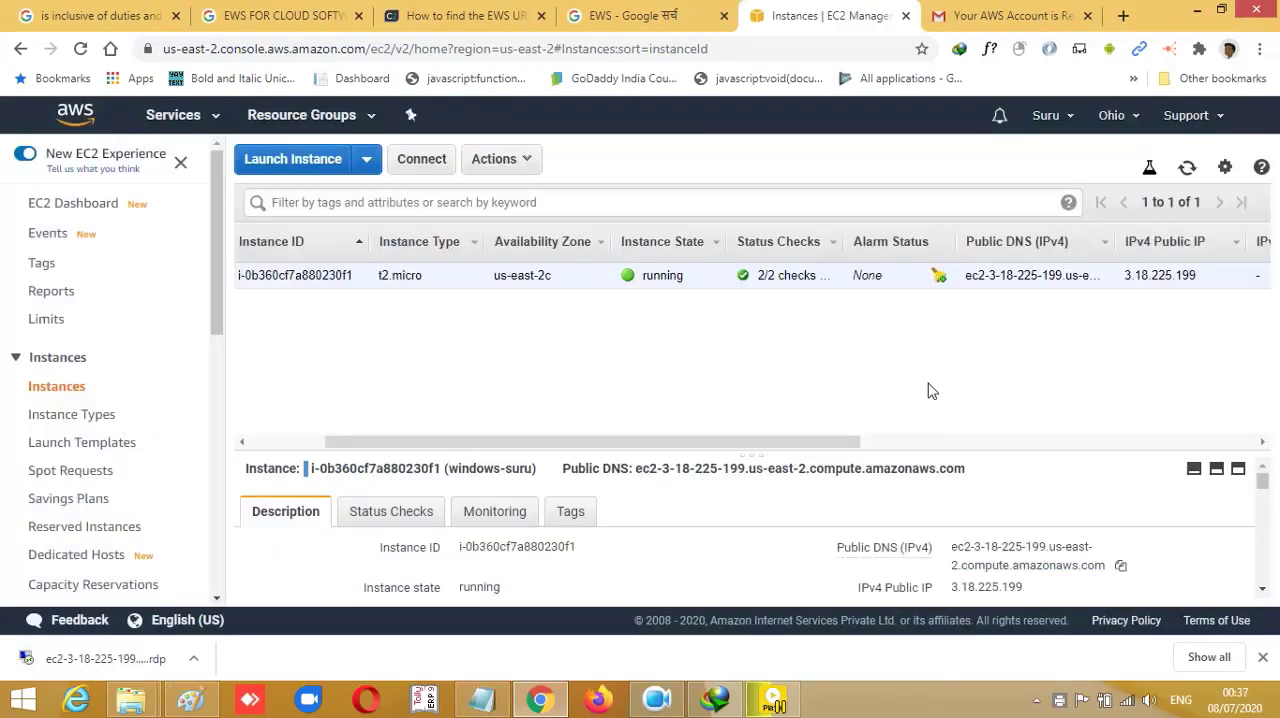
left_click(90, 658)
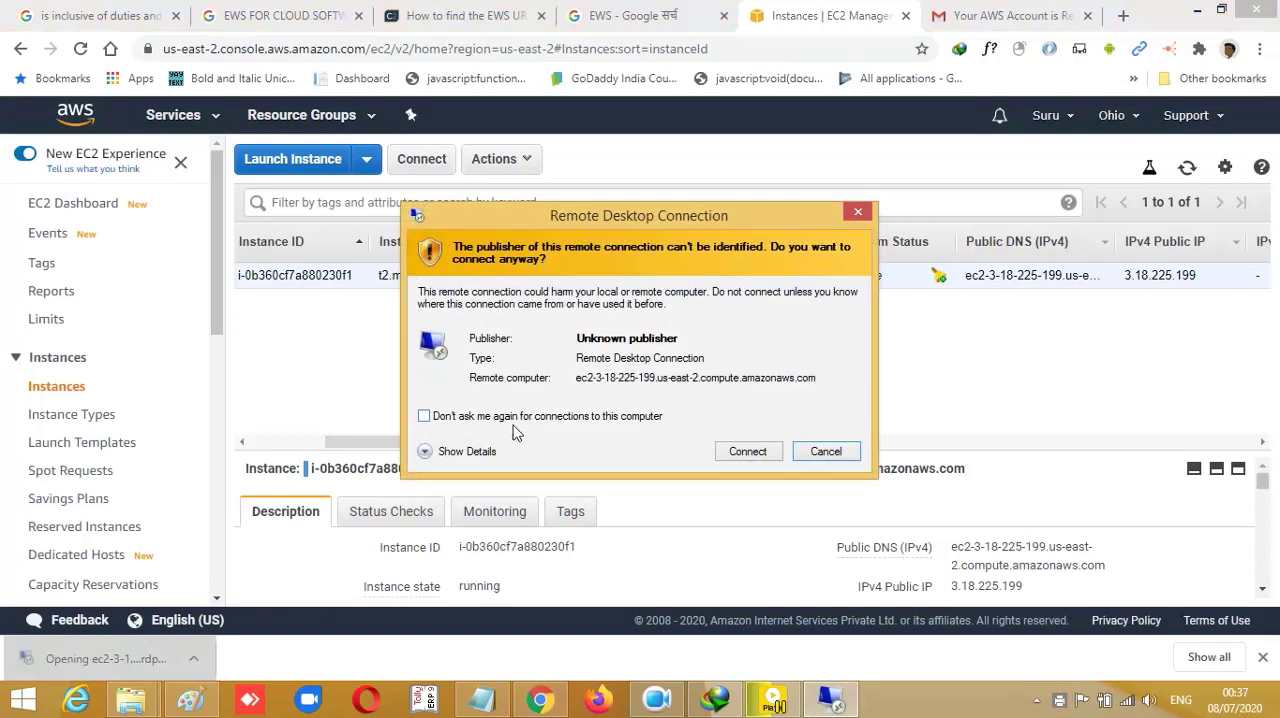
left_click(747, 451)
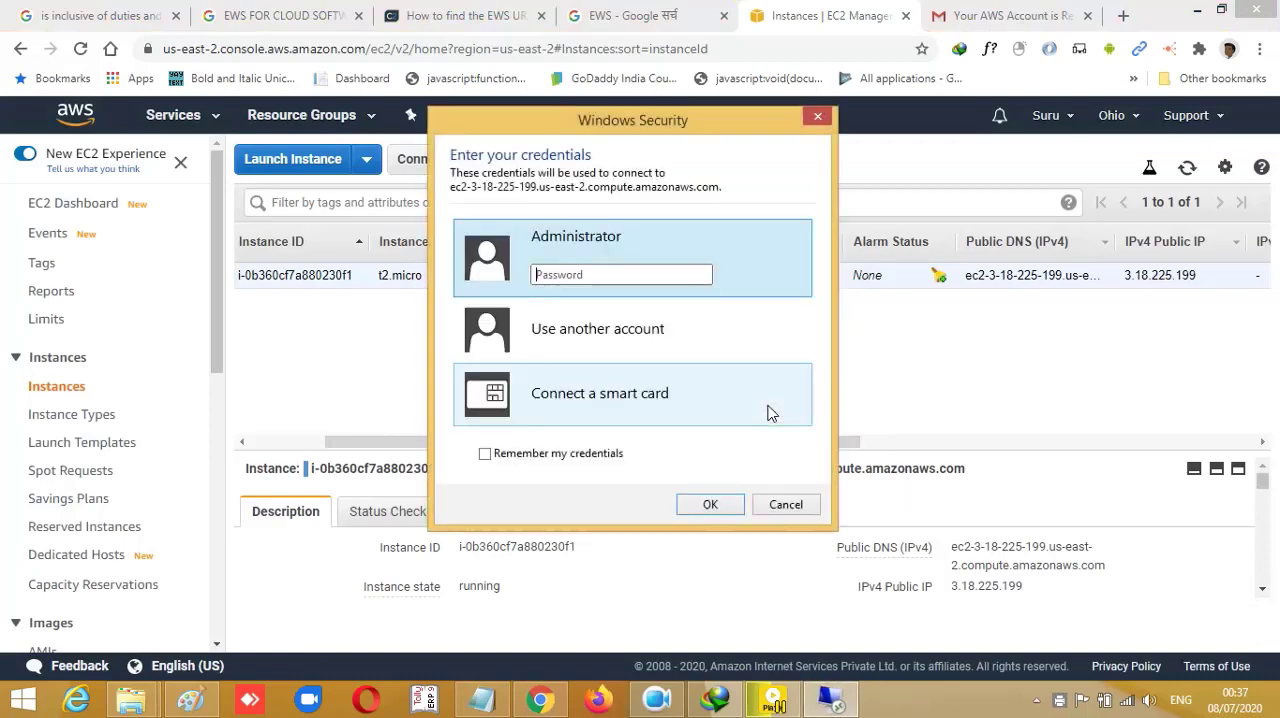
- Sign in as Administrator with the decrypted password copied from the Notepad notes, and accept the unverified remote computer's certificate
left_click(624, 275)
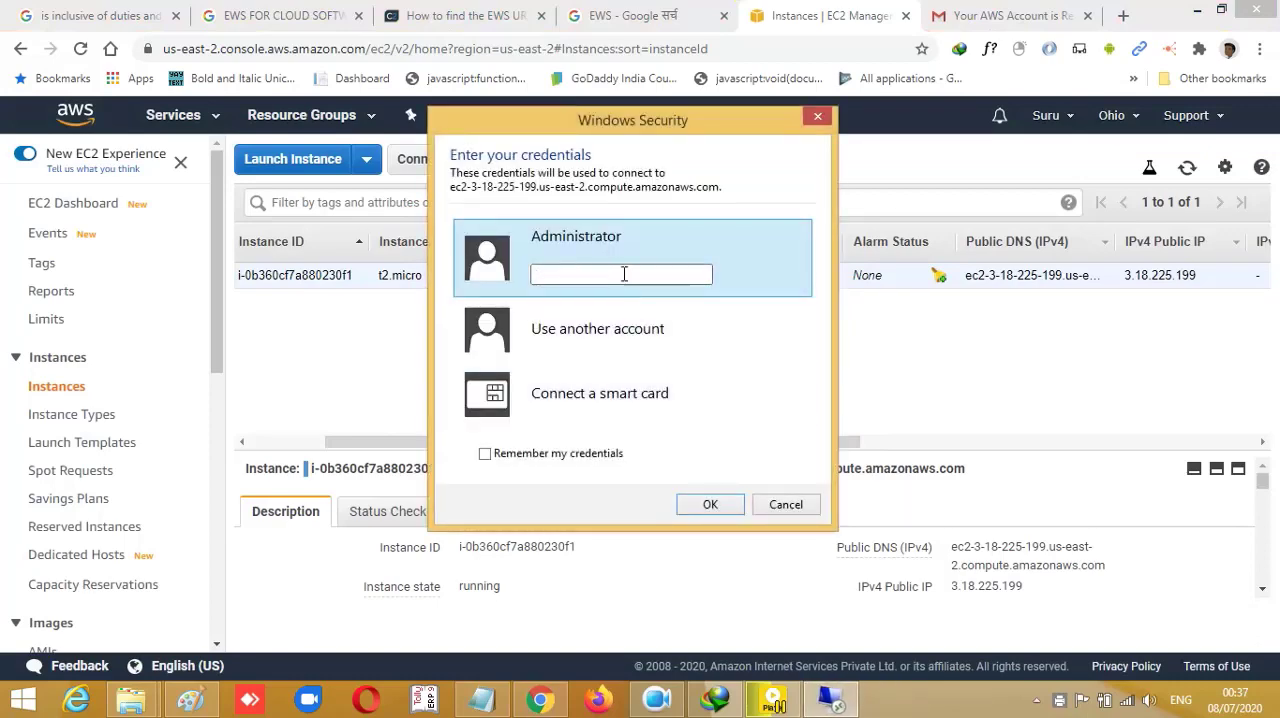
left_click(488, 703)
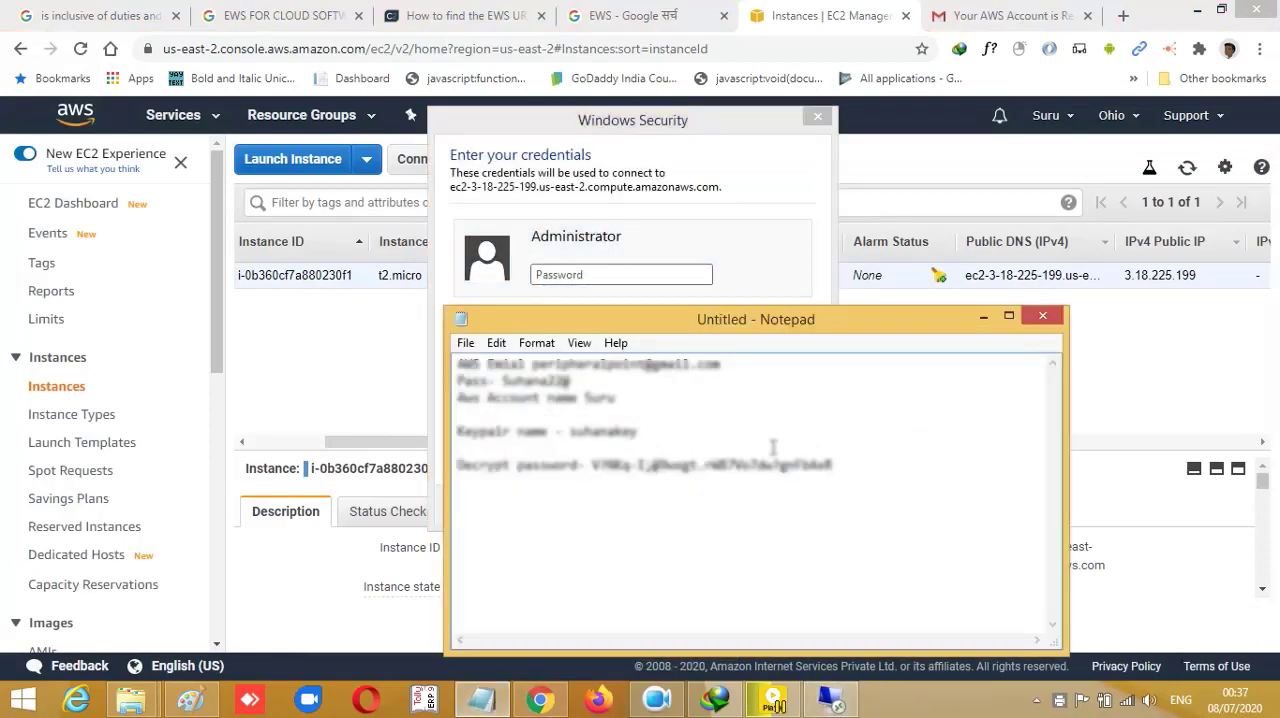
left_click_drag(834, 465, 592, 466)
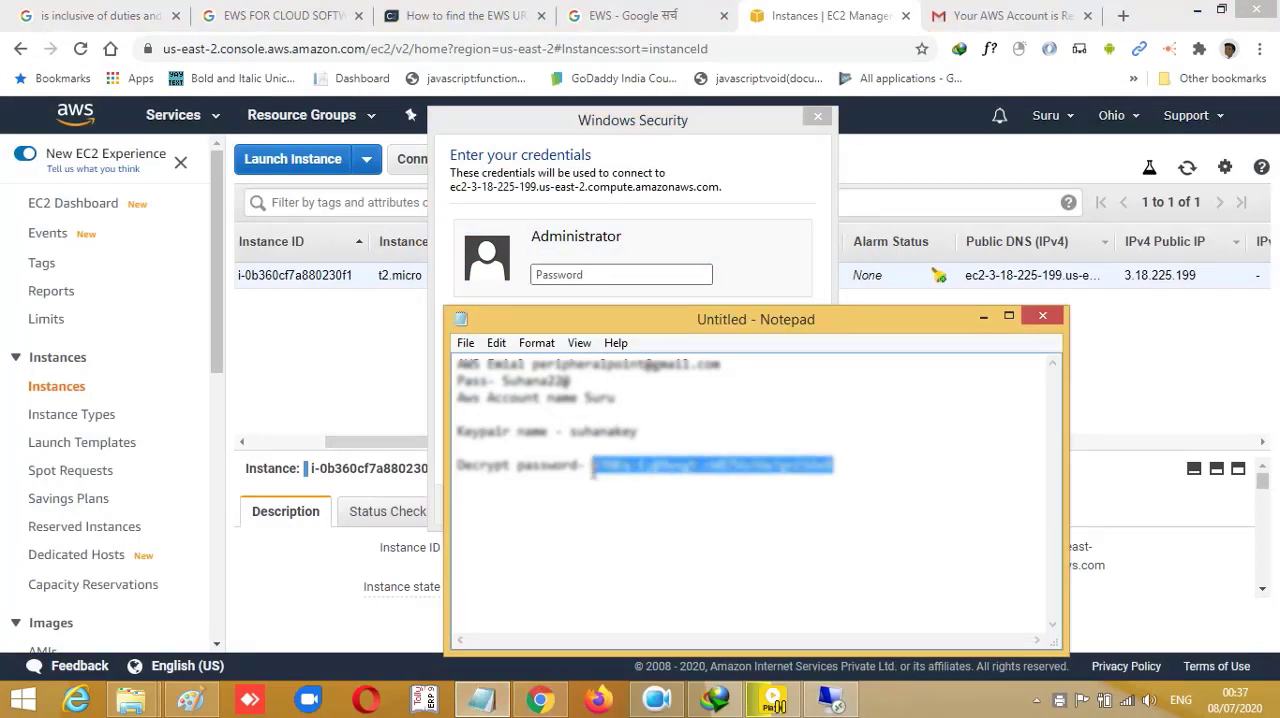
left_click(588, 274)
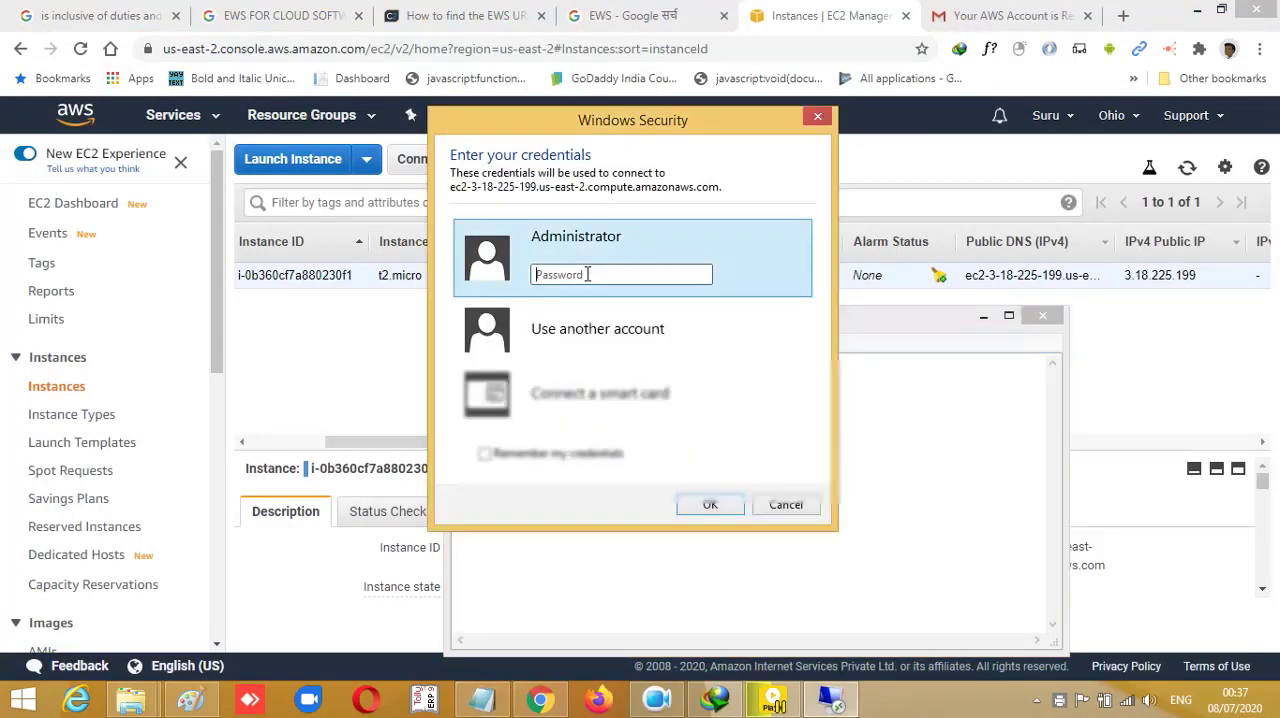
key("ctrl+v")
left_click(708, 506)
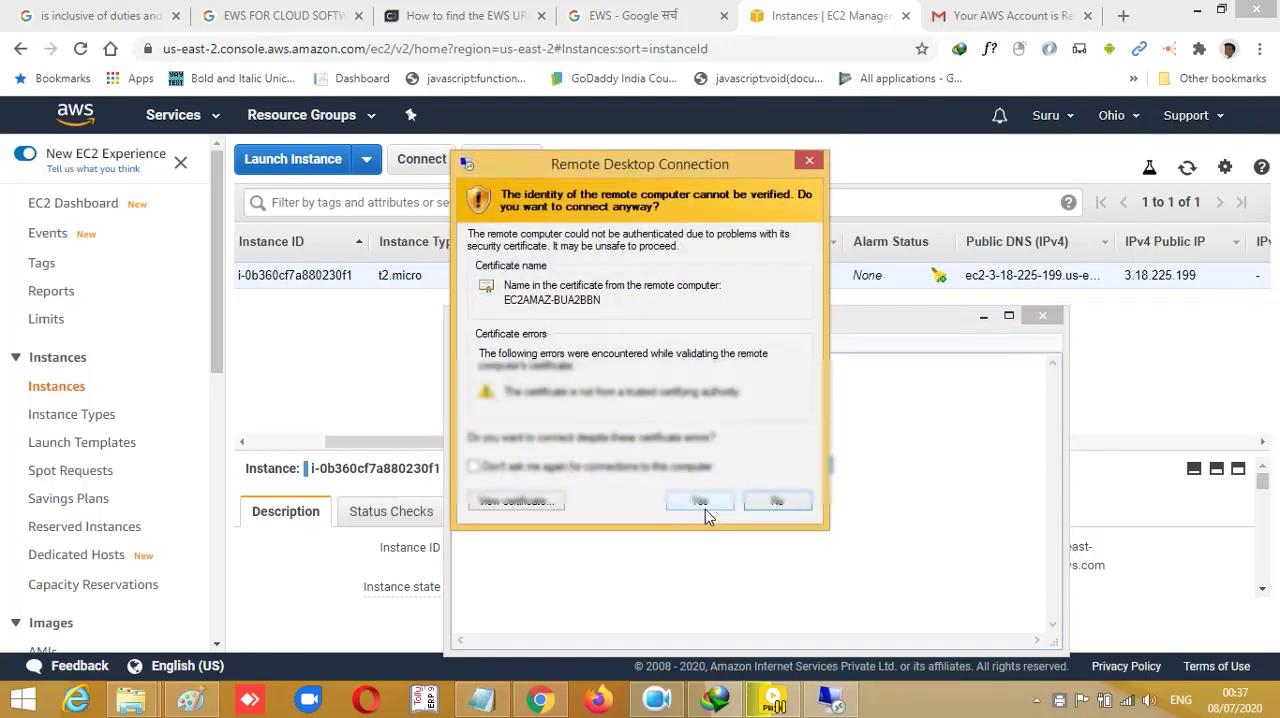
left_click(703, 505)
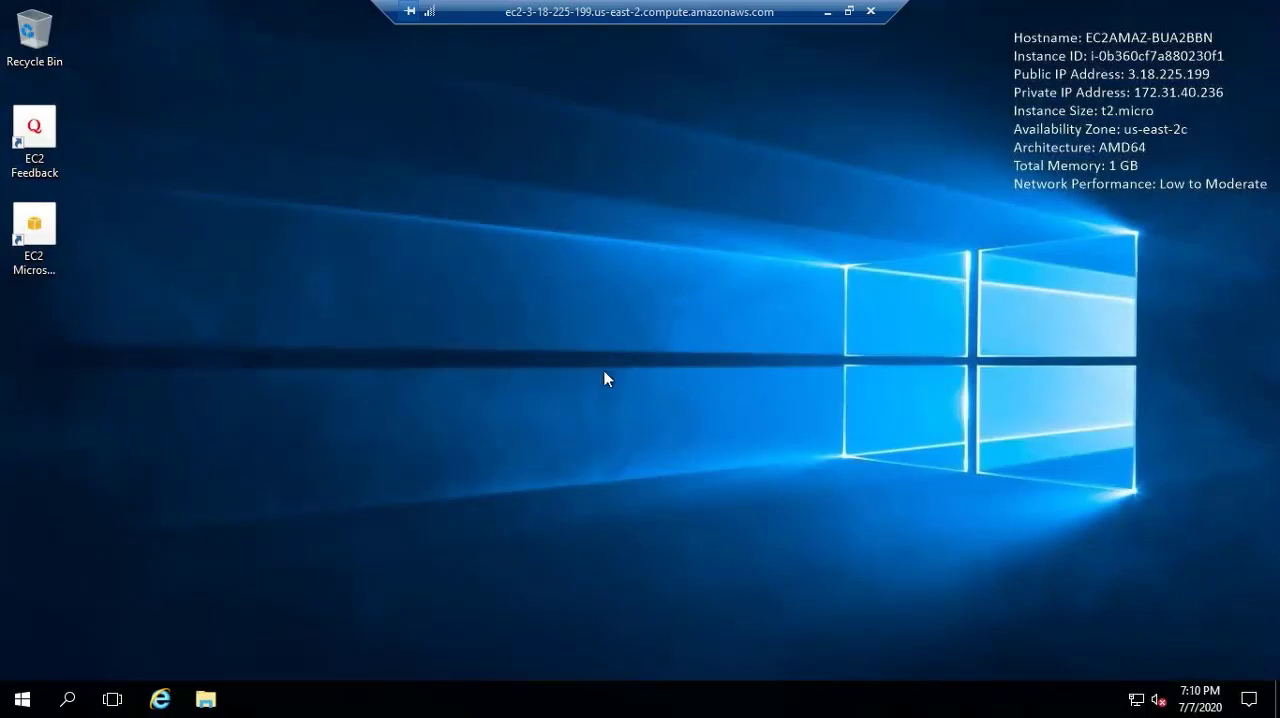
- Open Internet Explorer in the remote Windows session and maximize its window
left_click(67, 700)
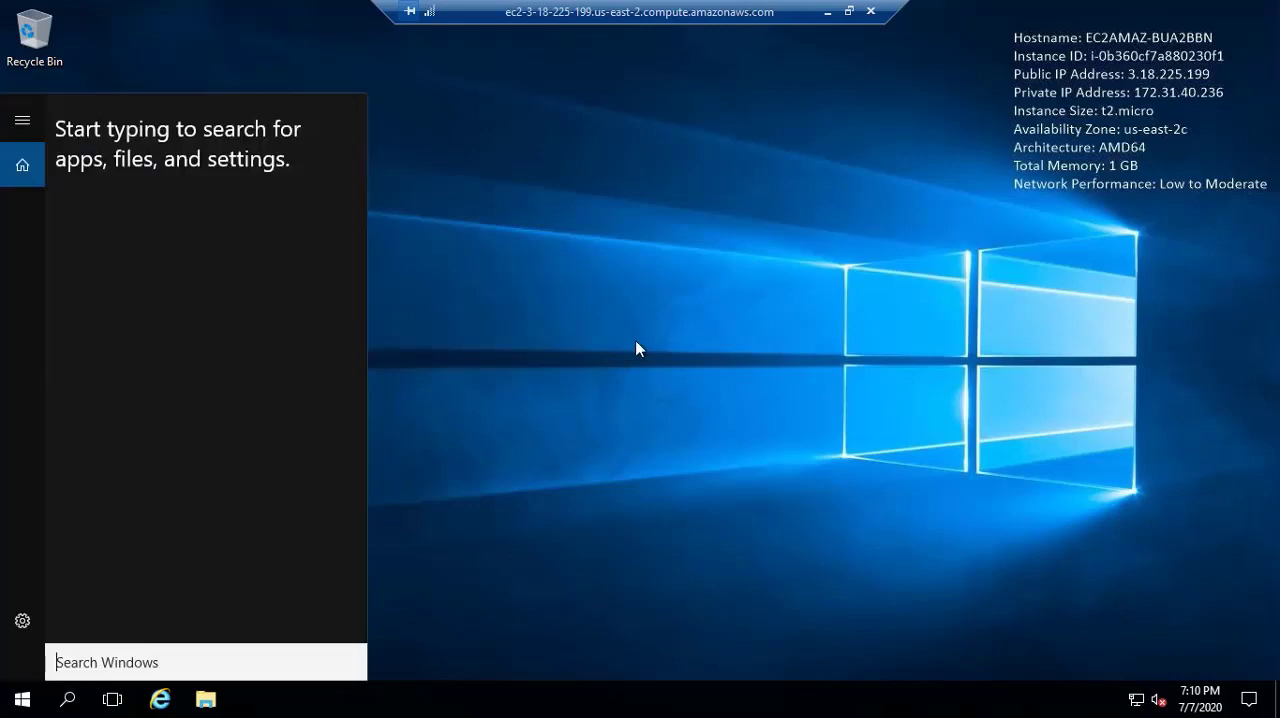
left_click(424, 569)
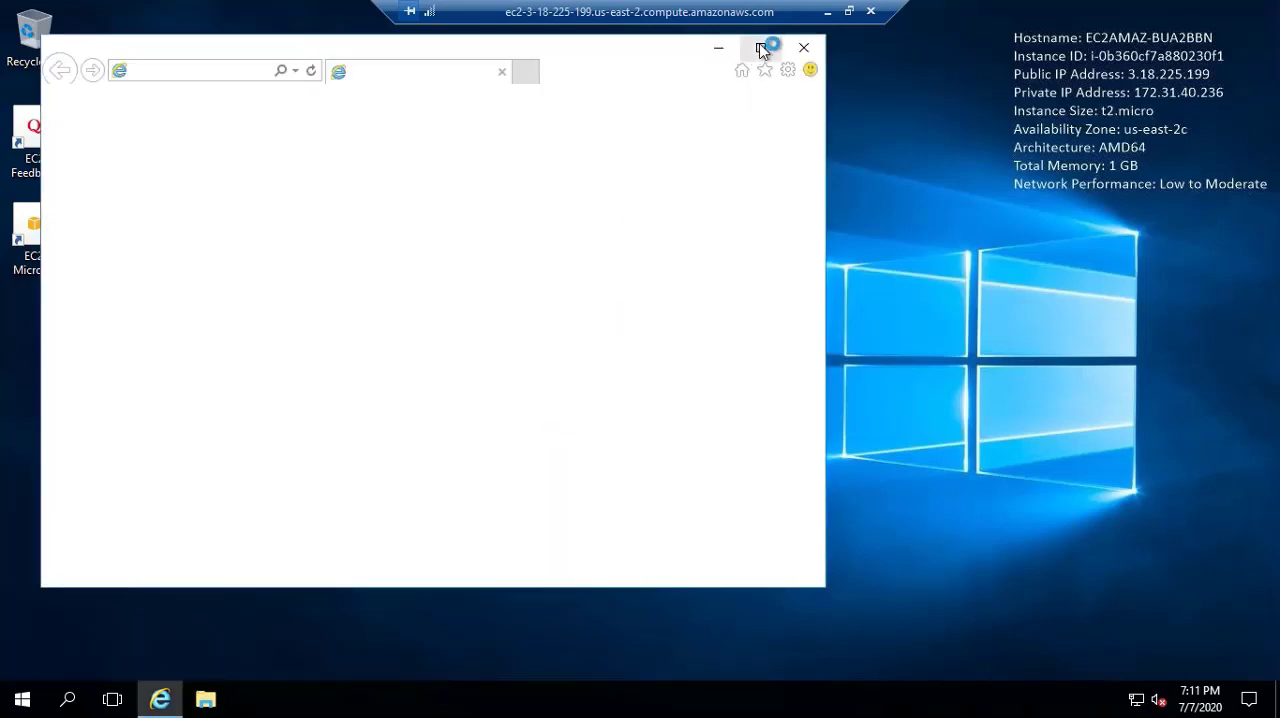
left_click(761, 48)
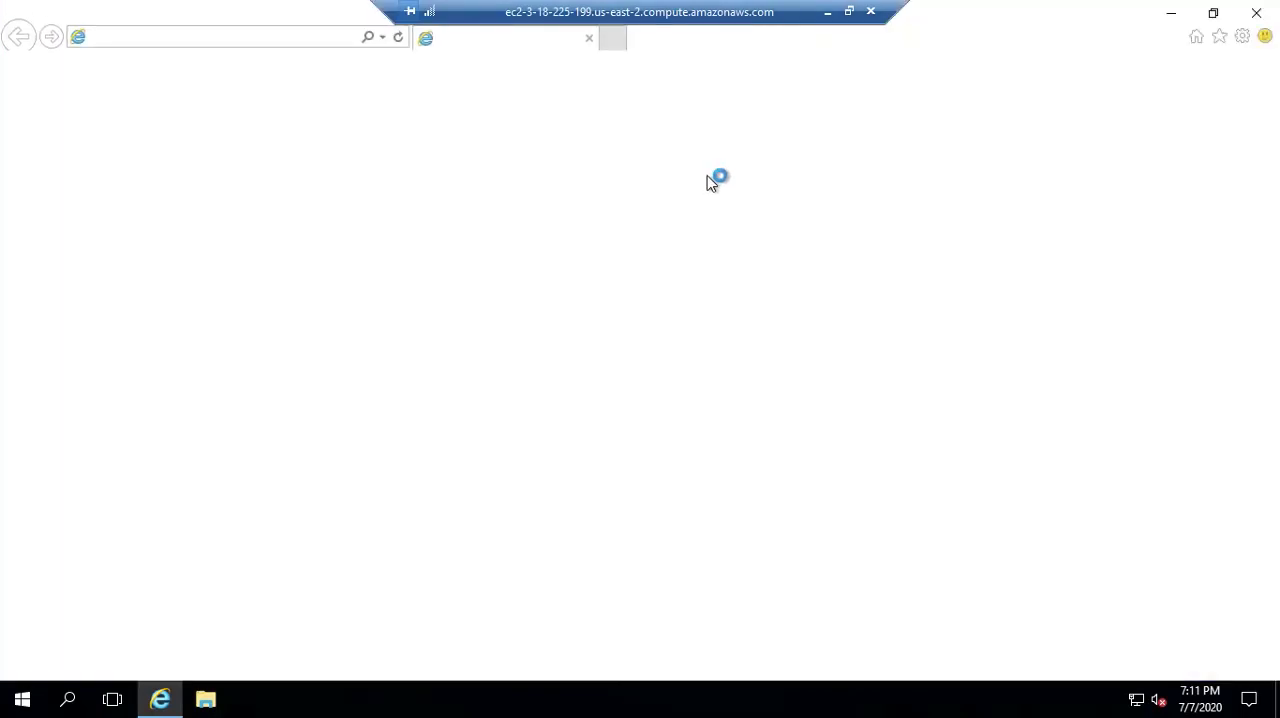
left_click(247, 40)
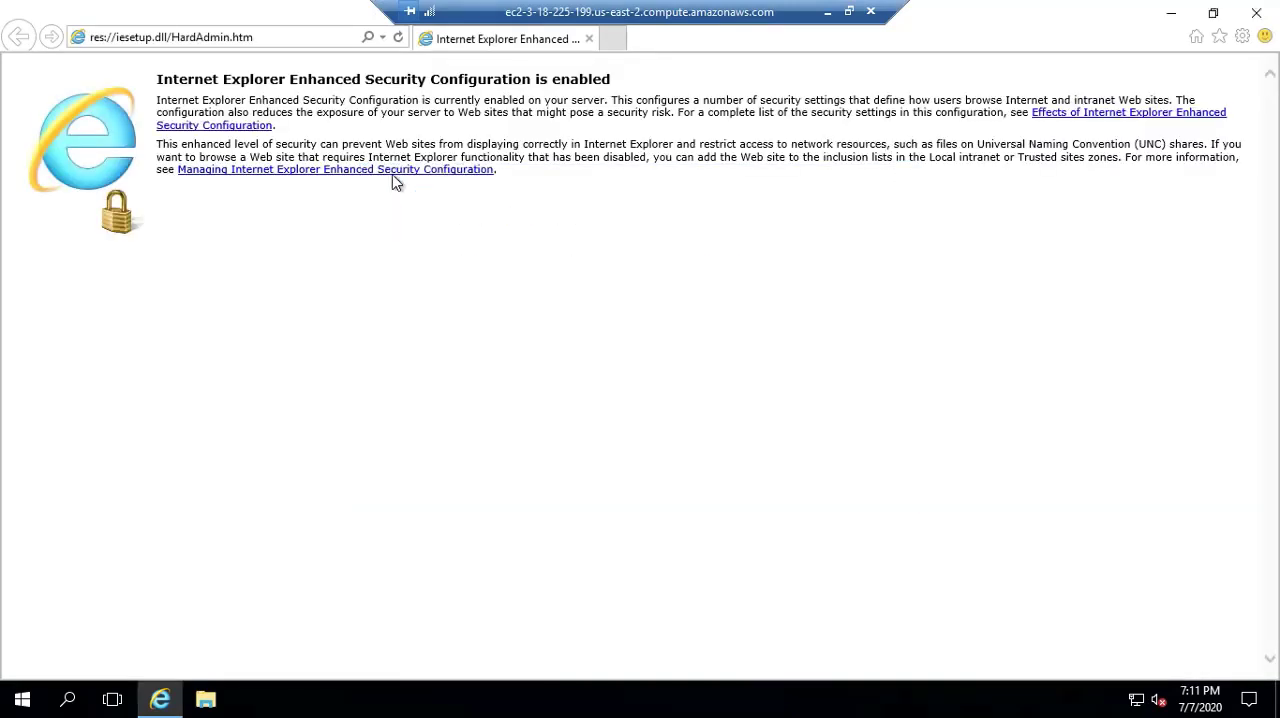
left_click(270, 38)
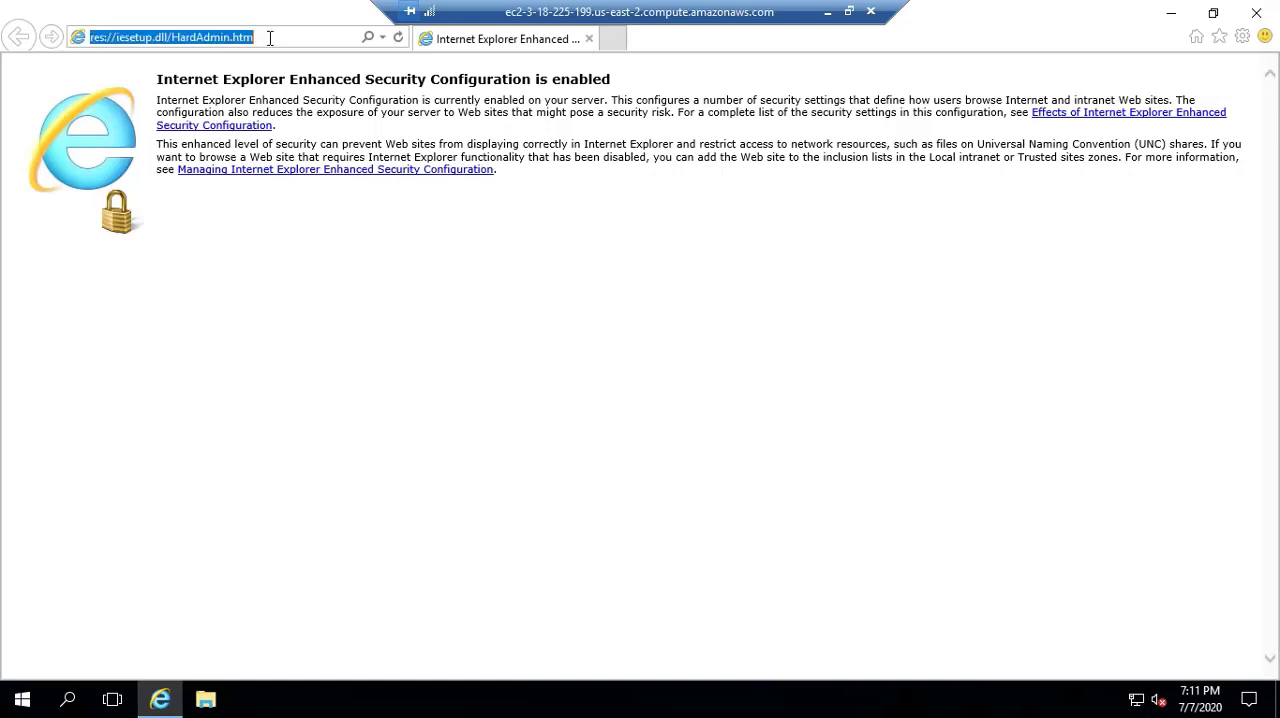
type("oogle")
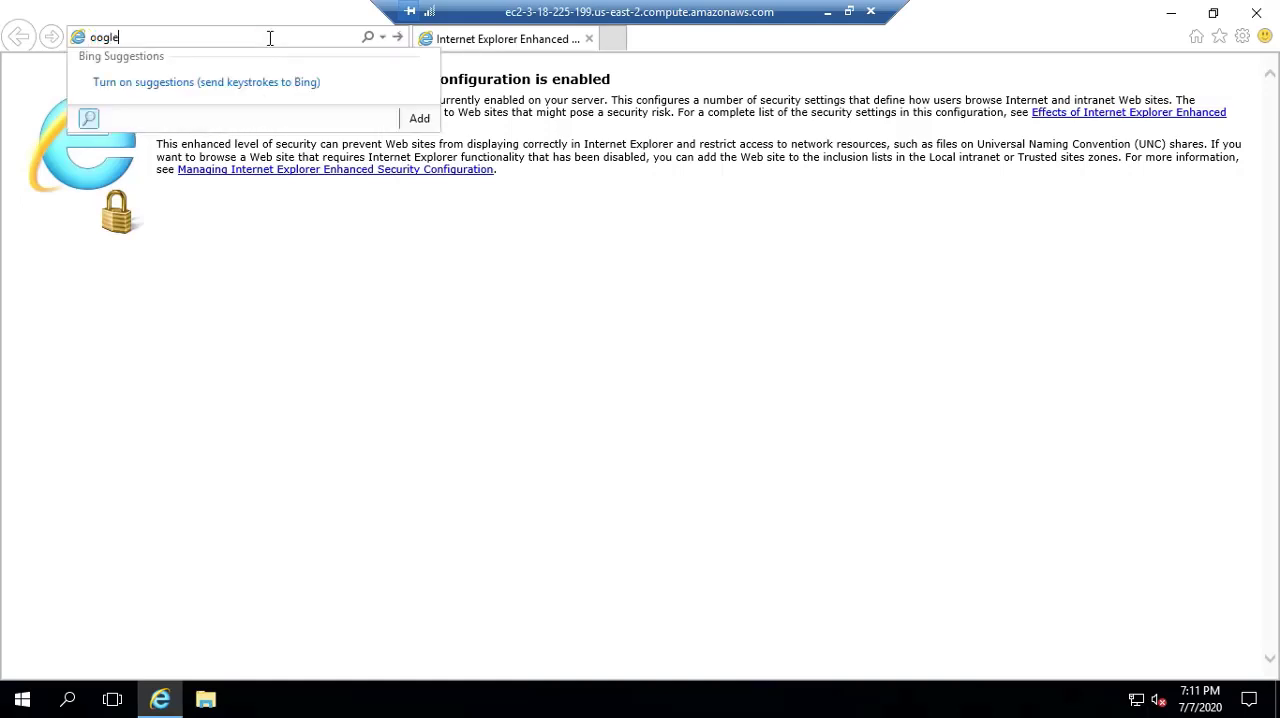
key("BackSpace")
key("BackSpace")
key("BackSpace")
key("BackSpace")
key("BackSpace")
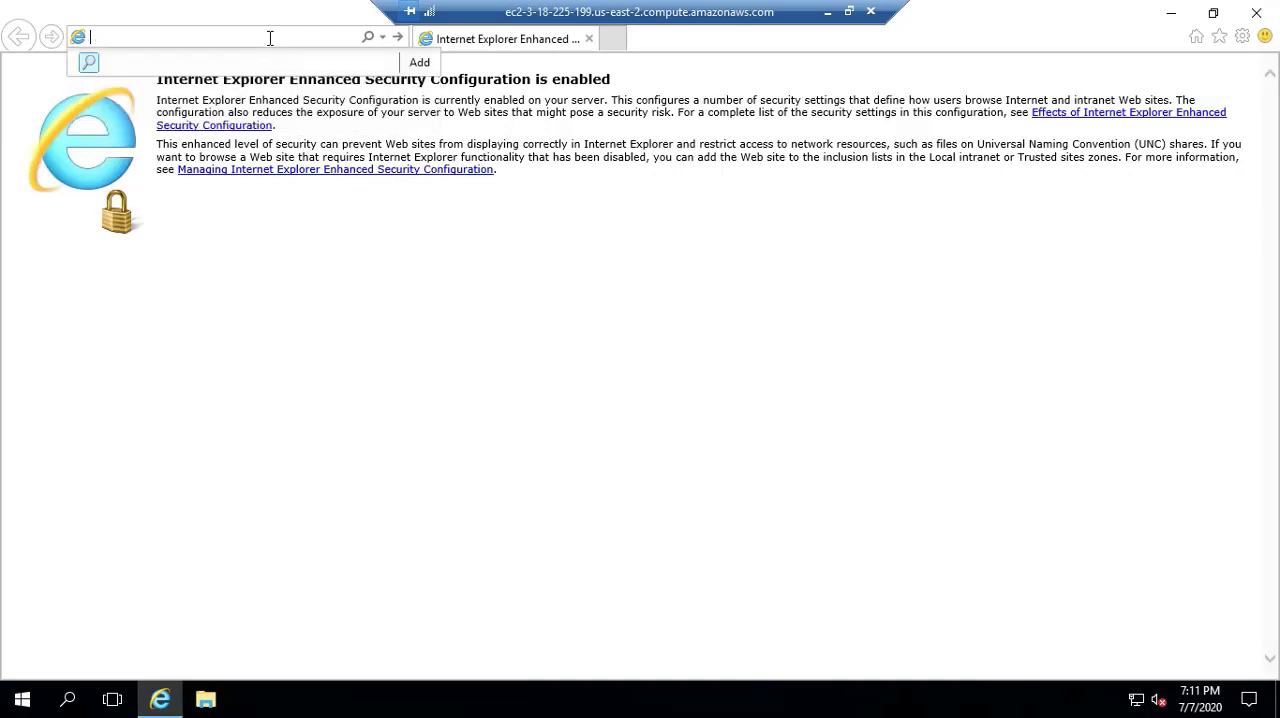
type("google")
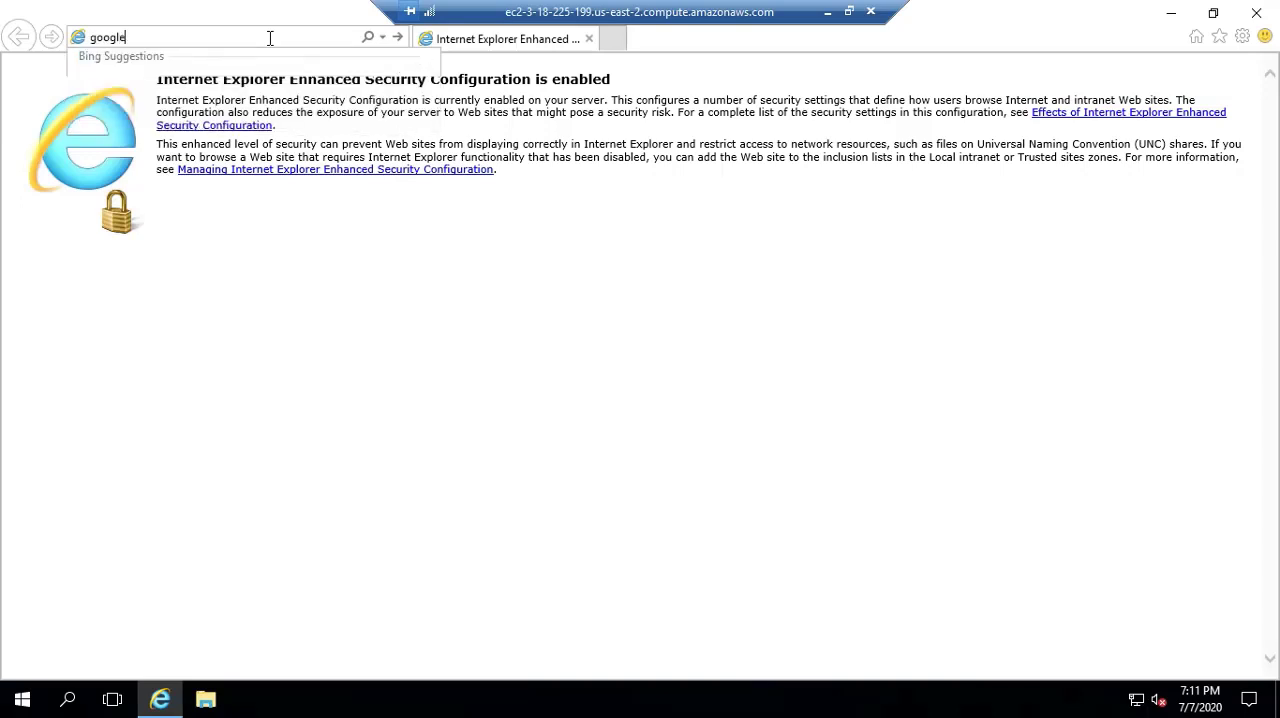
key("ctrl+Return")
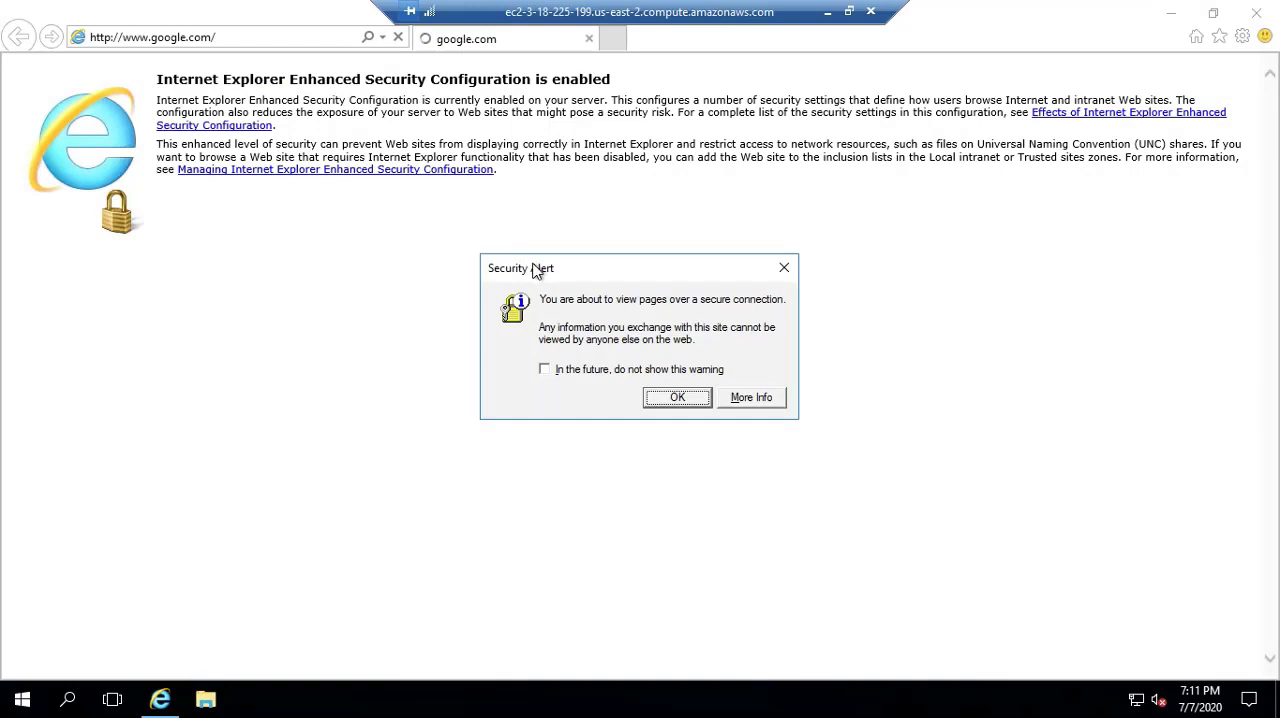
left_click(672, 397)
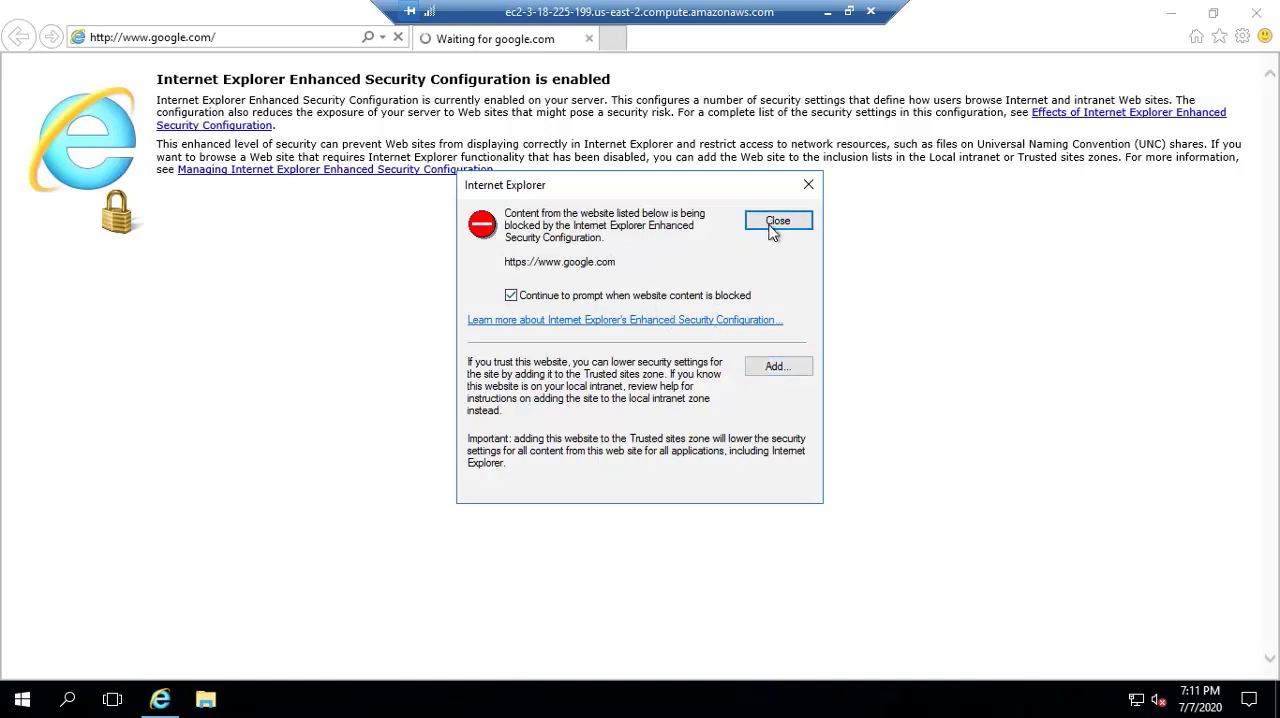
left_click(776, 368)
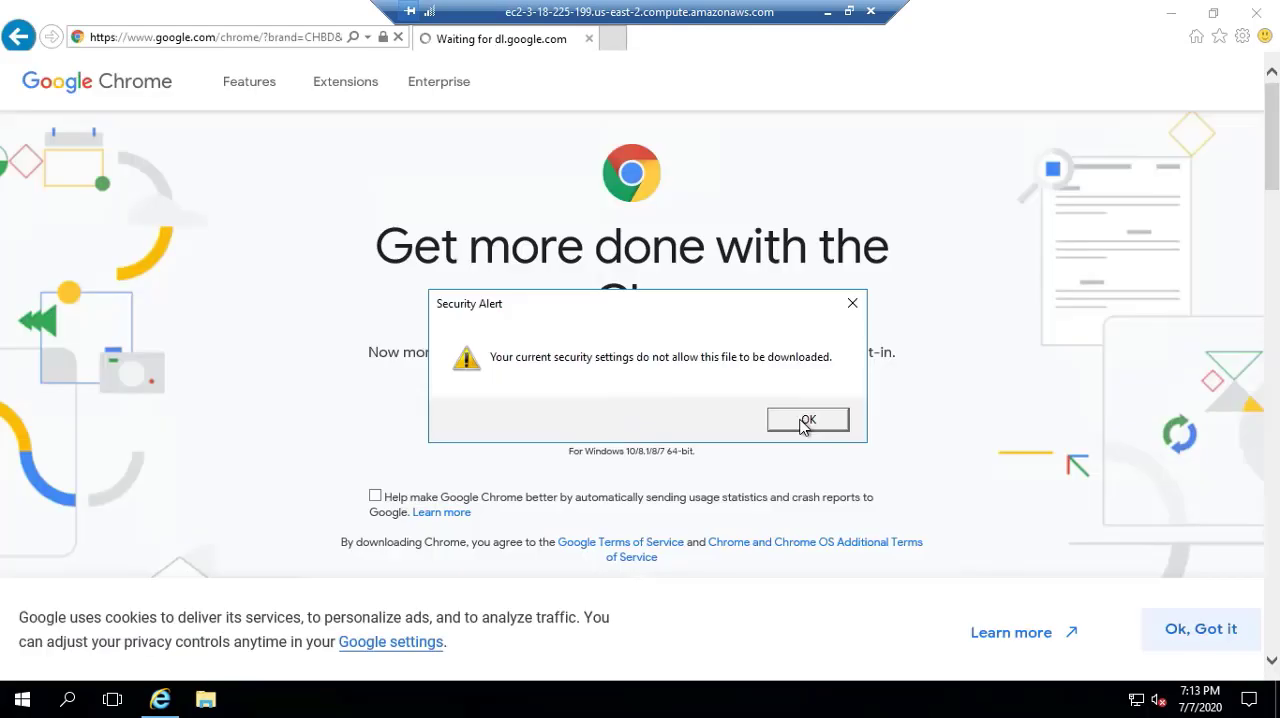
- Dismiss the blocked-download alert, retry the Google Chrome download, and accept the page's cookie notice
left_click(806, 421)
left_click(700, 425)
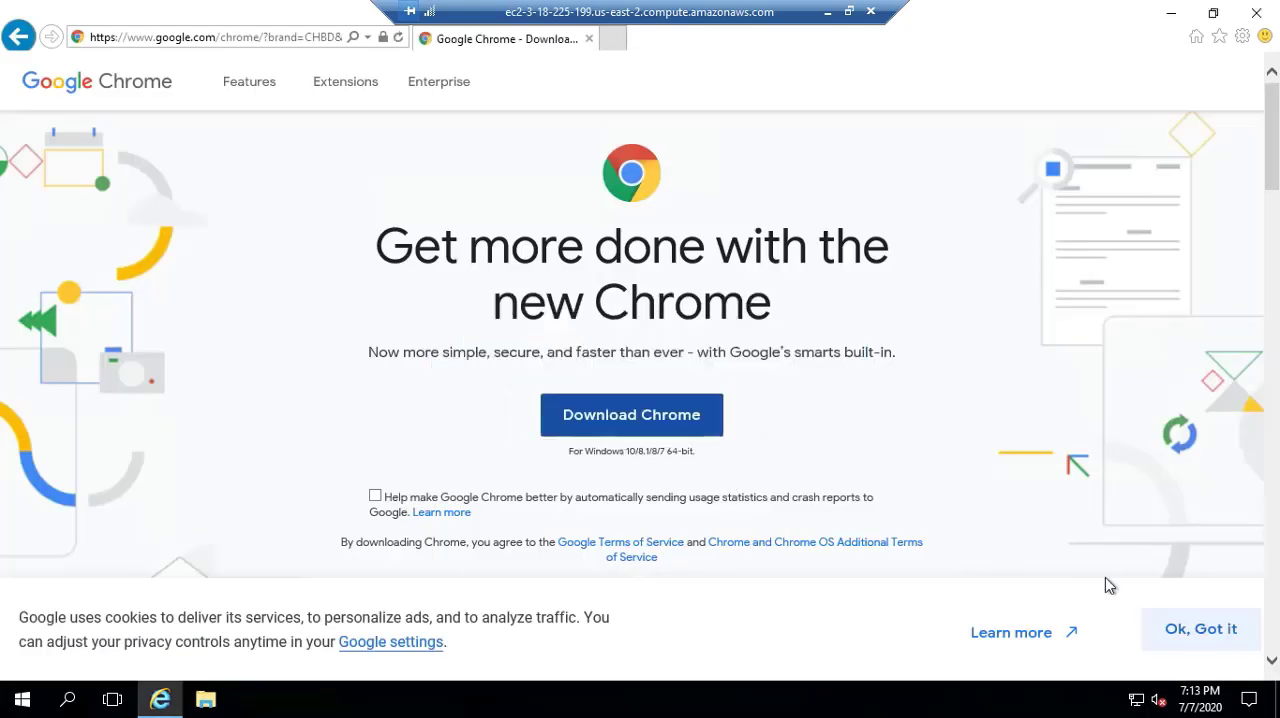
left_click(1160, 629)
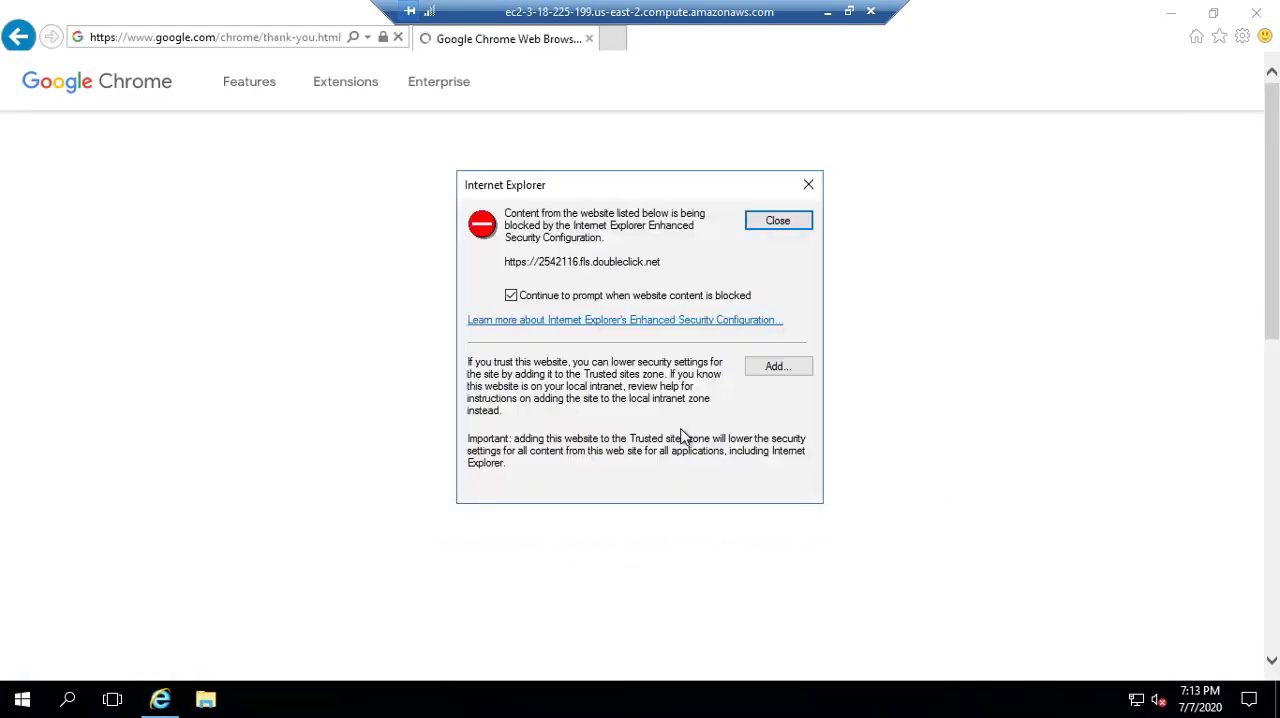
left_click(778, 370)
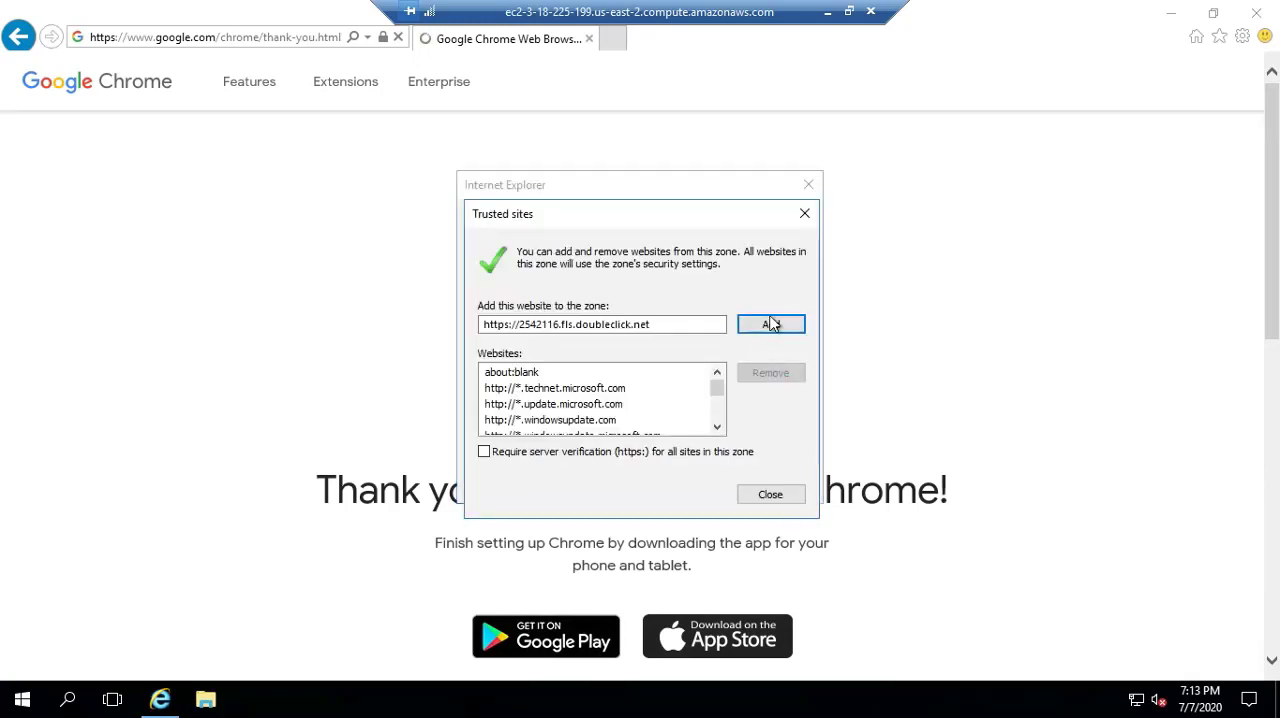
left_click(767, 327)
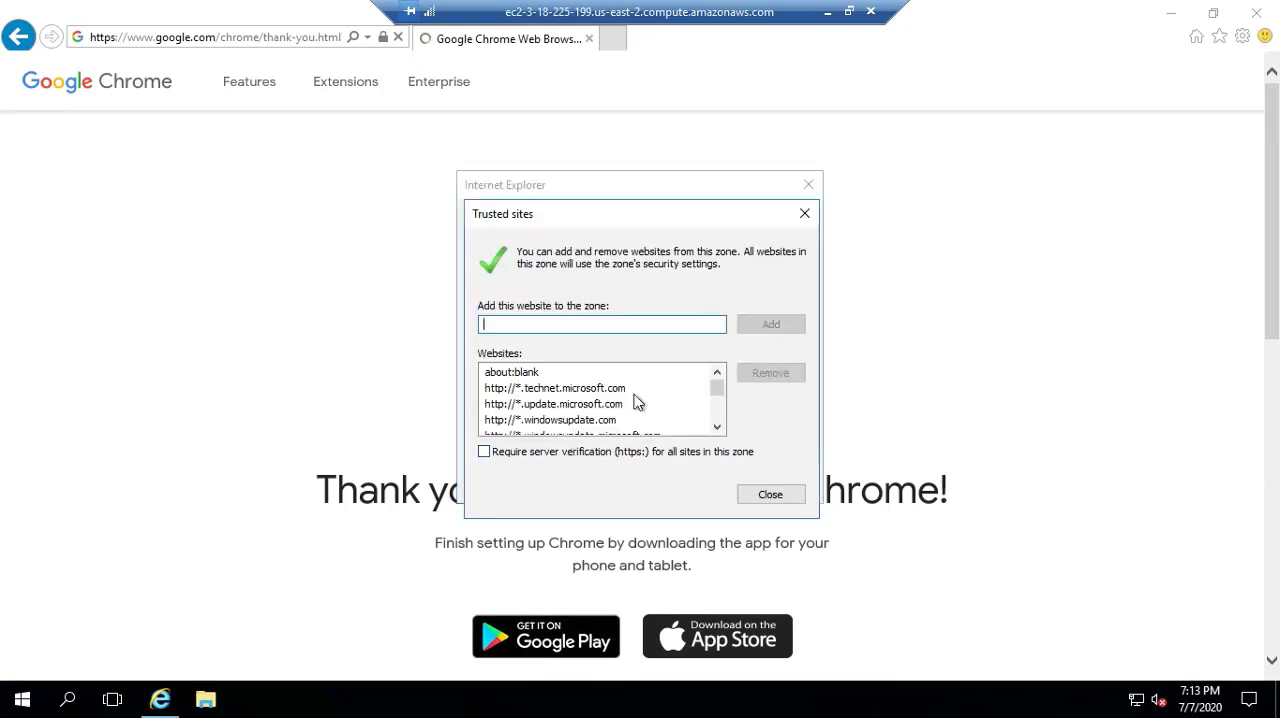
left_click(771, 494)
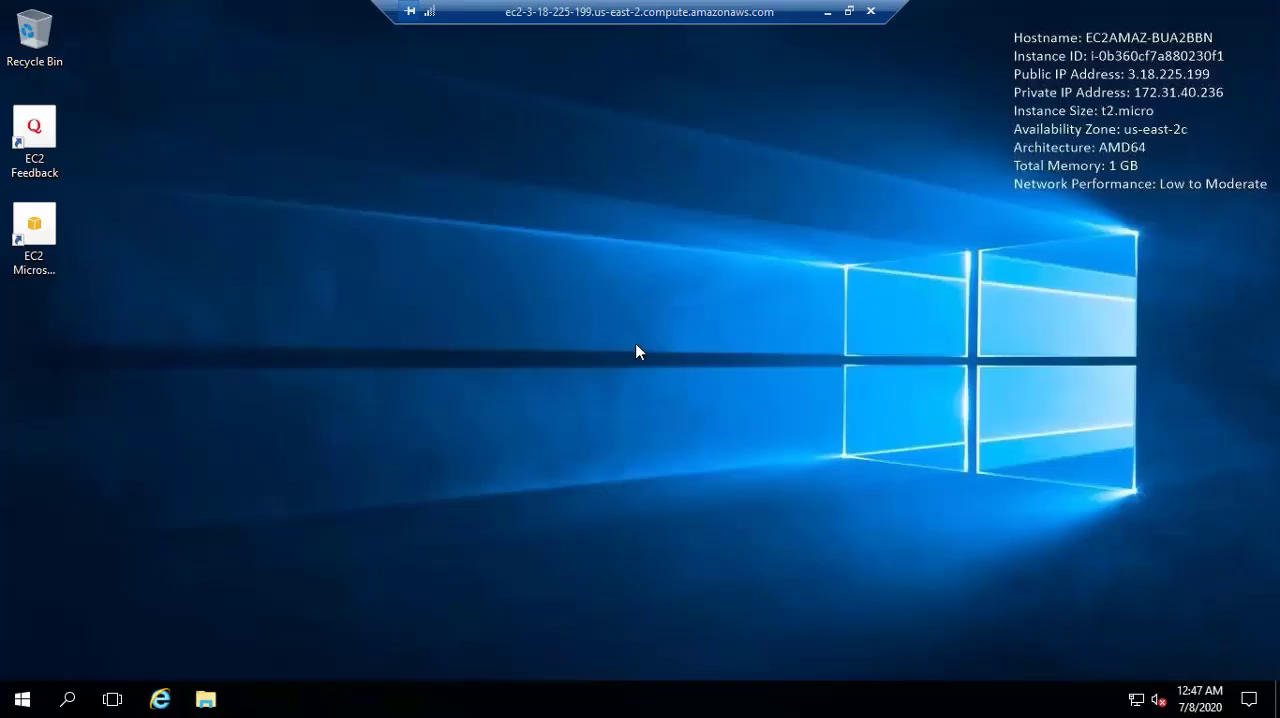
- Open Internet Explorer on the remote desktop, go to tallysolutions.com, and accept the secure-connection alert with future warnings turned off
left_click(160, 699)
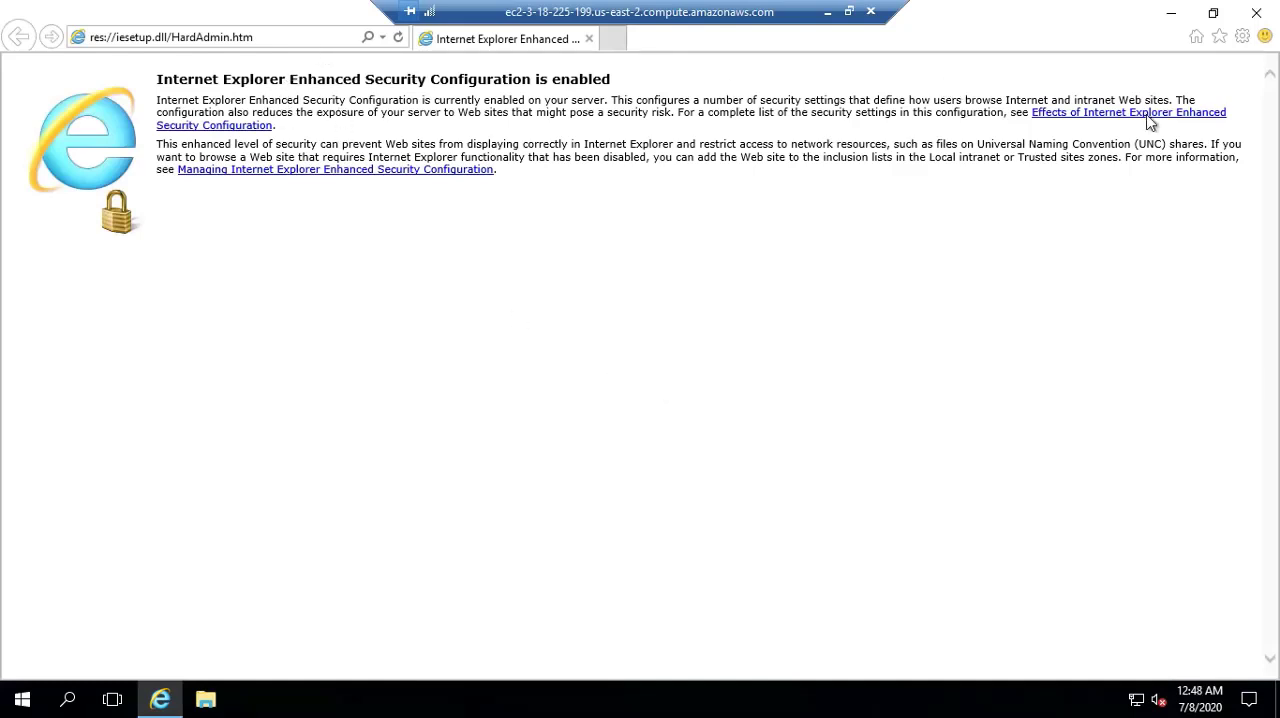
left_click(331, 38)
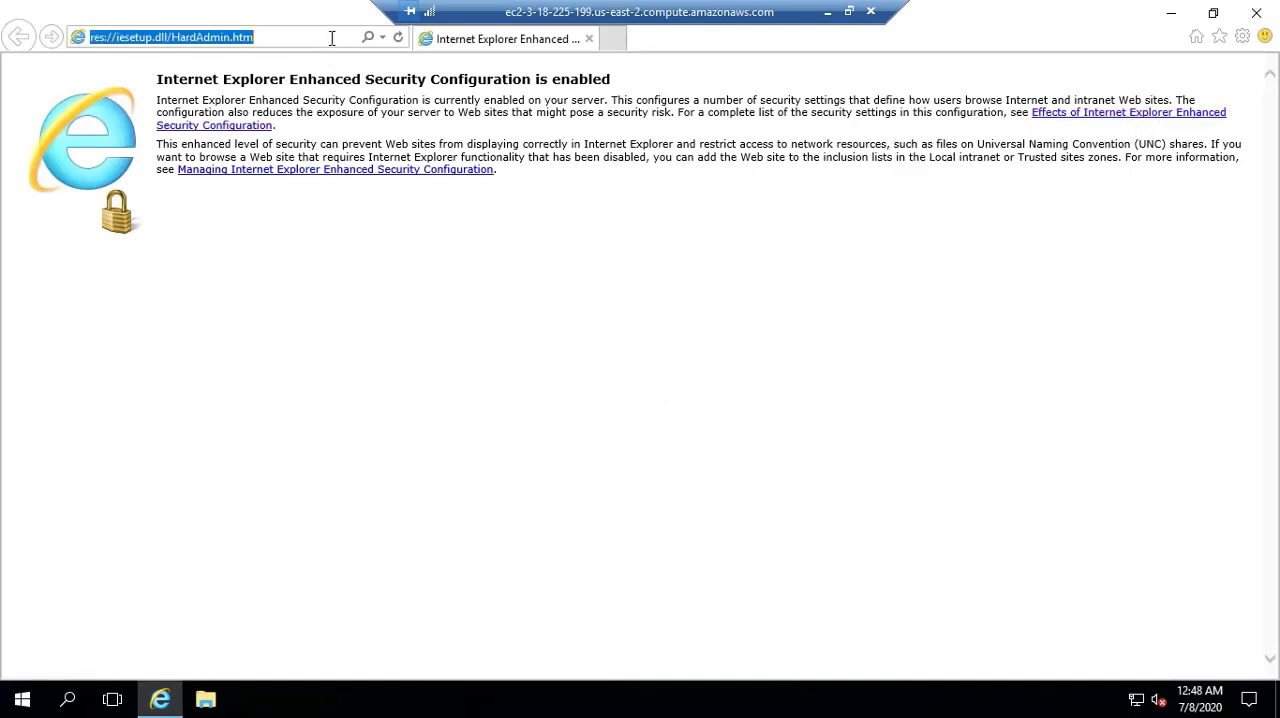
type("tall")
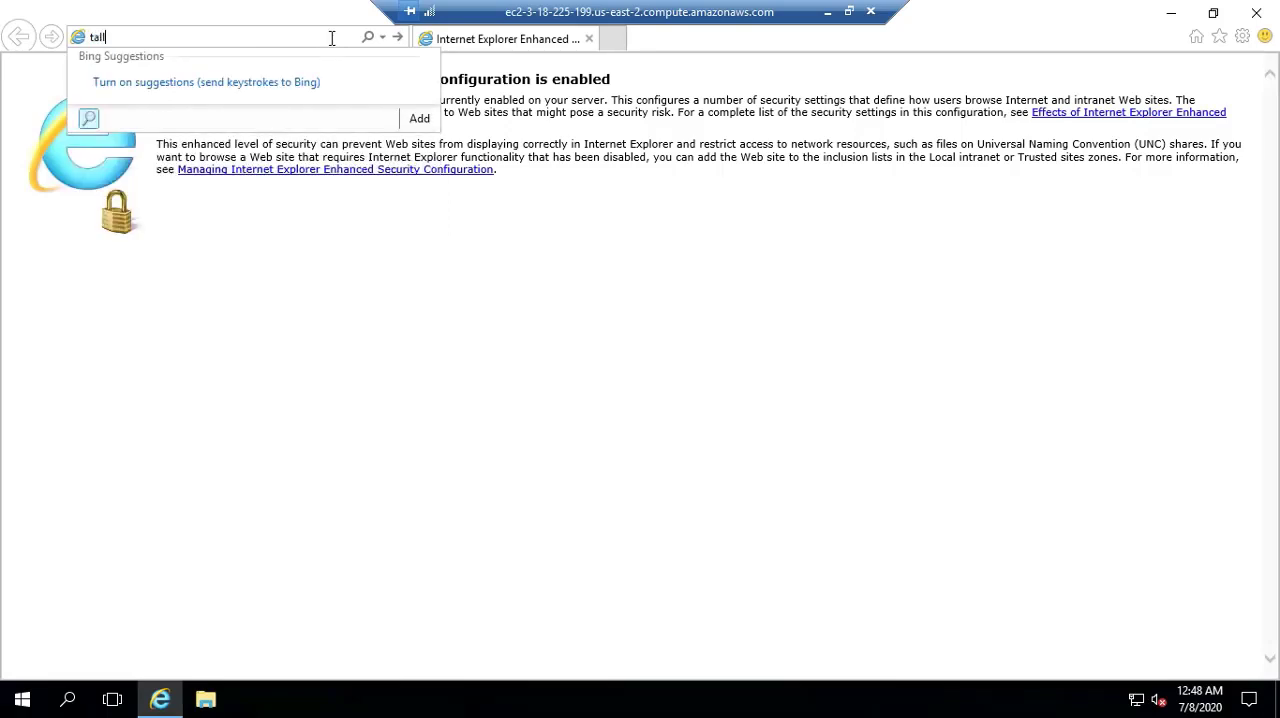
type("ysolutions.com")
key("Return")
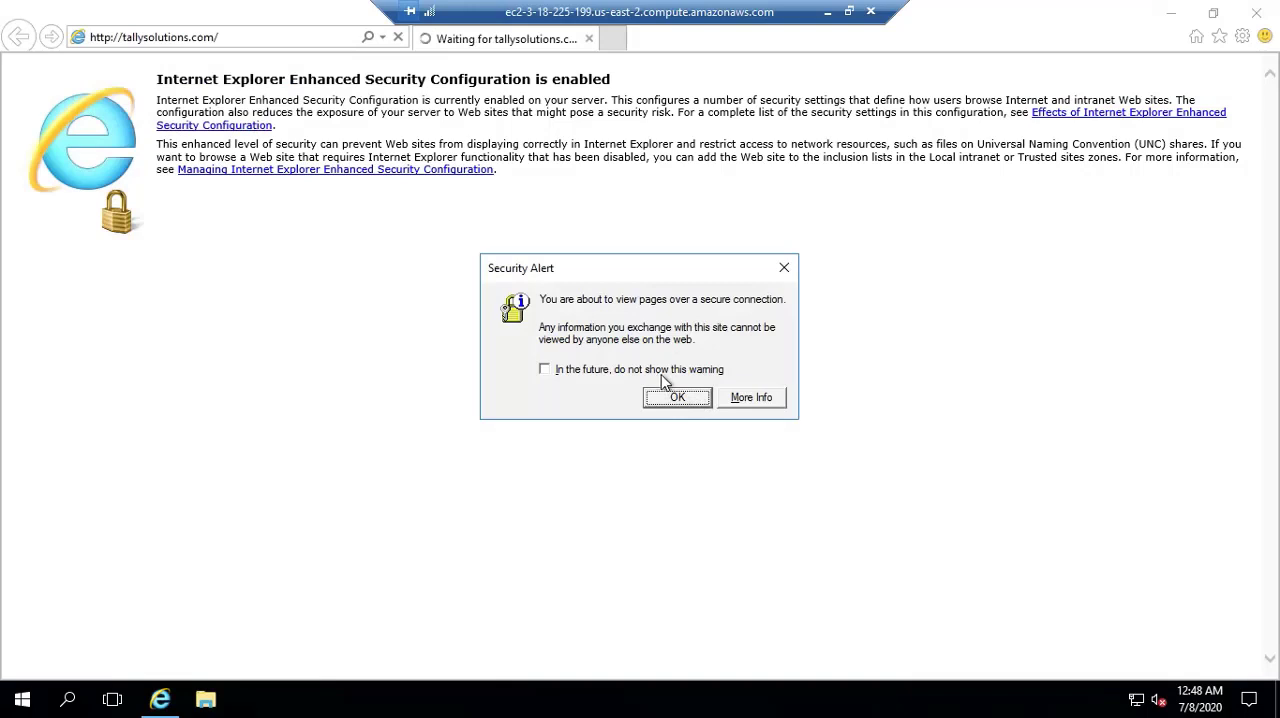
left_click(660, 372)
left_click(677, 397)
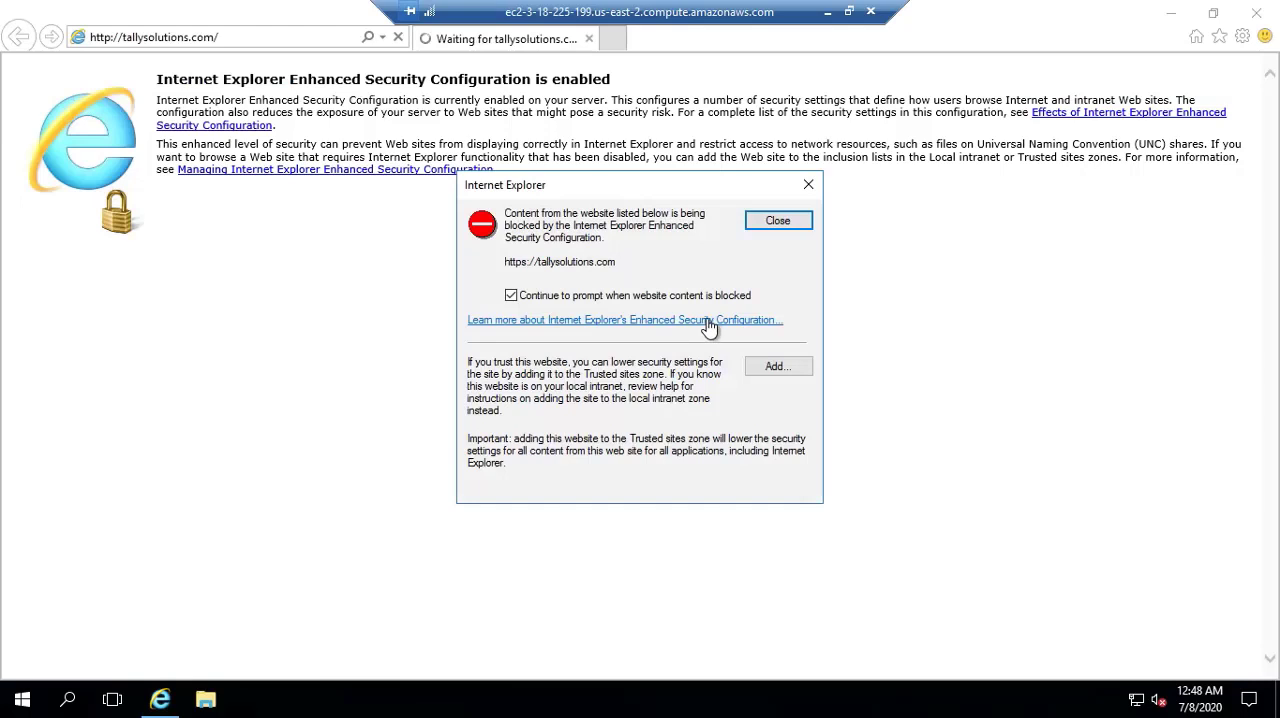
left_click(778, 368)
left_click(771, 325)
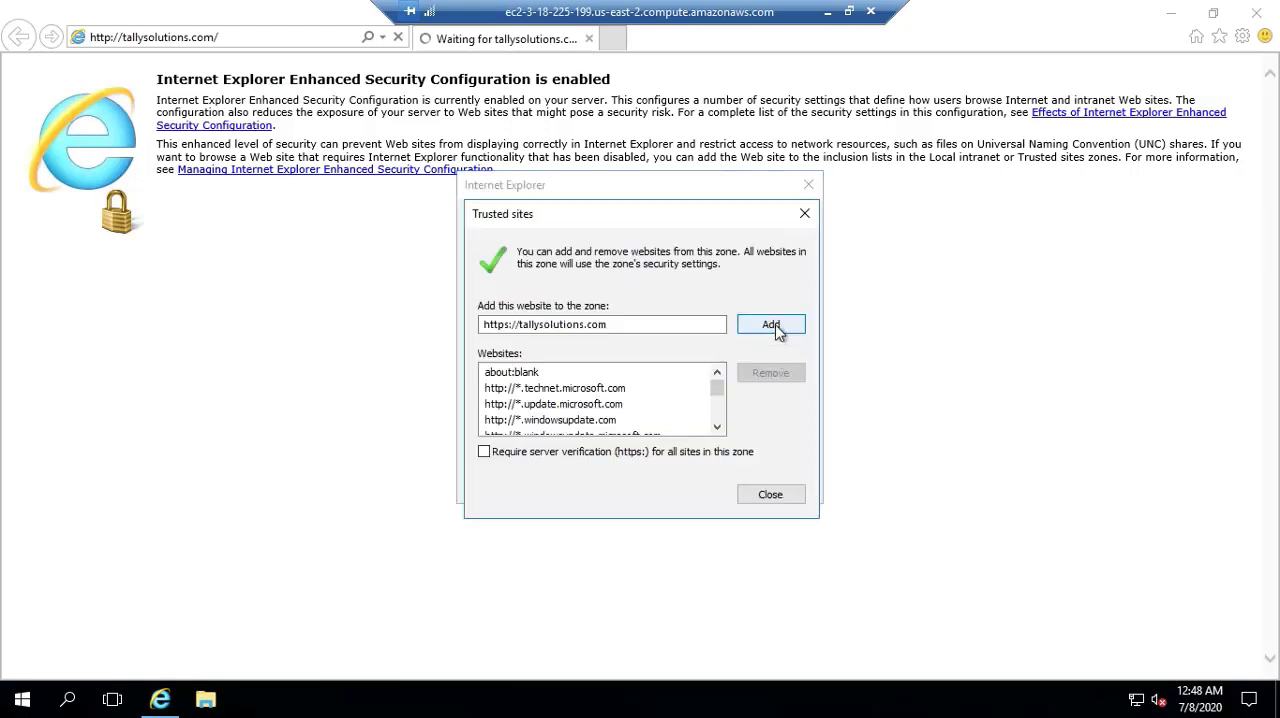
left_click(770, 497)
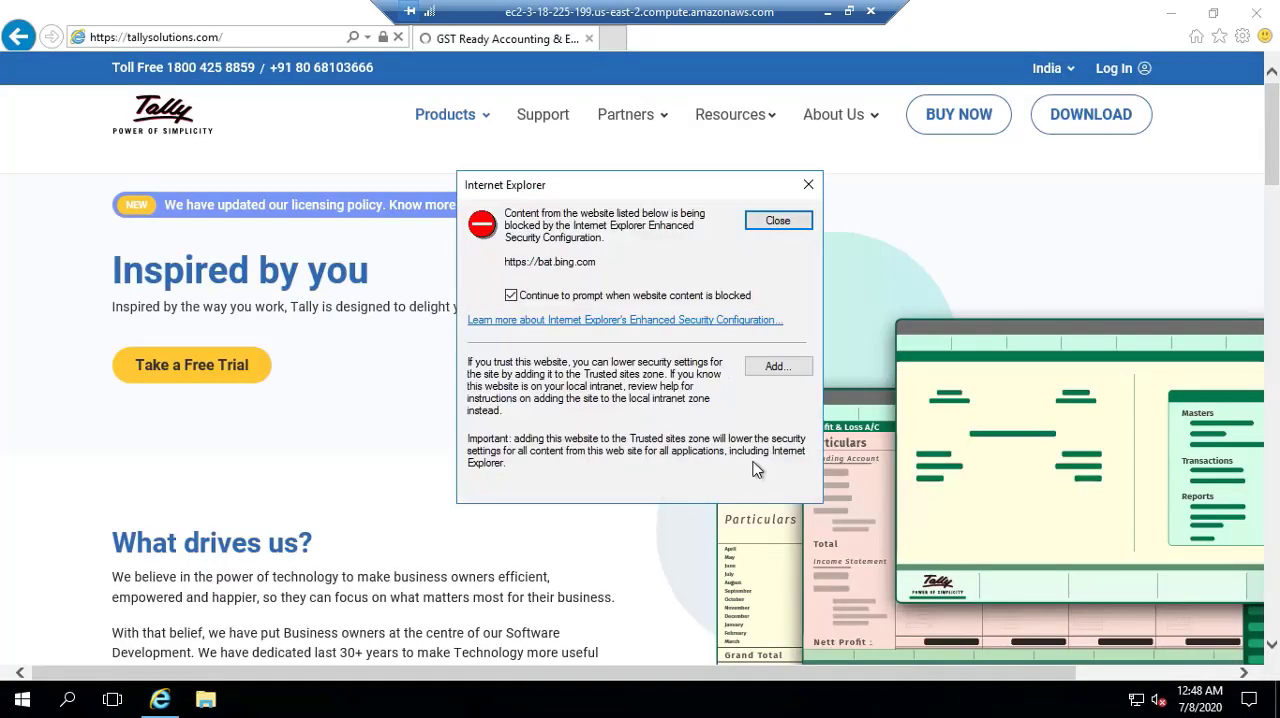
left_click(774, 367)
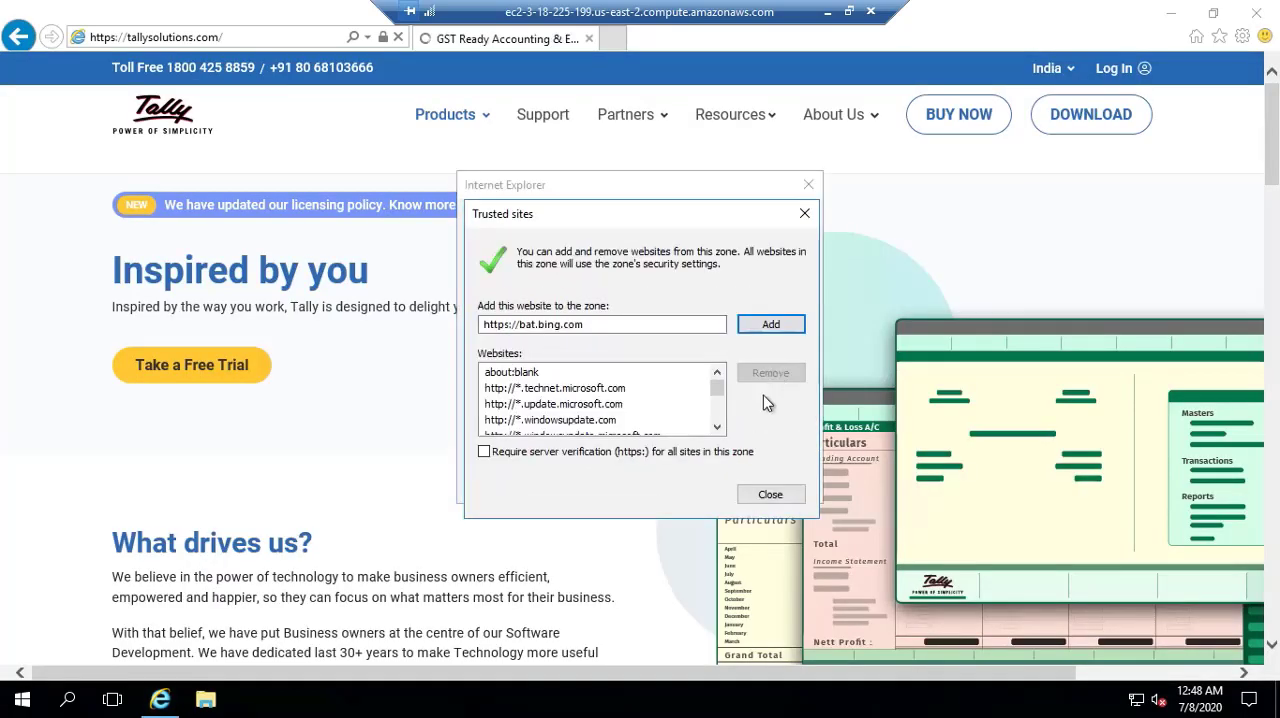
left_click(771, 325)
left_click(771, 496)
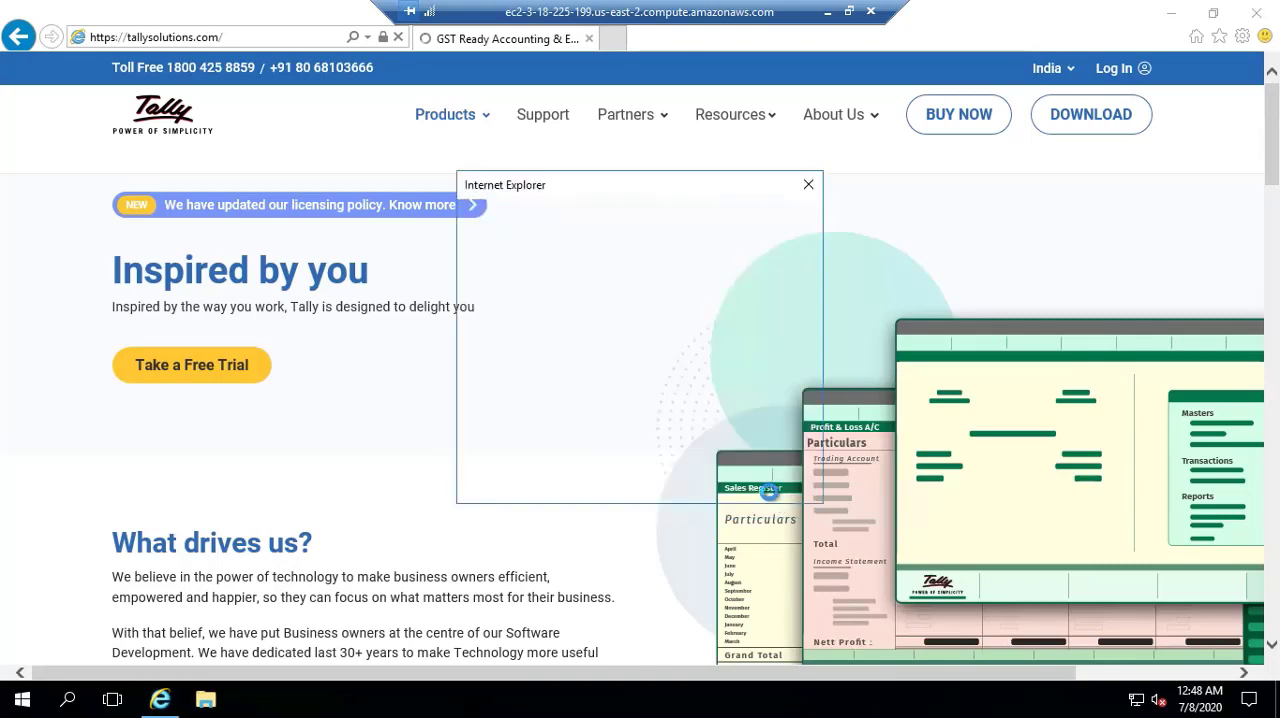
left_click(774, 368)
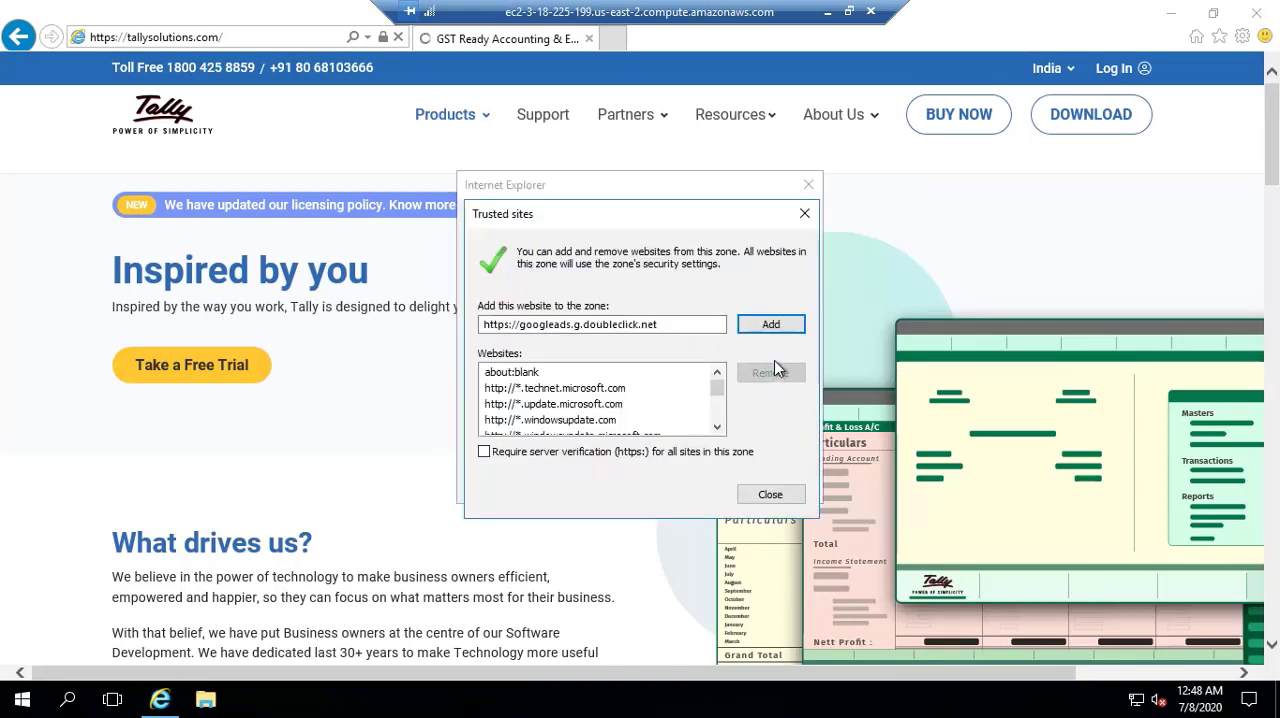
left_click(770, 324)
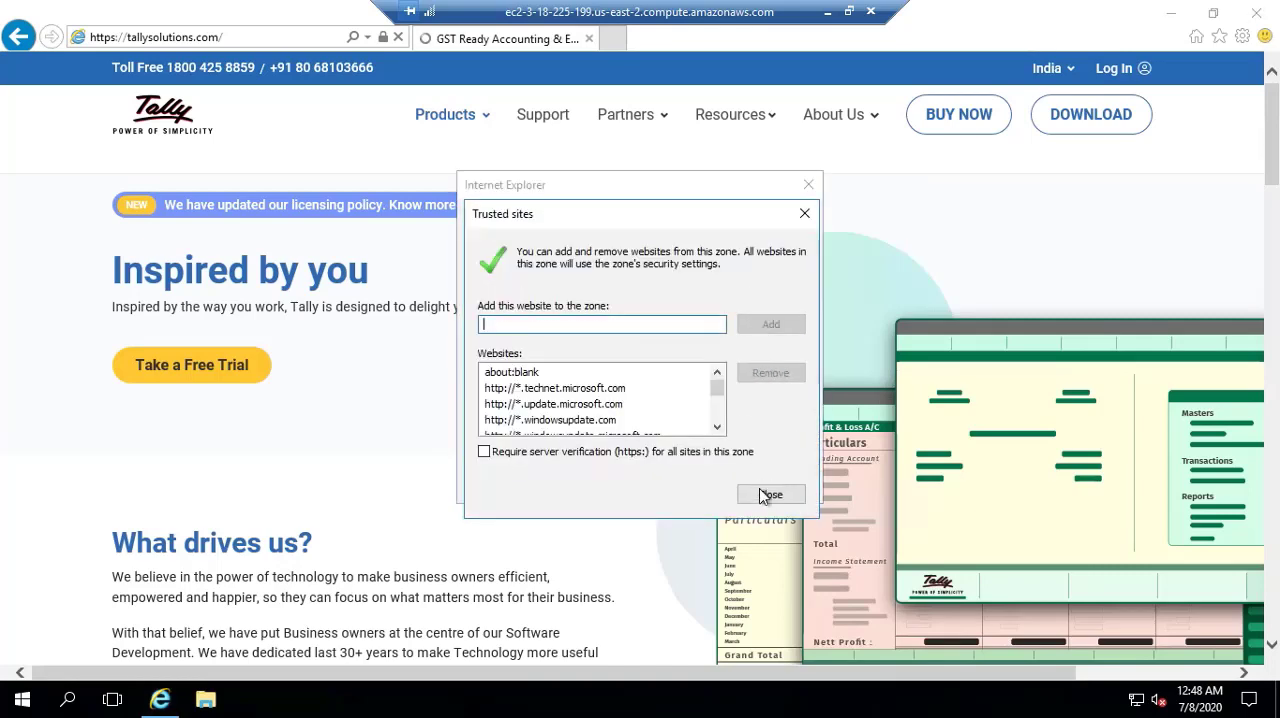
left_click(770, 494)
left_click(774, 368)
left_click(768, 496)
left_click(534, 300)
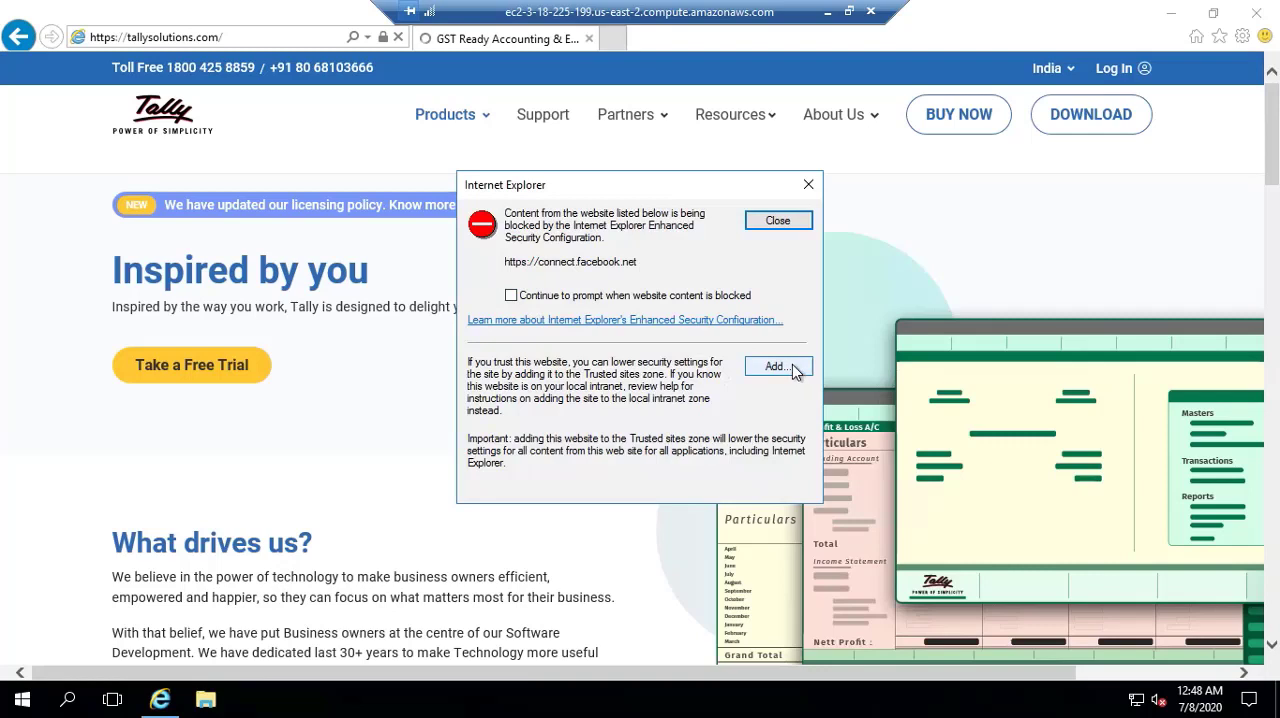
left_click(792, 364)
left_click(773, 331)
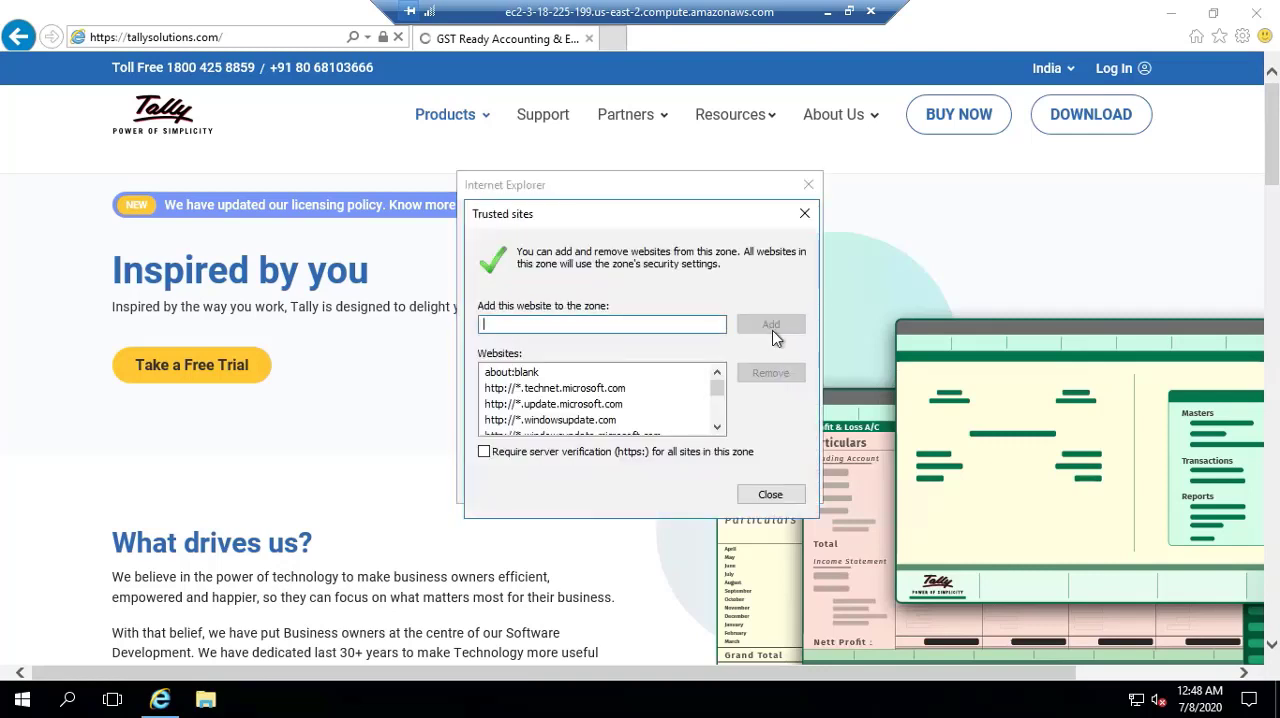
left_click(770, 494)
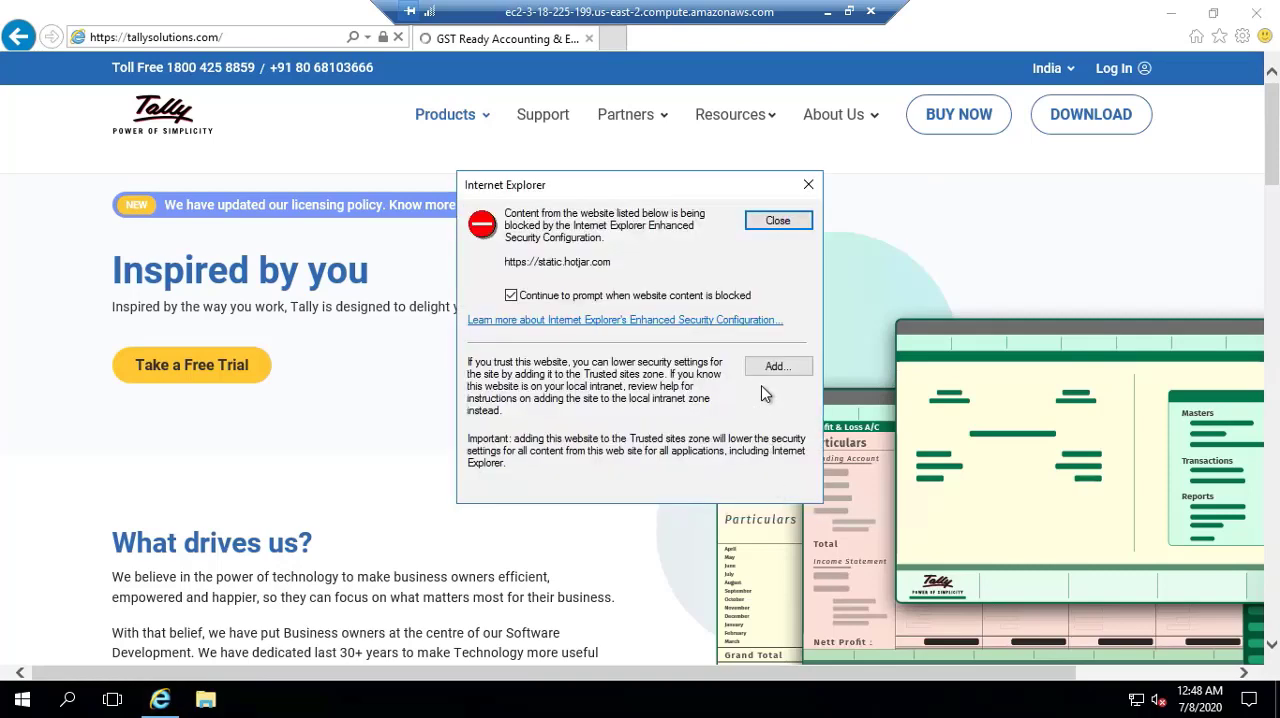
- Open the download page of the Tally site, dismissing all blocked-content alerts without trusting their sites
left_click(778, 228)
left_click(778, 228)
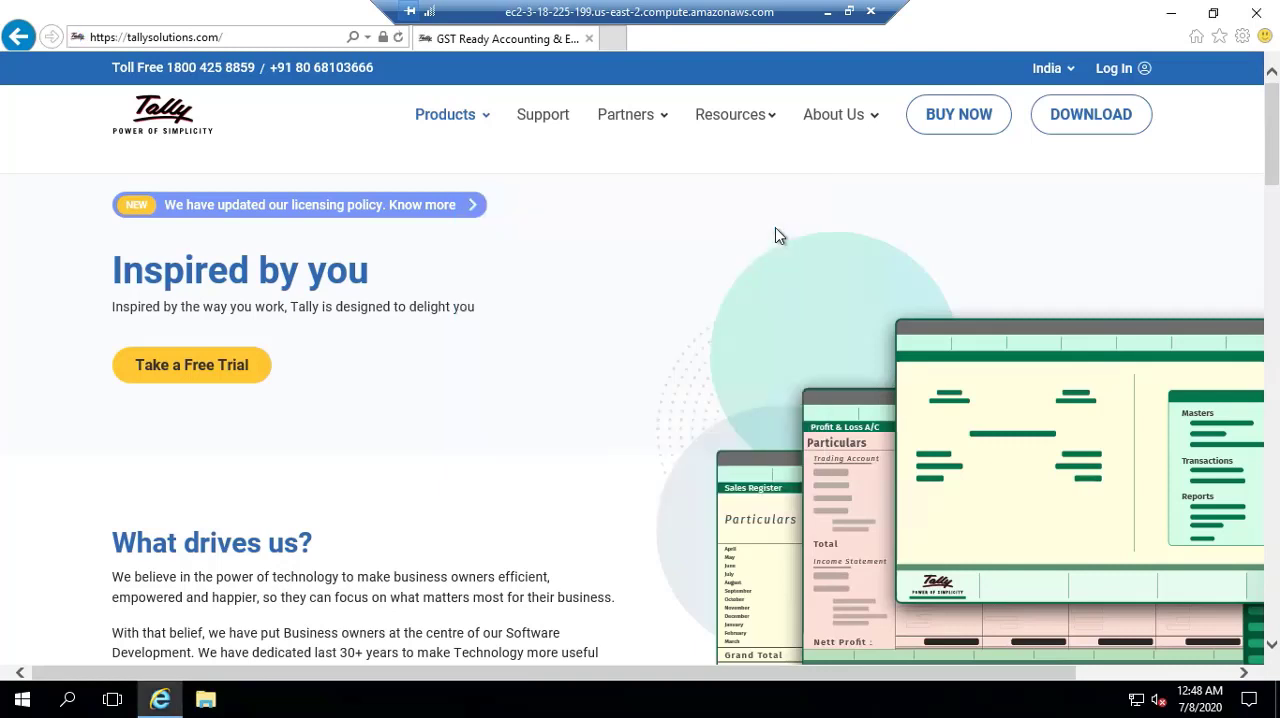
left_click(1082, 122)
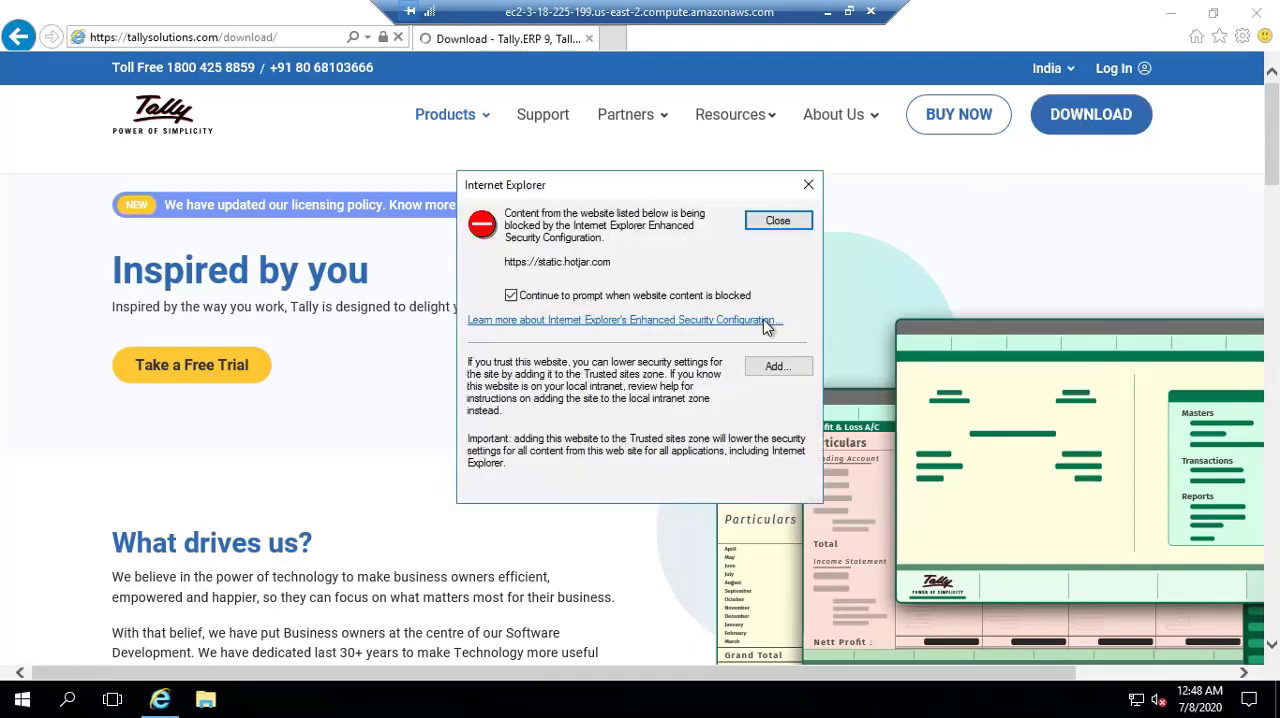
left_click(784, 224)
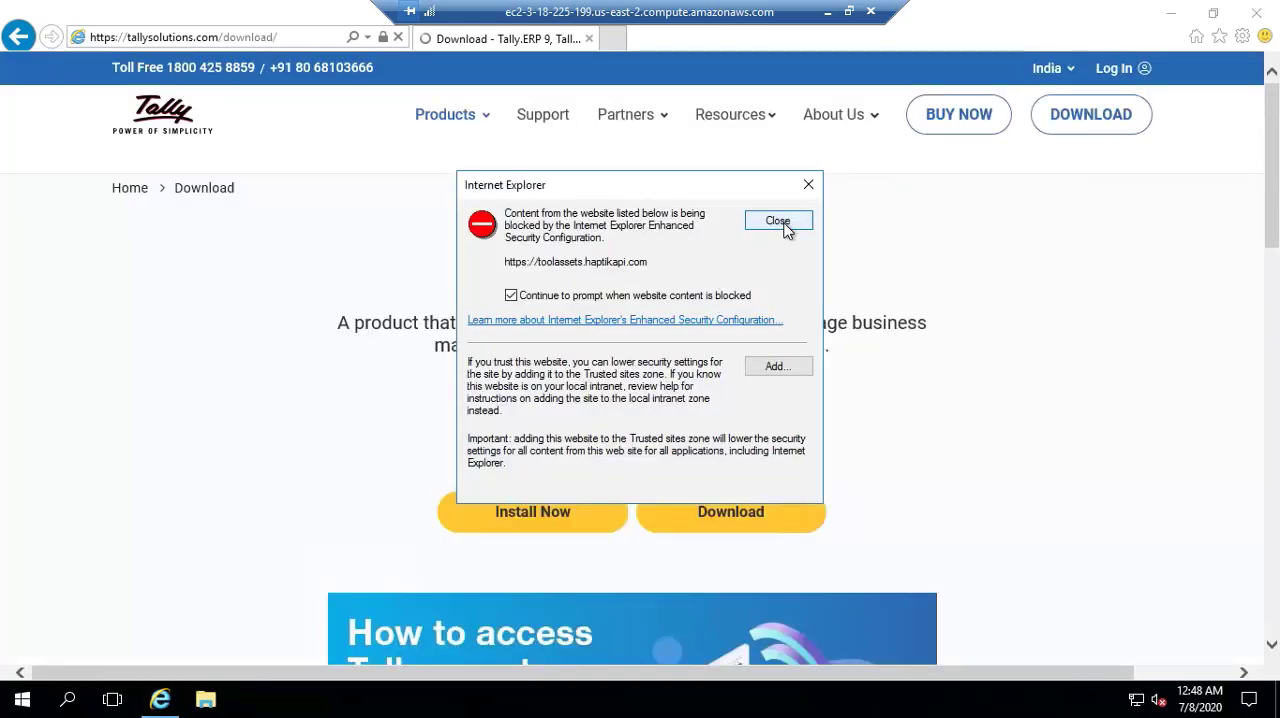
left_click(785, 227)
left_click(779, 221)
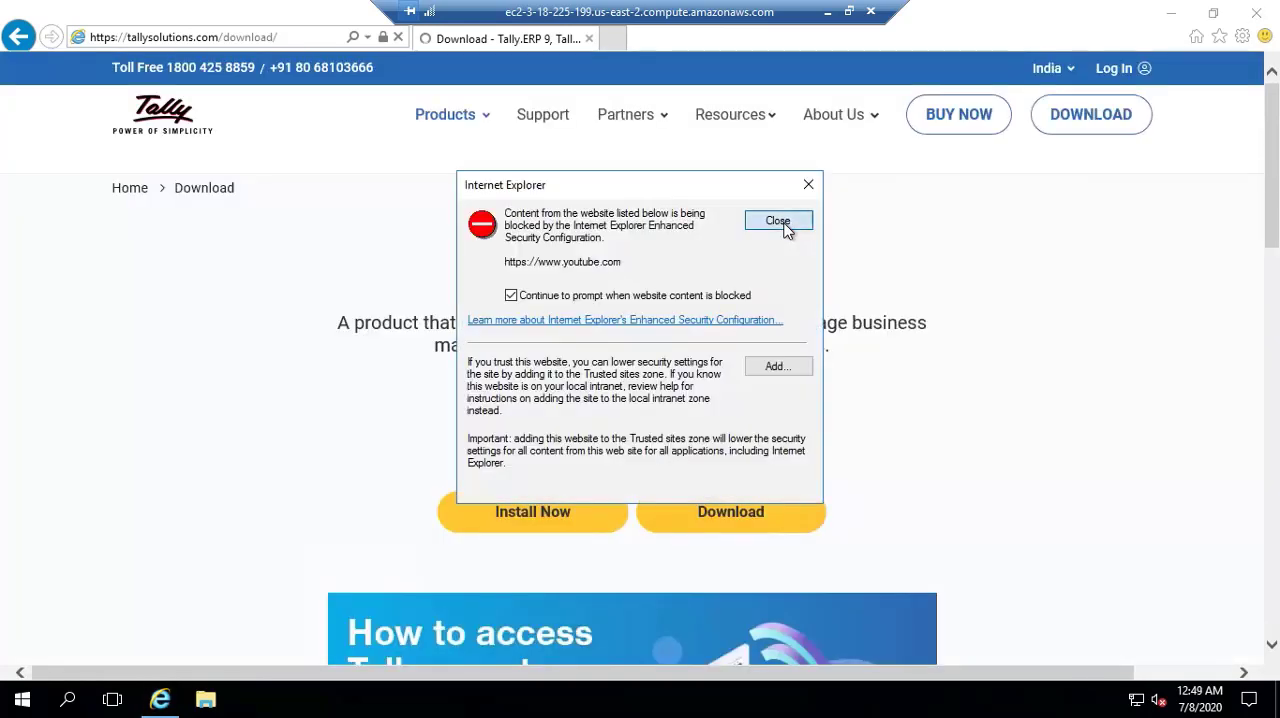
left_click(779, 221)
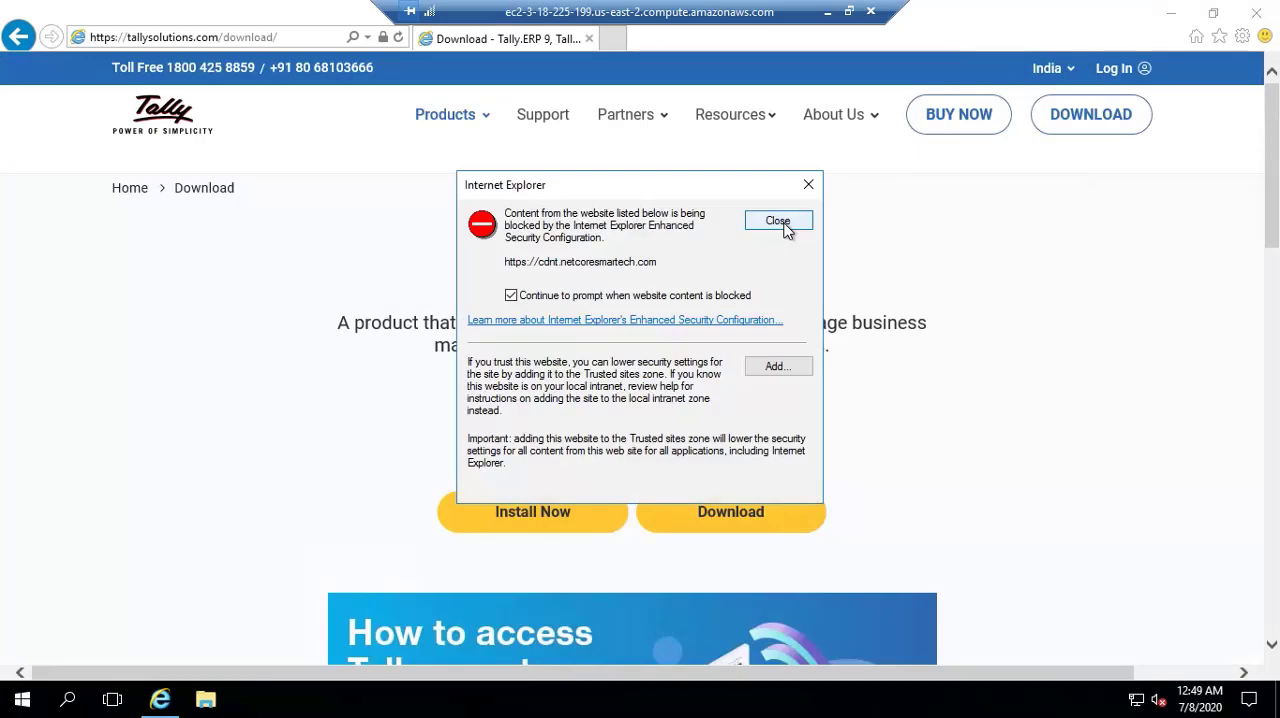
left_click(780, 224)
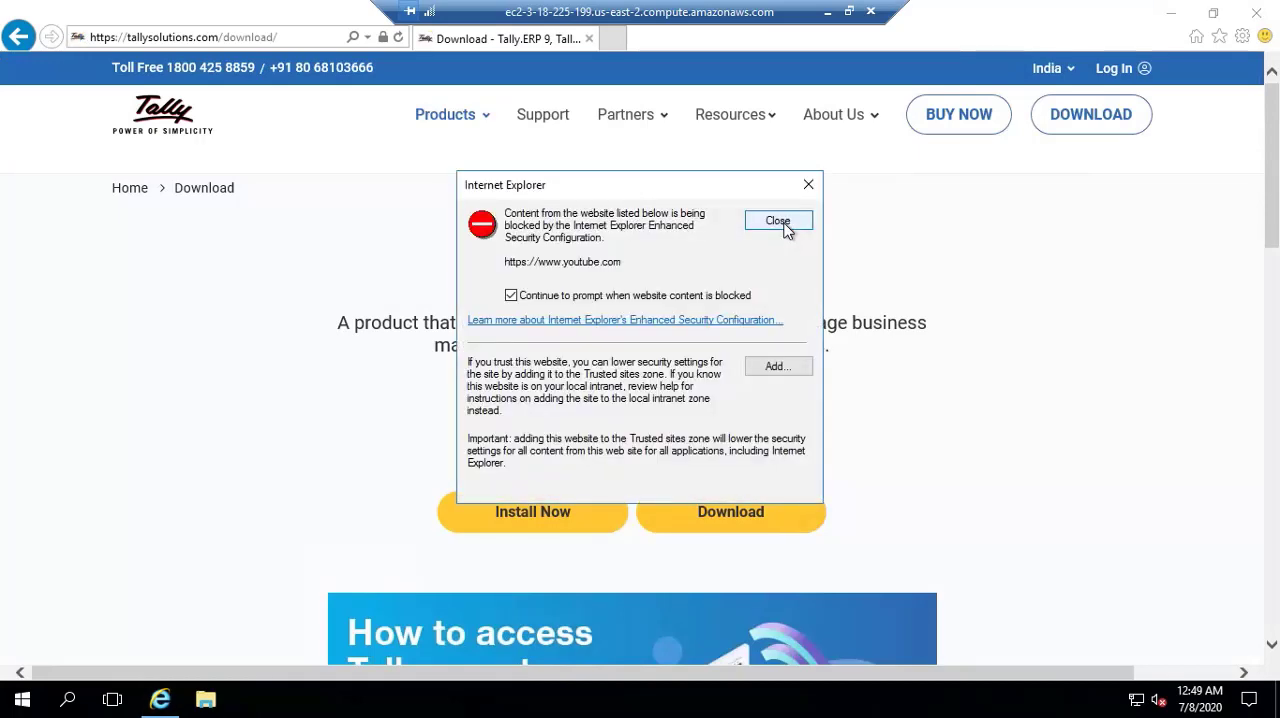
left_click(779, 221)
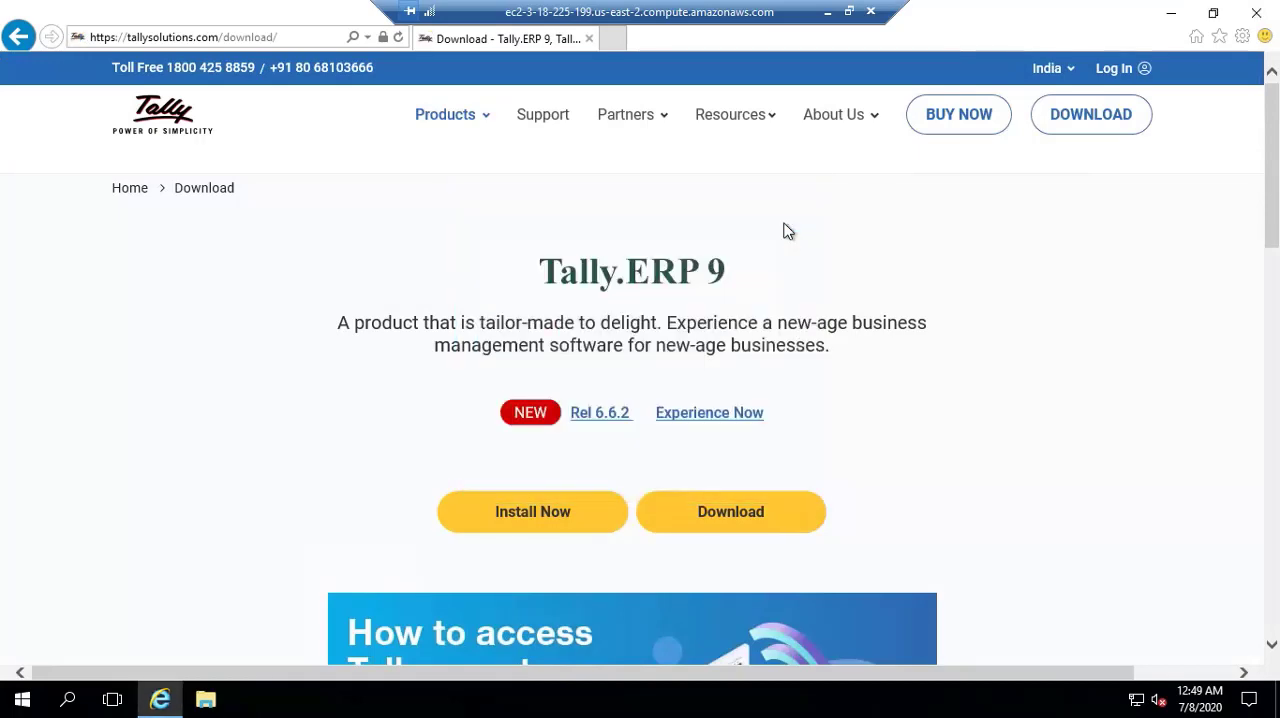
left_click(729, 516)
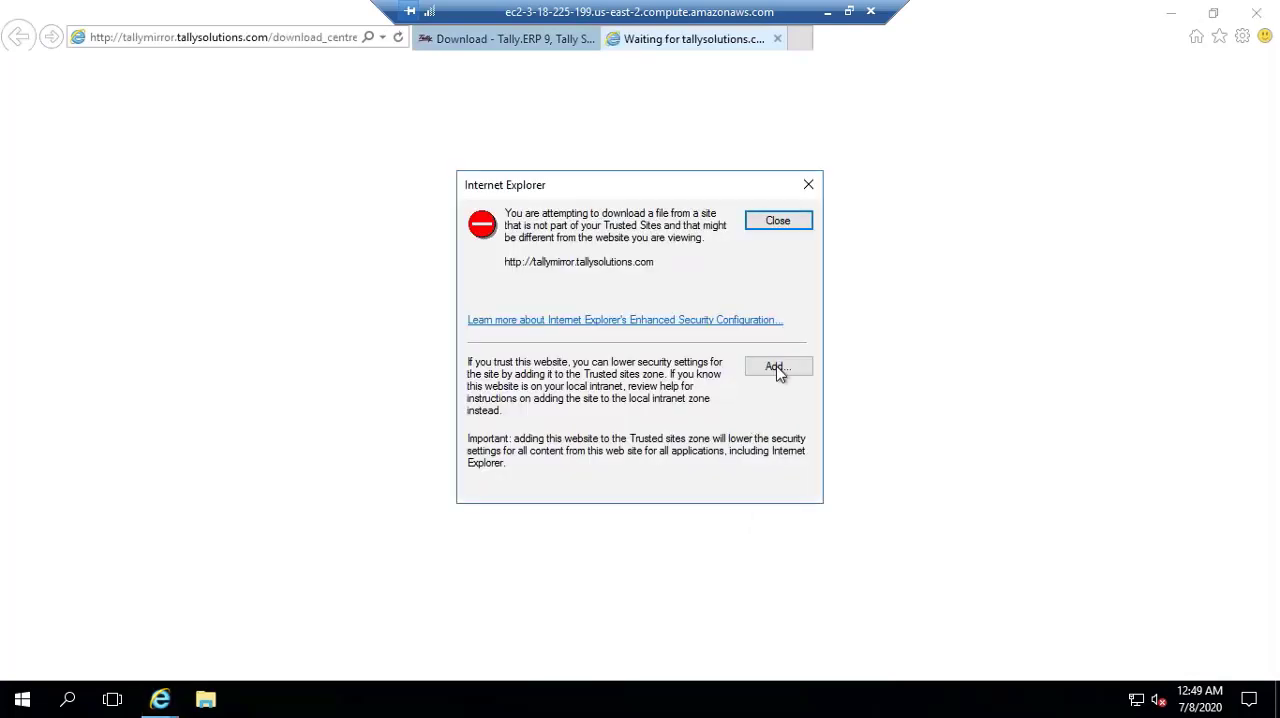
left_click(809, 186)
left_click(524, 527)
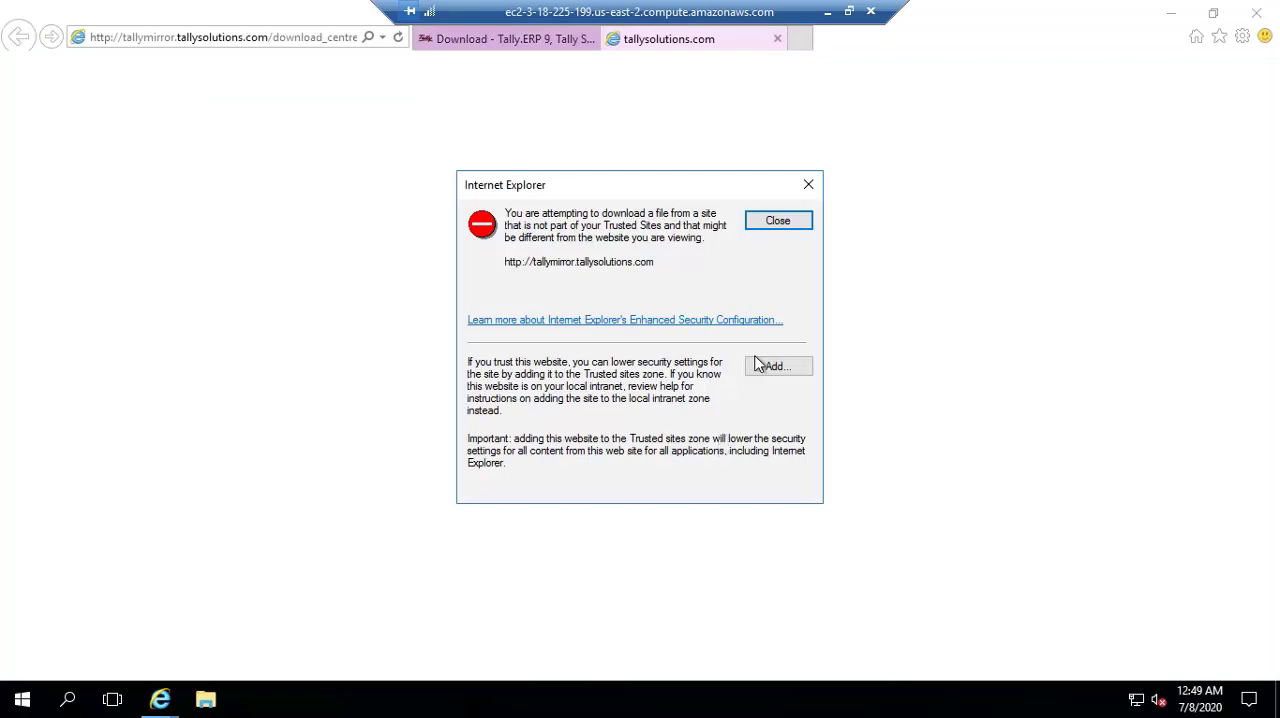
left_click(774, 367)
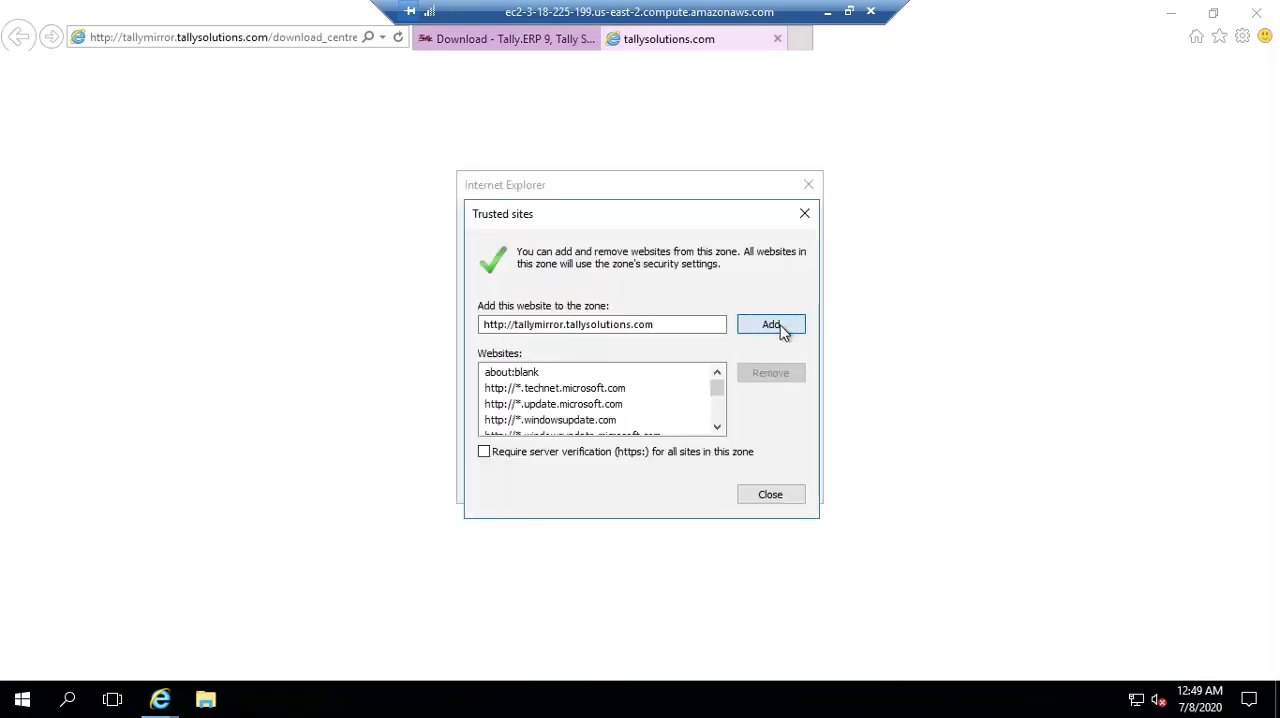
left_click(772, 326)
left_click(770, 495)
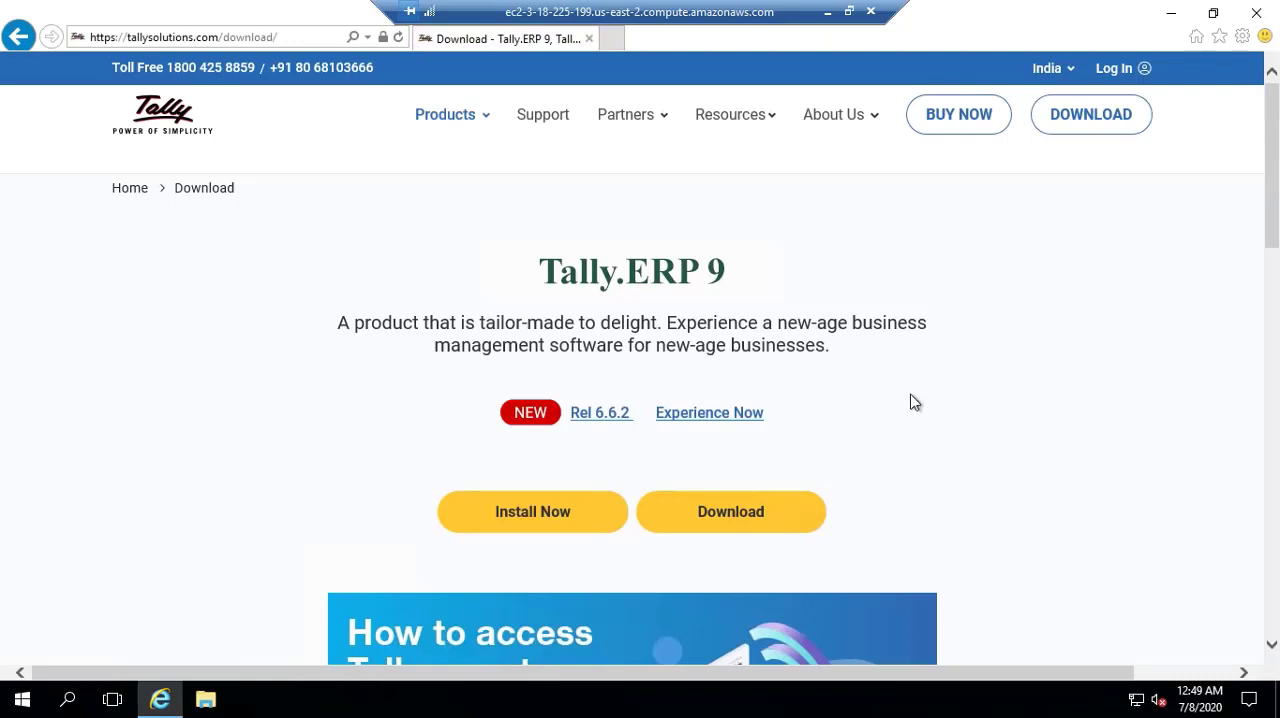
- Run setup.exe from the Install Now link and install Tally.ERP 9 in C:\Program Files\Tally\Tally.ERP9, finishing the installer
scroll(912, 405, "down", 3)
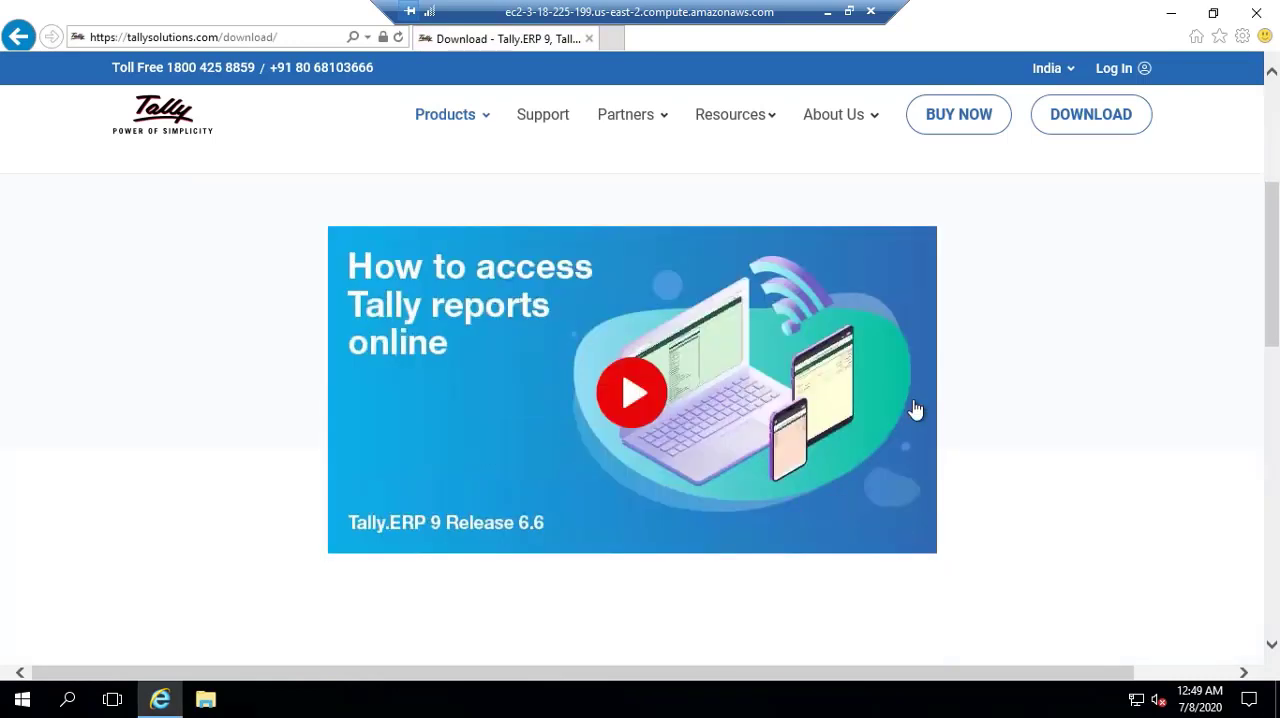
scroll(915, 410, "up", 3)
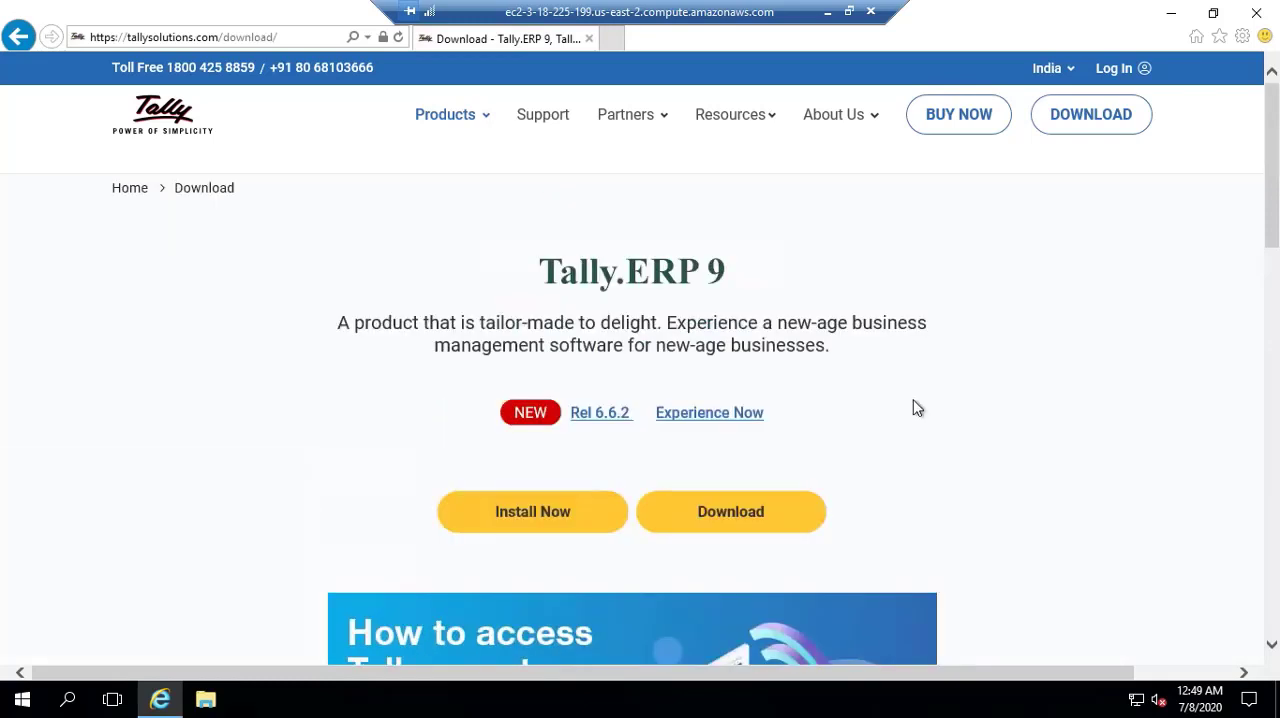
left_click(548, 516)
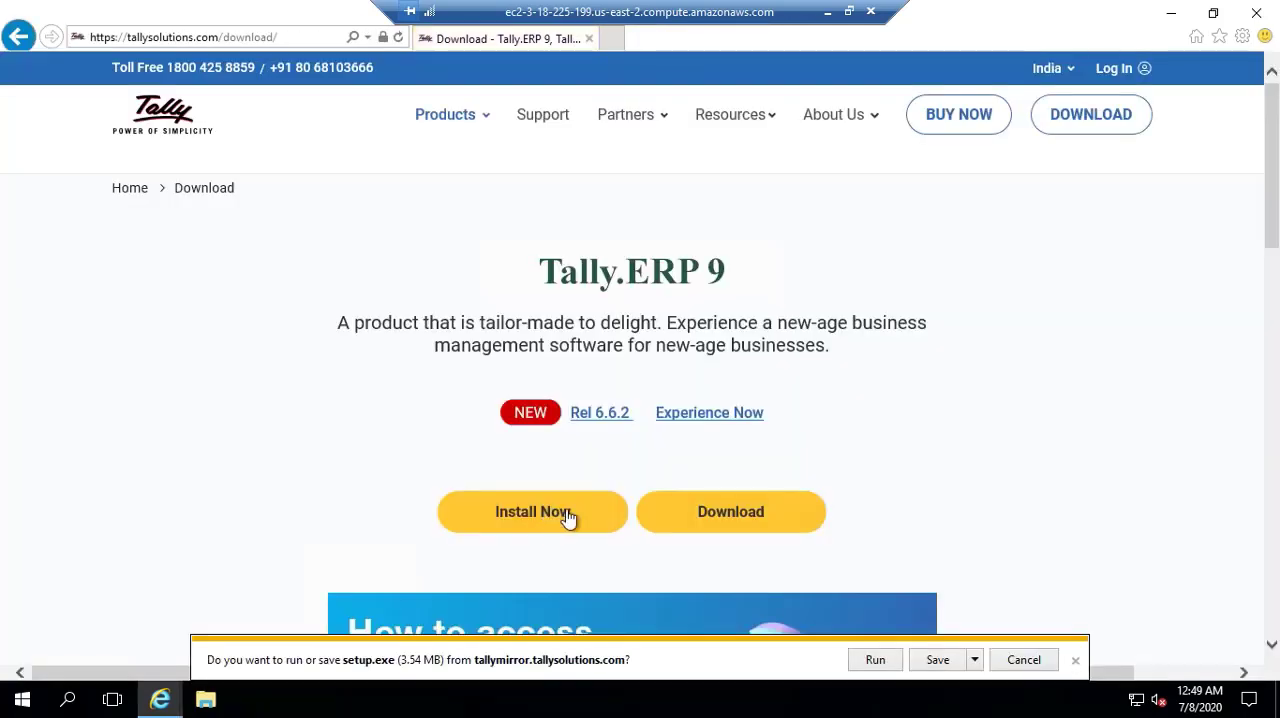
left_click(876, 664)
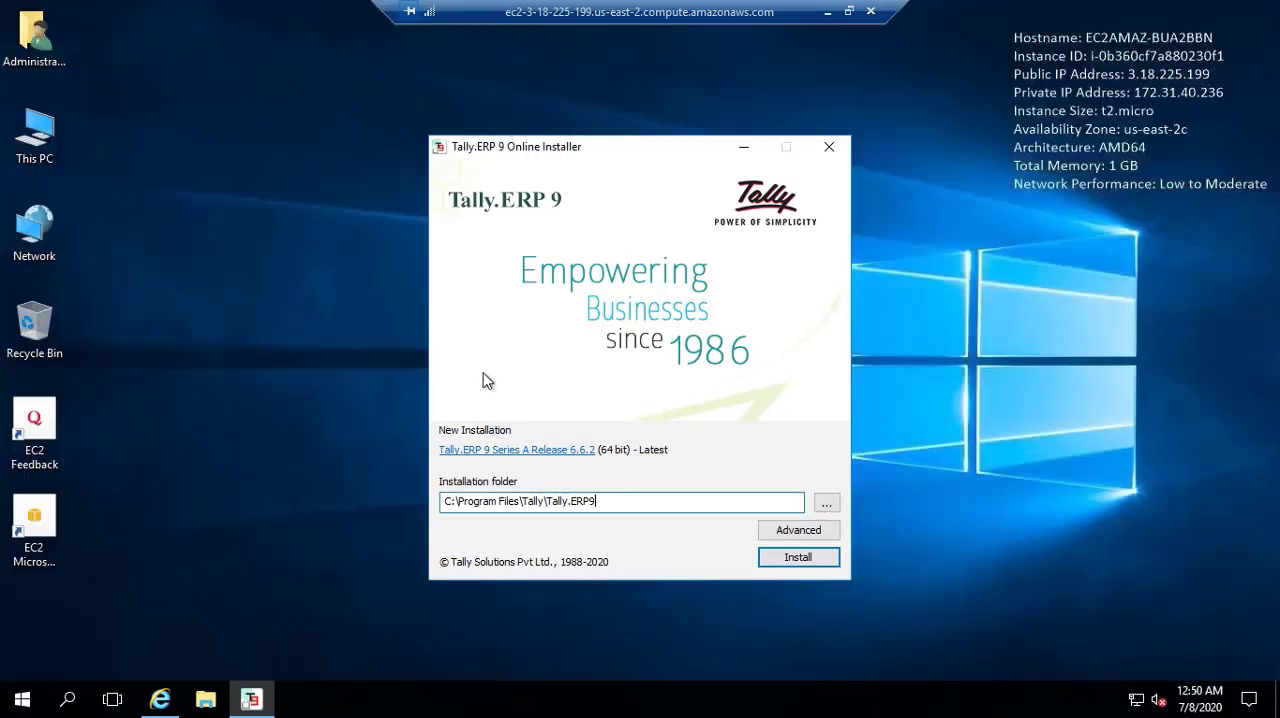
left_click(798, 557)
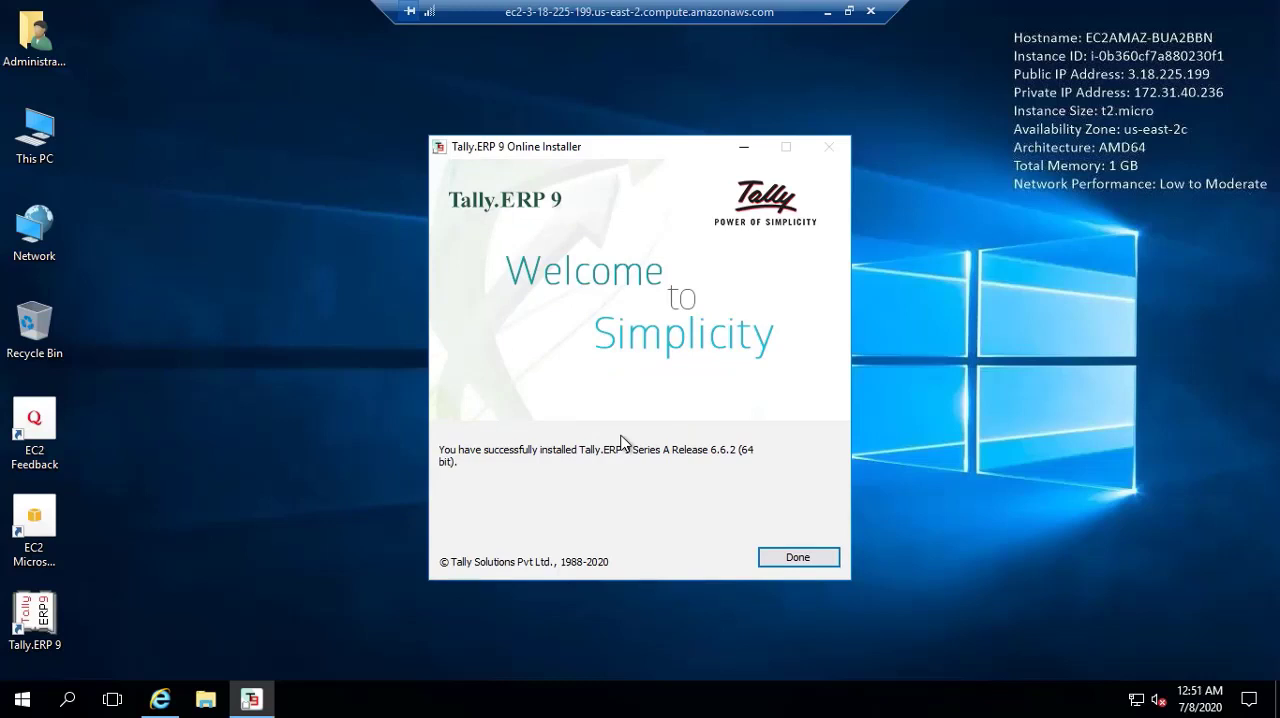
left_click(768, 540)
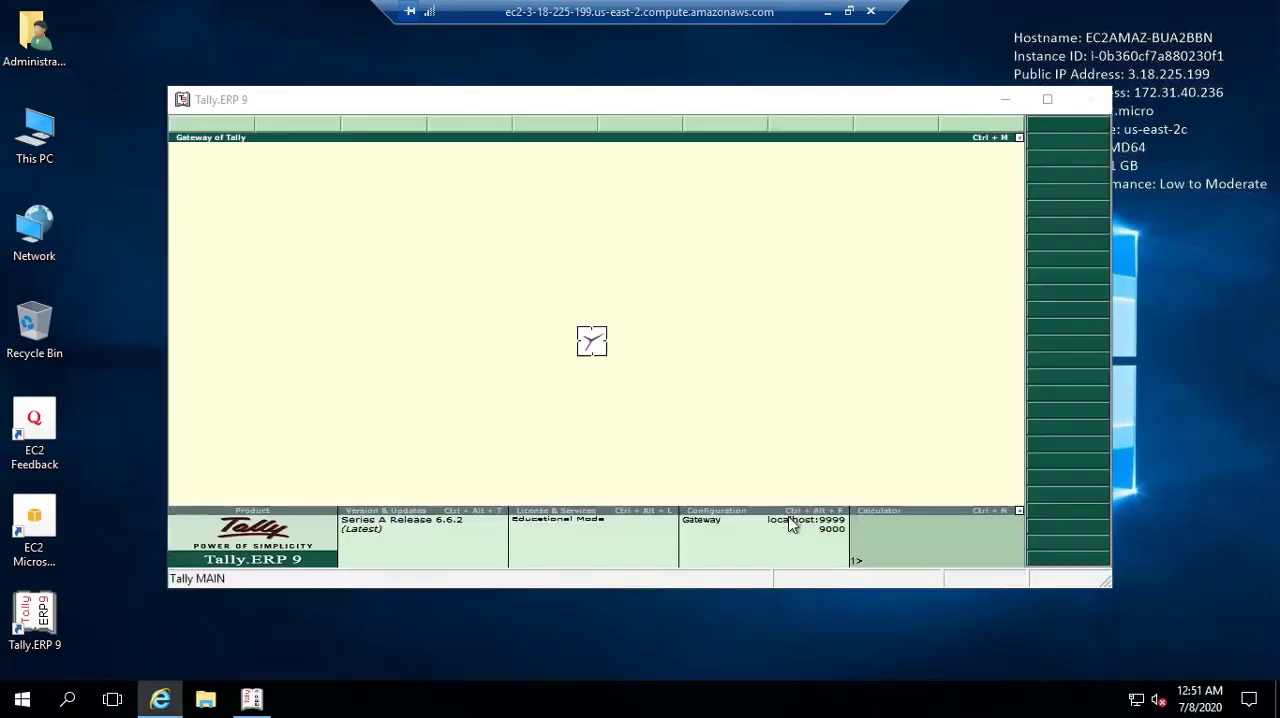
- Maximize Tally.ERP 9 and submit a reactivation of the existing license with the administrator e-mail ID and the Tally.NET password
left_click(1047, 99)
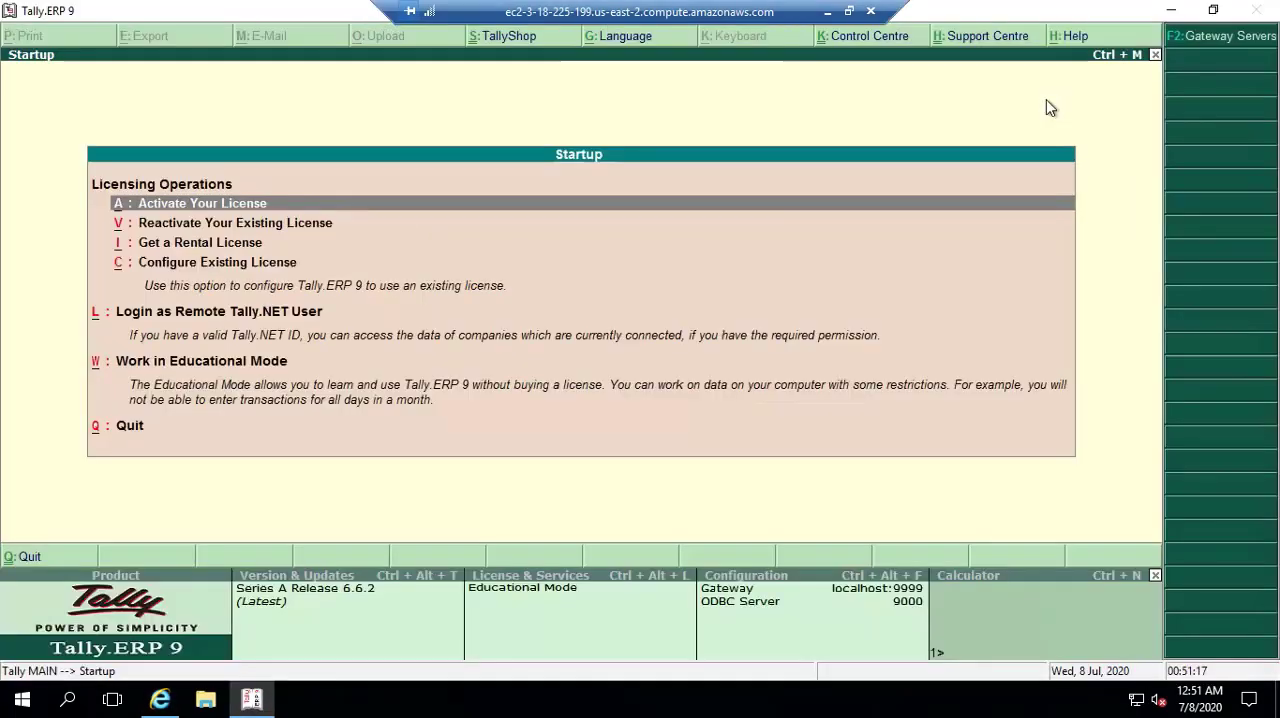
left_click(235, 232)
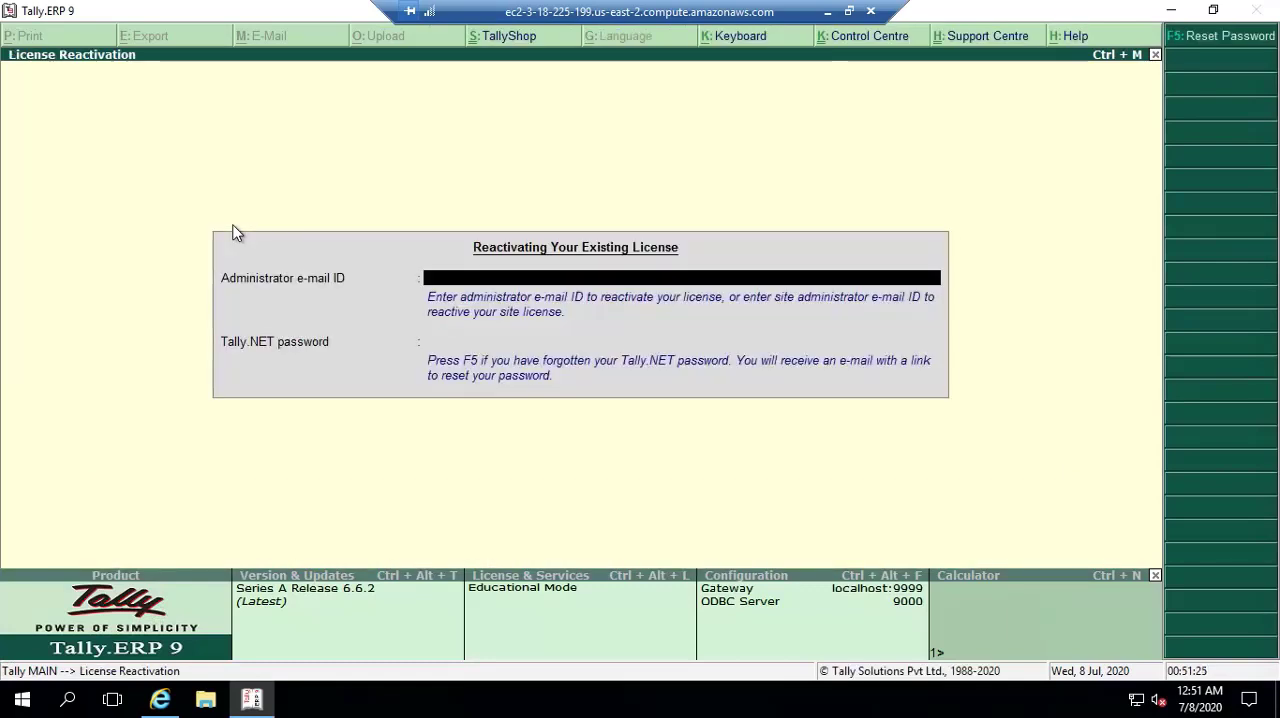
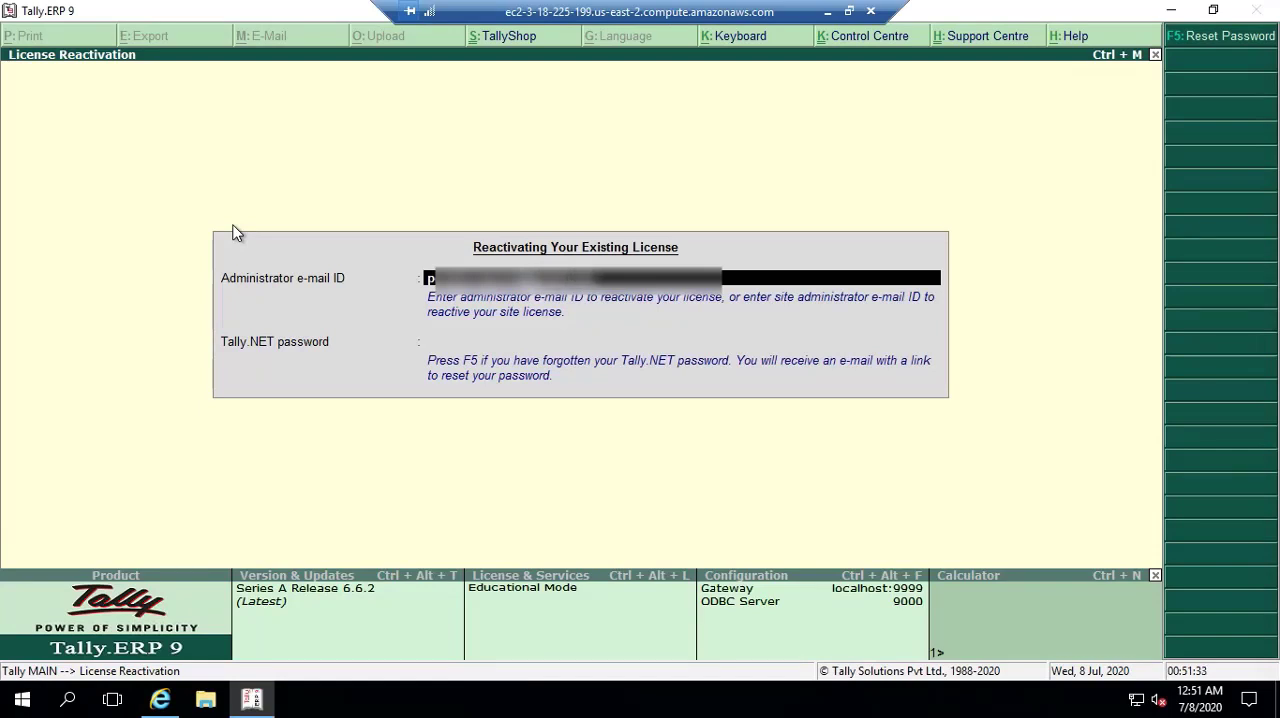
key("Return")
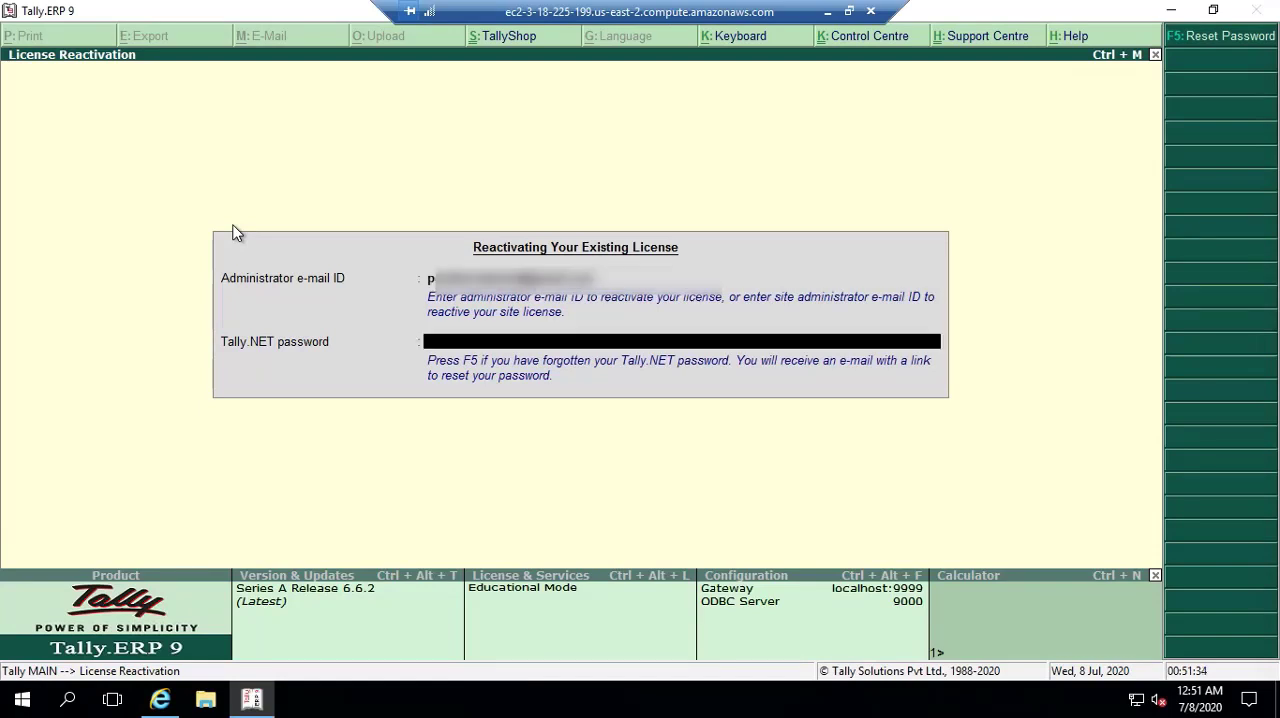
type("********")
key("Return")
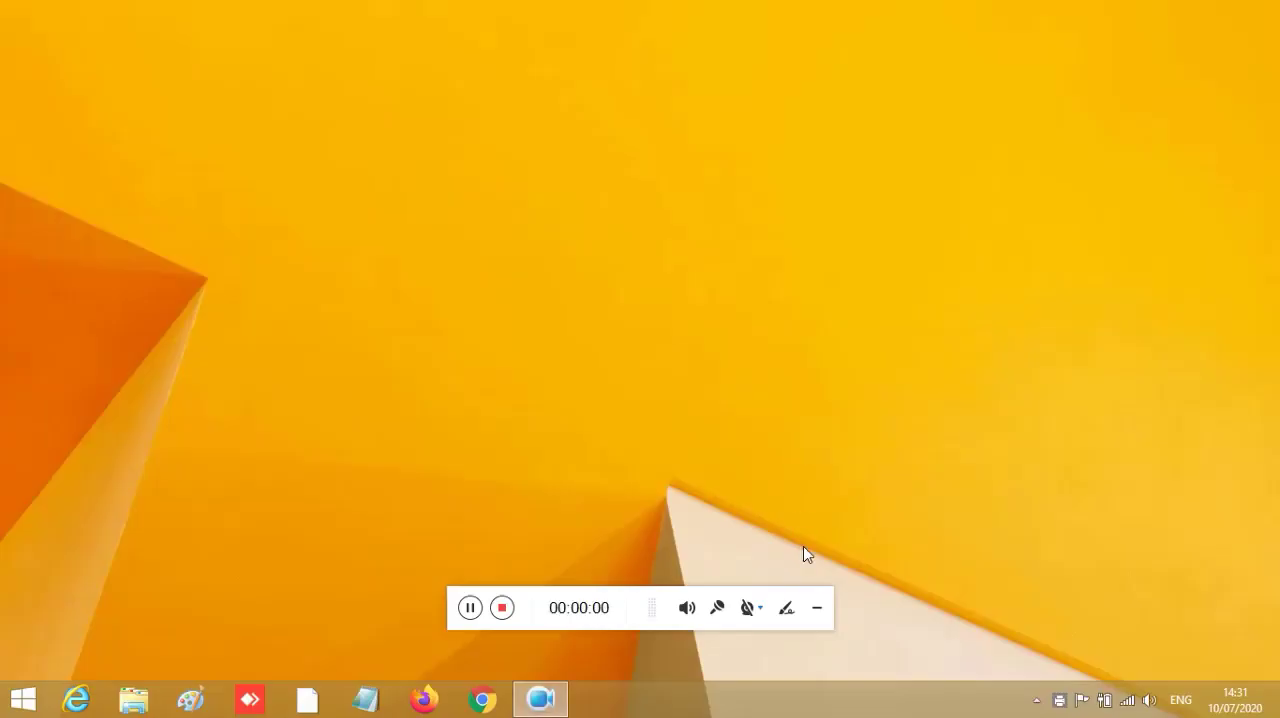
- Launch Remote Desktop Connection on the local computer by running mstsc
left_click(817, 607)
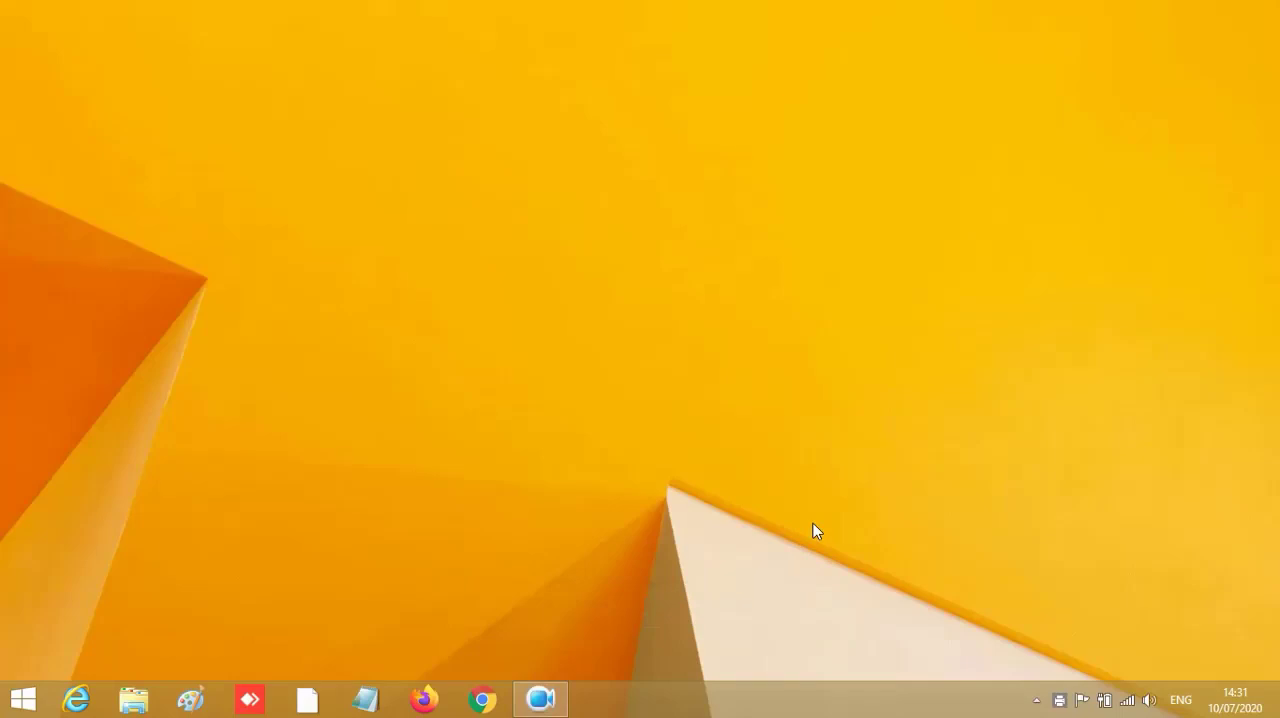
left_click(20, 700)
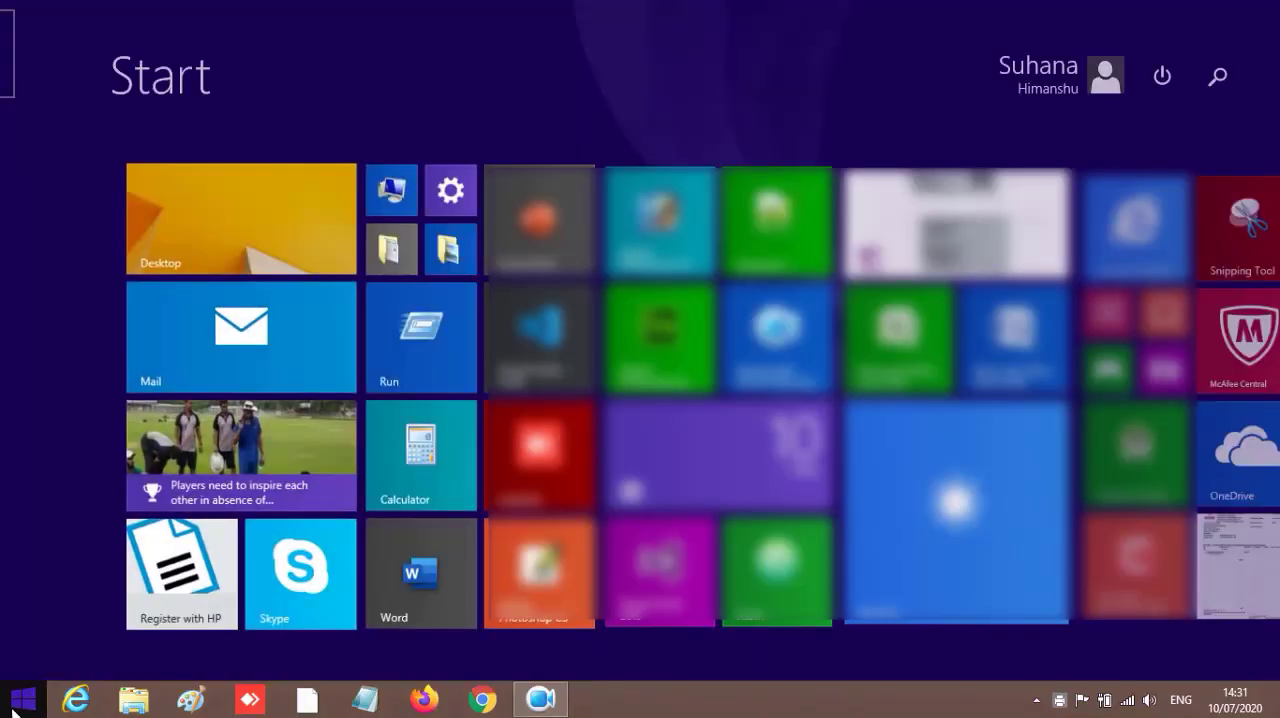
left_click(416, 350)
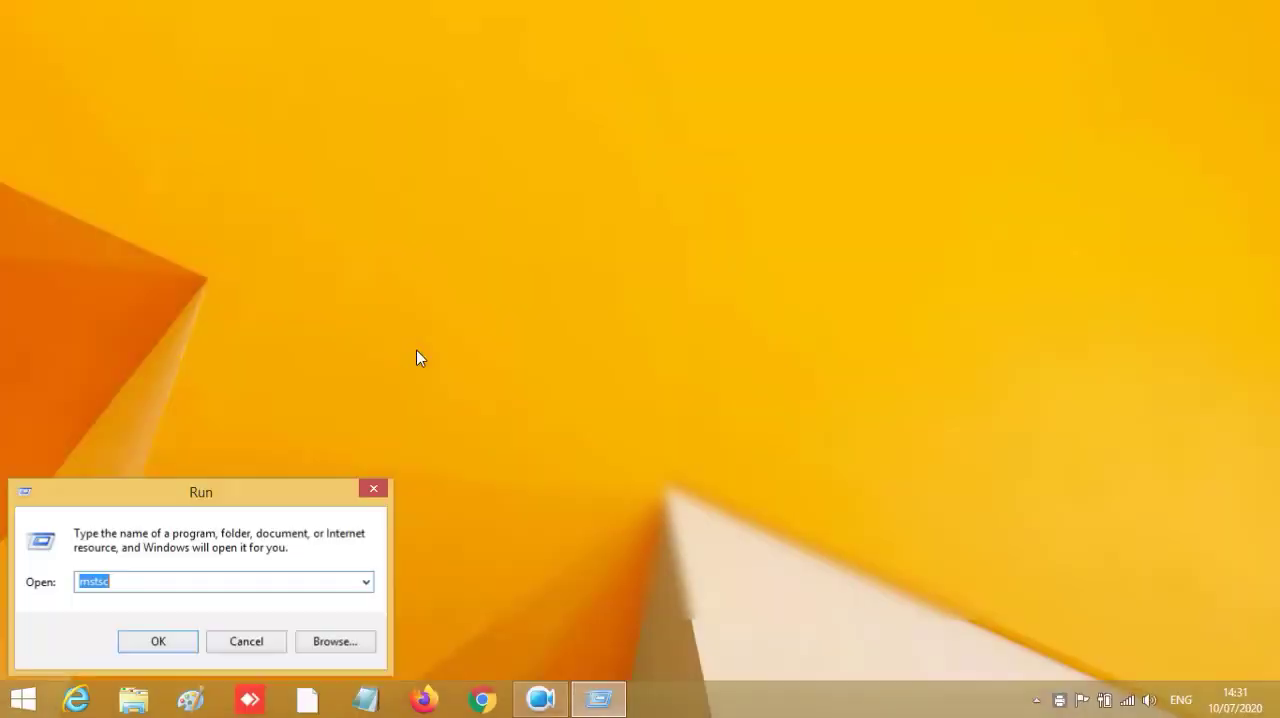
left_click(168, 581)
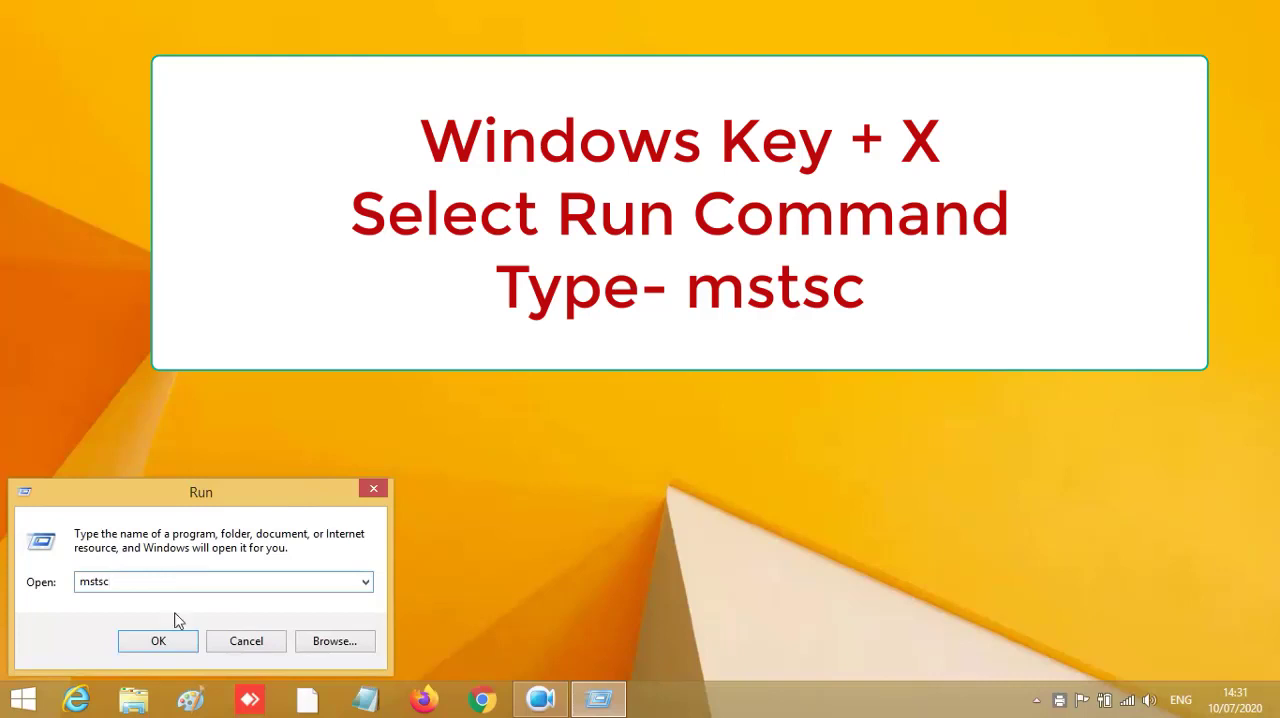
left_click(157, 643)
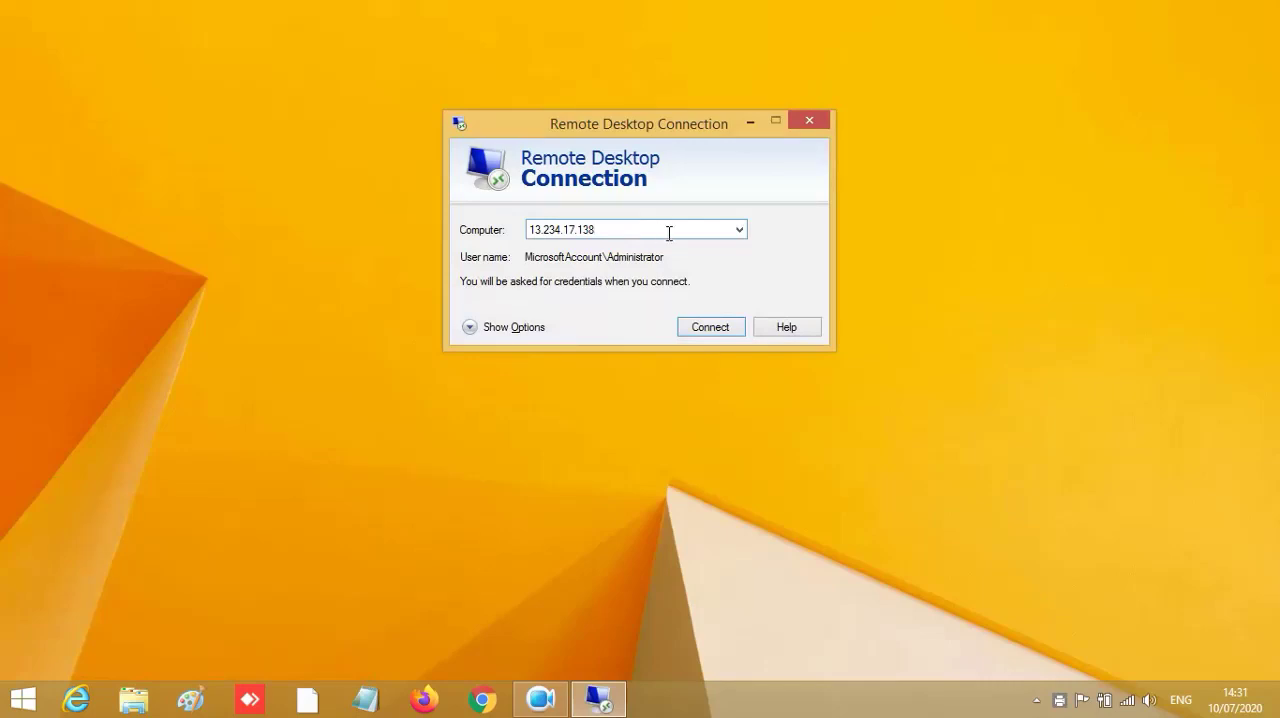
- Connect to 13.234.17.138 as Administrator with the account password, accepting the unverified certificate
left_click(723, 334)
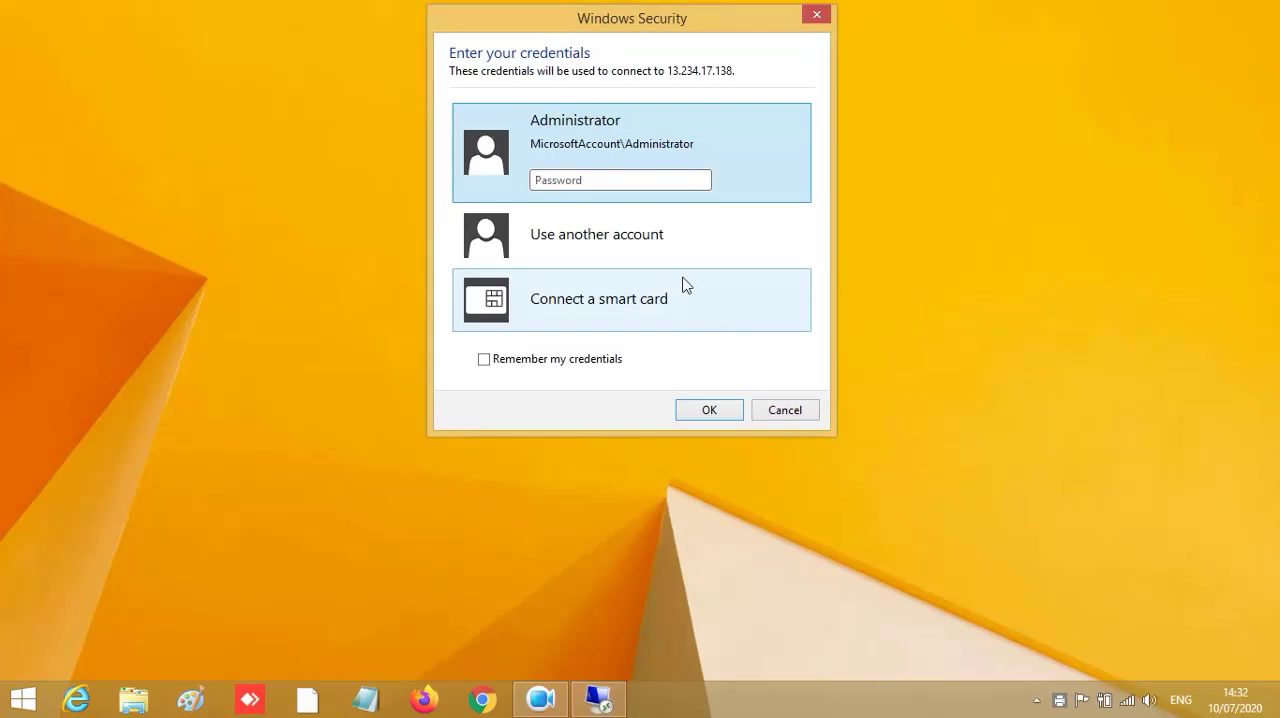
left_click(606, 183)
type("•••••••••••")
left_click(704, 413)
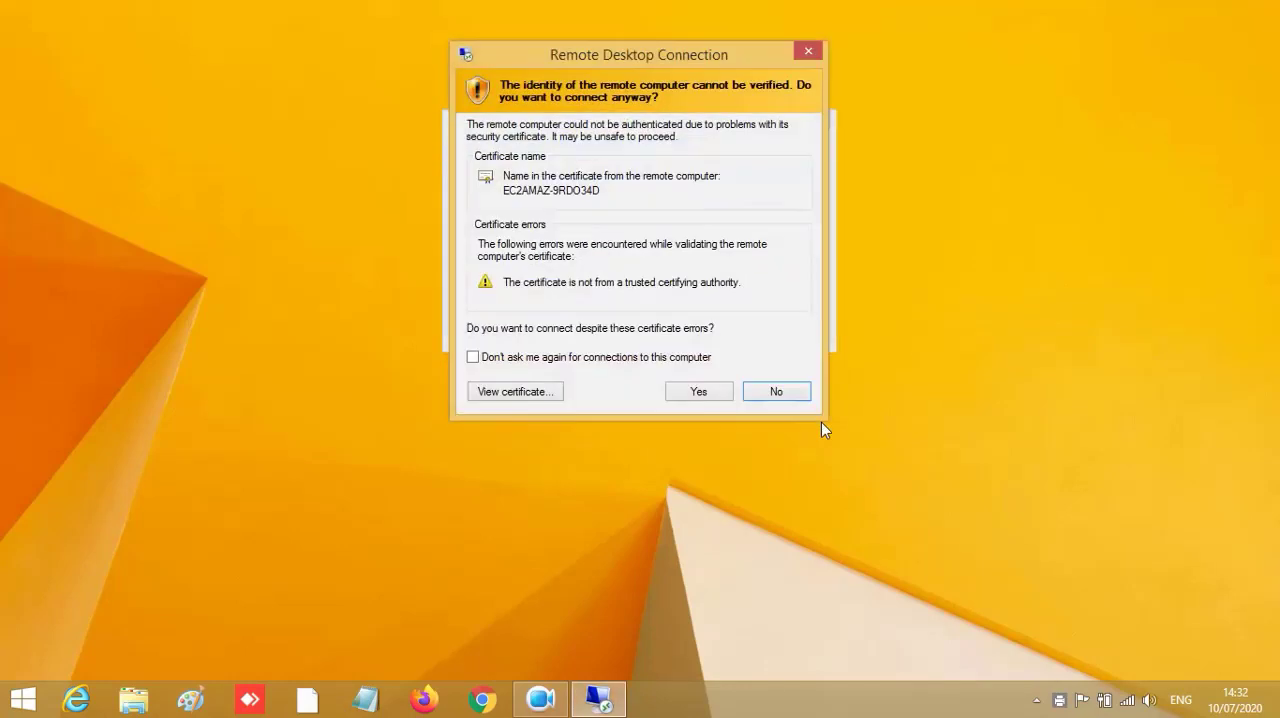
left_click(700, 391)
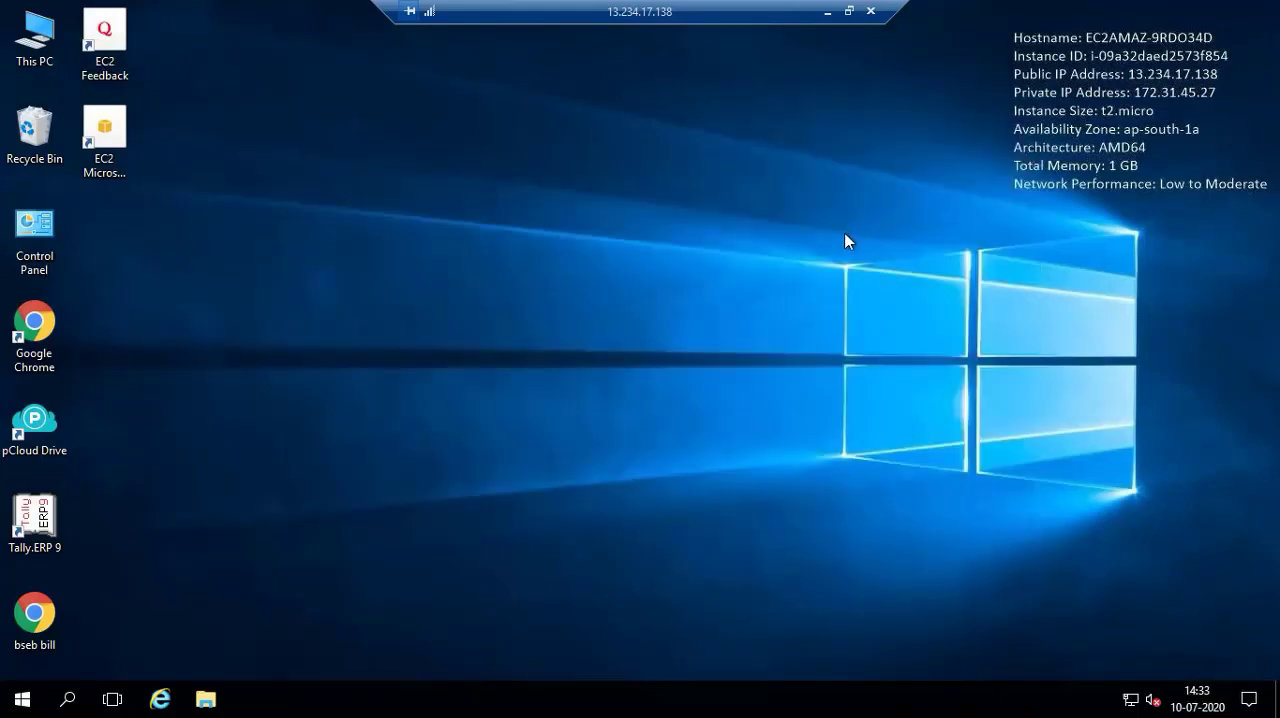
- Launch Tally.ERP 9 on the remote server and log in to PERIPHERAL POINT(20-21) with the company user name and password
double_click(36, 522)
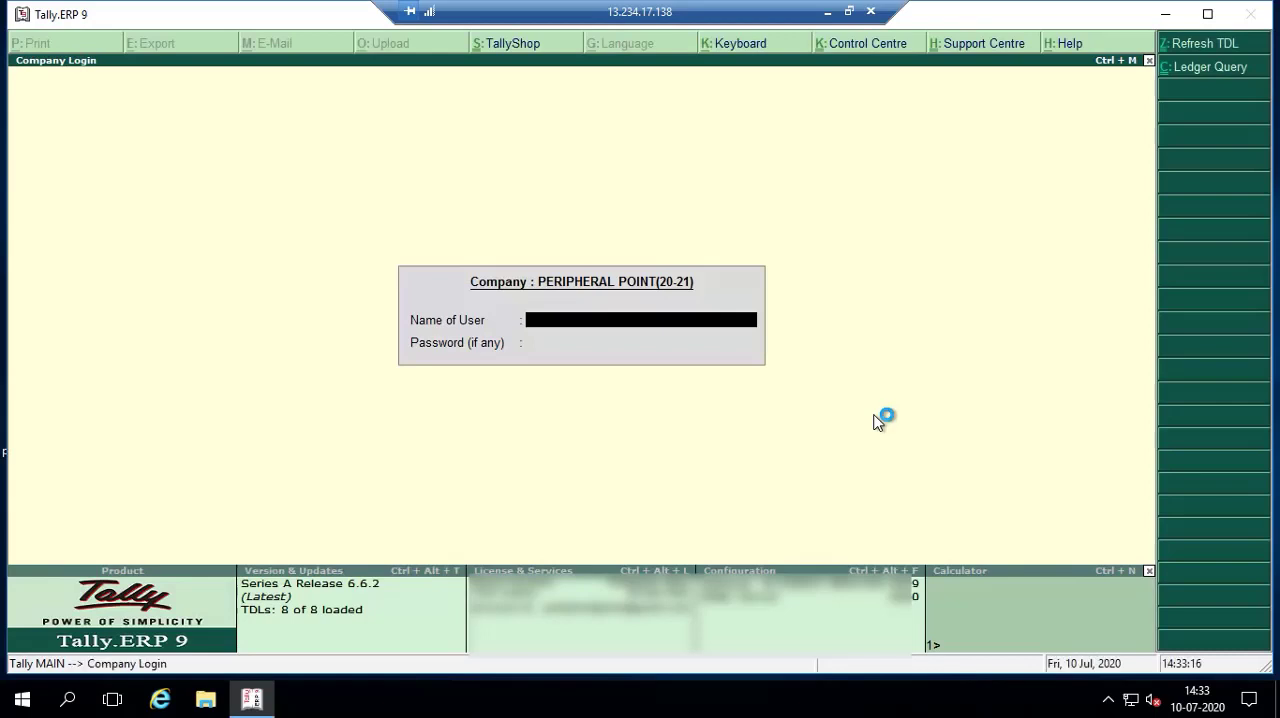
key("Return")
key("Return")
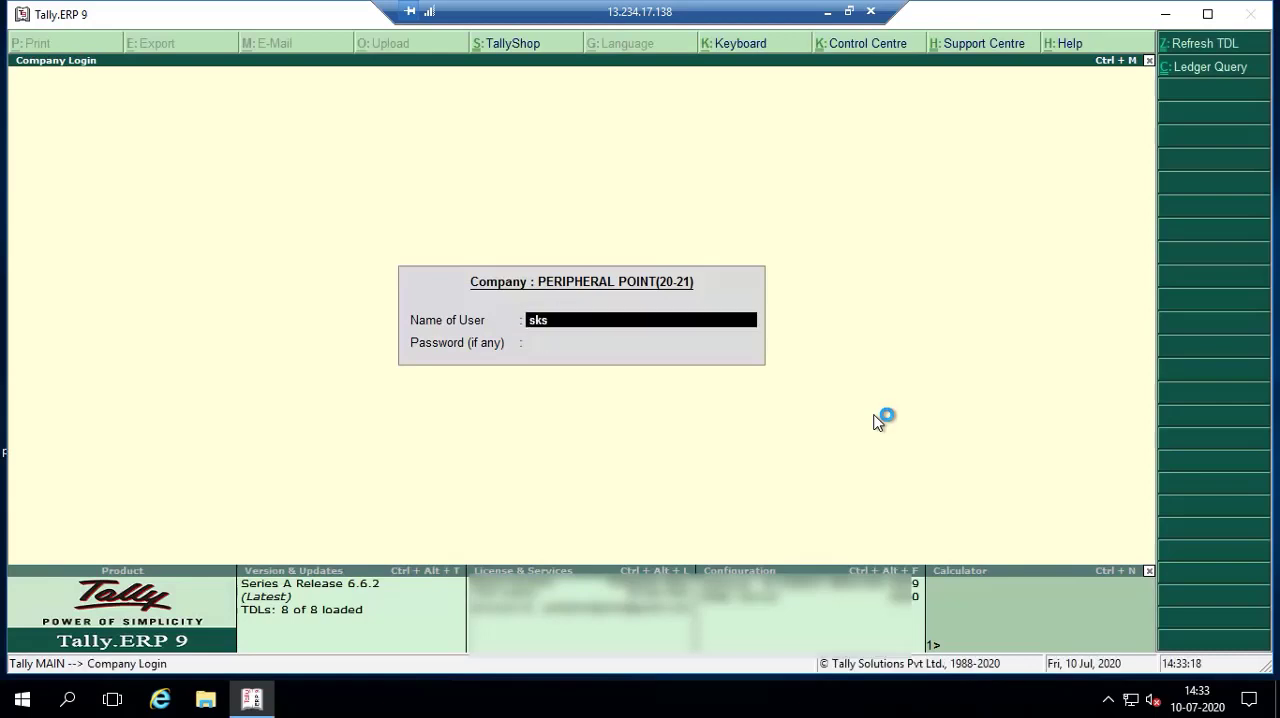
key("Return")
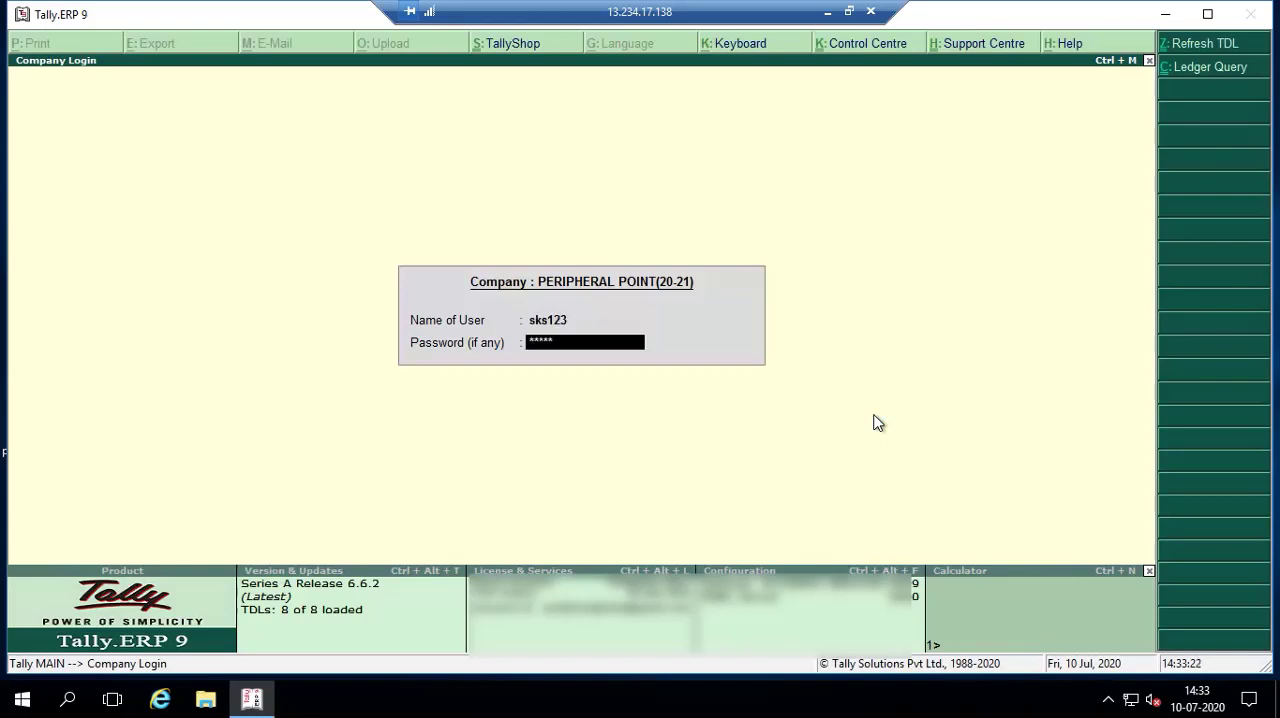
key("Return")
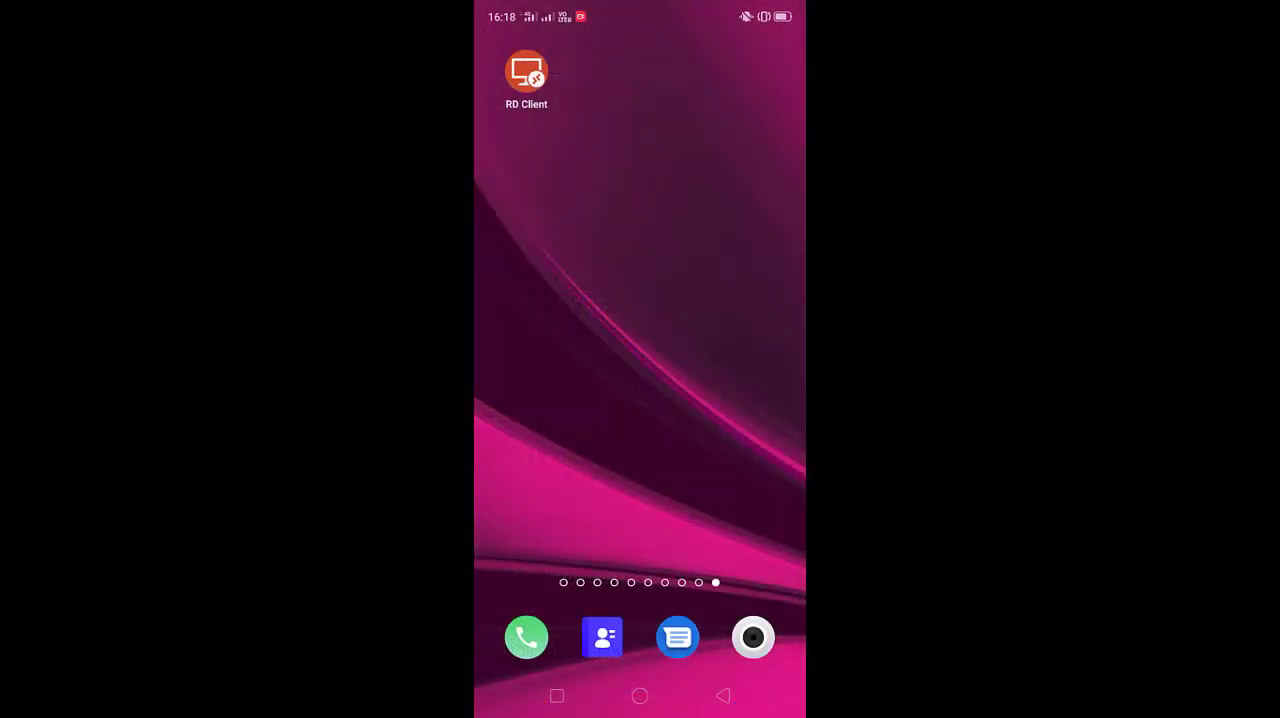
- Switch to RD Client on the phone and connect to 13.234.17.138 despite the unverified certificate, logging on as Tallyuser1 with the account password
left_click(526, 72)
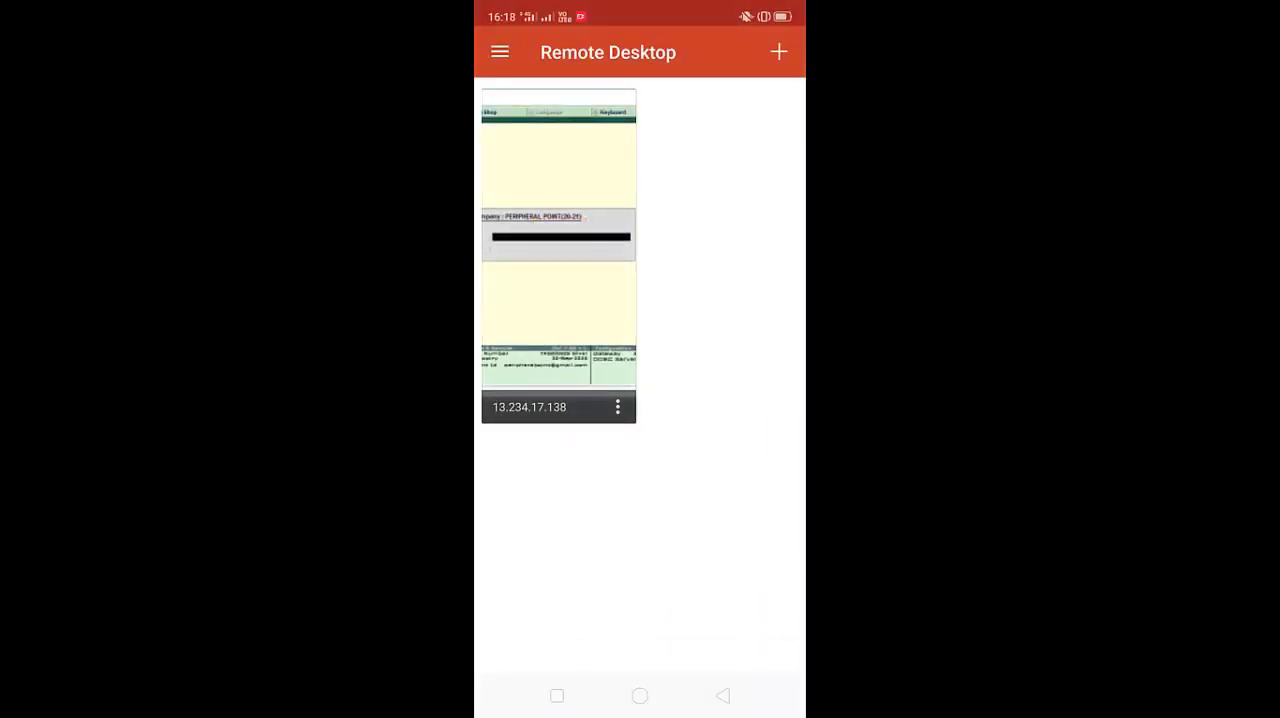
left_click(567, 309)
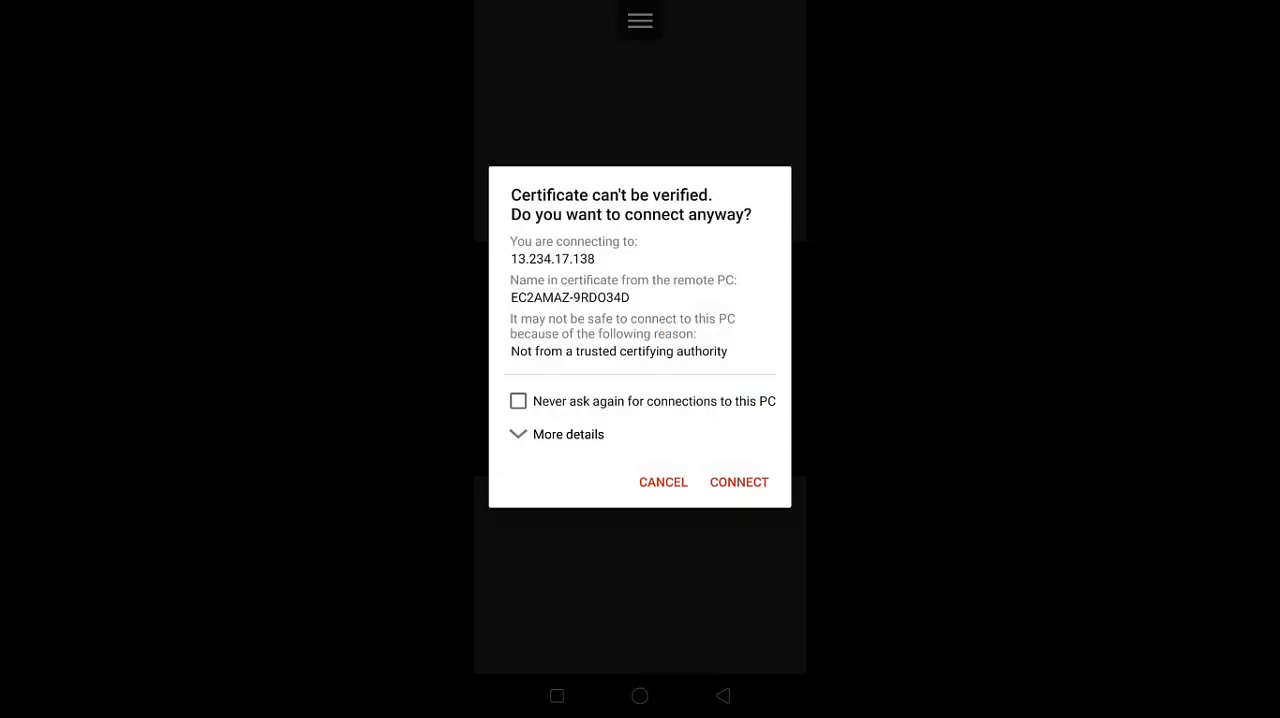
left_click(739, 482)
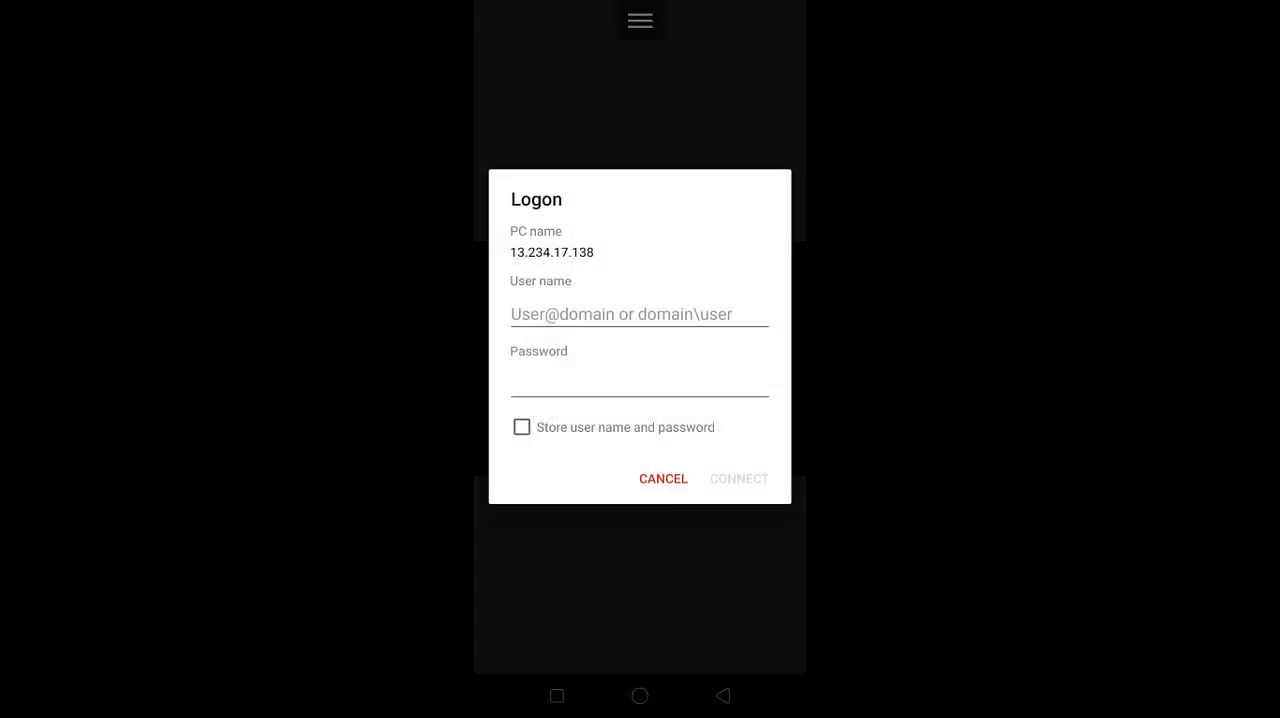
left_click(664, 314)
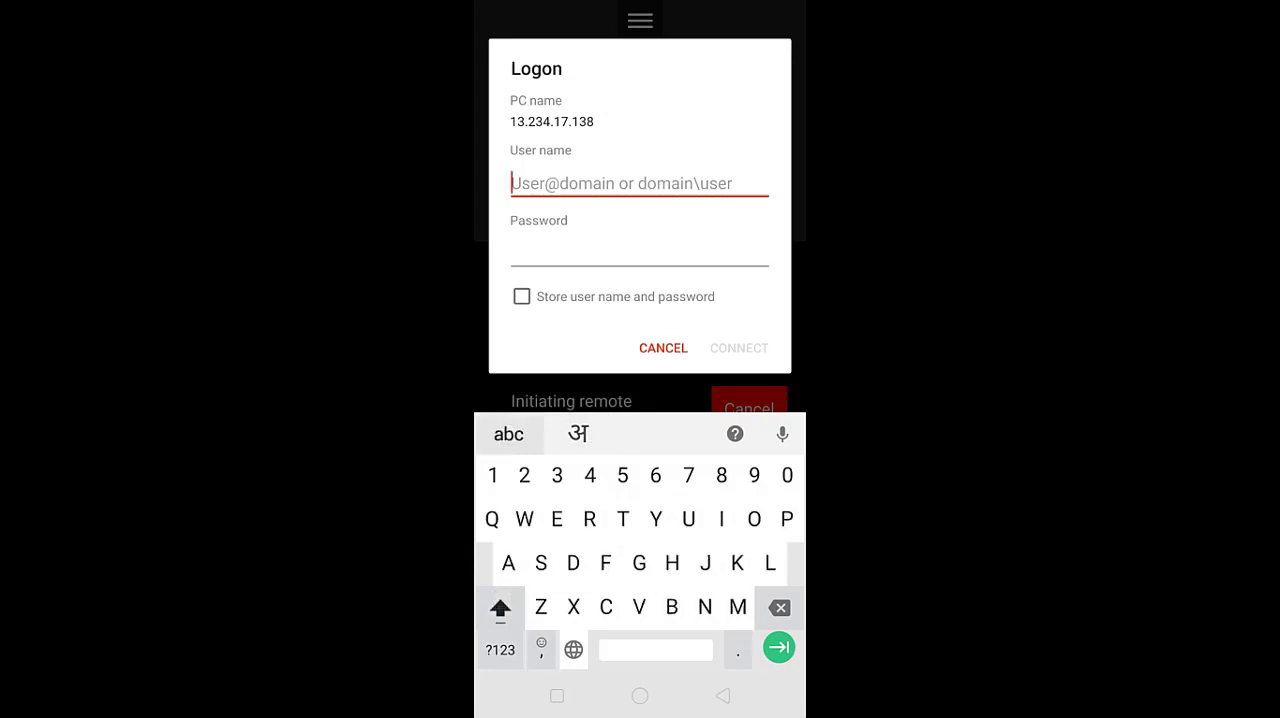
type("Tallyu")
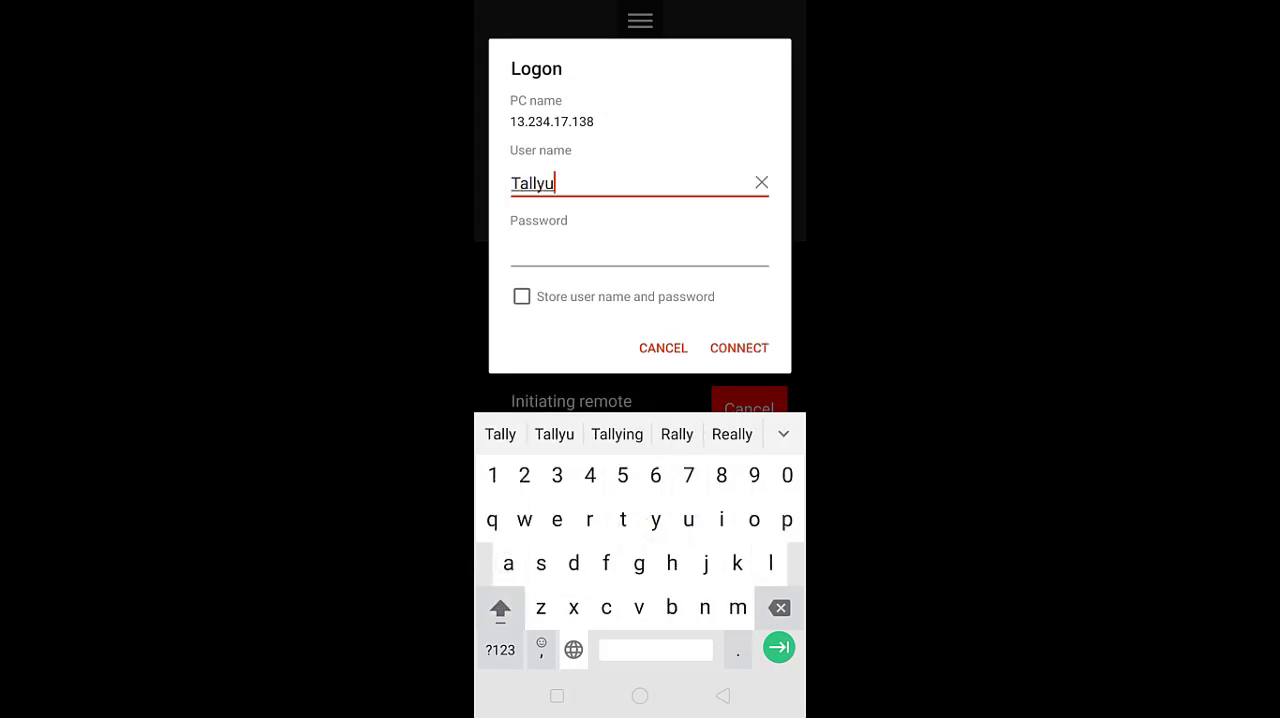
type("ser1")
left_click(680, 246)
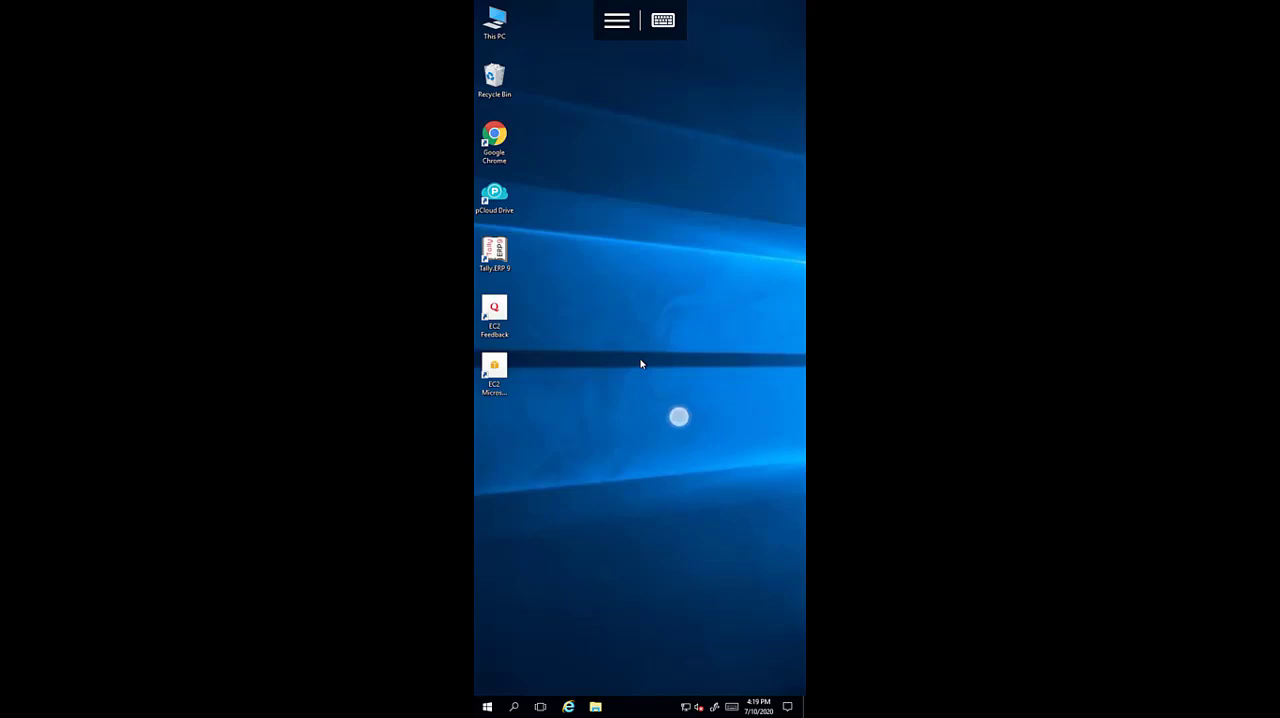
- Launch Tally.ERP 9 in the phone's remote session and log in to PERIPHERAL POINT(20-21) with the user's name and password
right_click(642, 364)
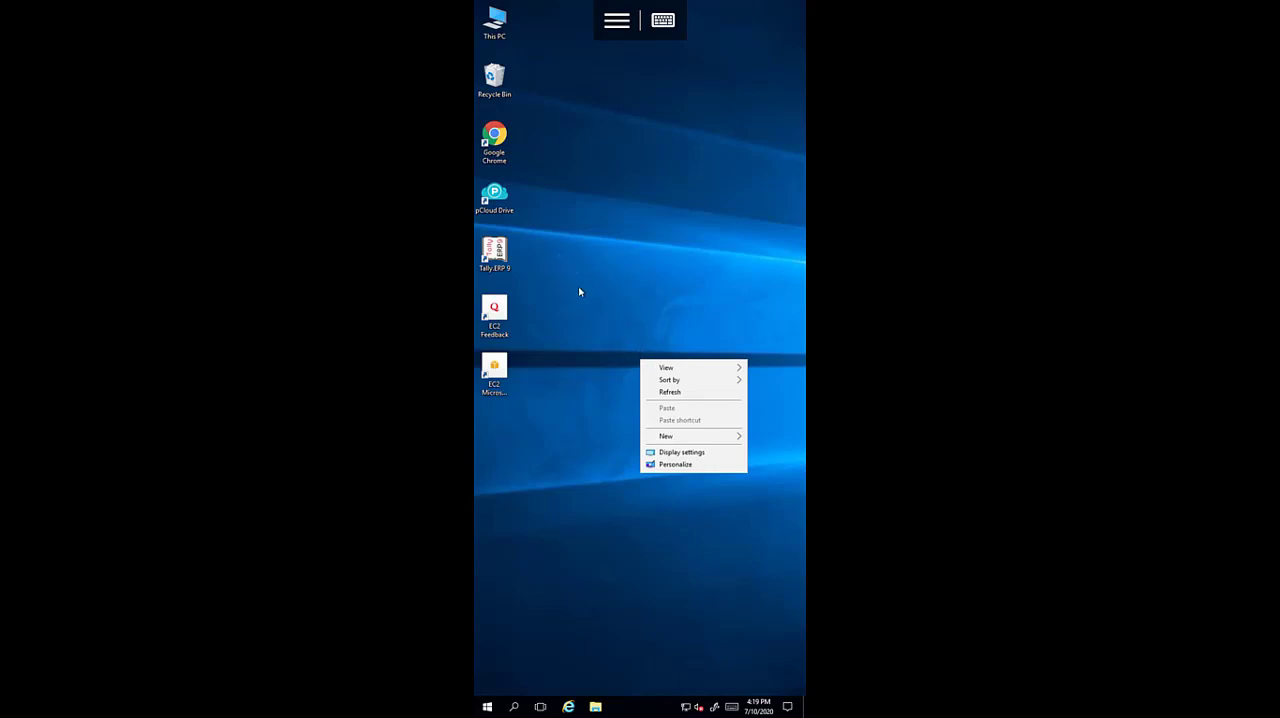
double_click(503, 258)
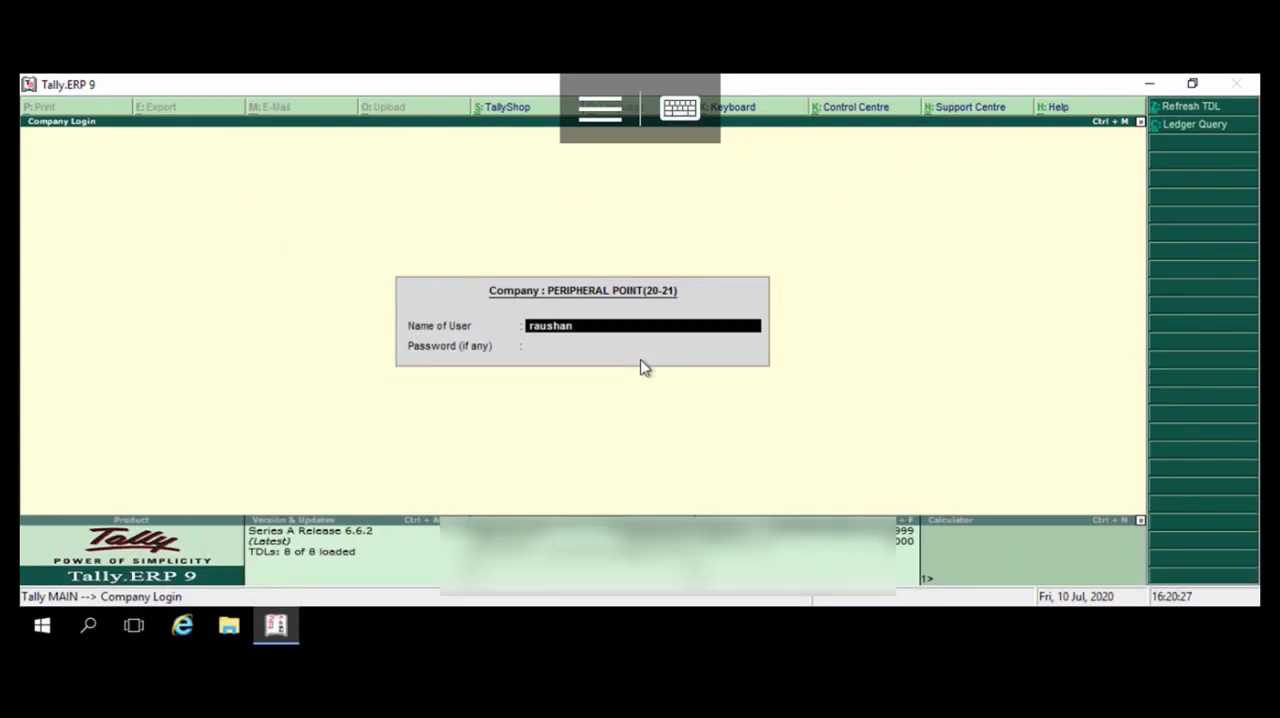
left_click(680, 108)
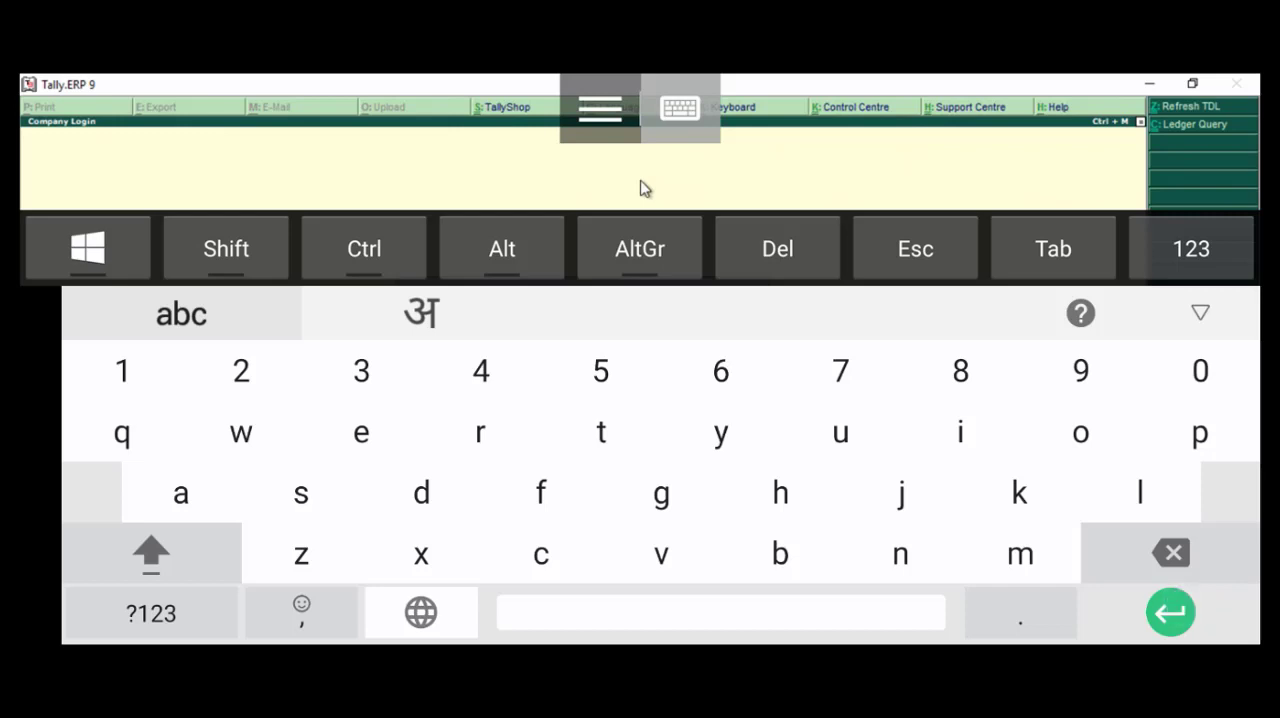
left_click(680, 108)
left_click(618, 337)
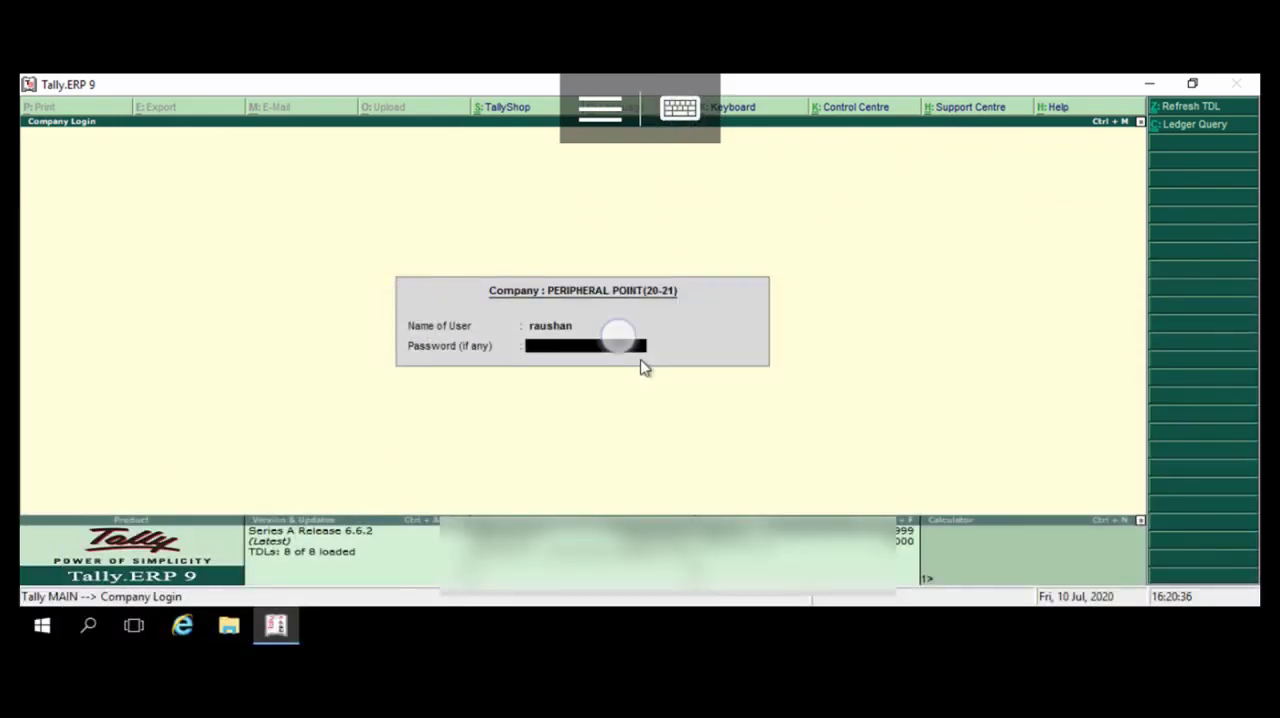
type("******")
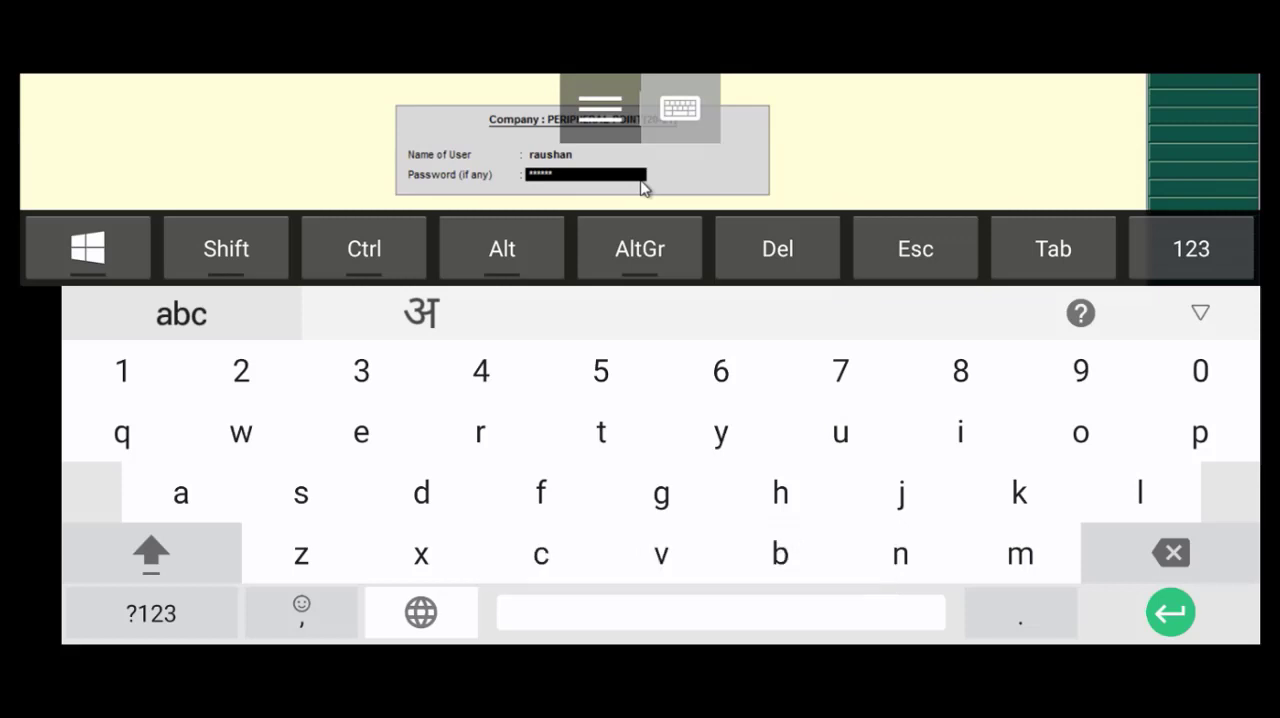
key("Return")
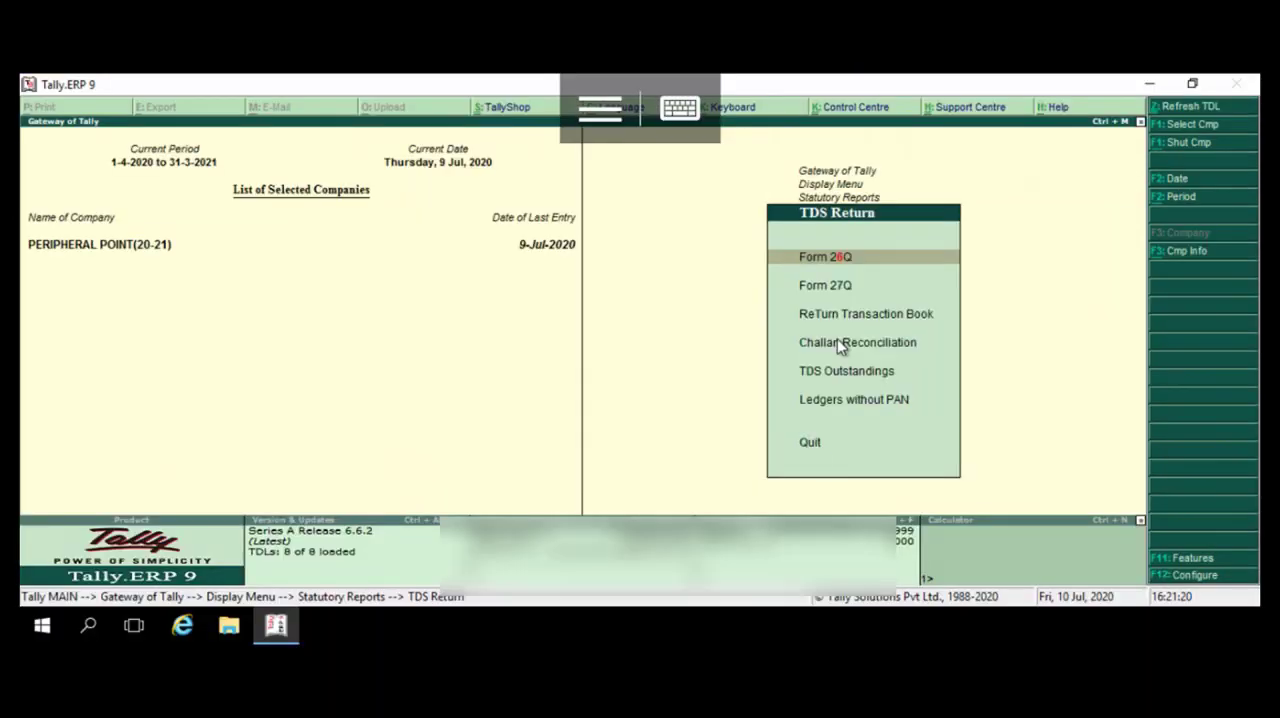
- Leave the TDS Return reports and view the GST Annual Computation report under Statutory Reports, closing it when done
left_click(837, 342)
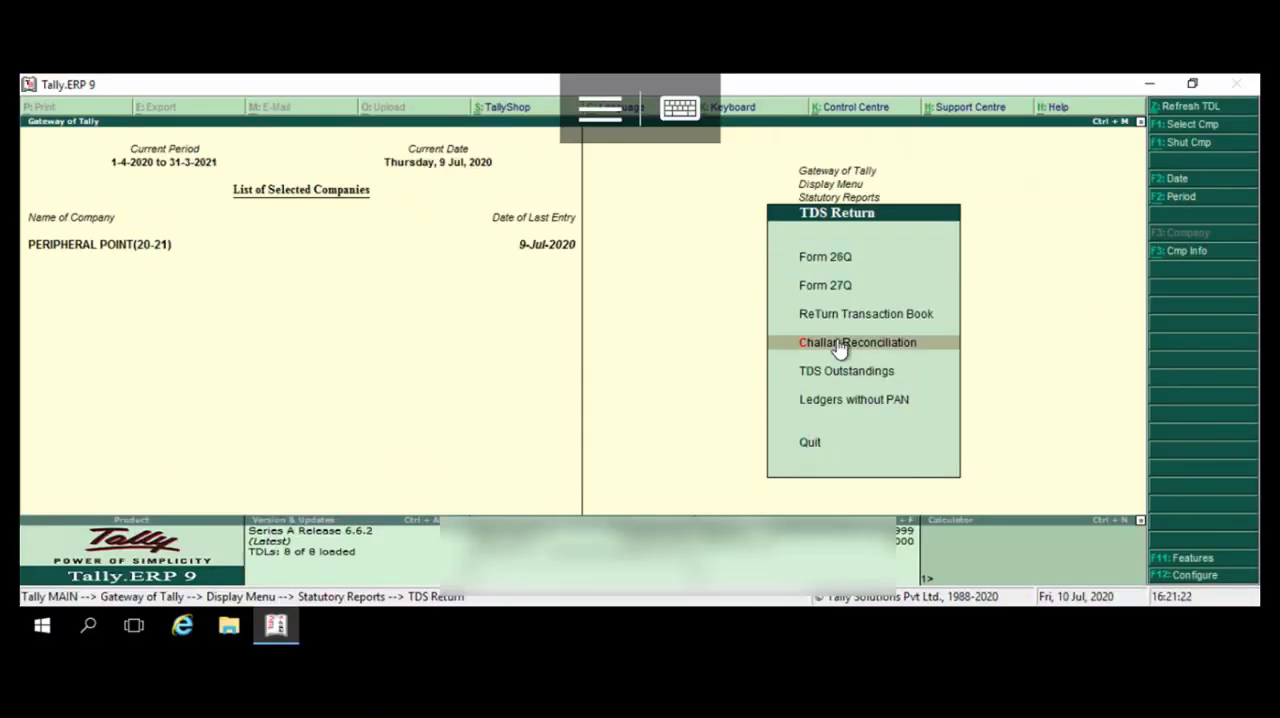
left_click(809, 443)
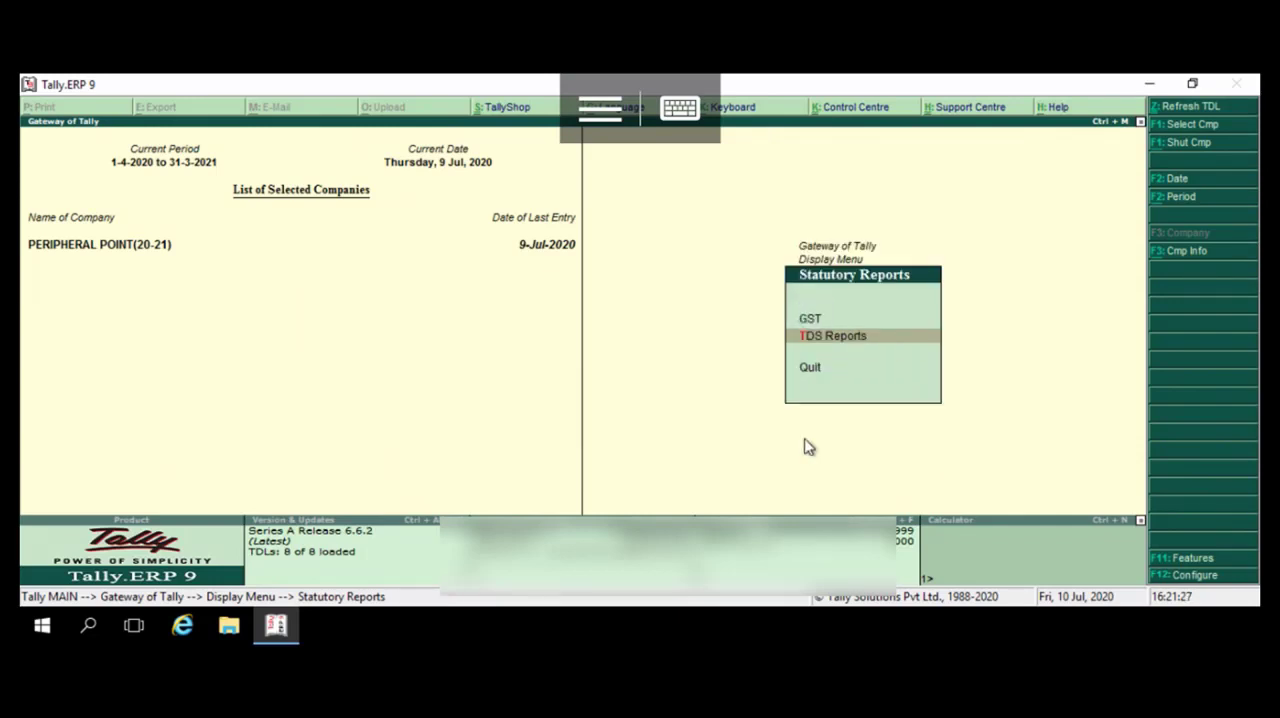
left_click(806, 322)
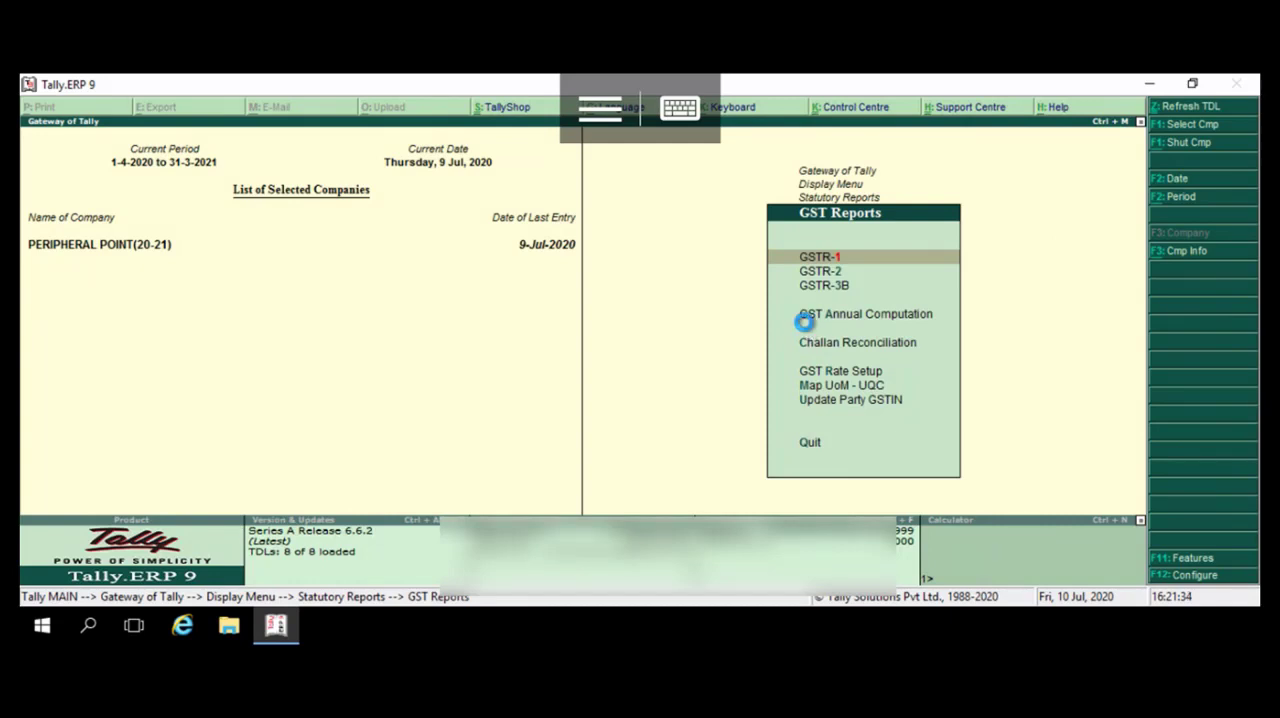
left_click(805, 318)
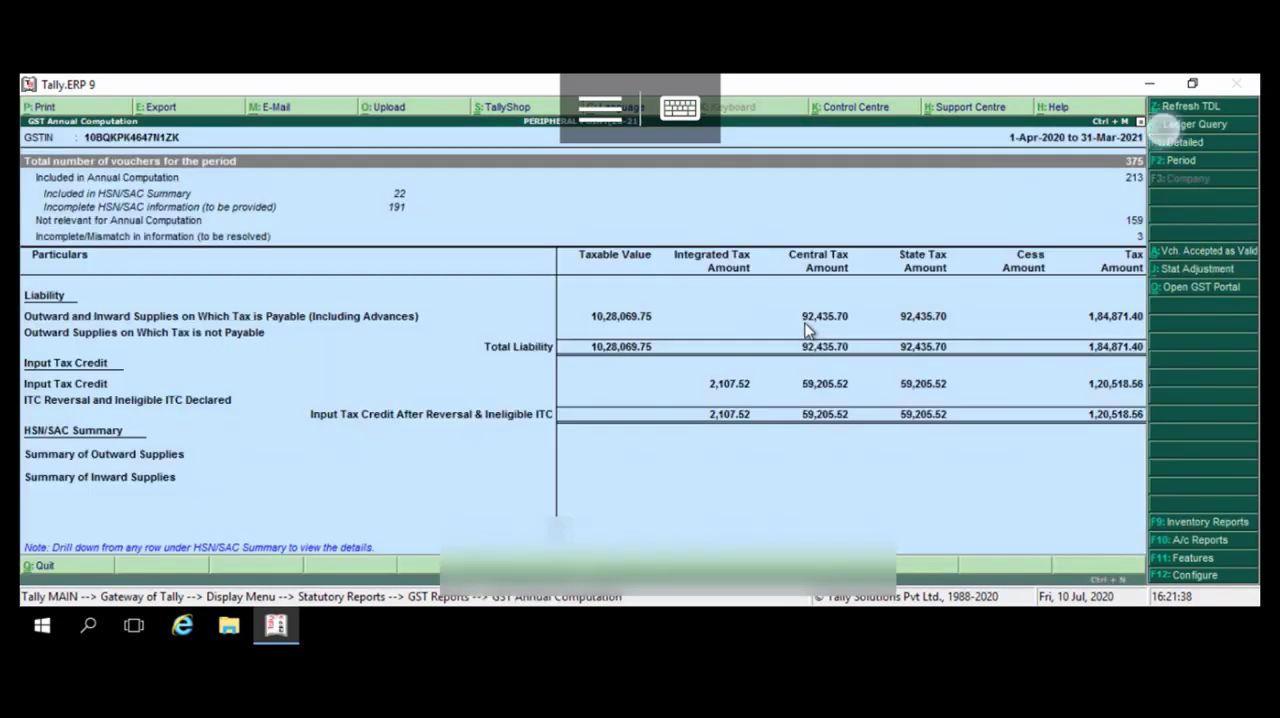
left_click(805, 318)
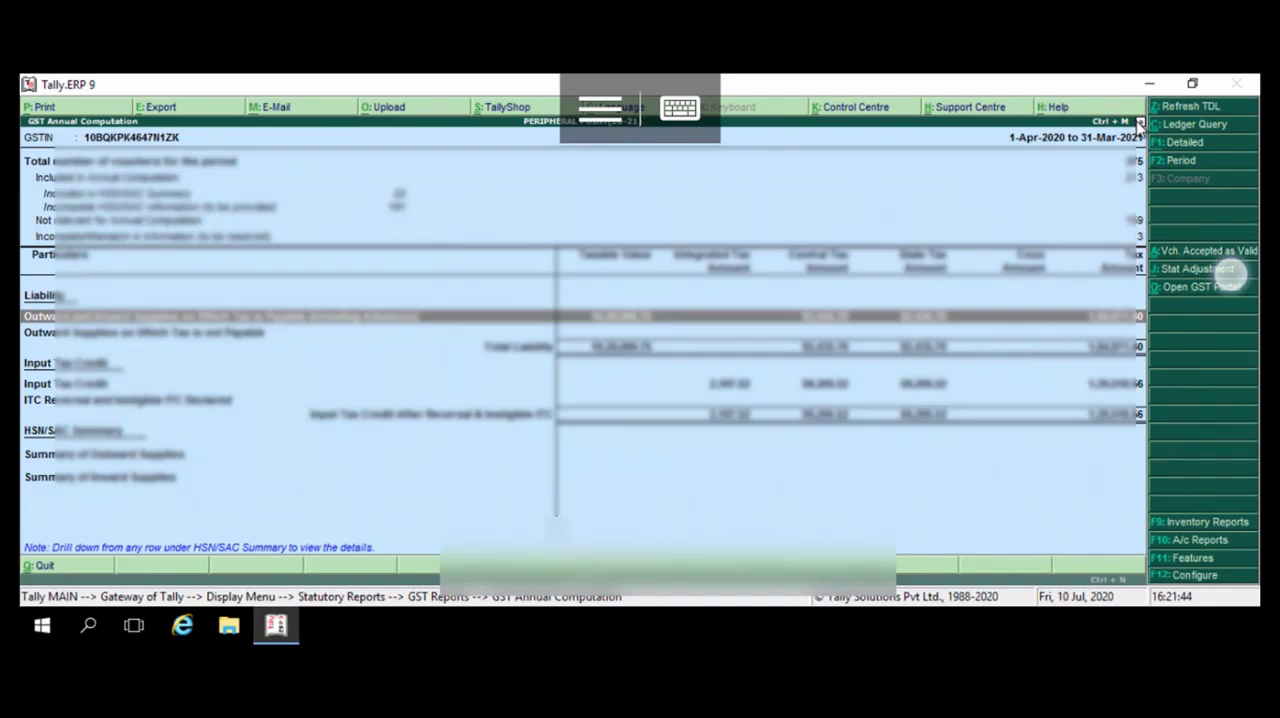
left_click(1140, 122)
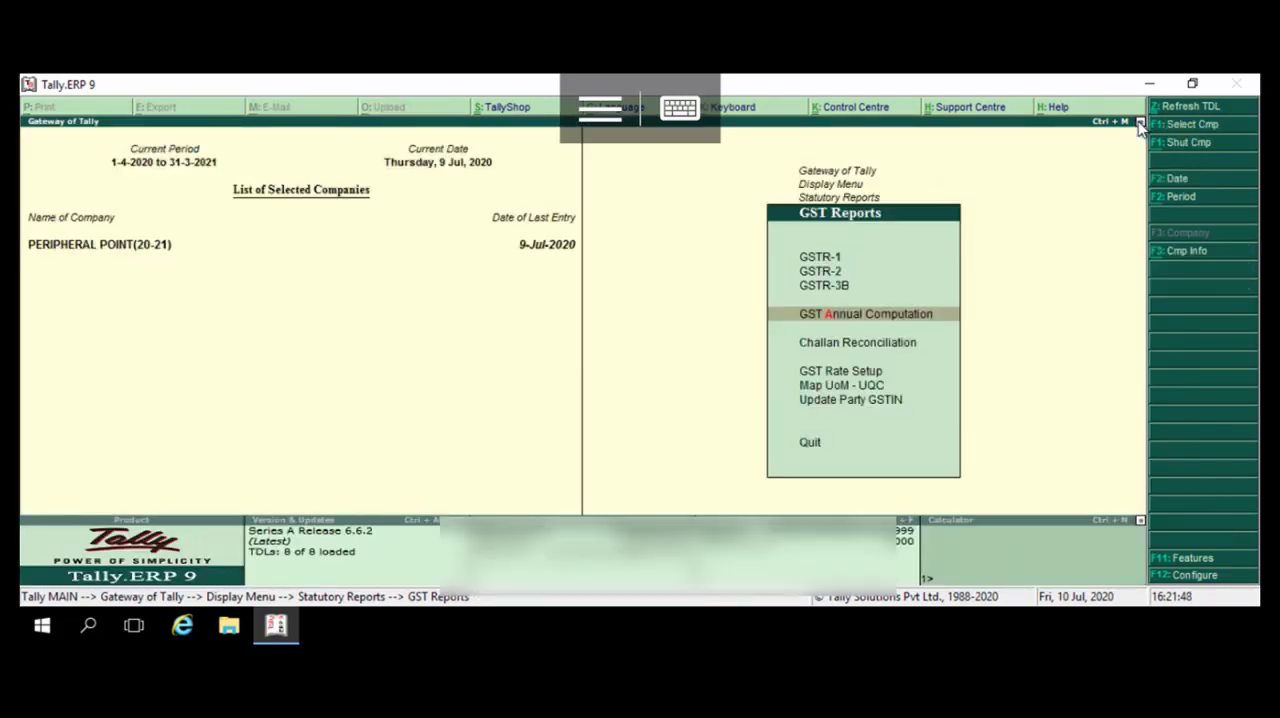
left_click(680, 108)
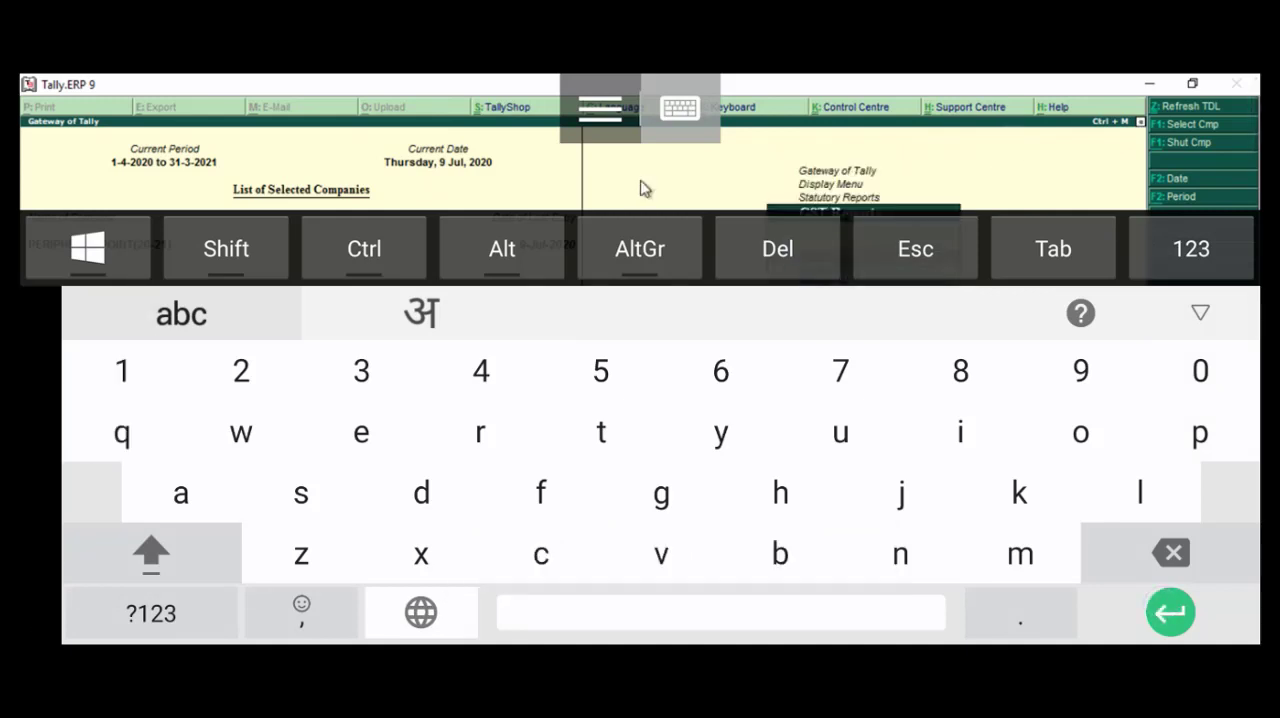
left_click(680, 108)
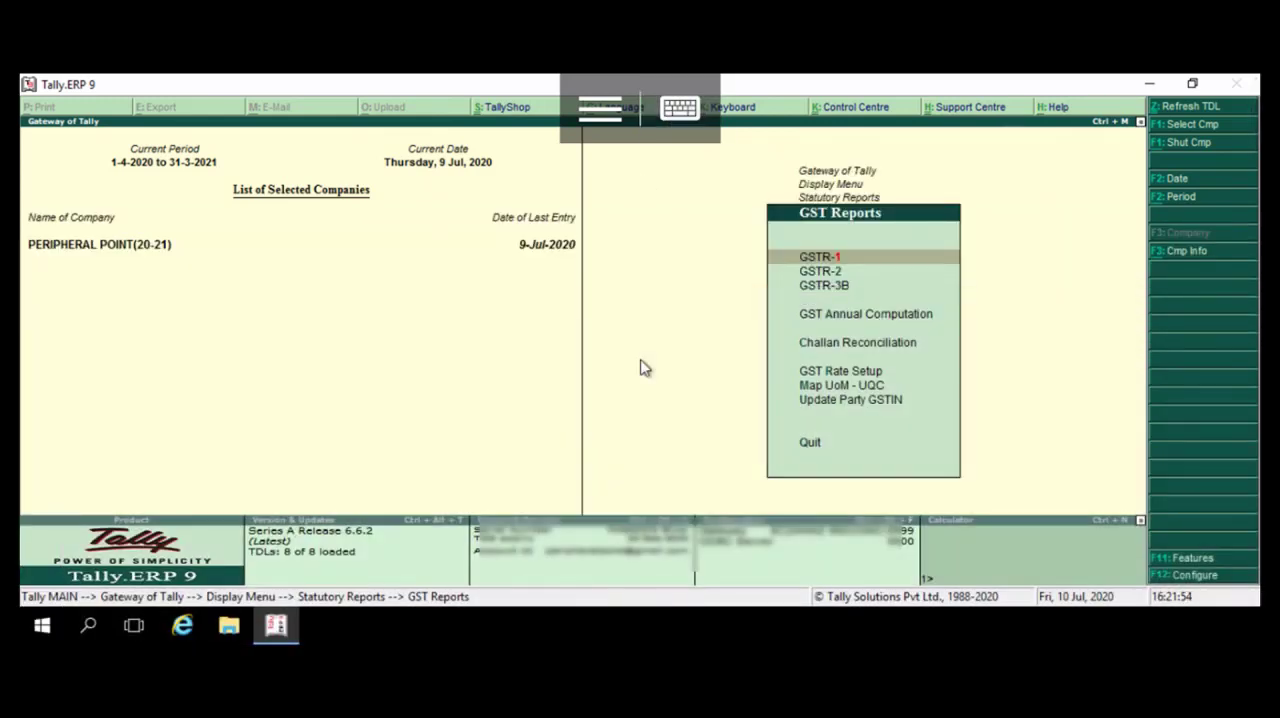